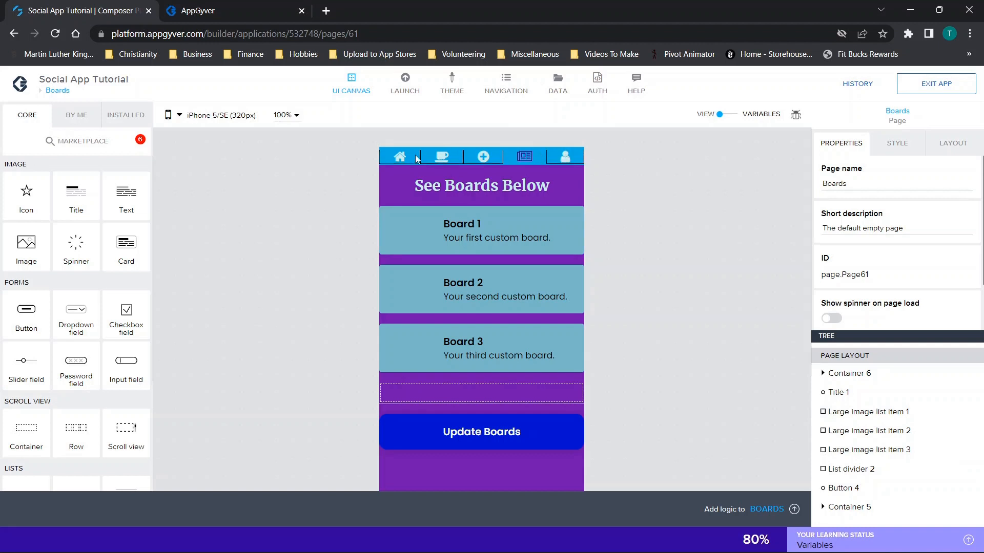
Switch to the app preview and inspect its home page in the browser's iPhone SE device view, closing the developer tools when done.
left_click(257, 8)
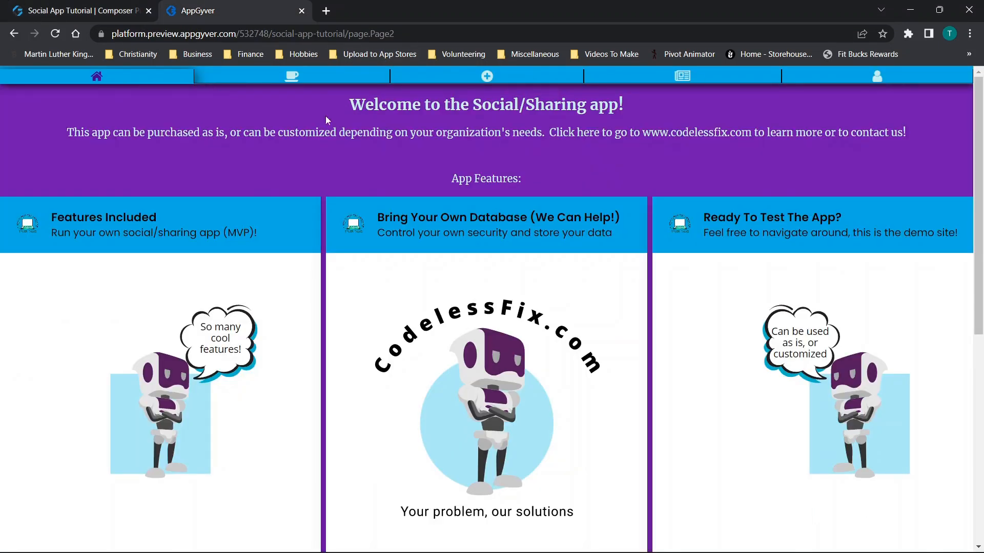
right_click(289, 125)
left_click(356, 329)
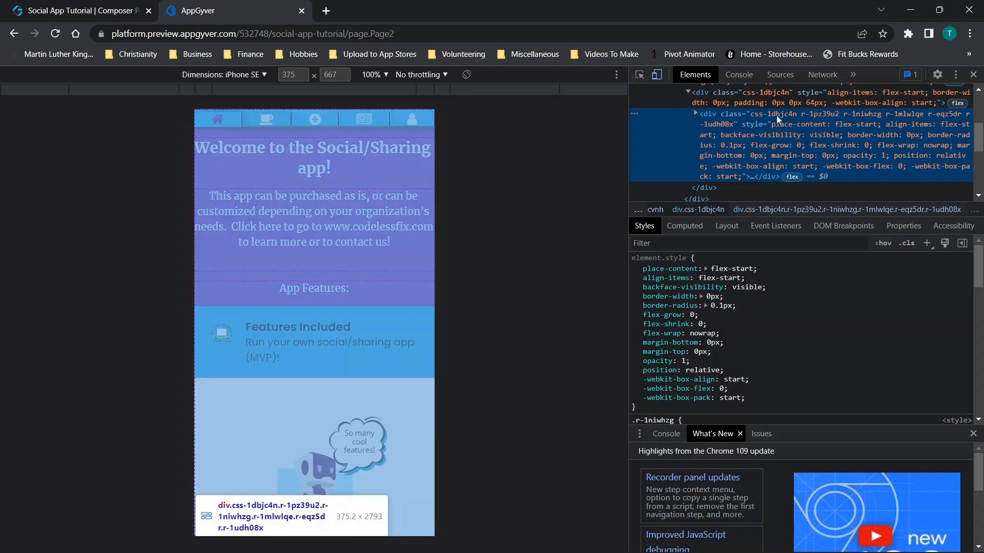
left_click(973, 74)
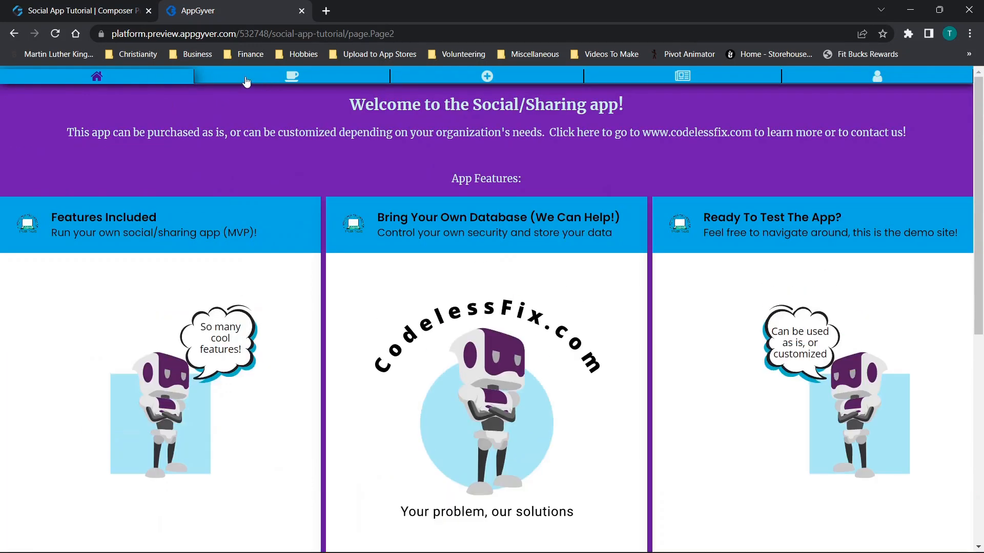
Use the preview's navigation bar to view the Make a Post page and the Boards page.
left_click(247, 81)
left_click(411, 82)
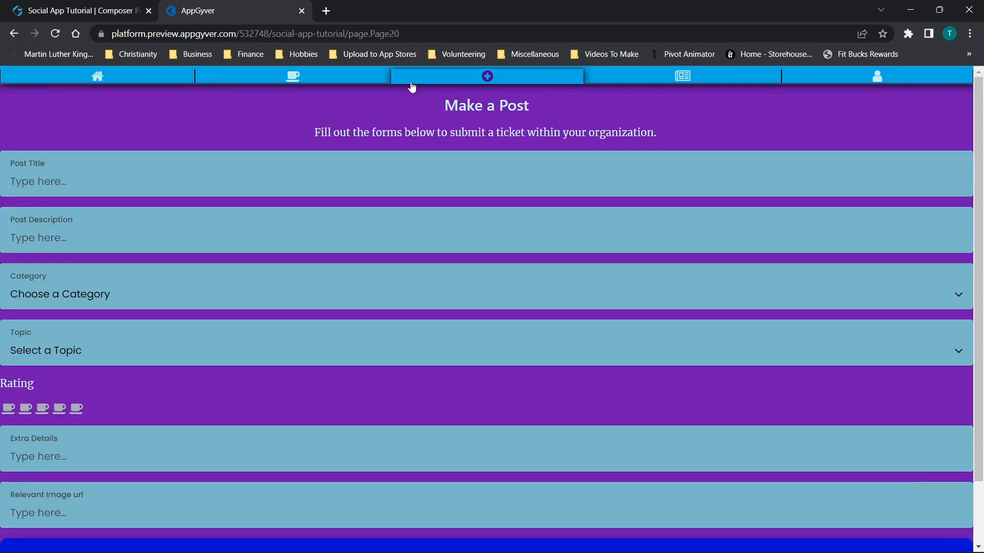
left_click(624, 82)
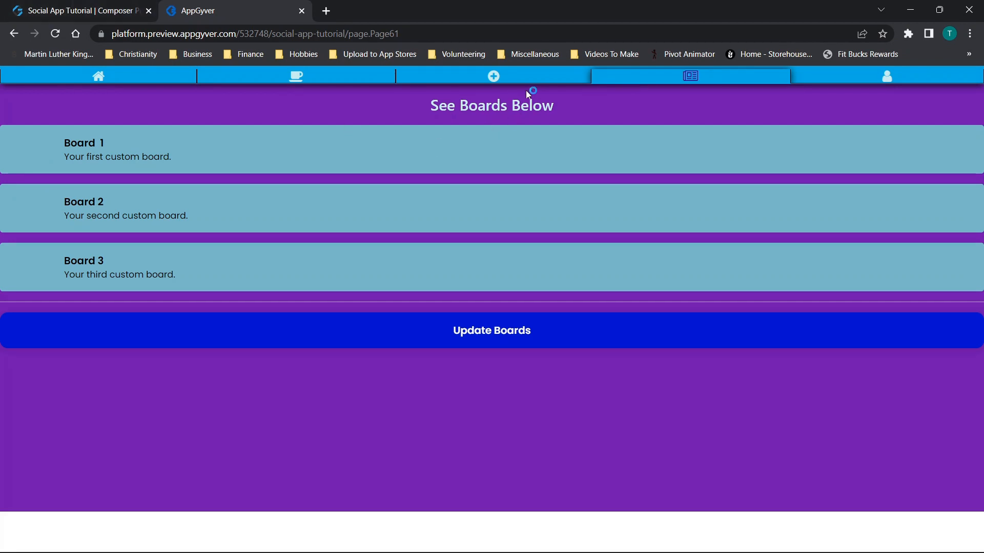
Return to the app builder and examine the navigation bar container and its plus-circle icon on the Boards page.
left_click(82, 10)
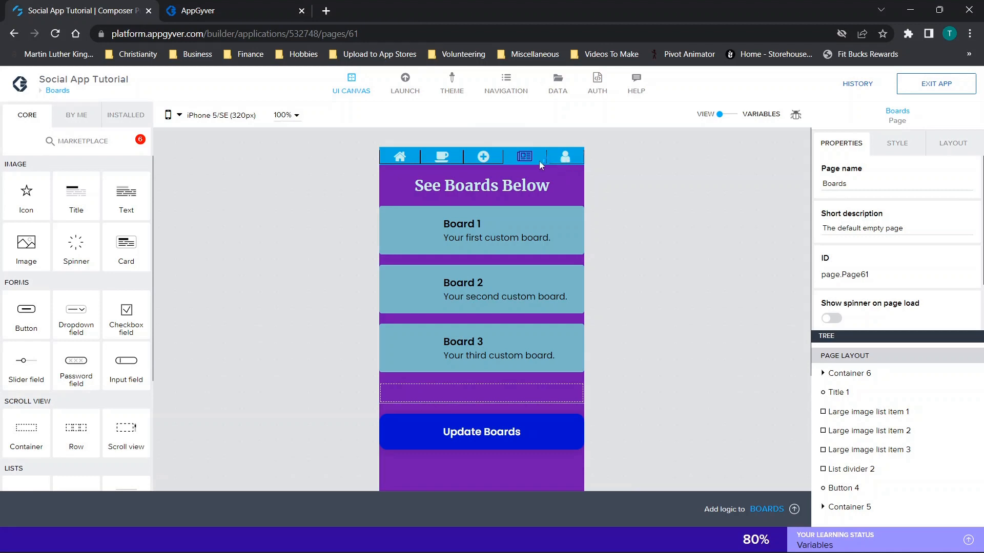
left_click(825, 376)
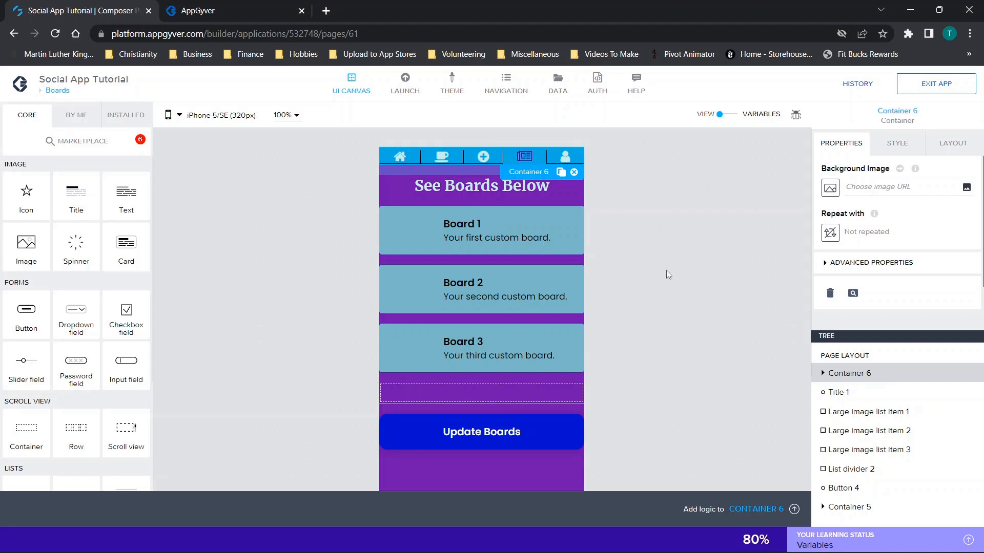
left_click(485, 157)
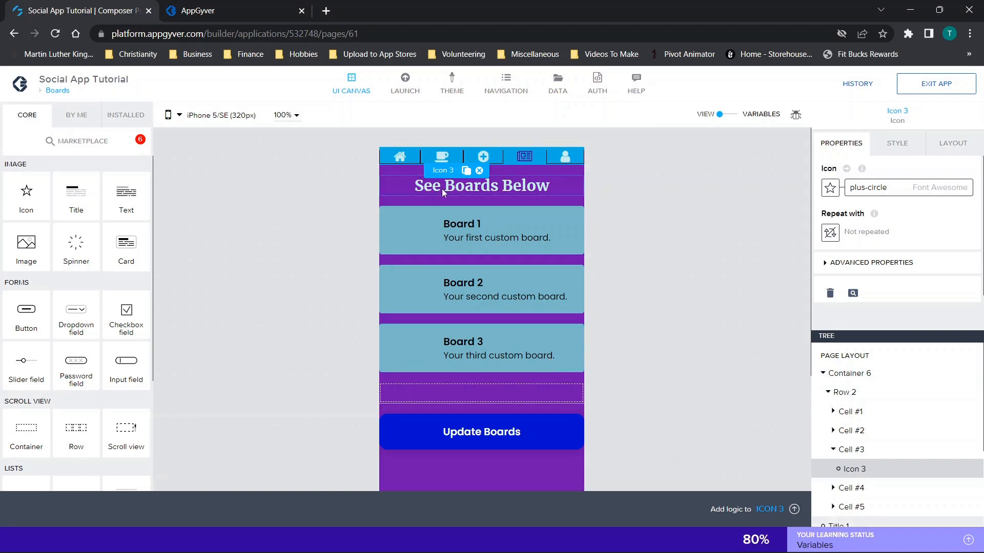
left_click(851, 372)
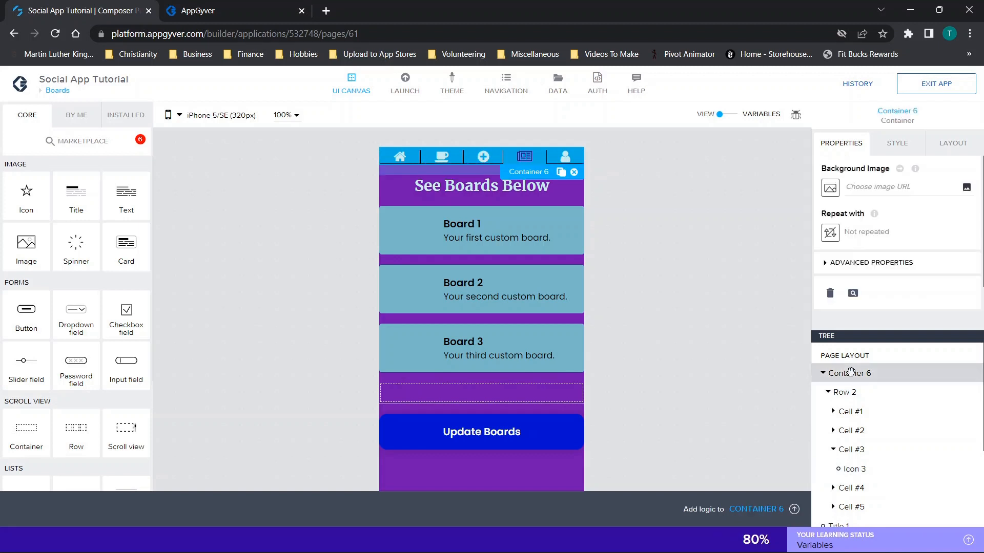
Add a container below the Update Boards button on the Boards page.
scroll(494, 333, "down", 3)
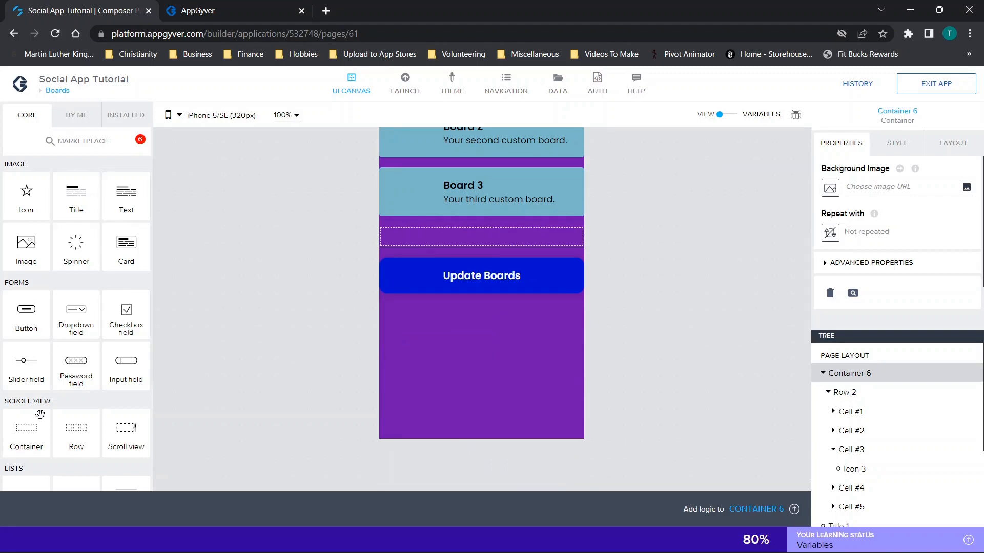
left_click_drag(26, 430, 543, 359)
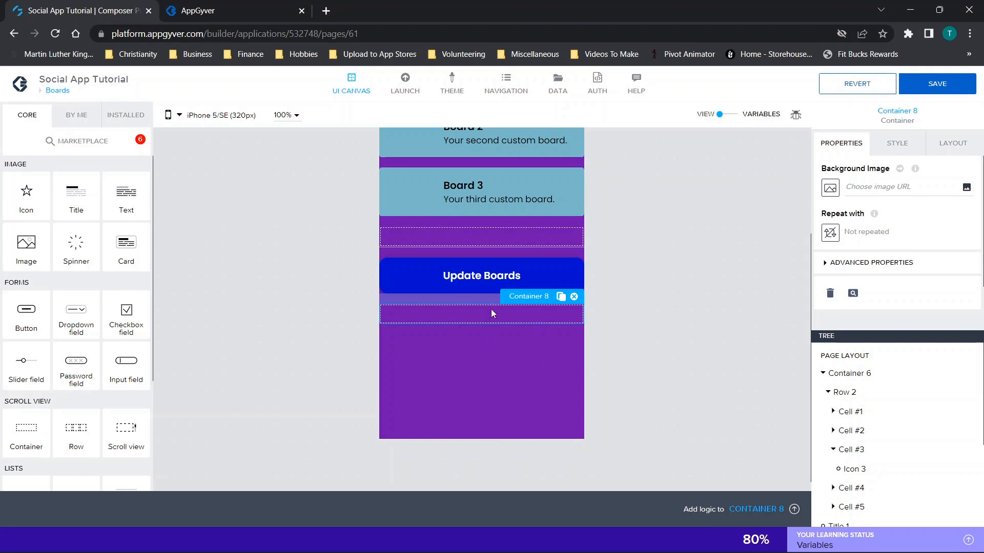
scroll(851, 441, "down", 3)
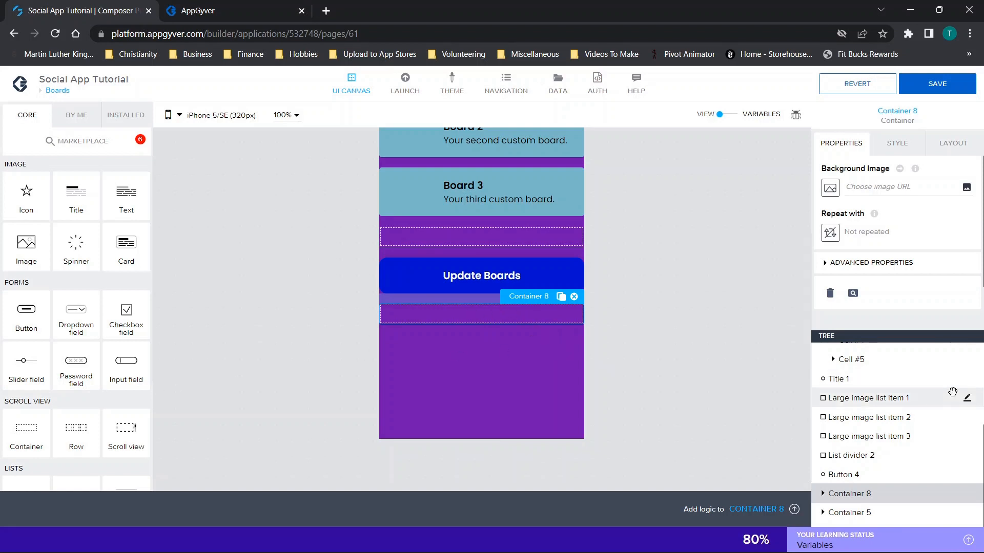
scroll(952, 392, "up", 3)
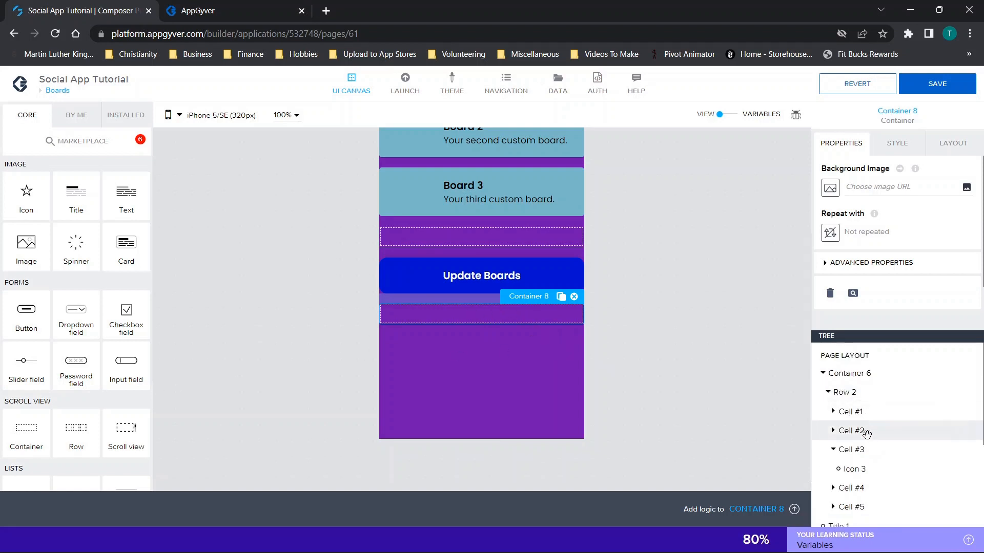
Place a row inside the new container and increase it to five cells.
left_click(832, 450)
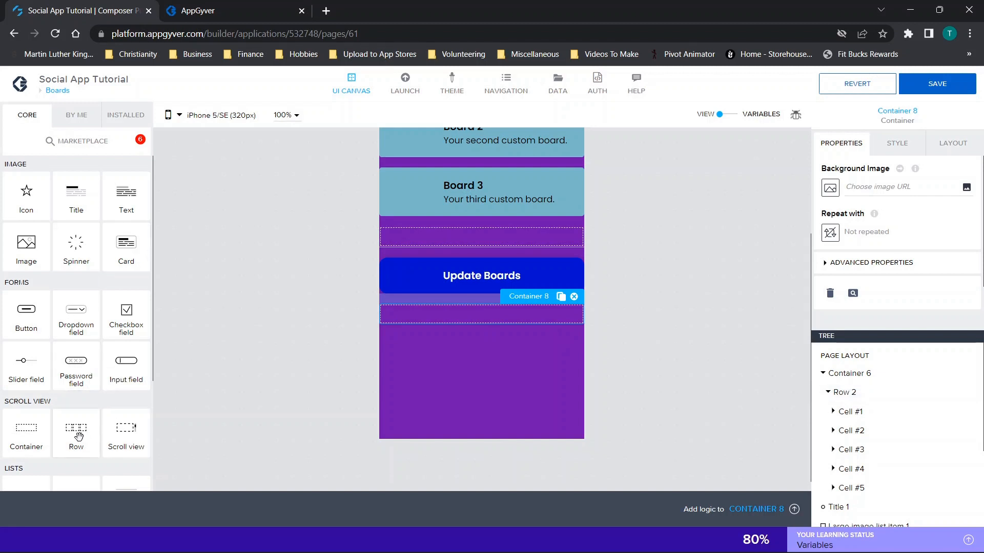
left_click_drag(76, 433, 472, 319)
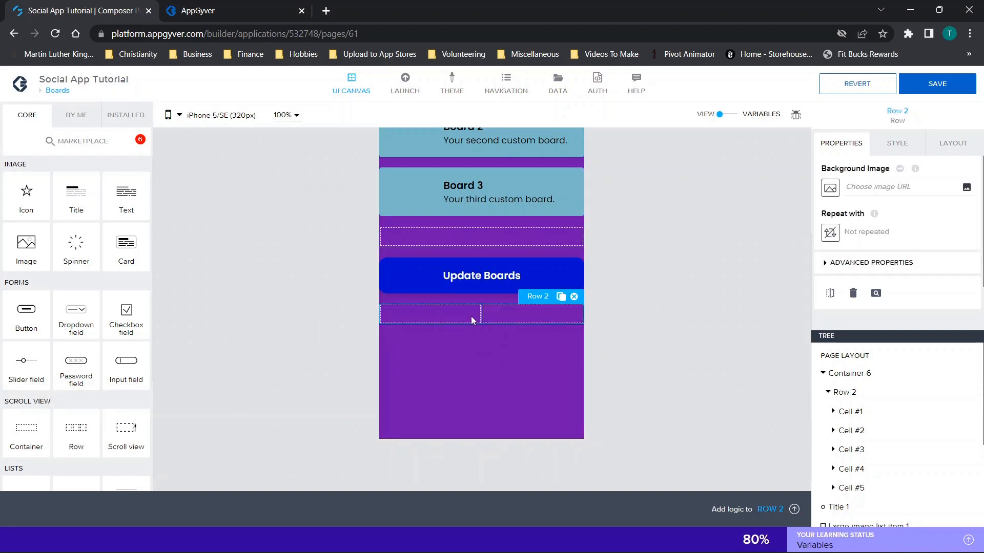
left_click(471, 318)
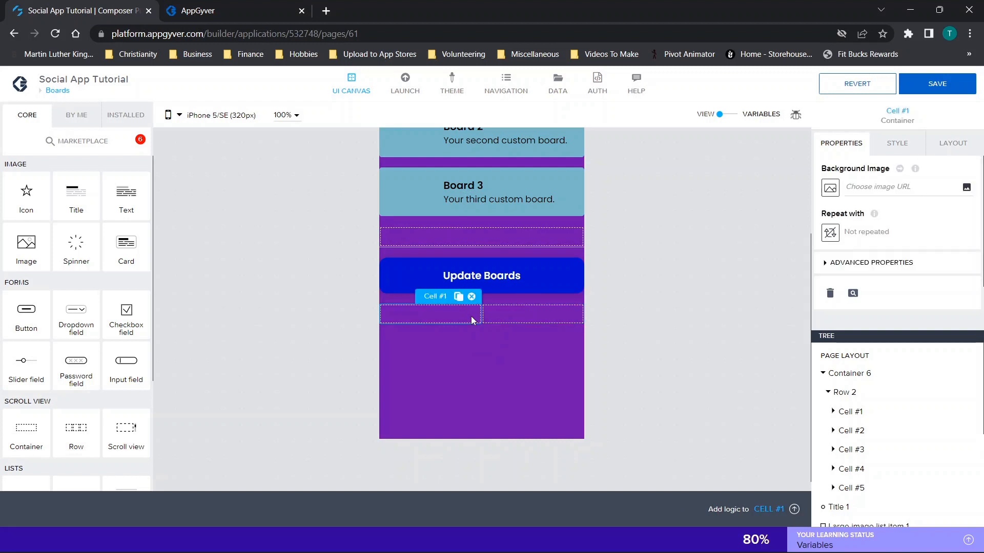
left_click(908, 151)
left_click(943, 149)
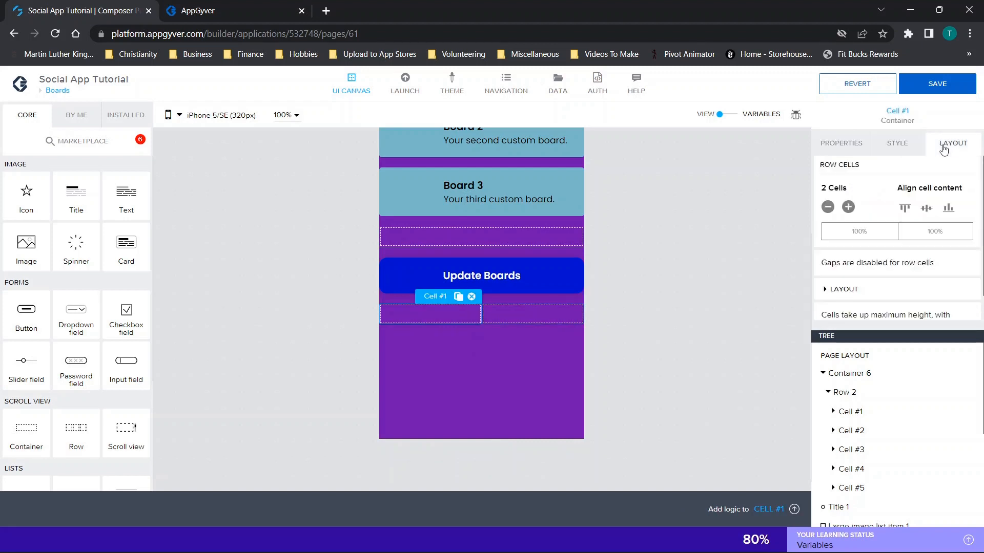
left_click(849, 208)
left_click(849, 208)
left_click(849, 207)
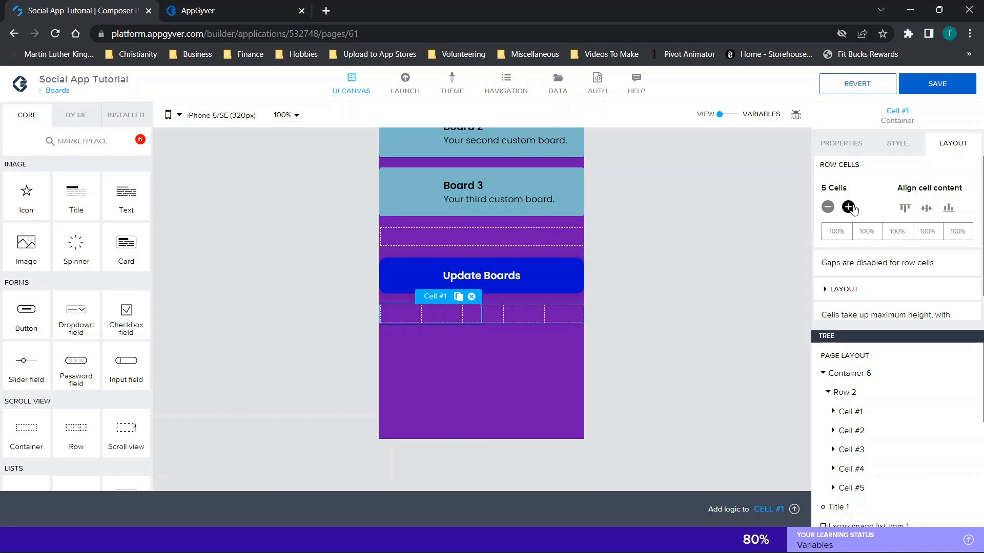
Examine which components each of the five cells in the existing navigation bar holds, comparing them with the new row.
left_click(557, 314)
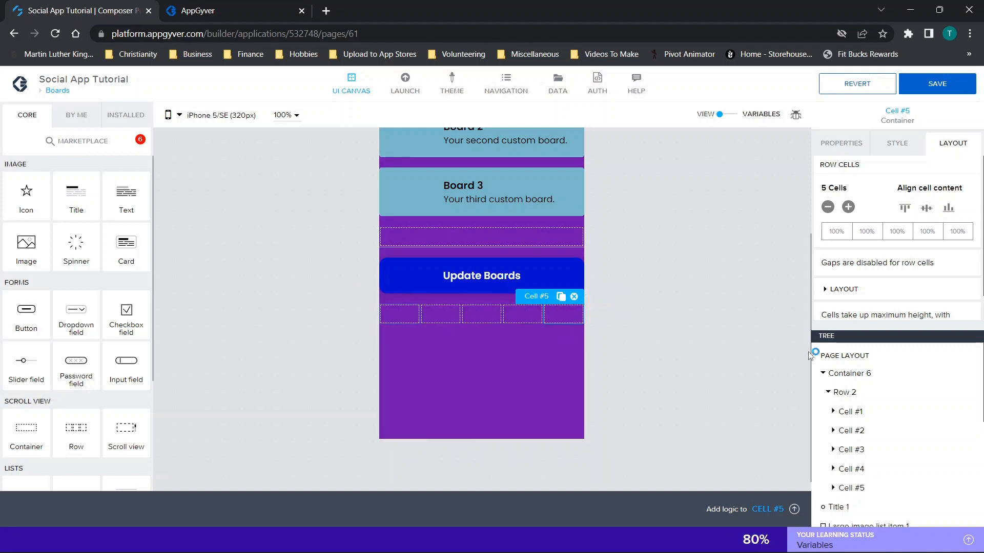
left_click(833, 411)
left_click(832, 449)
scroll(835, 451, "down", 1)
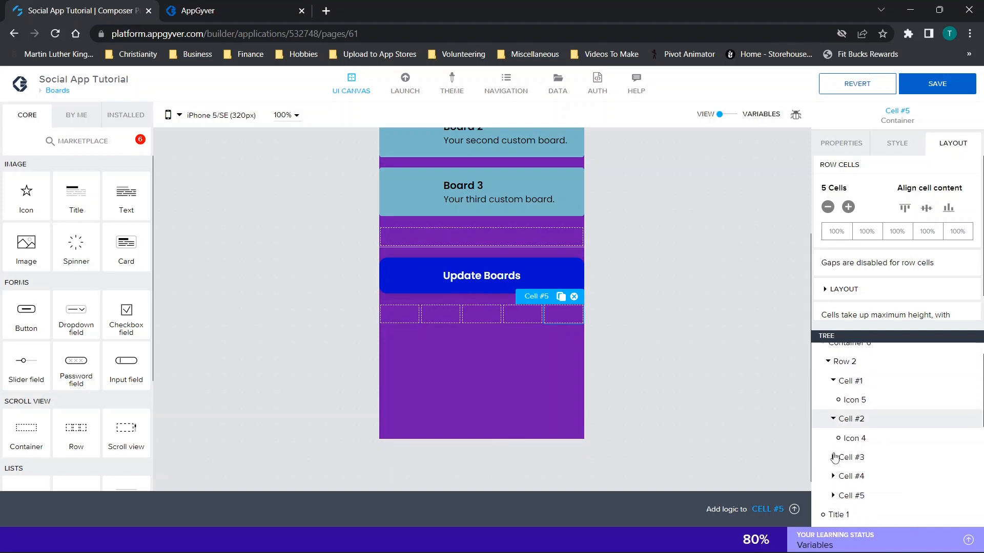
left_click(833, 448)
scroll(835, 461, "down", 1)
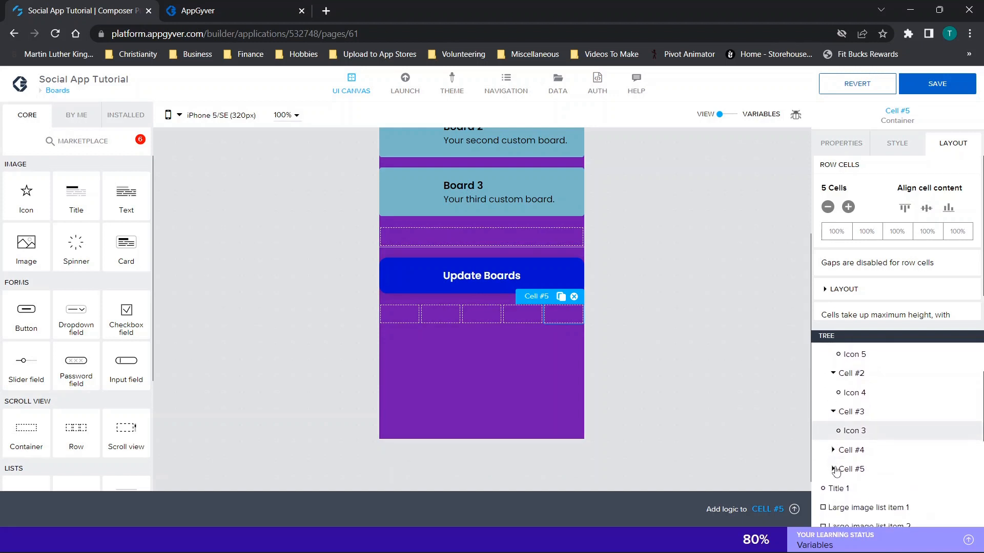
left_click(832, 450)
scroll(832, 492, "down", 1)
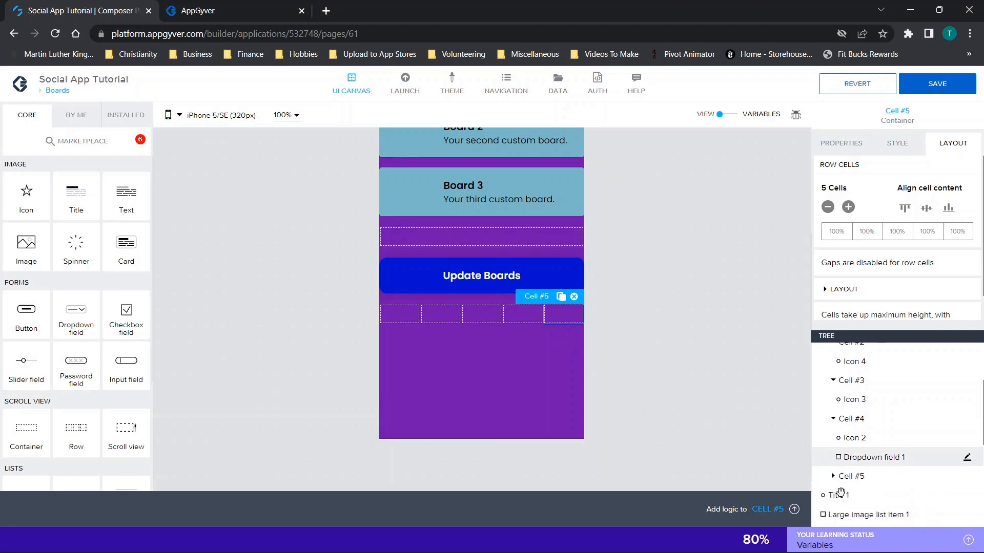
left_click(859, 455)
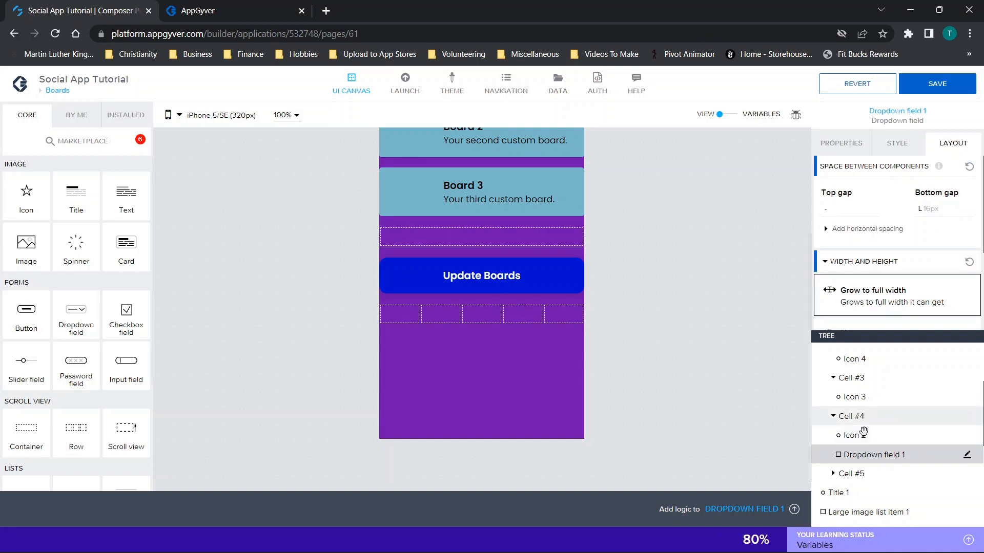
scroll(727, 358, "up", 3)
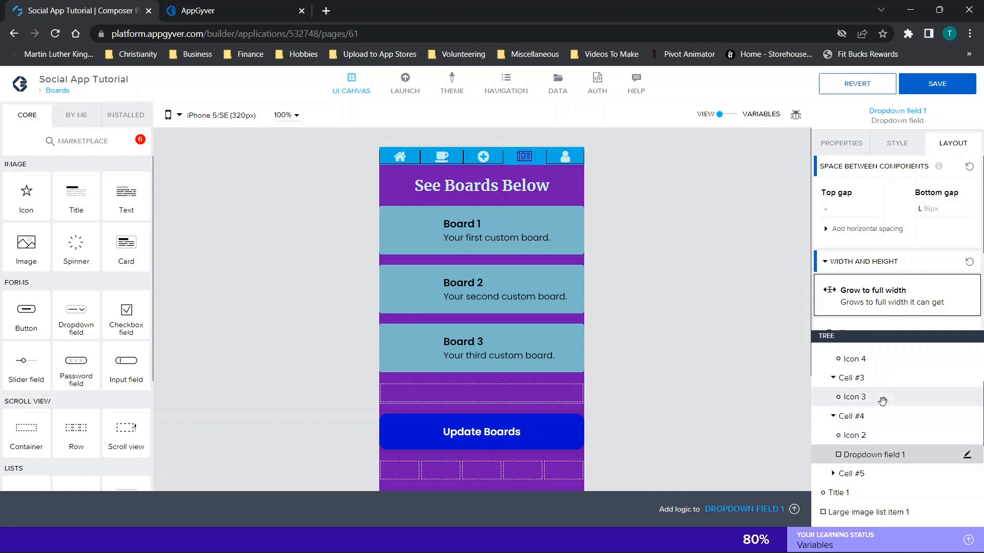
scroll(877, 439, "down", 3)
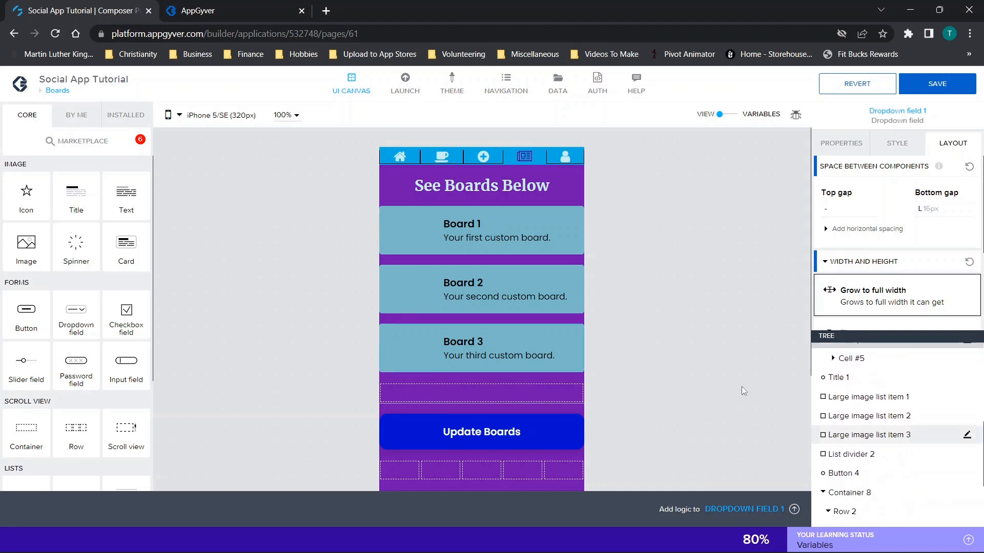
scroll(736, 386, "down", 2)
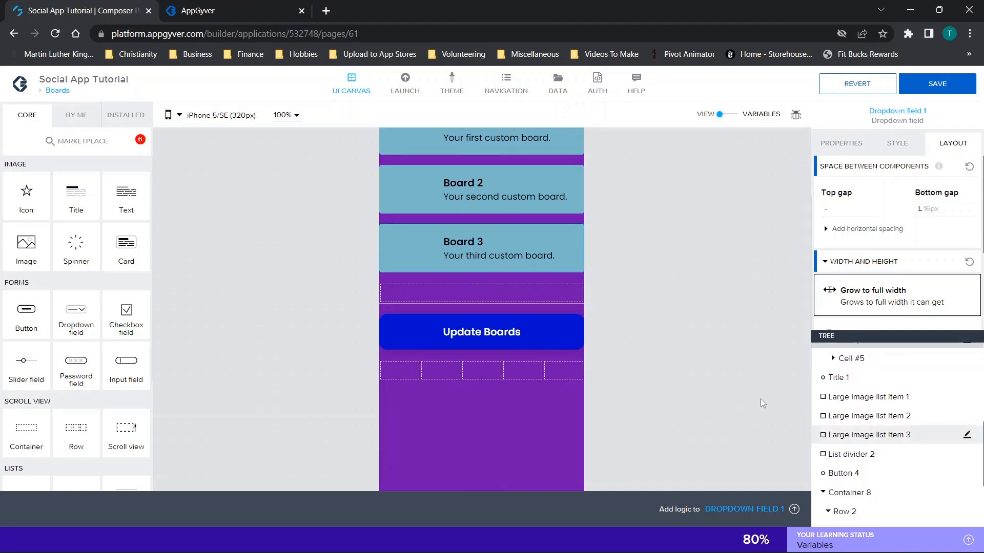
scroll(886, 415, "up", 2)
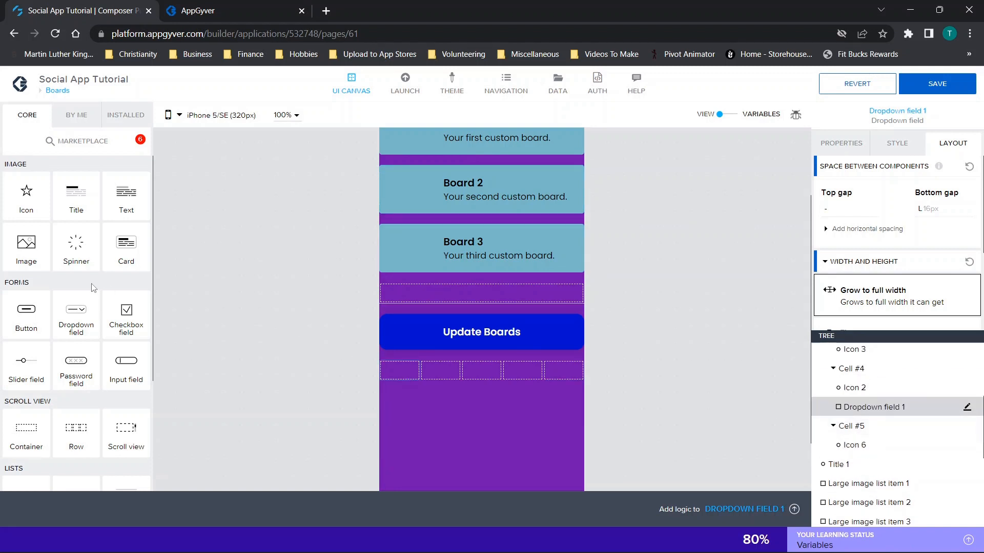
Browse the core and installed component libraries for the Icon component.
scroll(92, 287, "down", 3)
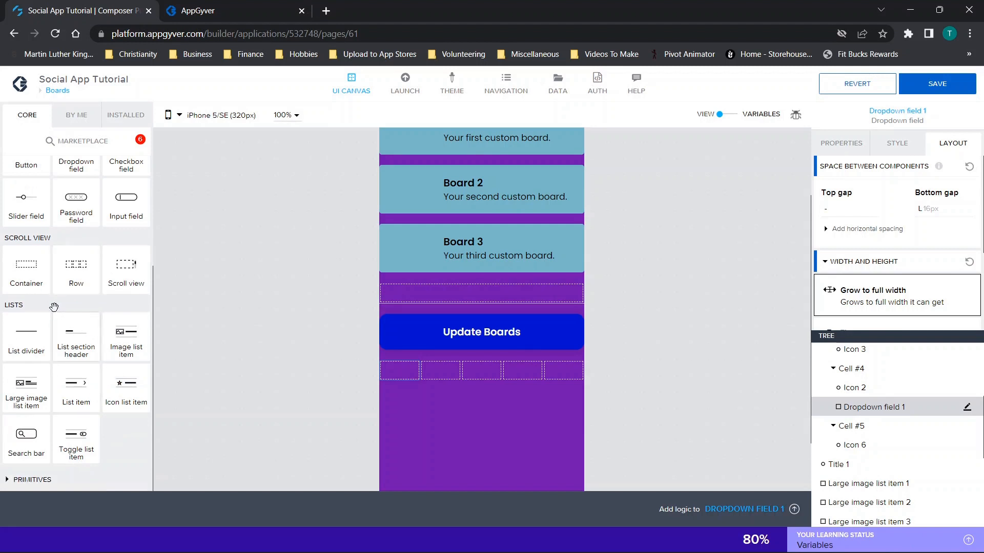
scroll(82, 420, "up", 3)
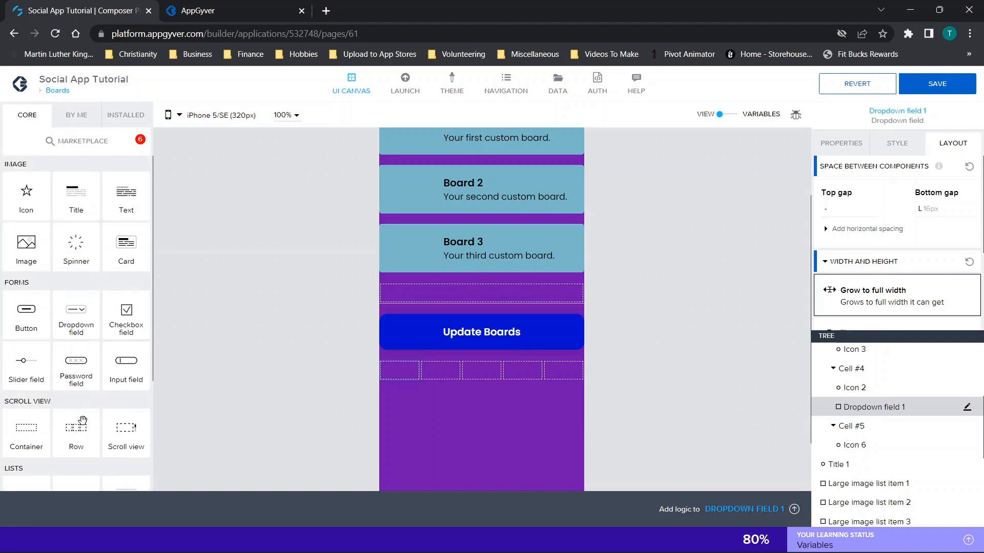
scroll(82, 420, "down", 3)
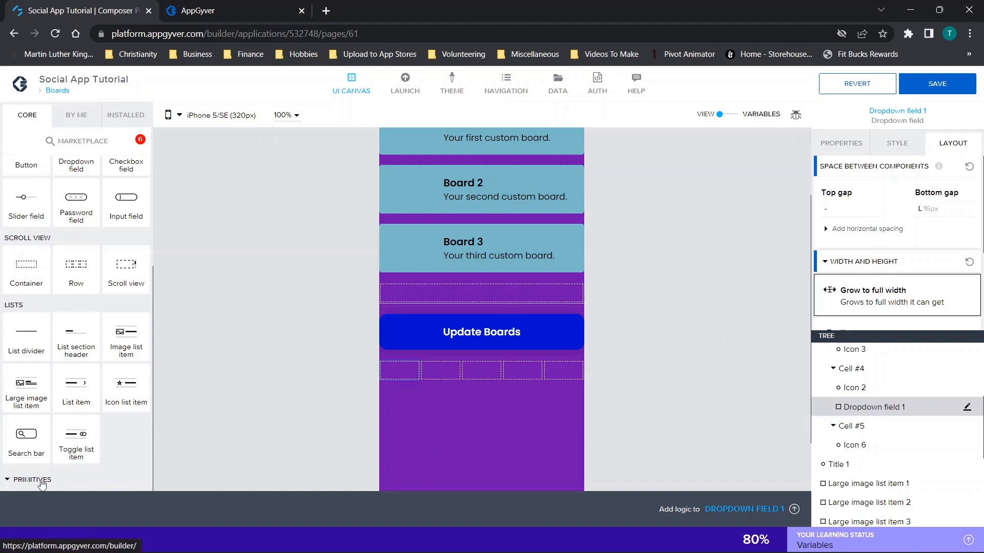
scroll(42, 484, "down", 2)
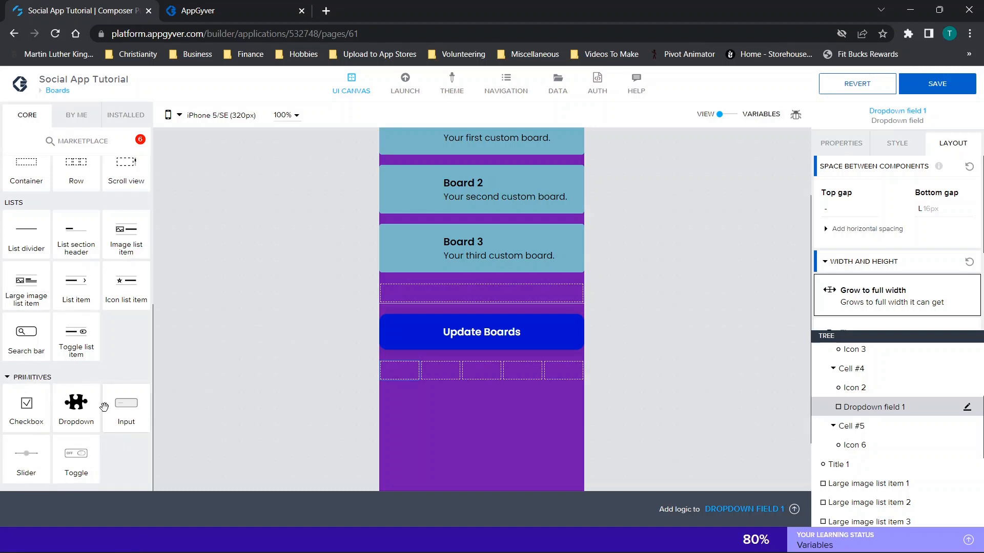
left_click(132, 119)
scroll(96, 262, "down", 10)
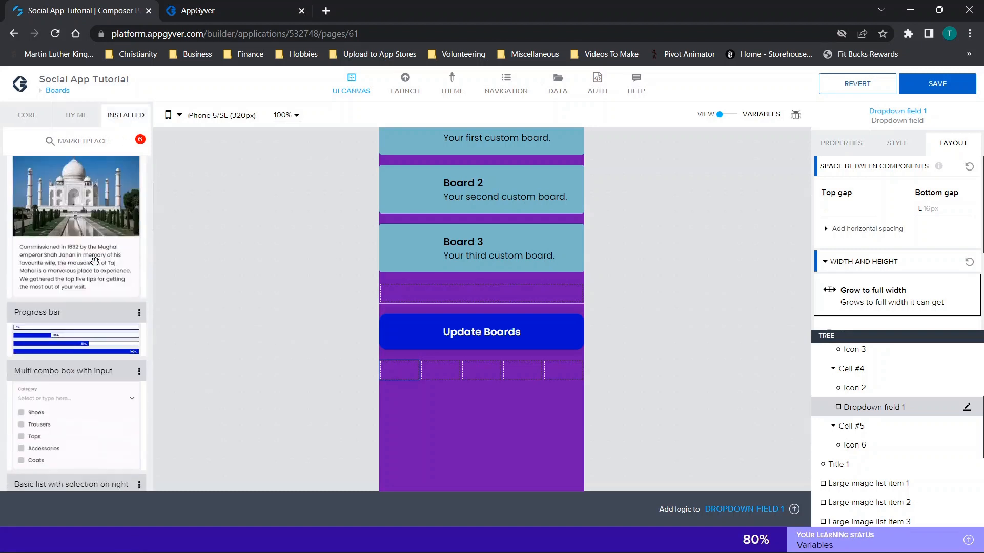
scroll(96, 262, "down", 8)
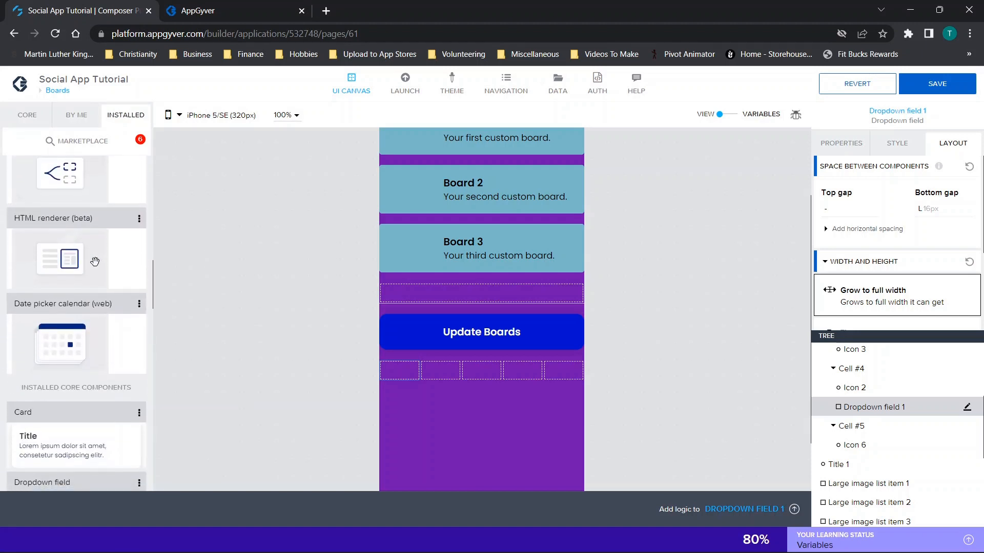
scroll(96, 264, "down", 8)
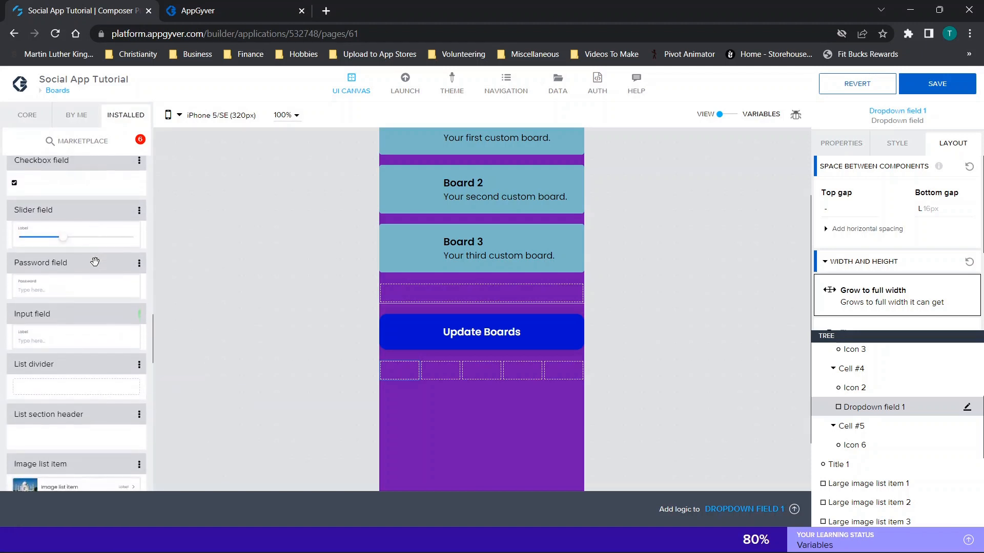
scroll(95, 261, "down", 8)
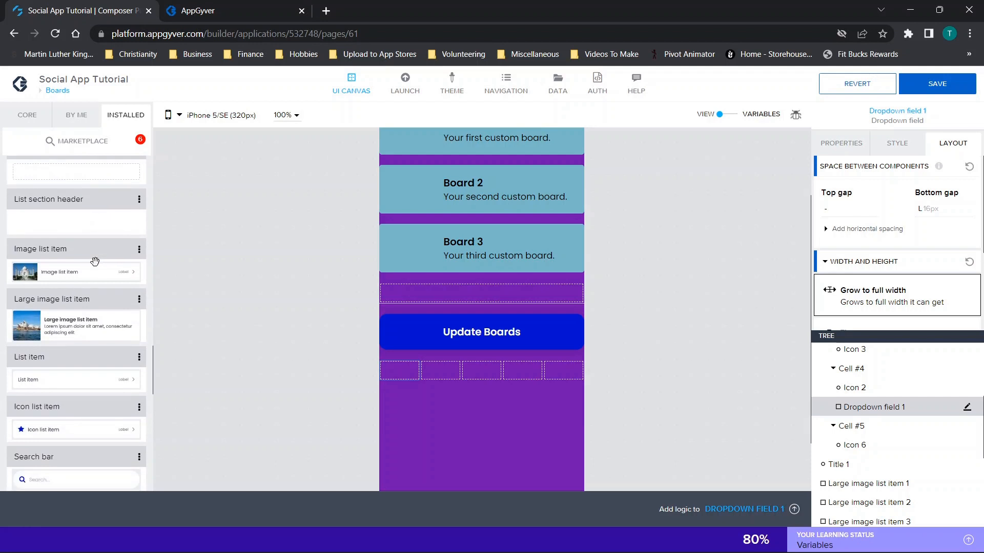
scroll(95, 262, "down", 3)
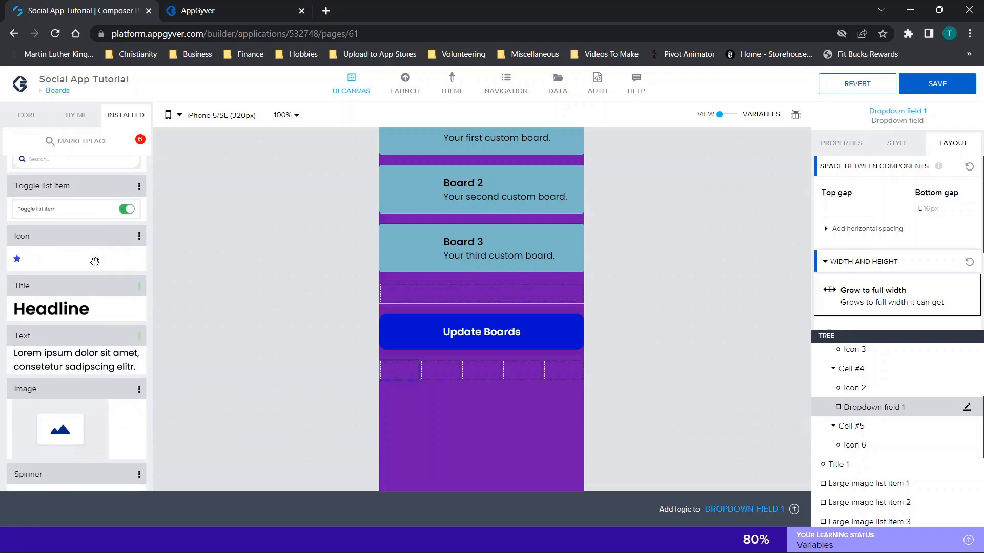
Install all available component updates from the marketplace and save the application.
left_click(71, 147)
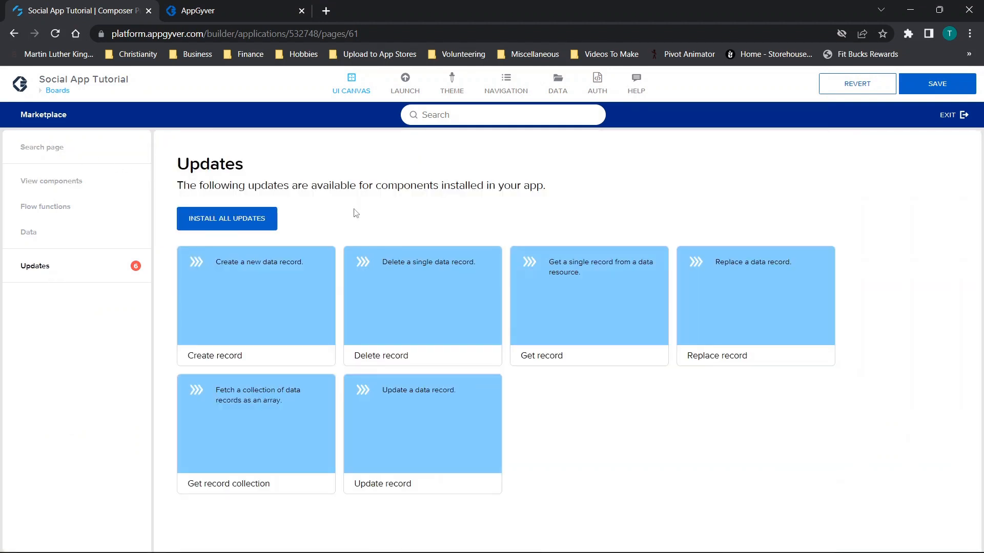
left_click(253, 220)
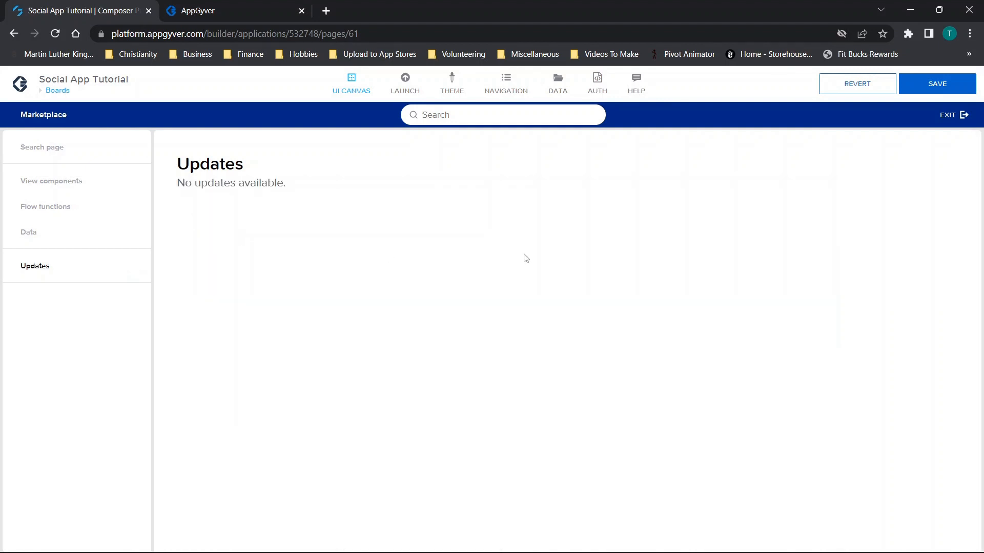
left_click(963, 117)
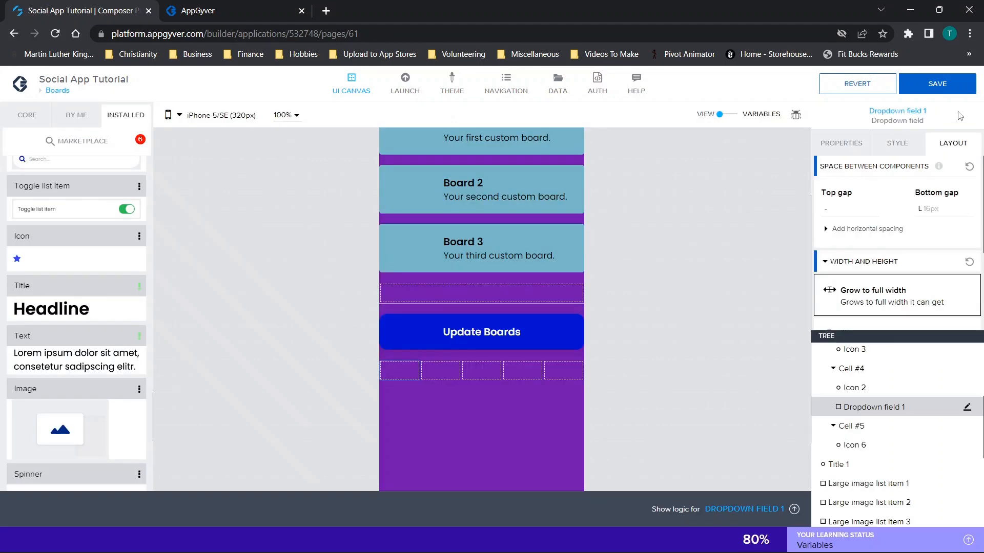
left_click(945, 85)
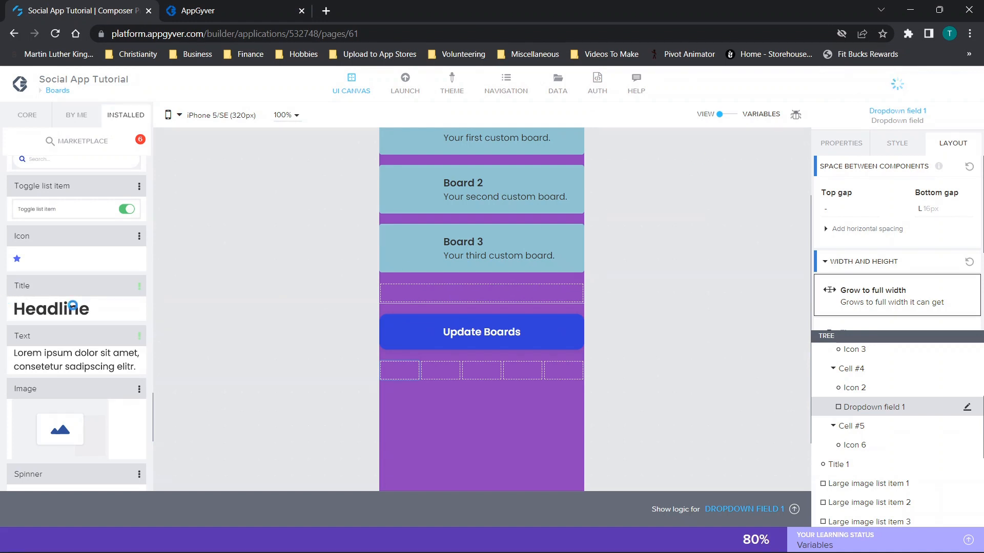
Search the component marketplace for "icon" and return to the Boards page canvas.
scroll(72, 307, "up", 5)
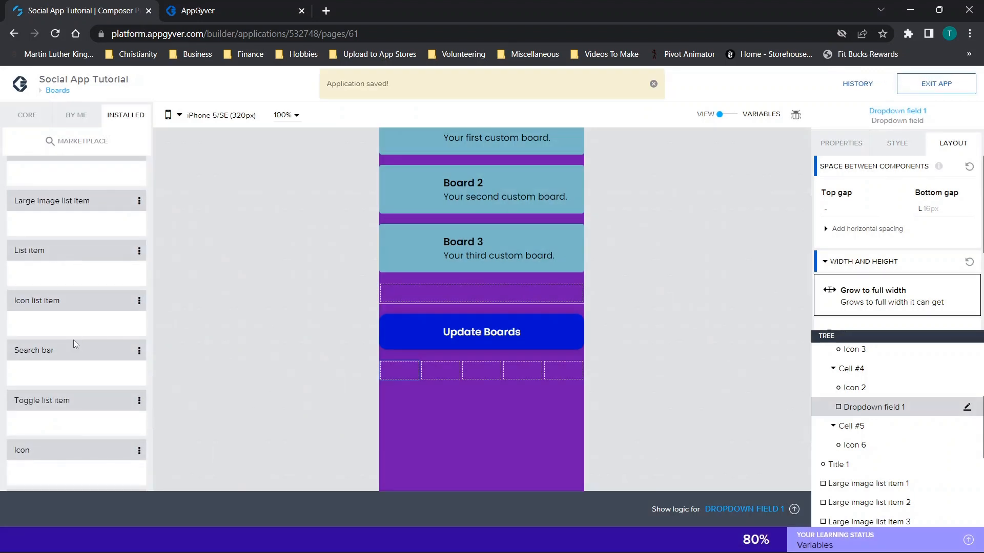
scroll(72, 338, "down", 4)
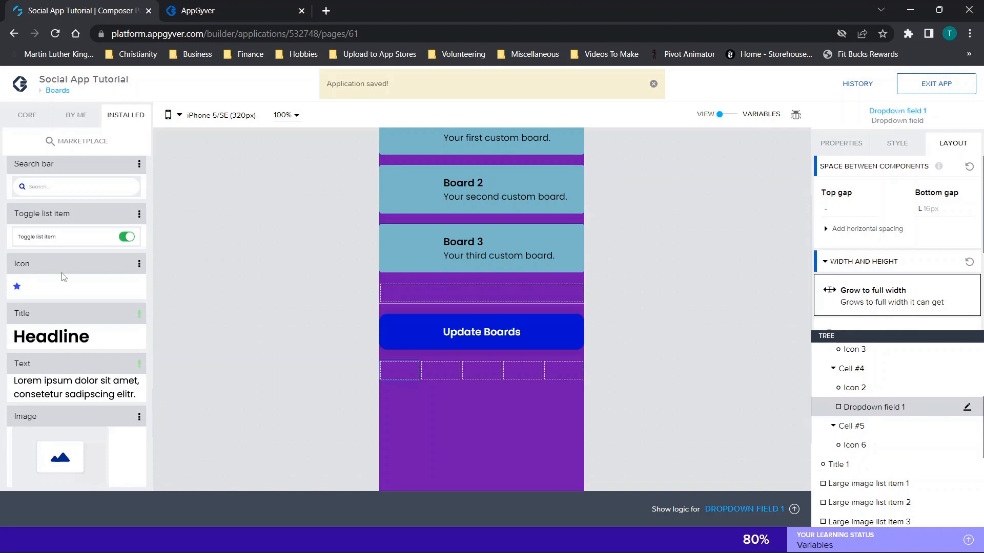
left_click(90, 146)
left_click(449, 120)
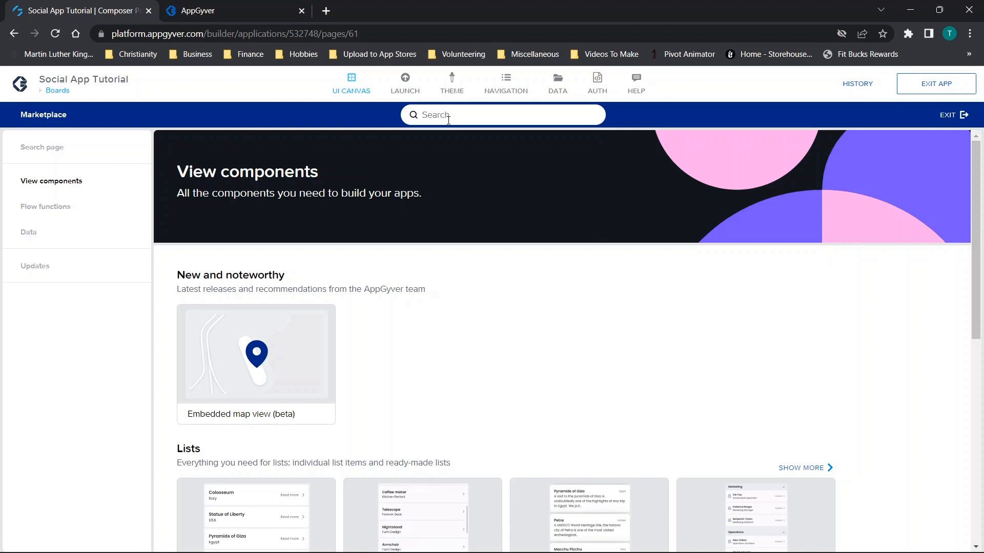
type("icon")
key("Return")
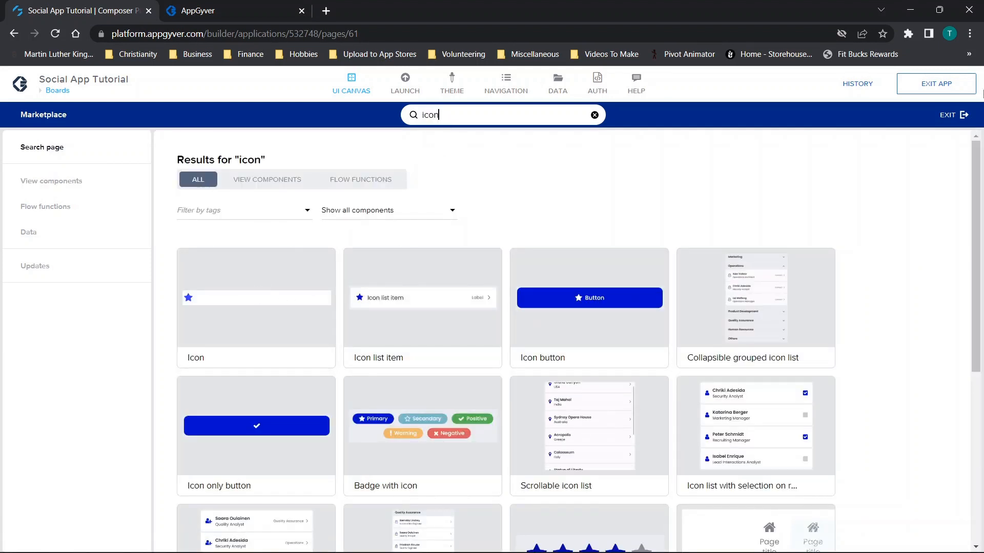
left_click(953, 115)
Place an Icon component in the first cell of the new row and a copy of it in the second cell.
left_click_drag(22, 283, 399, 380)
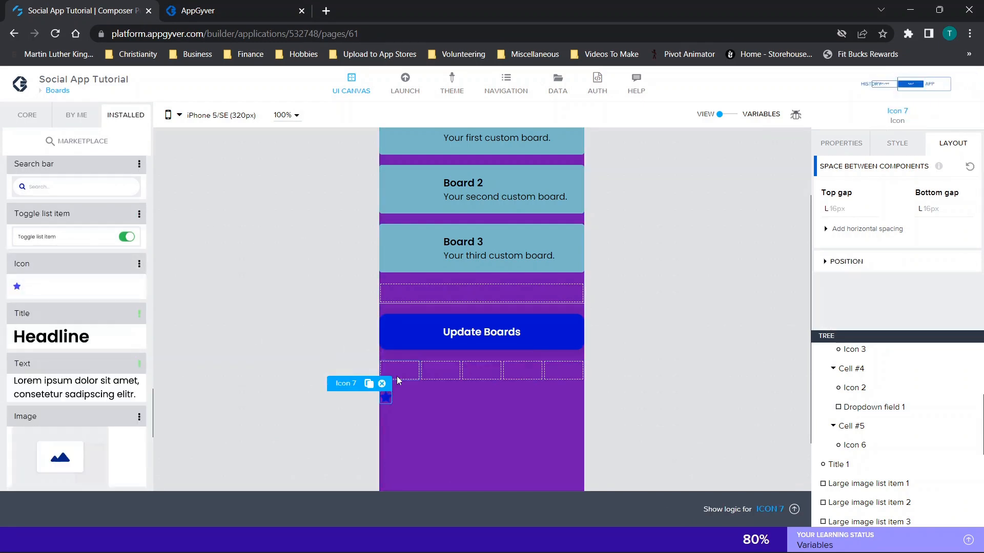
left_click_drag(395, 375, 397, 379)
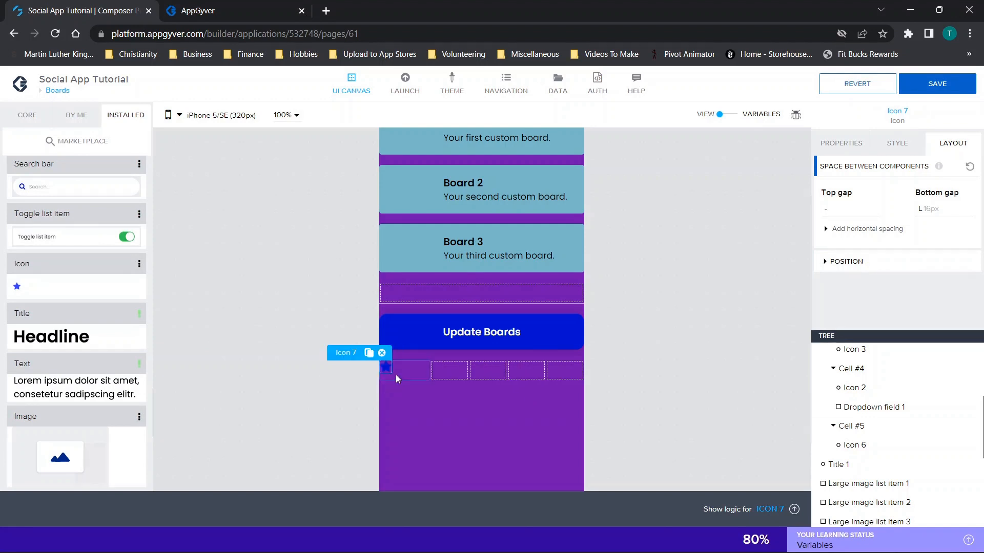
key("ctrl+c")
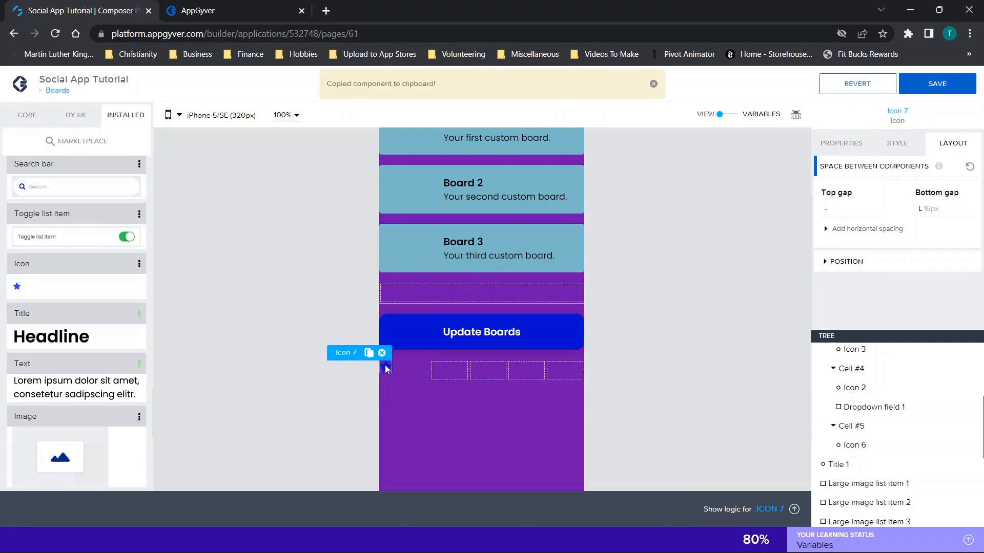
key("ctrl+v")
left_click_drag(385, 391, 459, 378)
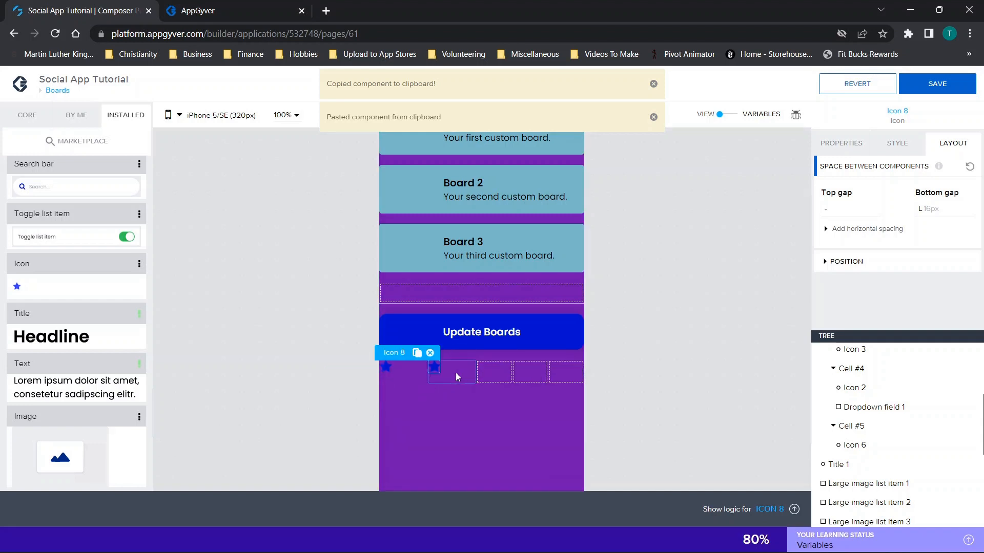
Duplicate the icon into the third, fourth and fifth cells of the new row.
key("ctrl+c")
key("ctrl+v")
left_click_drag(435, 392, 491, 371)
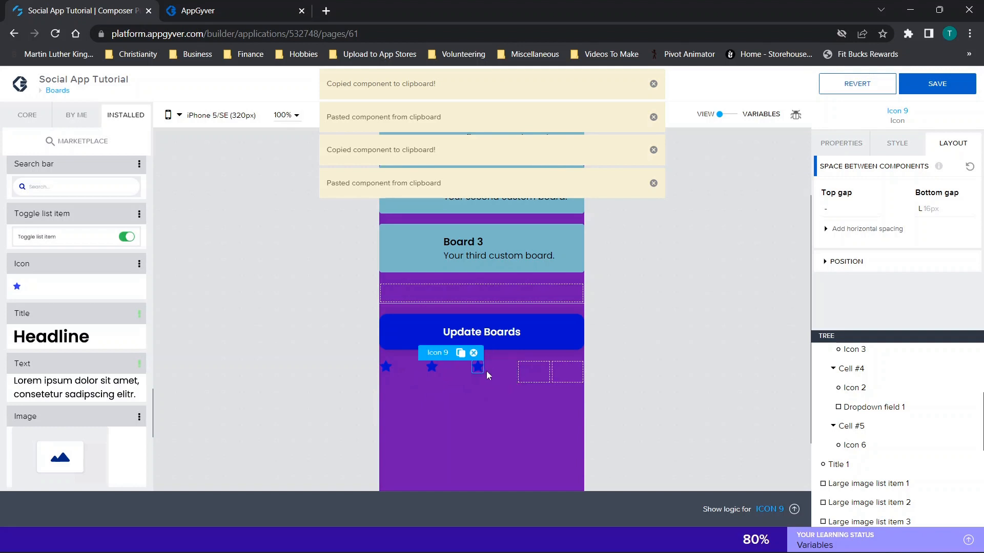
key("ctrl+c")
key("ctrl+v")
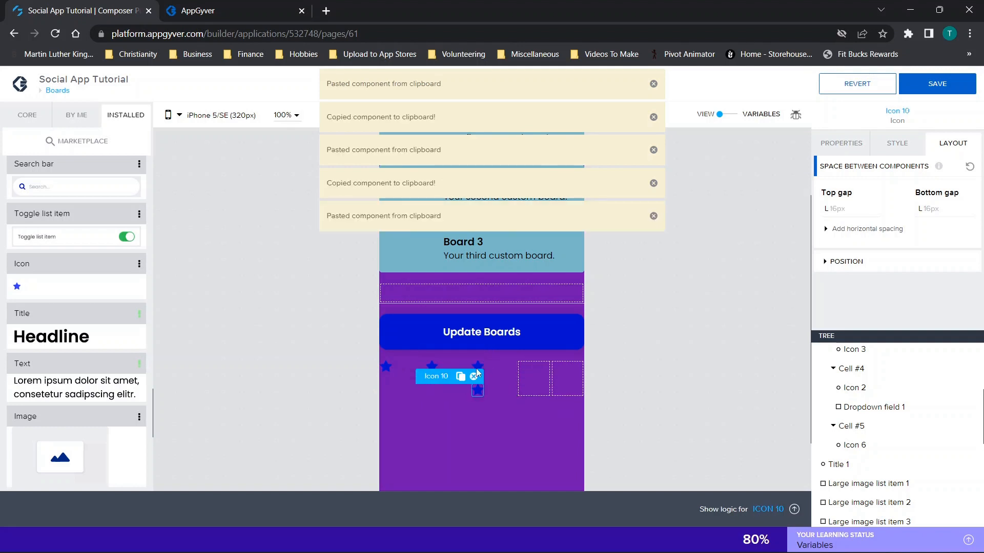
left_click_drag(516, 389, 533, 376)
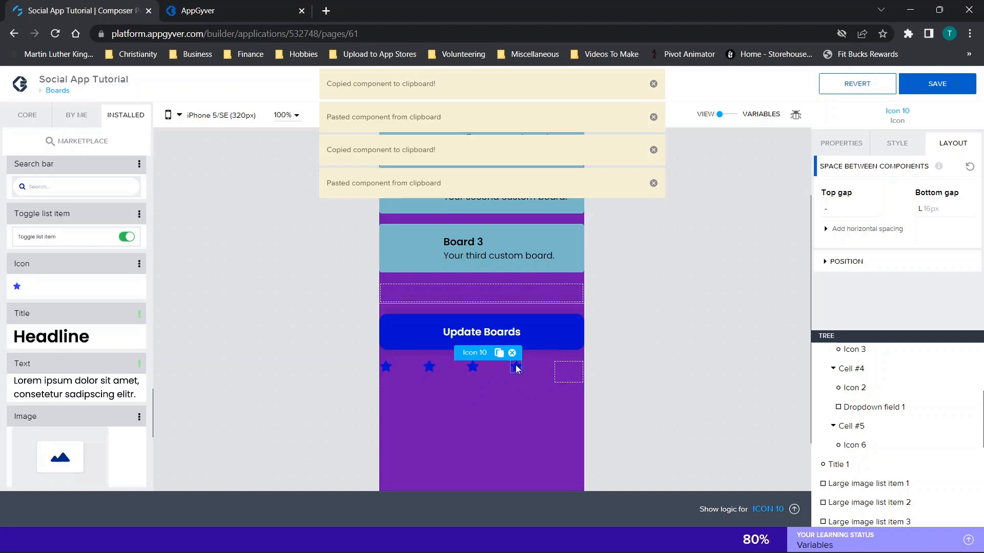
key("ctrl+c")
key("ctrl+v")
left_click_drag(518, 394, 566, 373)
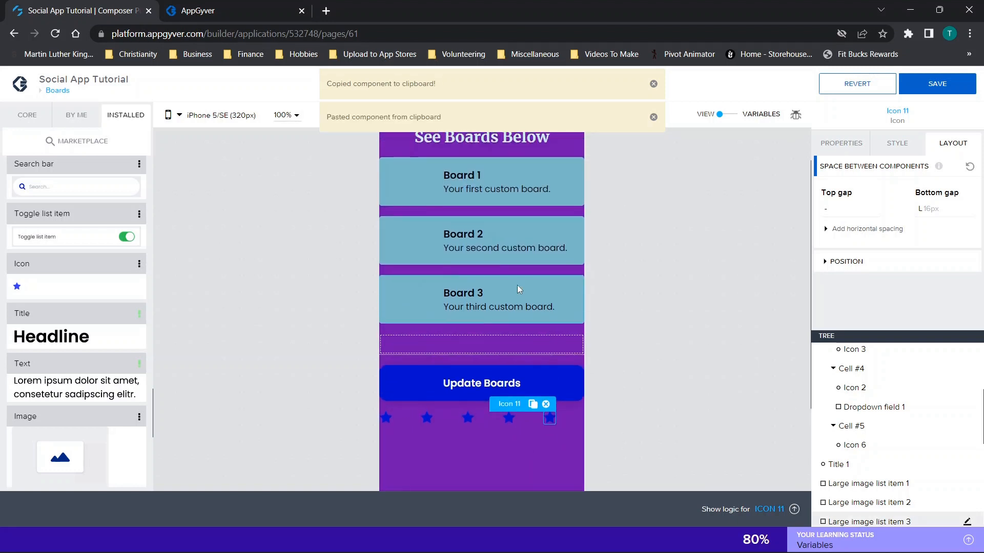
Examine the width and height settings and the background color of the existing navigation bar's container.
scroll(861, 374, "up", 3)
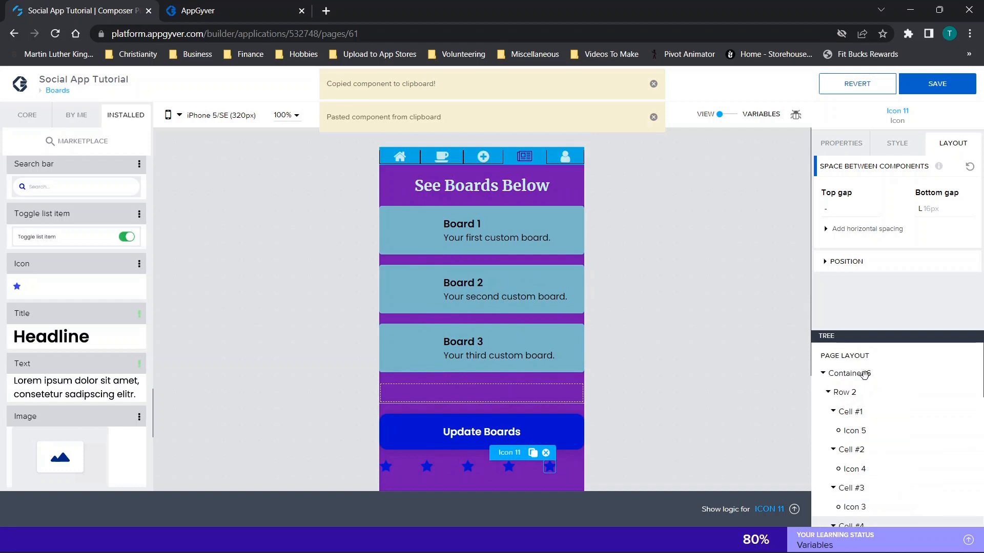
left_click(852, 373)
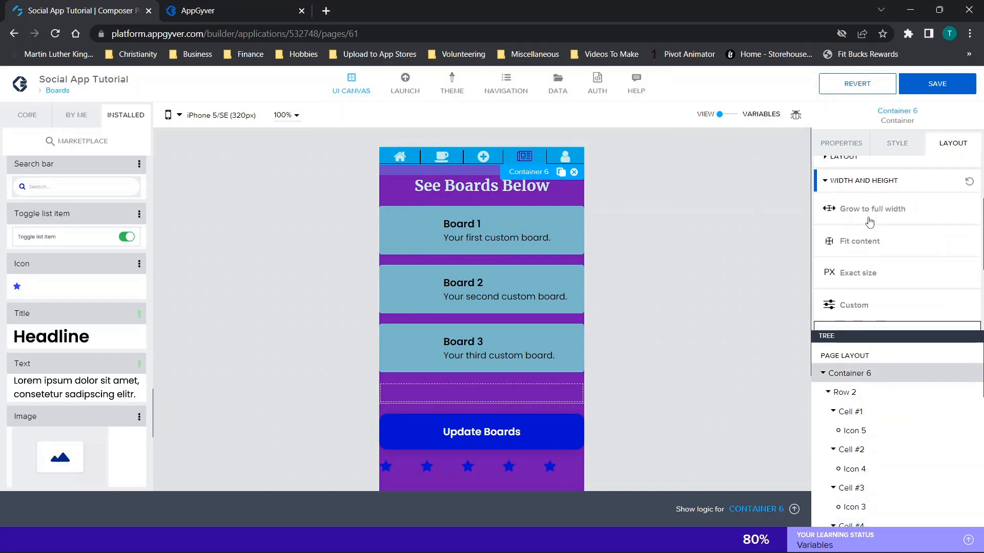
left_click(901, 151)
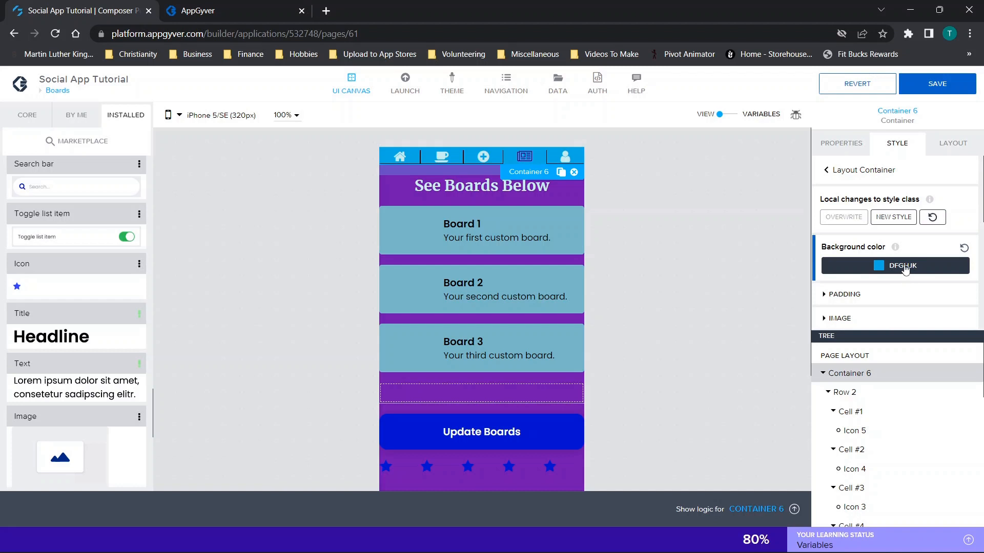
Select the container holding the five new icons and examine its layout, width and height settings.
scroll(647, 318, "down", 3)
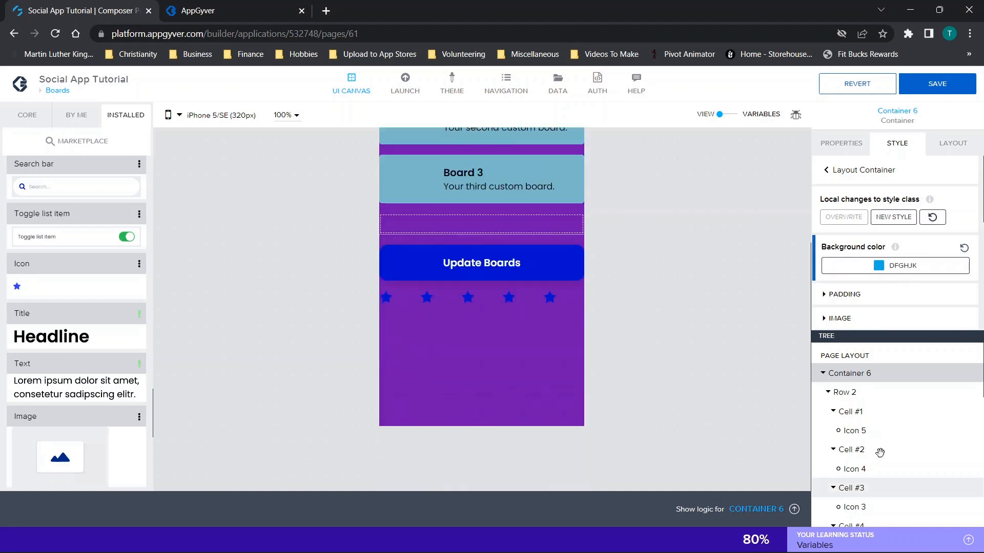
scroll(867, 430, "down", 3)
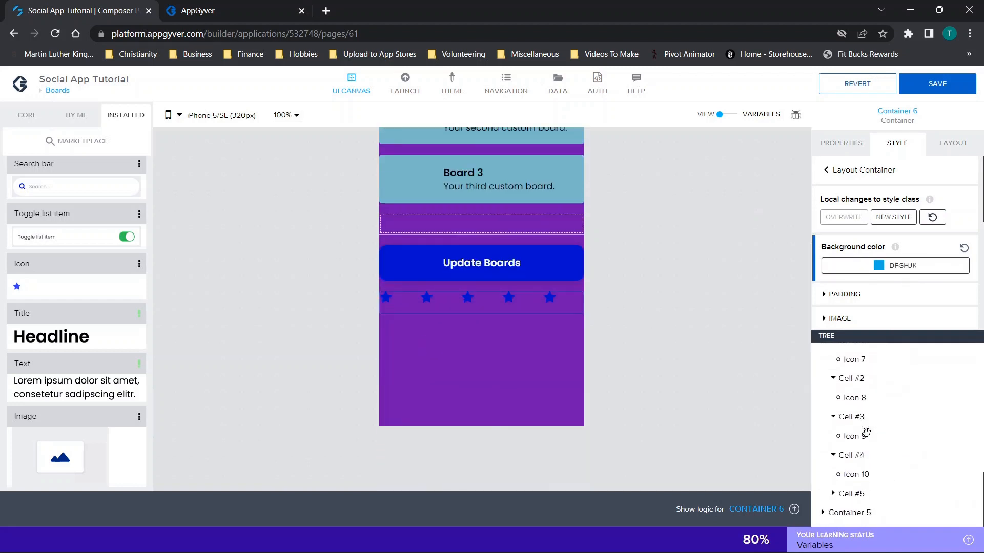
scroll(865, 433, "up", 2)
left_click(856, 385)
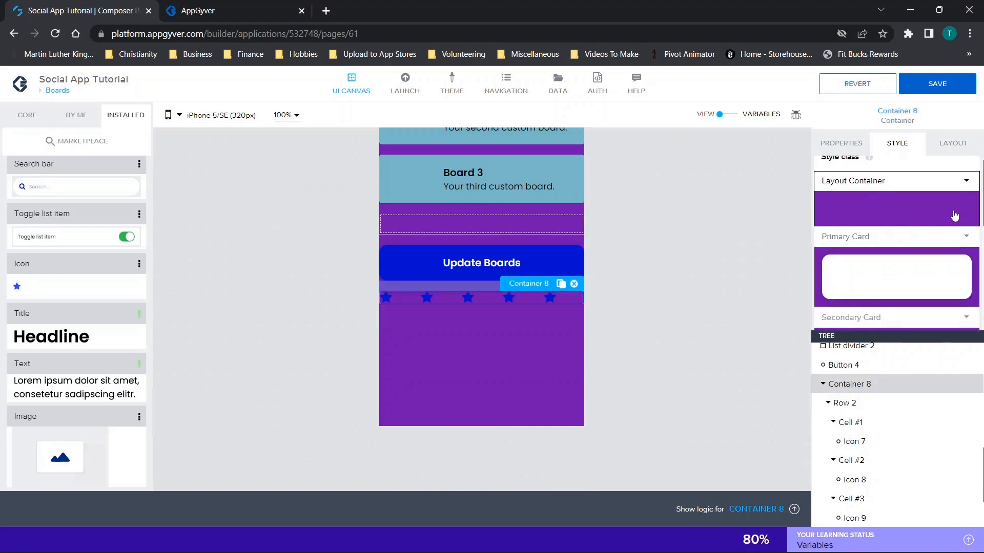
left_click(954, 146)
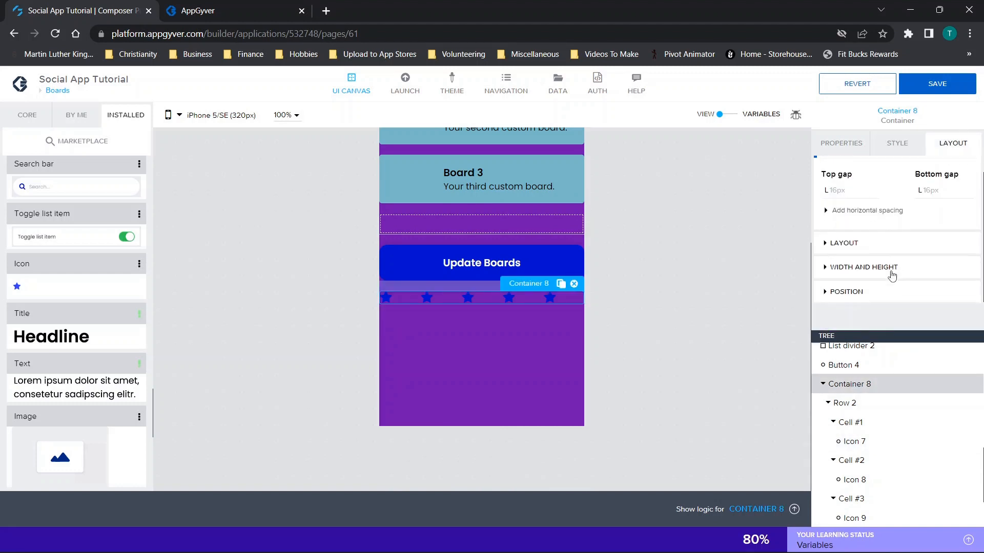
left_click(850, 243)
scroll(853, 244, "down", 3)
left_click(865, 295)
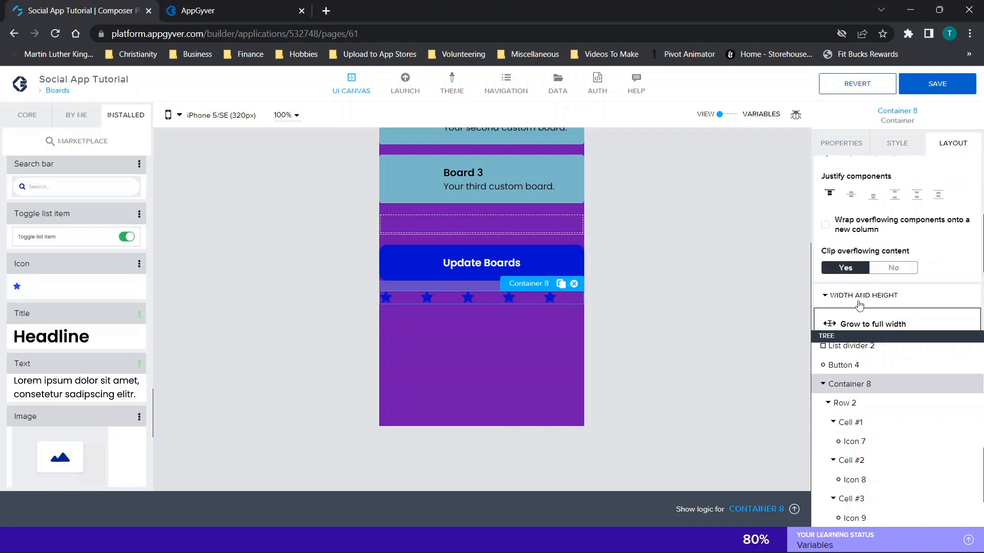
scroll(870, 261, "down", 2)
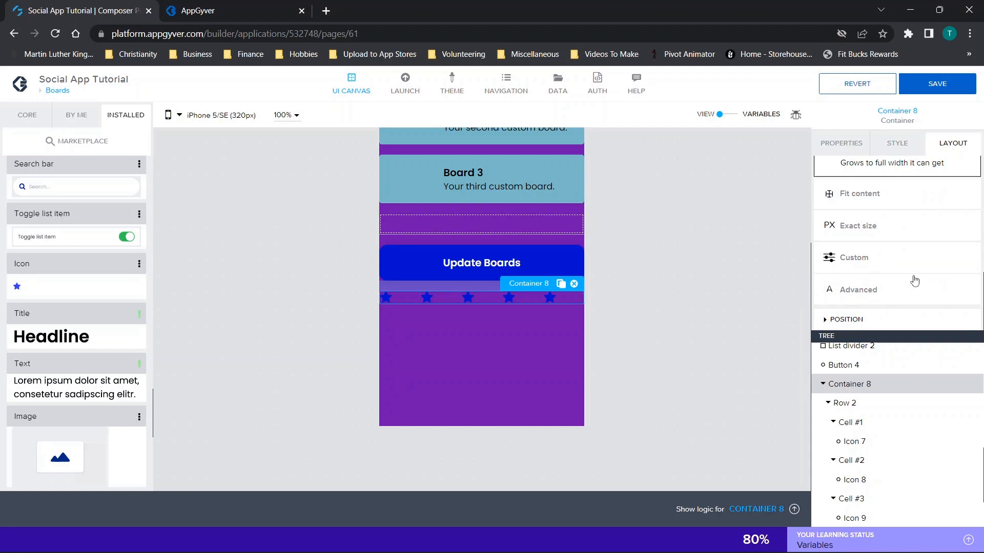
Open the Layout Container style of the new icons' container for editing and expand its padding settings.
left_click(888, 154)
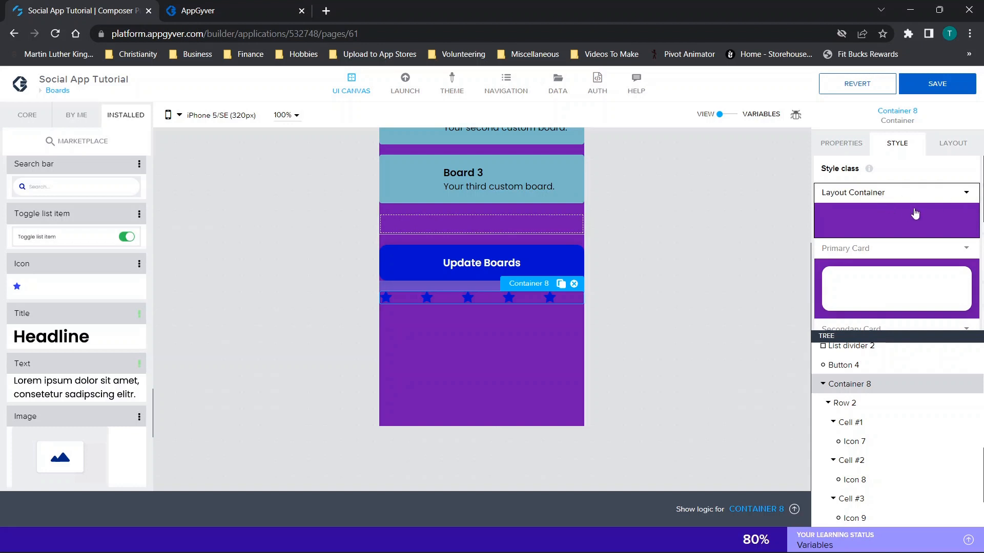
left_click(966, 193)
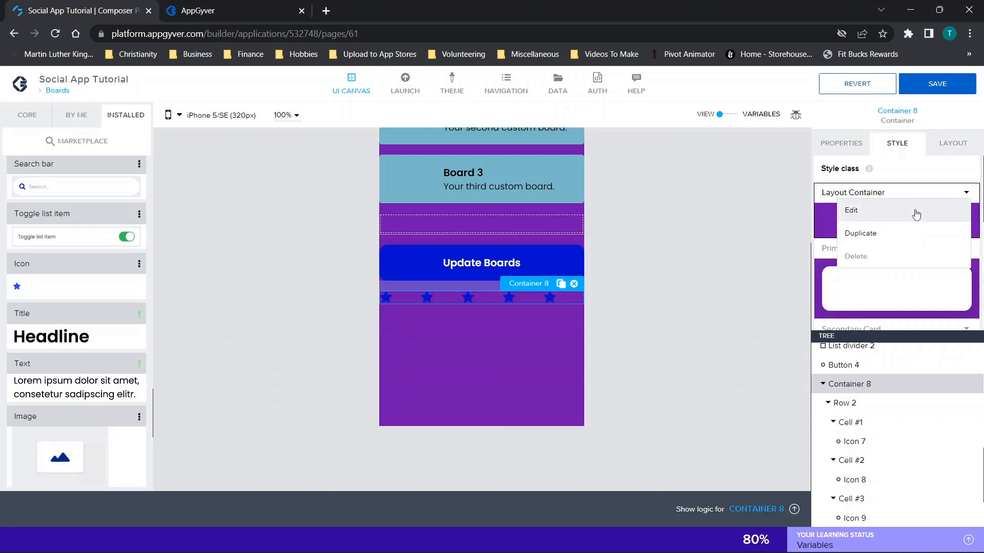
left_click(915, 214)
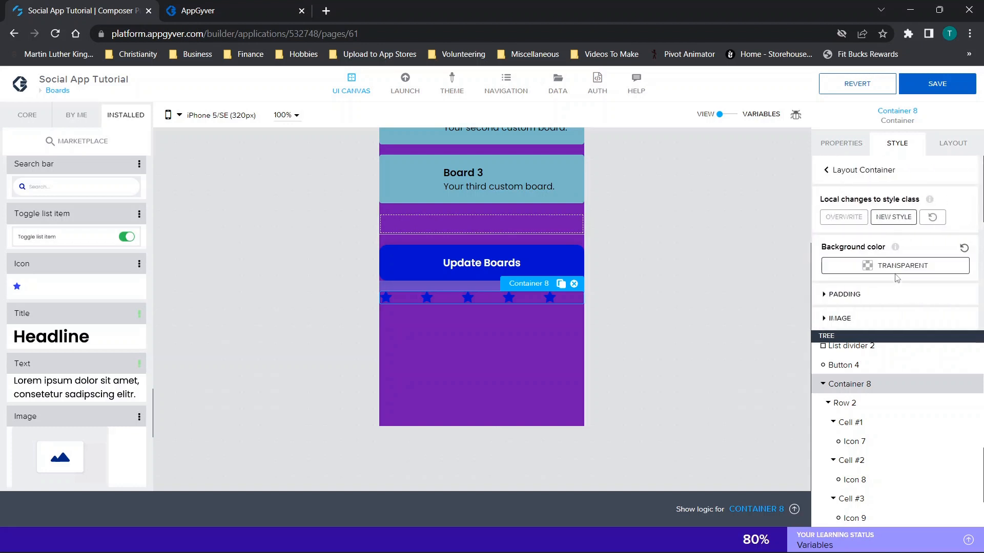
scroll(881, 266, "down", 1)
left_click(854, 259)
scroll(855, 260, "down", 1)
scroll(874, 251, "up", 1)
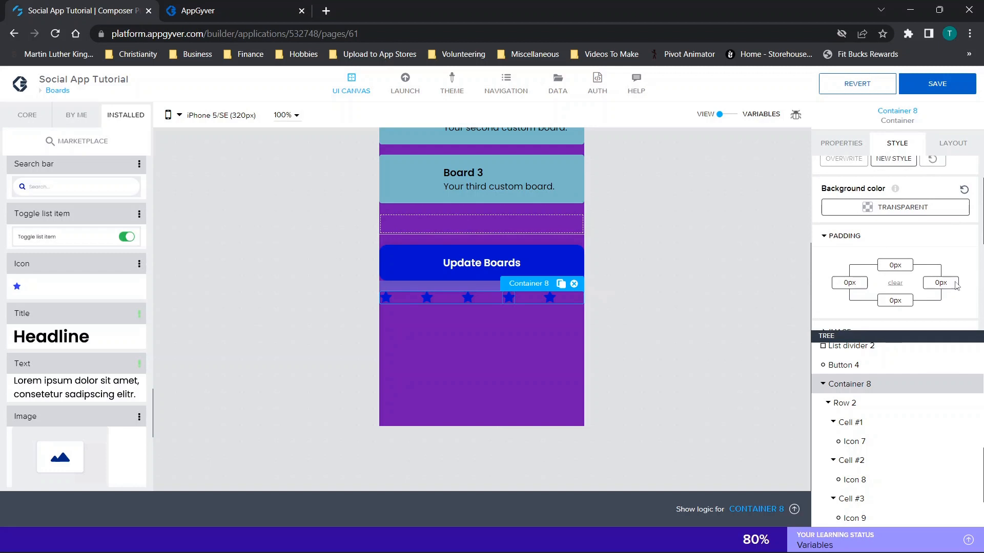
Create a background color palette named dfdsfsfsddf with the blue #1B2BE8 for the new icons' container.
left_click(914, 214)
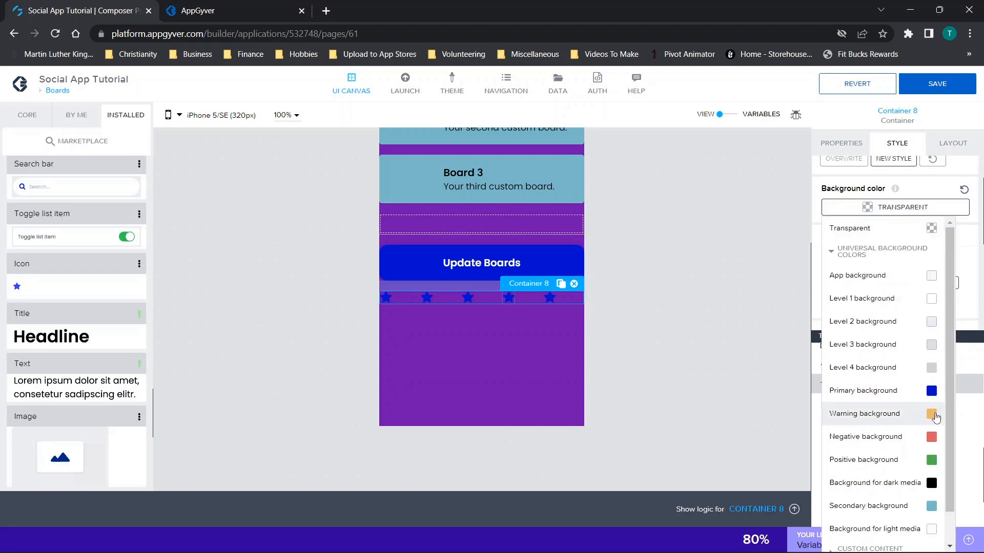
scroll(935, 415, "down", 1)
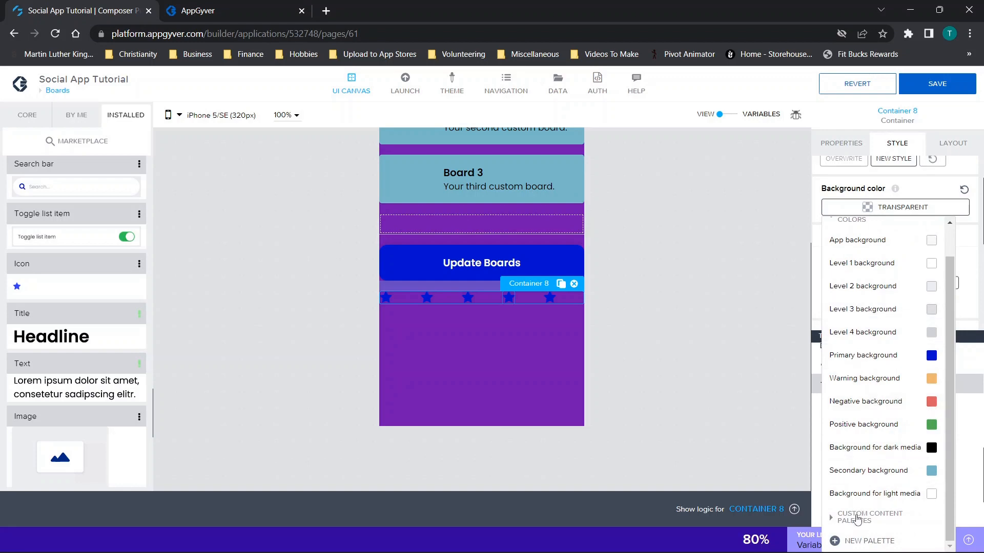
left_click(860, 540)
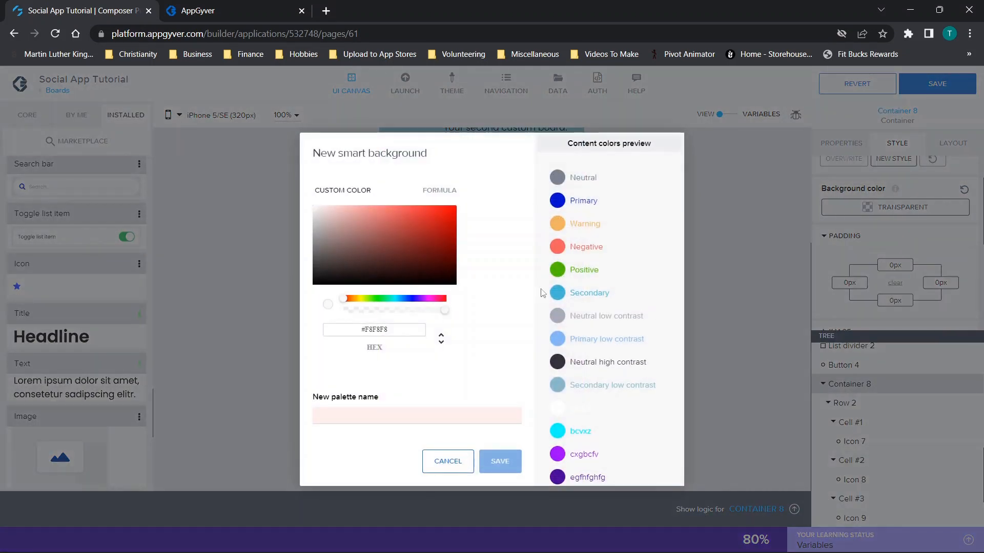
left_click(383, 418)
type("dfdsfsfsddf")
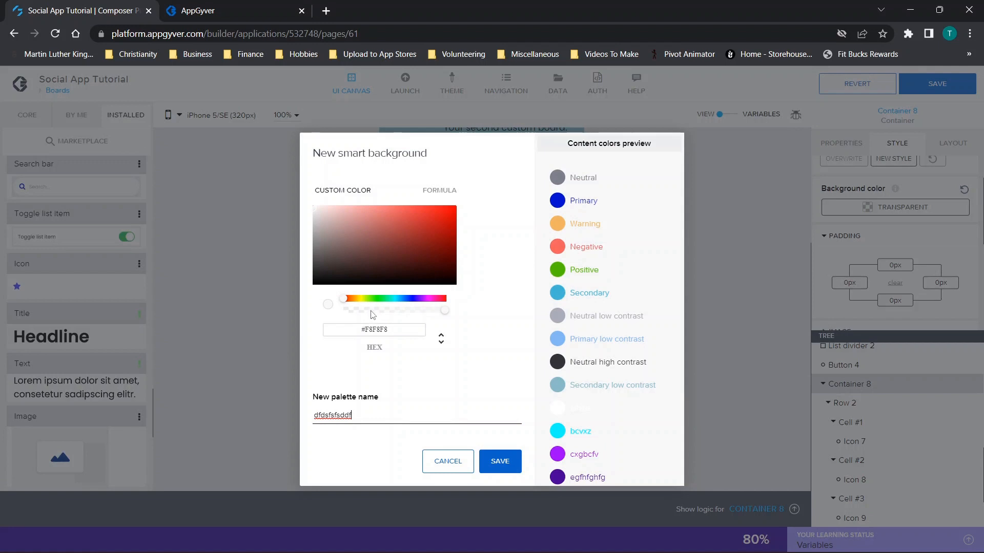
left_click_drag(398, 298, 411, 299)
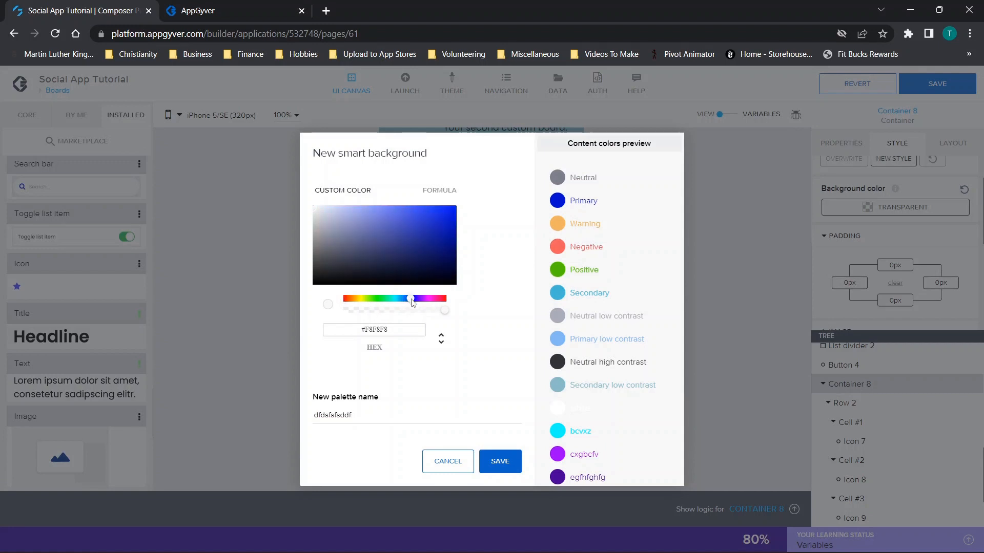
left_click(407, 218)
left_click_drag(407, 217, 440, 212)
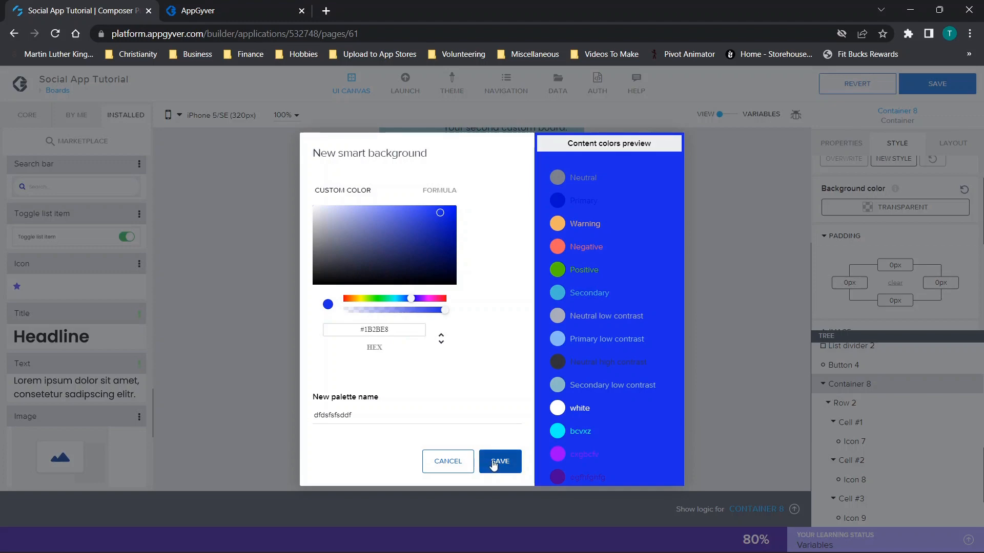
left_click(517, 456)
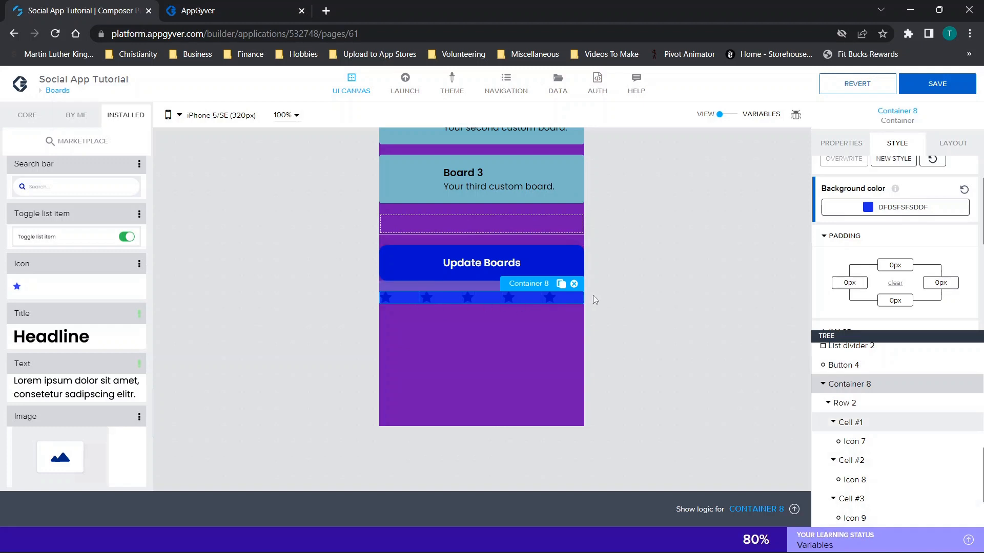
Select the existing navigation bar's container and examine its background color, padding, image and shadow style settings.
scroll(547, 162, "up", 4)
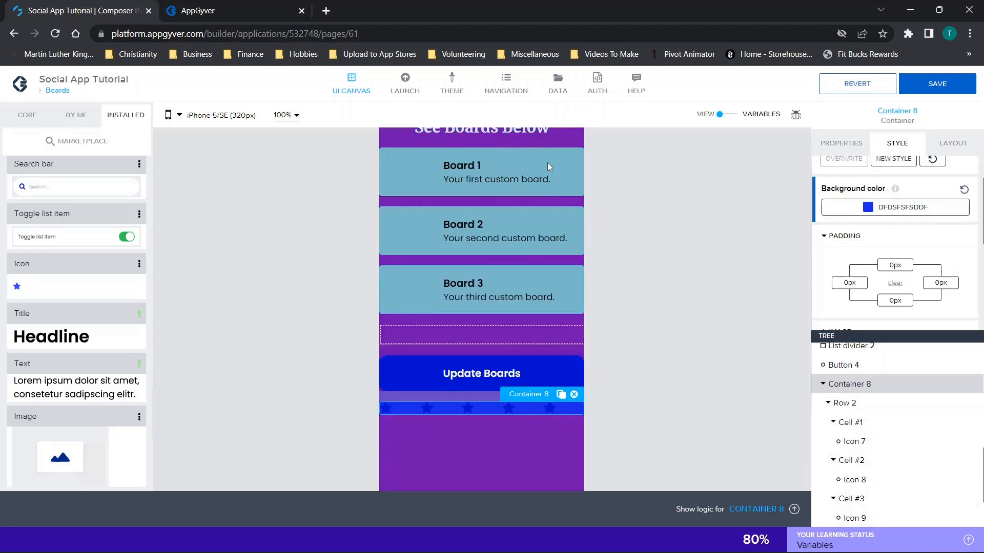
scroll(885, 392, "up", 4)
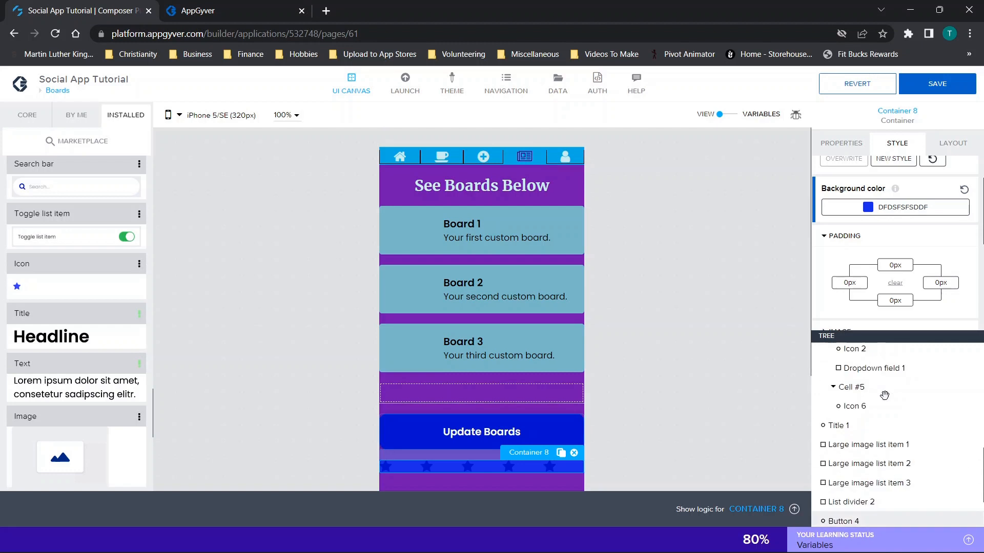
scroll(884, 392, "up", 3)
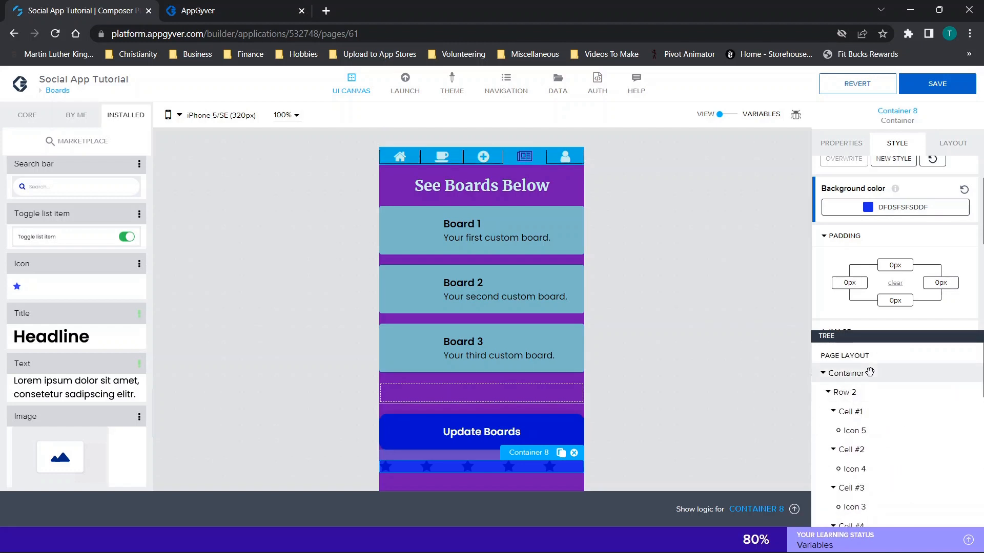
left_click(870, 372)
scroll(854, 250, "down", 1)
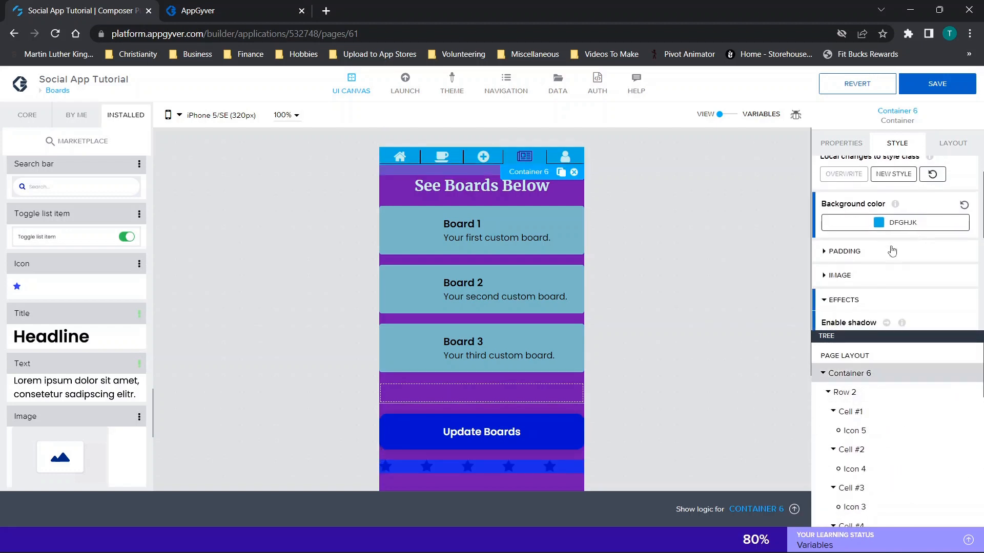
left_click(853, 252)
scroll(856, 258, "down", 1)
left_click(853, 254)
scroll(848, 255, "down", 1)
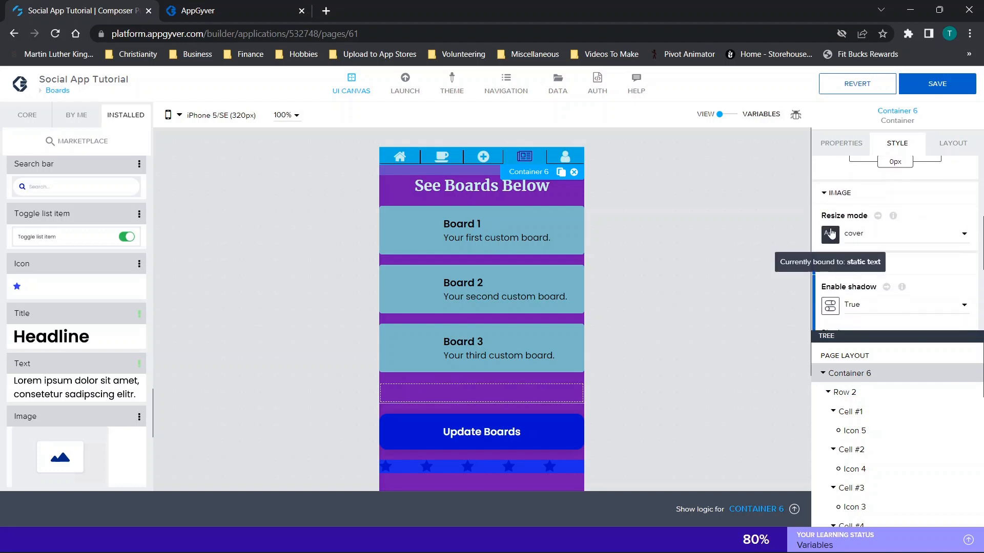
scroll(916, 227, "down", 2)
scroll(872, 241, "down", 1)
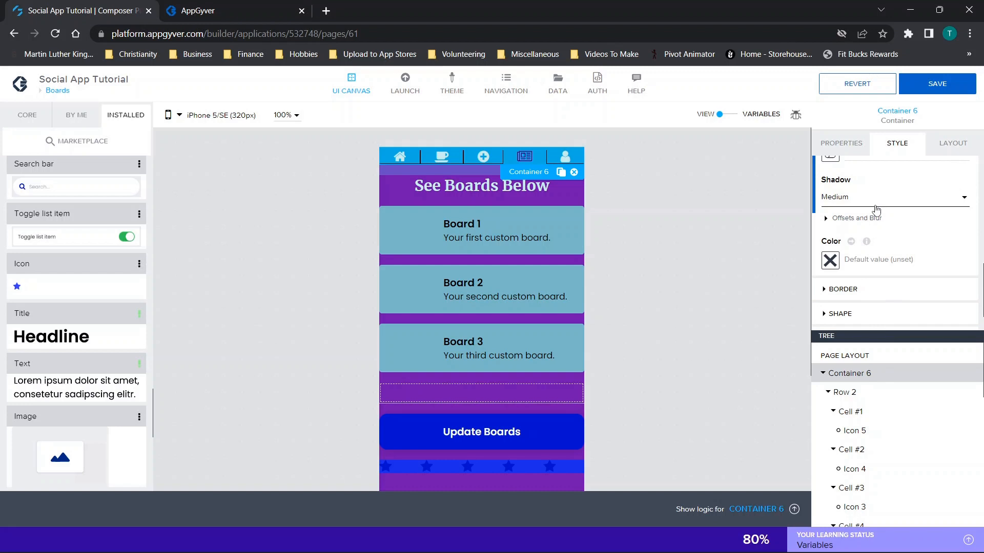
scroll(847, 204, "down", 1)
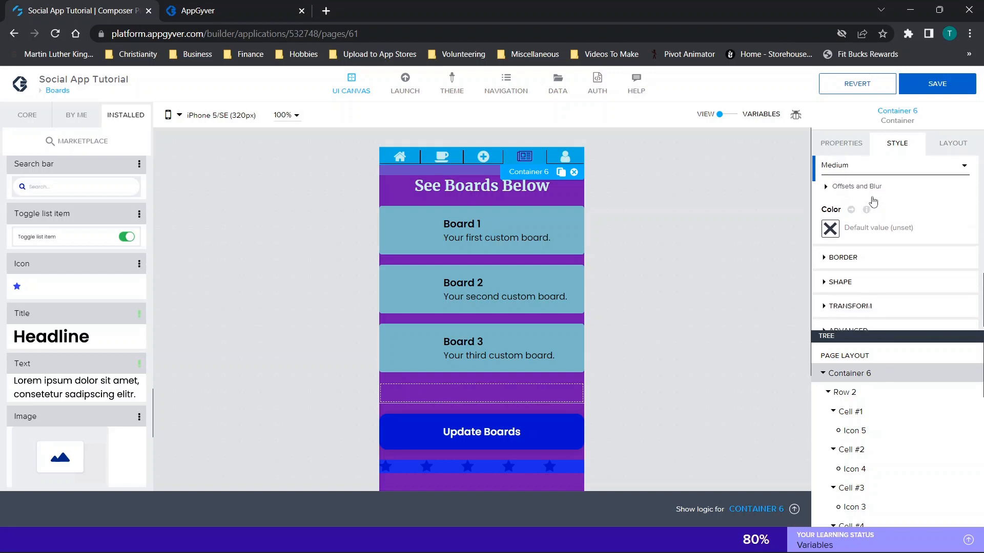
Examine the border, corner radius, transform and advanced style settings of the existing navigation bar's container.
left_click(844, 256)
scroll(844, 256, "down", 4)
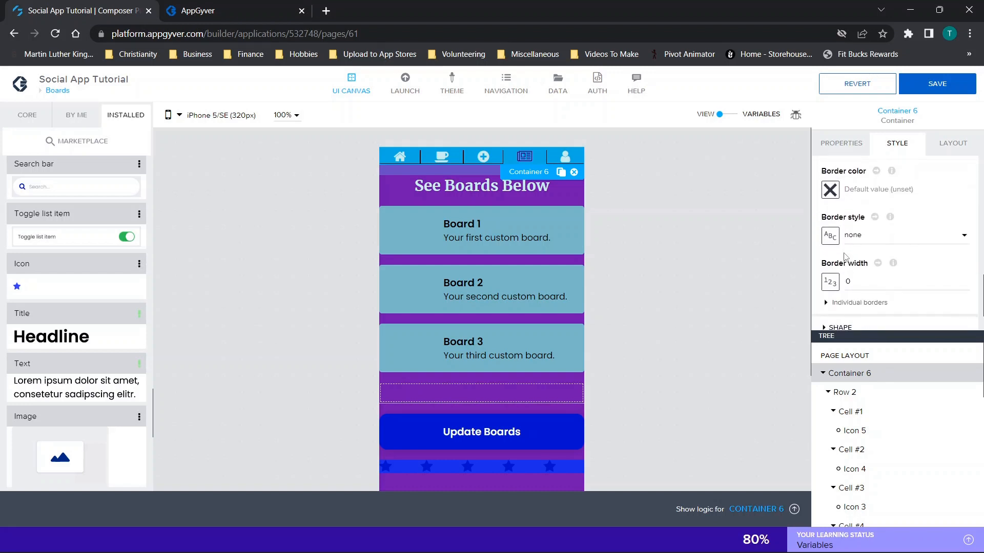
left_click(843, 269)
scroll(841, 269, "down", 2)
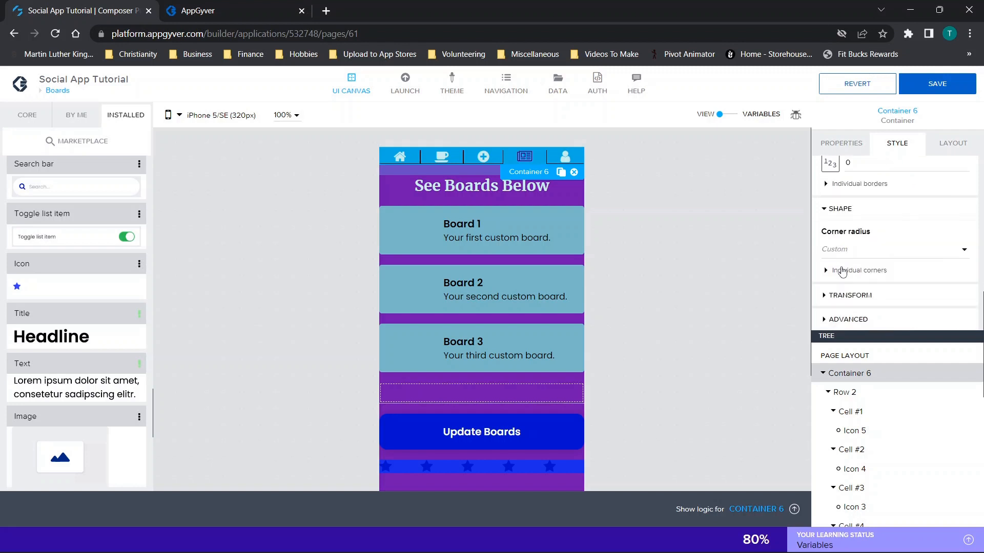
left_click(859, 301)
scroll(859, 304, "down", 1)
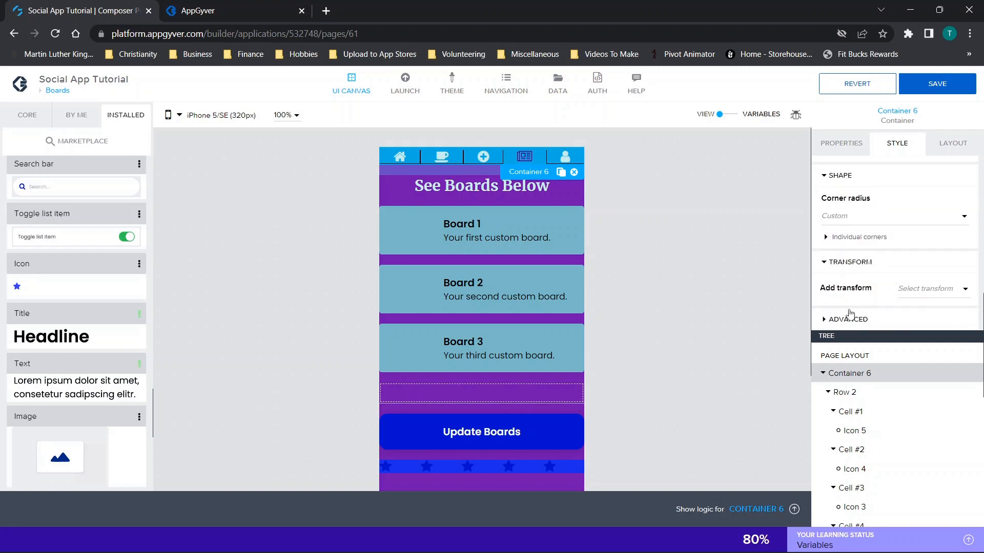
left_click(850, 318)
scroll(886, 266, "down", 3)
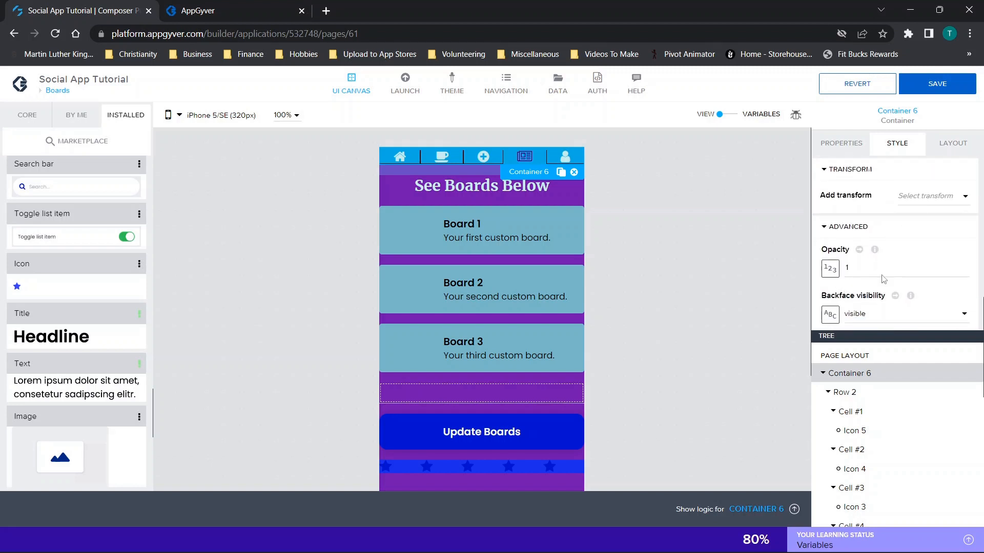
scroll(920, 256, "up", 4)
Examine the spacing, component alignment, and advanced width and height settings of the existing navigation bar's container.
left_click(952, 143)
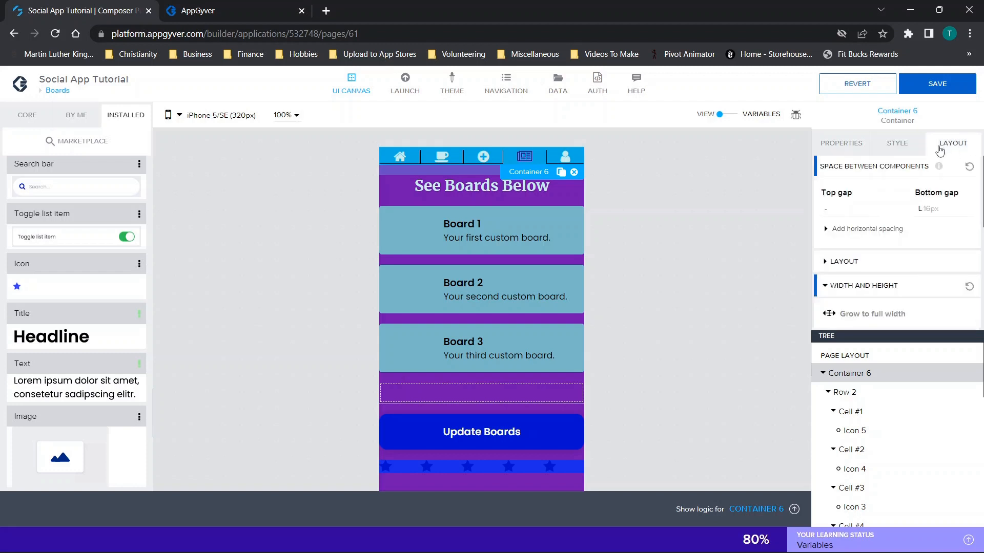
scroll(876, 286, "down", 1)
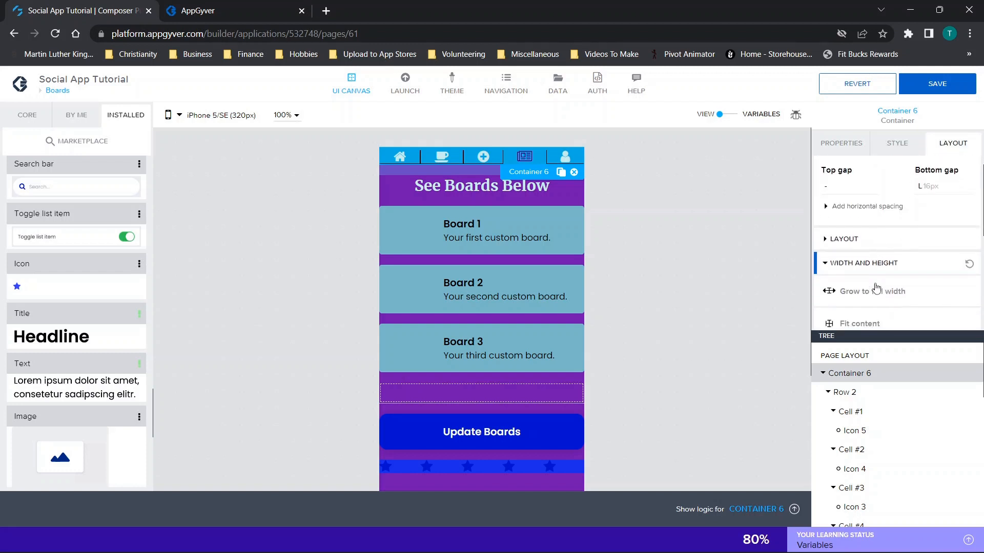
left_click(852, 243)
scroll(852, 248, "down", 4)
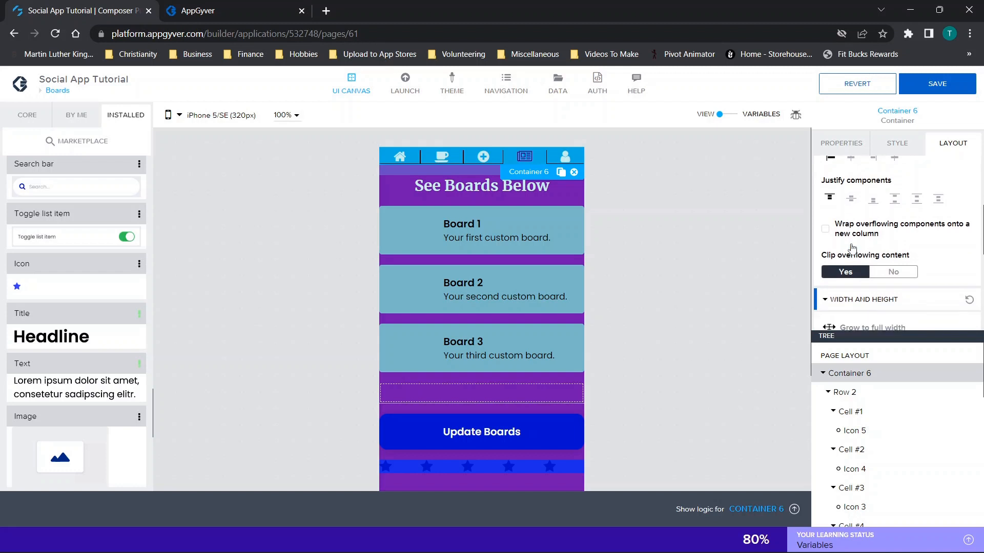
scroll(852, 249, "down", 5)
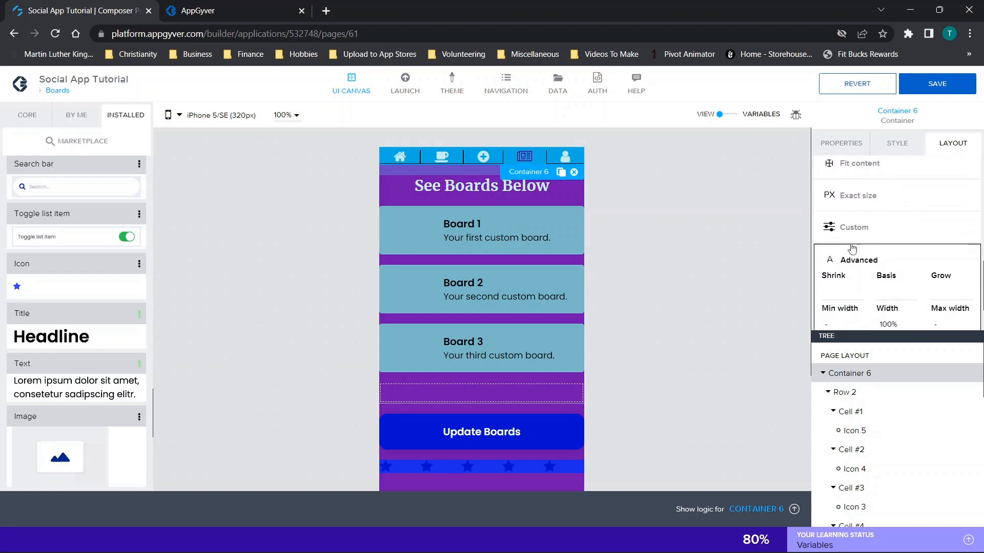
scroll(901, 286, "up", 2)
scroll(901, 286, "down", 2)
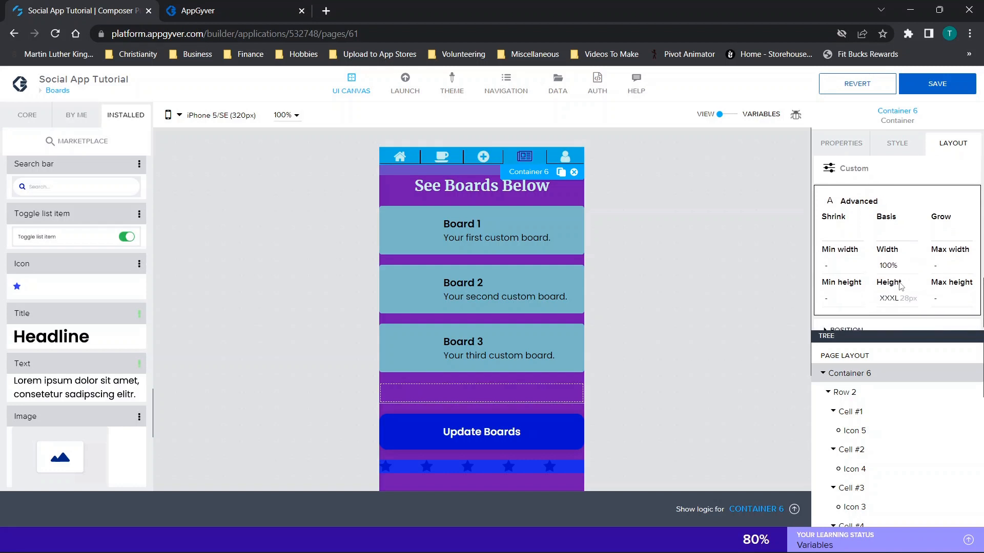
scroll(917, 226, "down", 1)
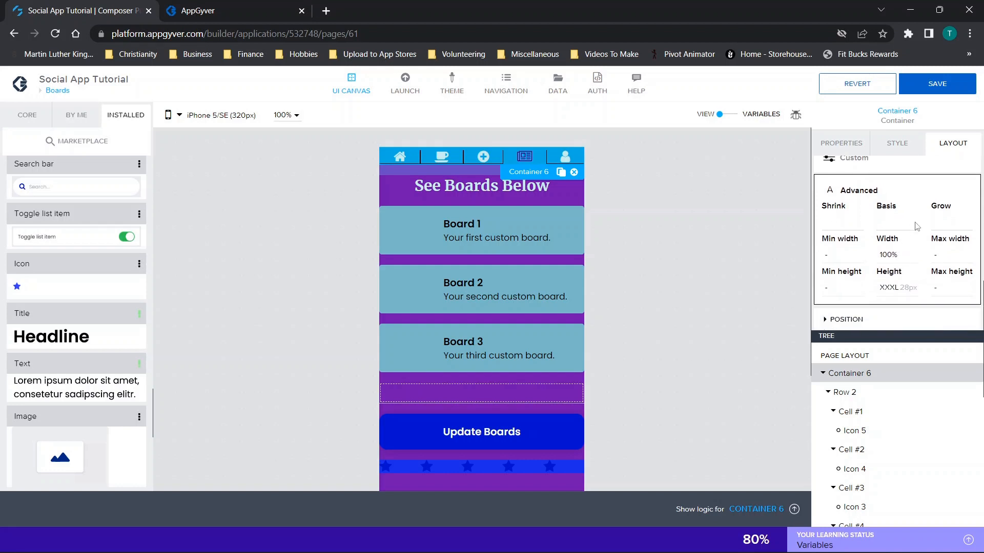
Examine the self-alignment, position and Z-index settings of the existing navigation bar's container.
left_click(850, 316)
scroll(856, 313, "down", 4)
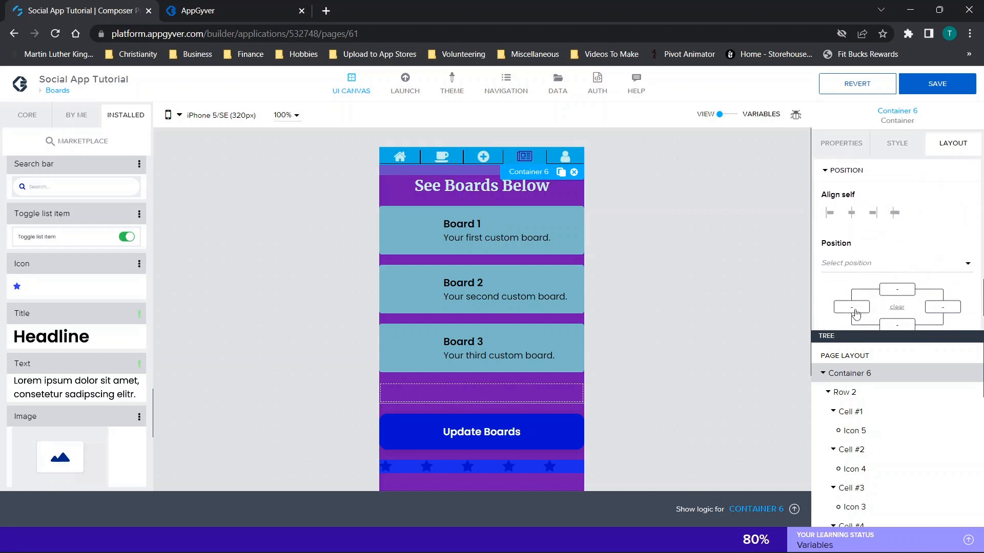
scroll(855, 314, "down", 1)
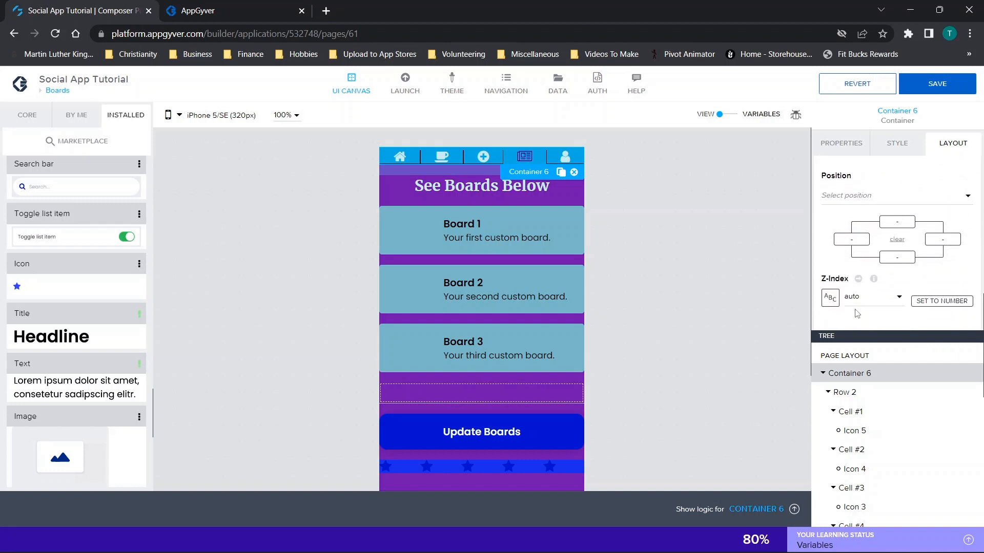
scroll(856, 314, "up", 1)
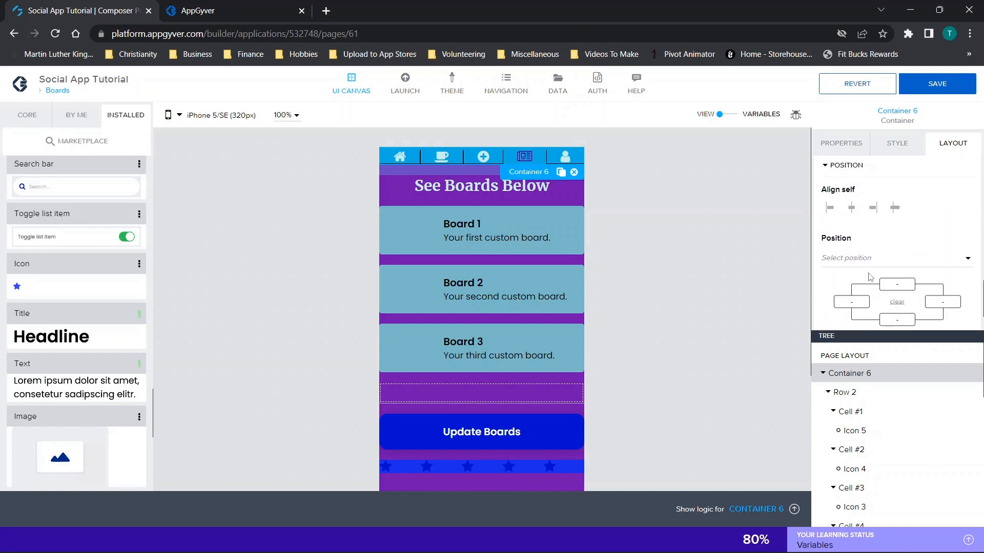
scroll(851, 236, "up", 2)
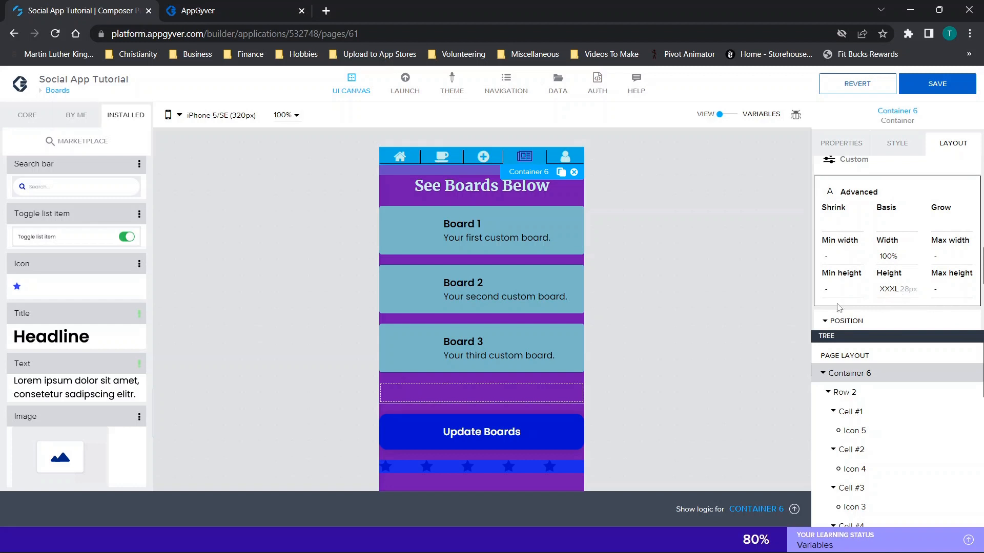
Select the container of the new star-icon bar and set its advanced width to 100%.
scroll(690, 325, "down", 3)
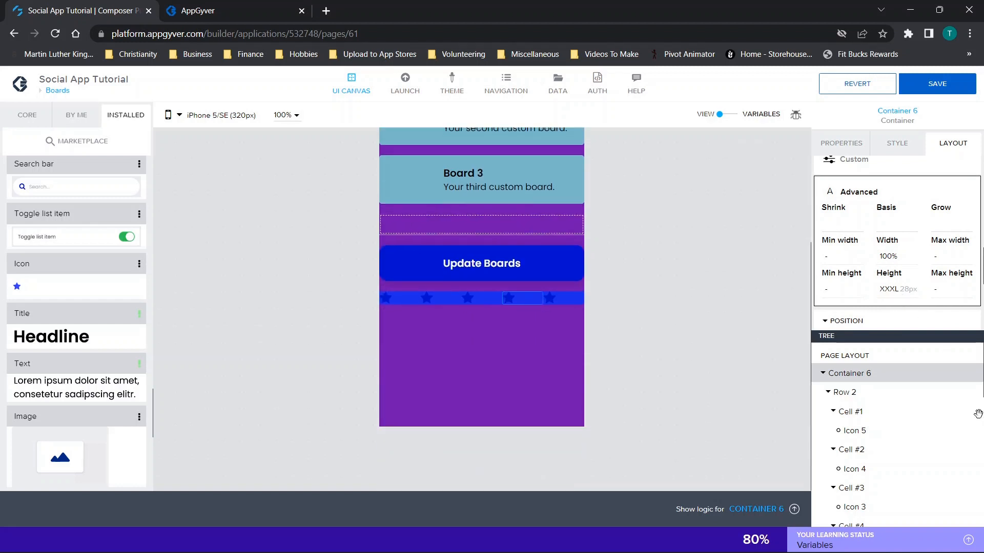
scroll(975, 410, "down", 5)
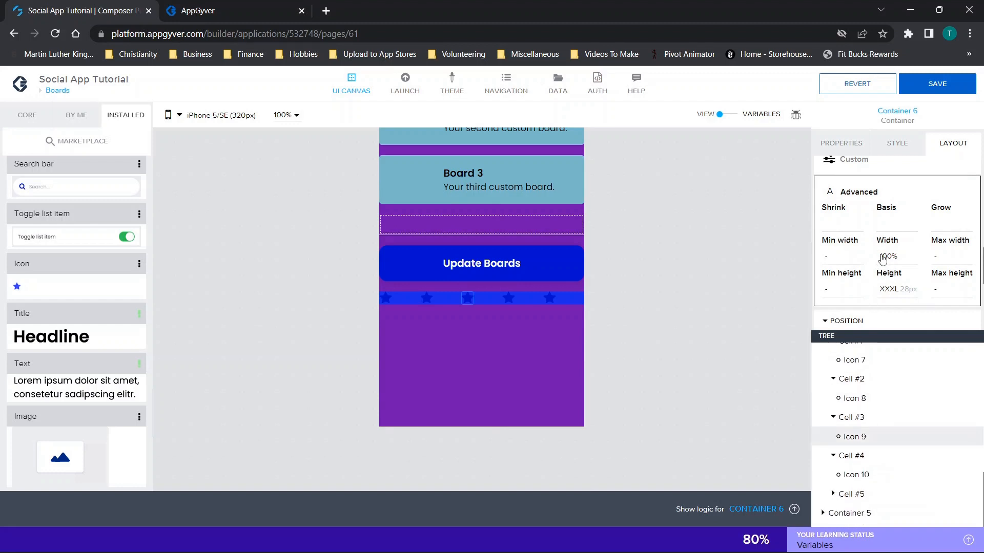
left_click(850, 513)
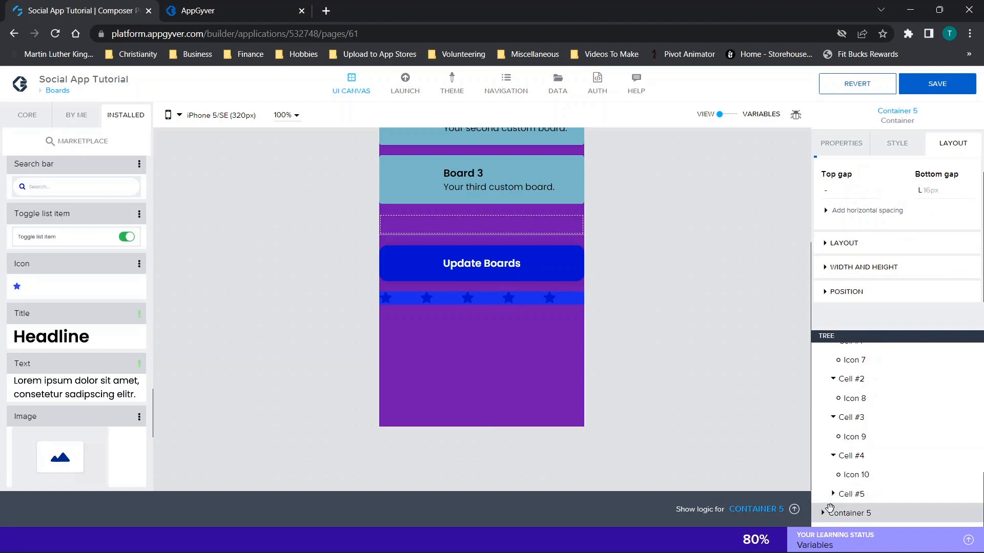
scroll(836, 467, "up", 2)
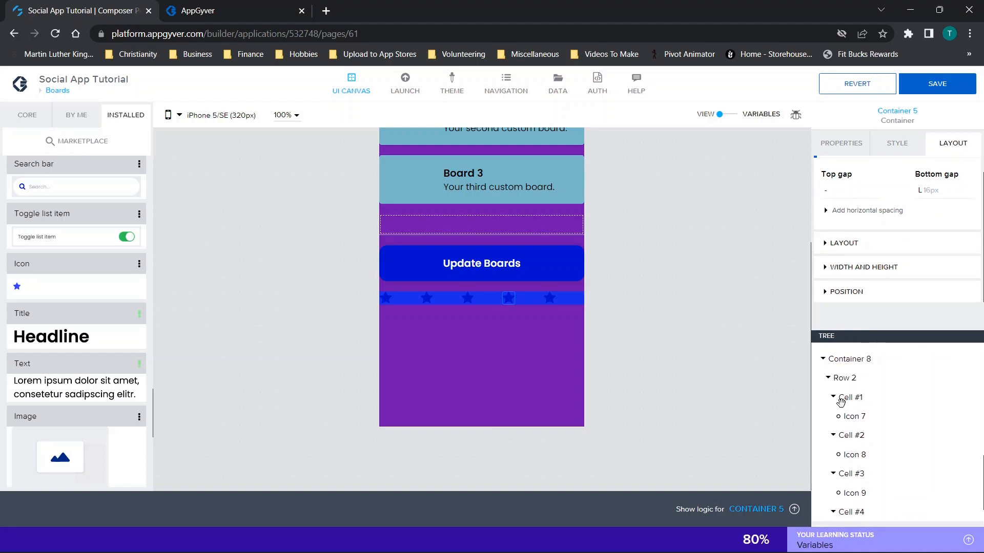
left_click(847, 359)
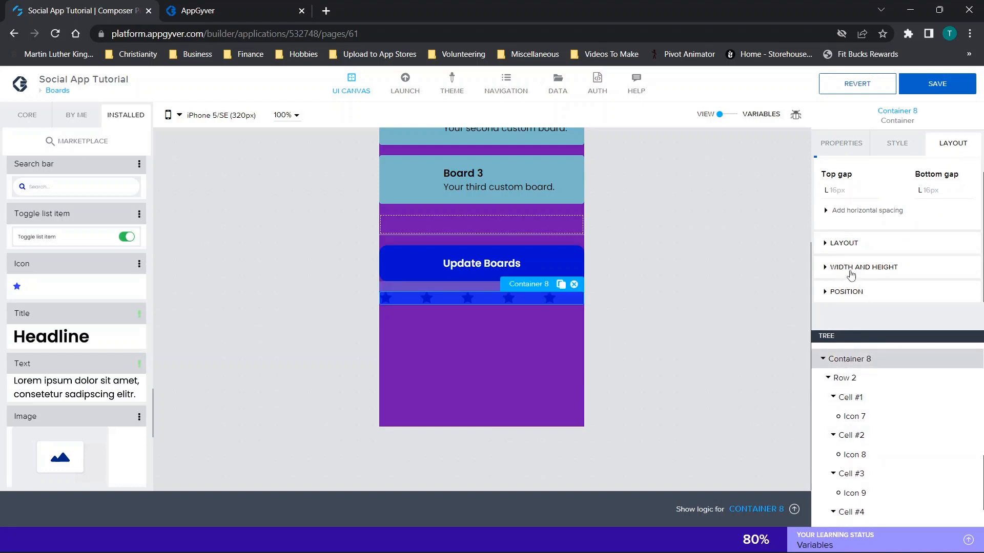
left_click(881, 267)
scroll(880, 269, "down", 3)
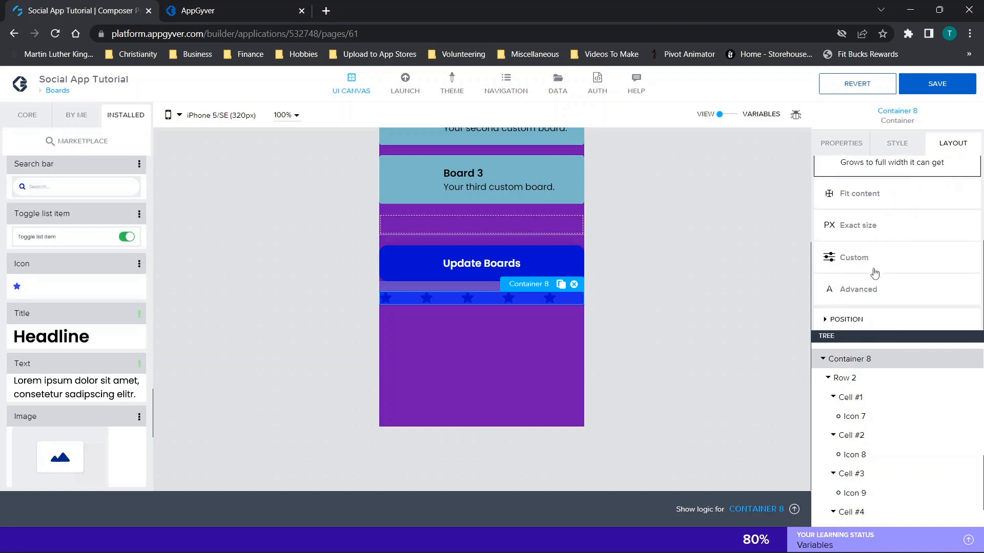
left_click(850, 289)
scroll(873, 277, "down", 2)
left_click(891, 260)
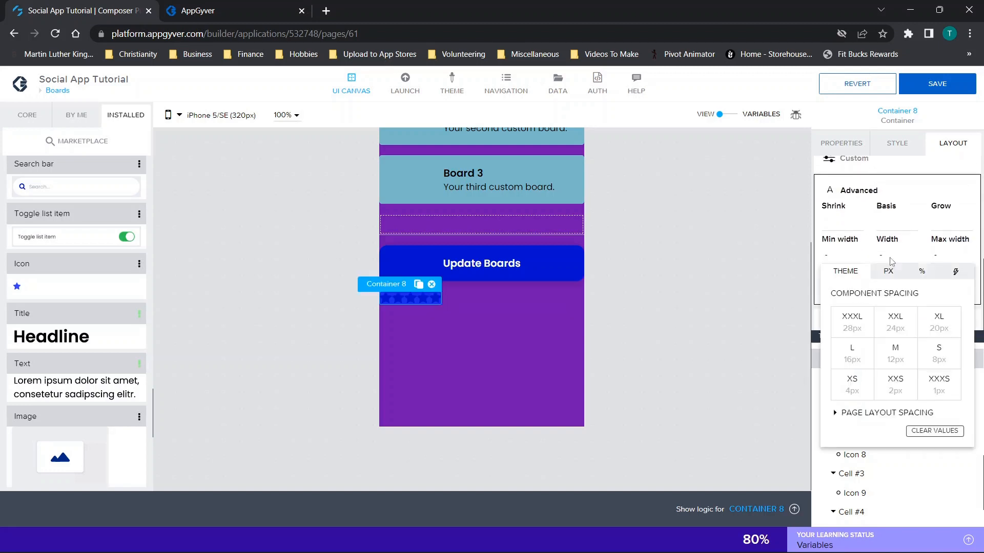
left_click(921, 273)
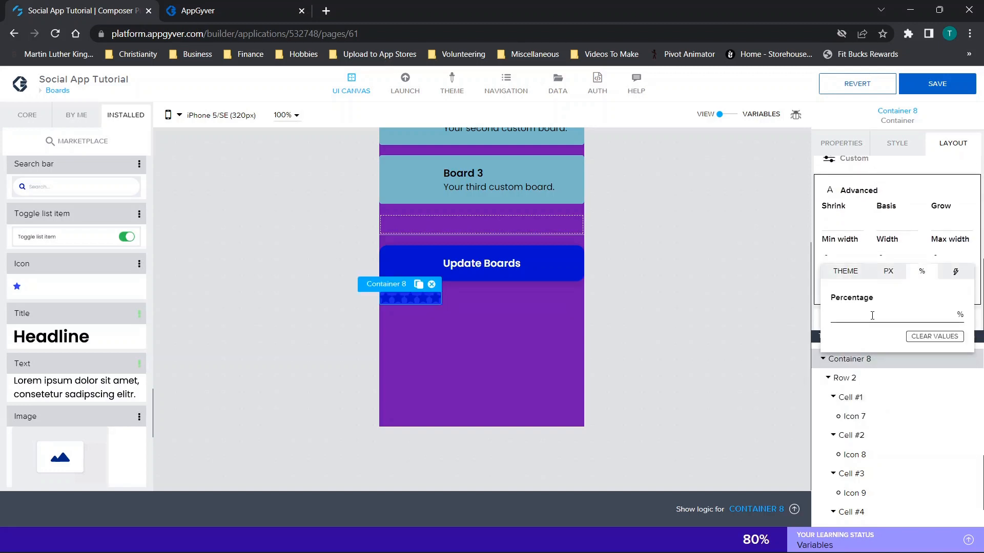
left_click(872, 316)
type("100")
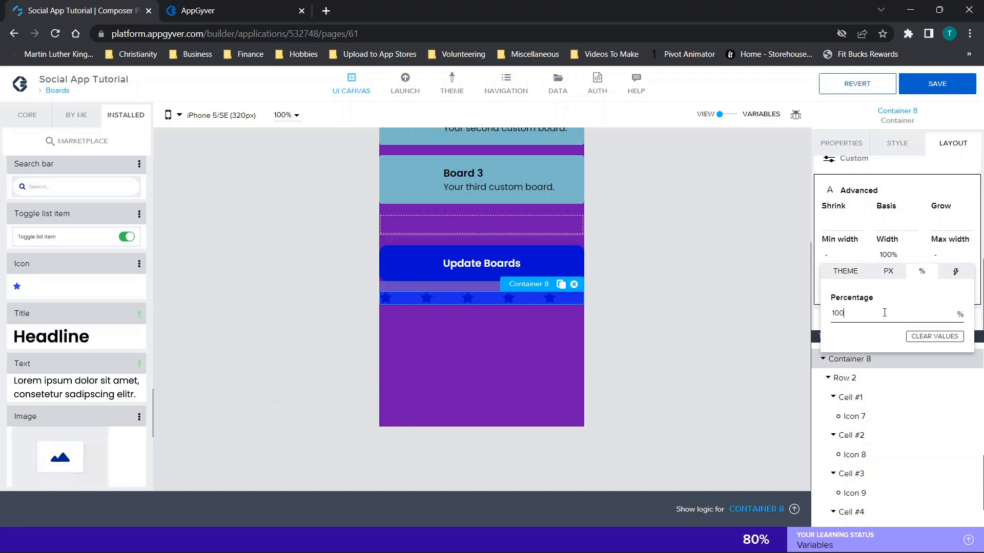
key("Return")
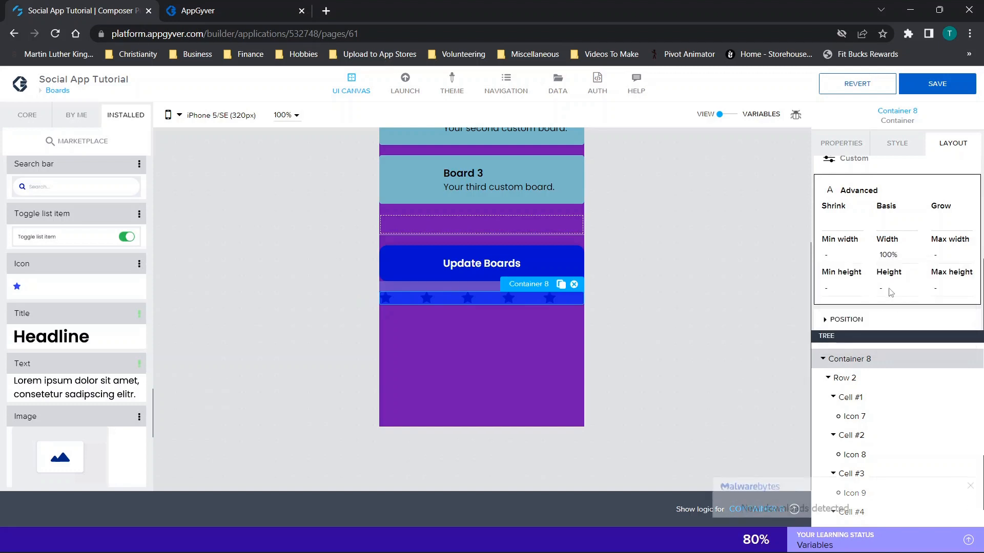
Set the new bar container's height to the XXXL (28px) spacing value.
left_click(894, 286)
left_click(970, 420)
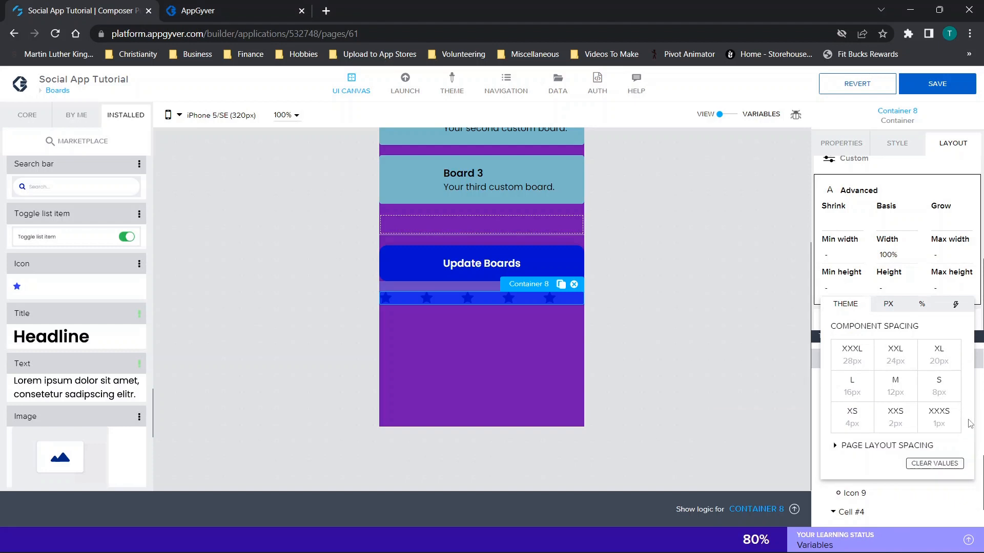
left_click(851, 354)
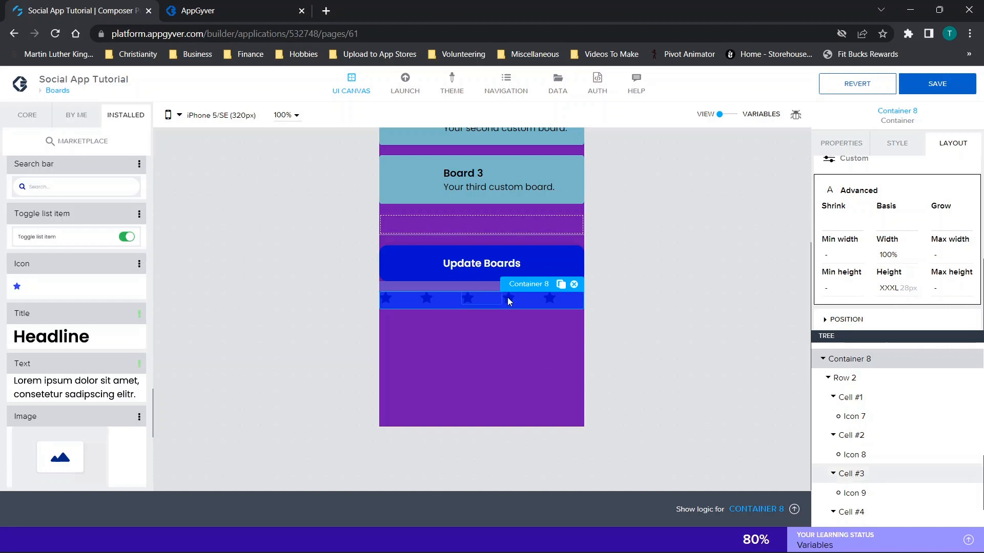
Examine the corner radius, transform and advanced style settings of the new bar's container.
scroll(661, 231, "up", 4)
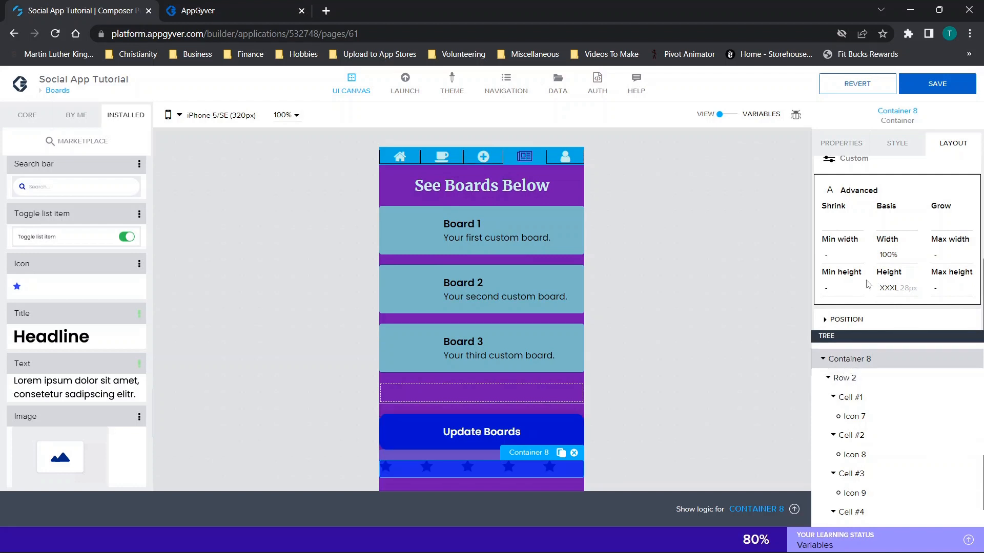
left_click(894, 145)
scroll(845, 256, "down", 3)
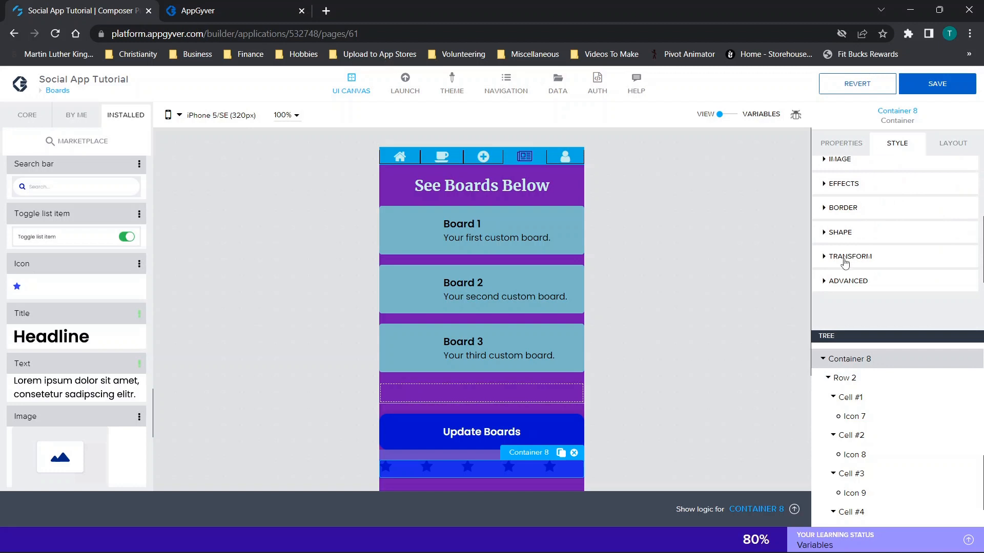
left_click(839, 232)
scroll(840, 233, "down", 1)
left_click(851, 264)
scroll(854, 267, "down", 1)
left_click(853, 250)
scroll(926, 297, "down", 1)
scroll(912, 272, "up", 3)
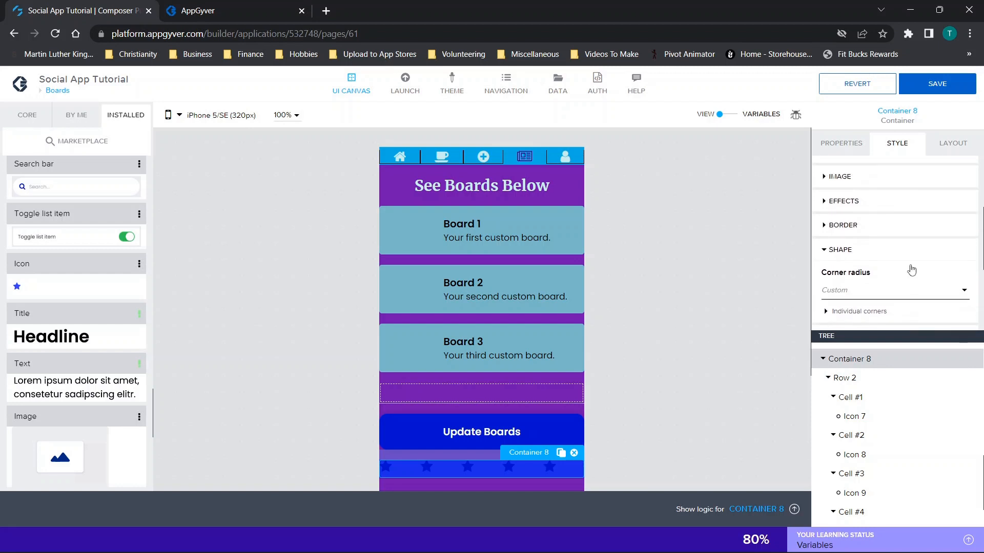
Examine the shadow, image resize mode and background color settings of the new bar's container.
left_click(844, 199)
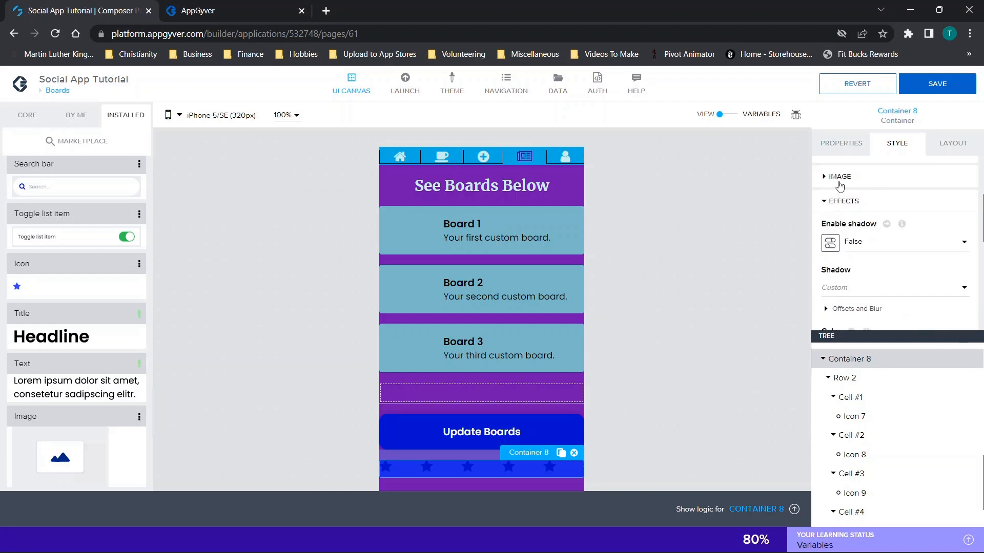
left_click(839, 178)
scroll(876, 215, "down", 1)
scroll(864, 250, "up", 2)
scroll(864, 250, "up", 3)
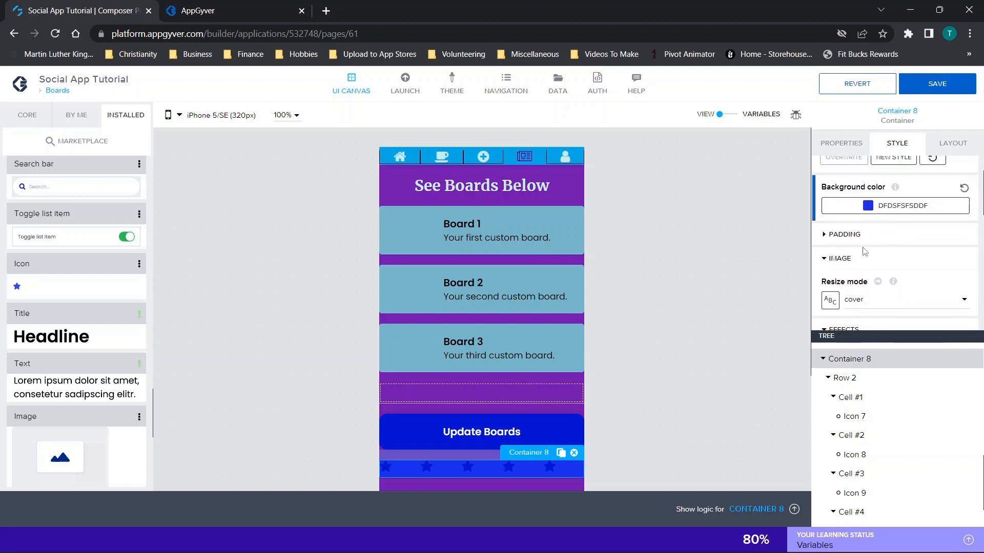
Examine the padding and border style settings of the new bar's container.
scroll(864, 250, "down", 2)
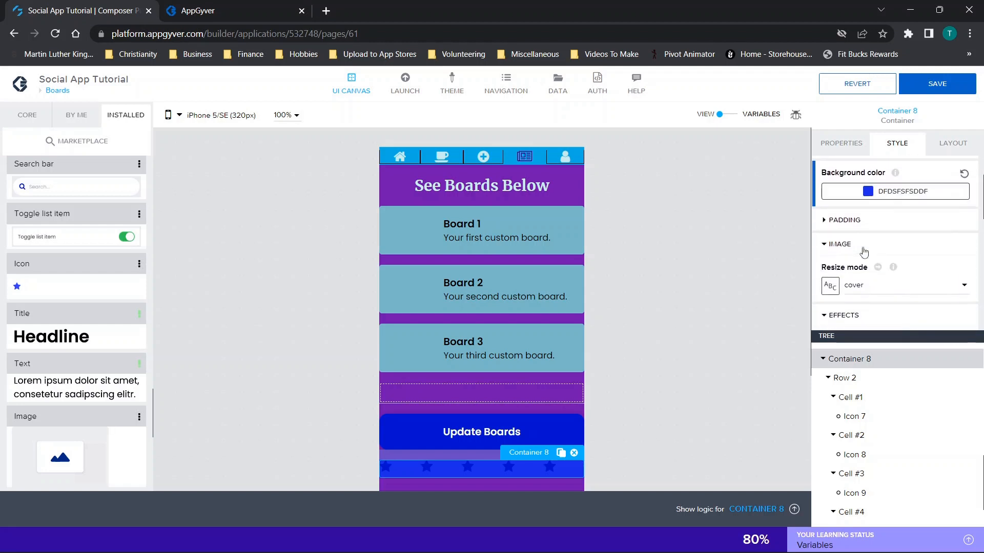
left_click(852, 228)
scroll(853, 228, "down", 4)
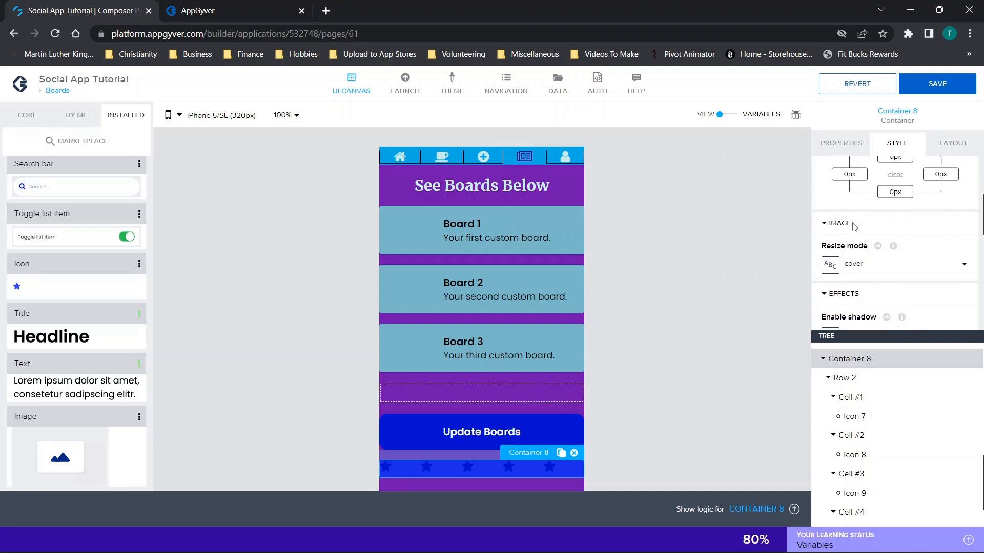
scroll(853, 228, "down", 5)
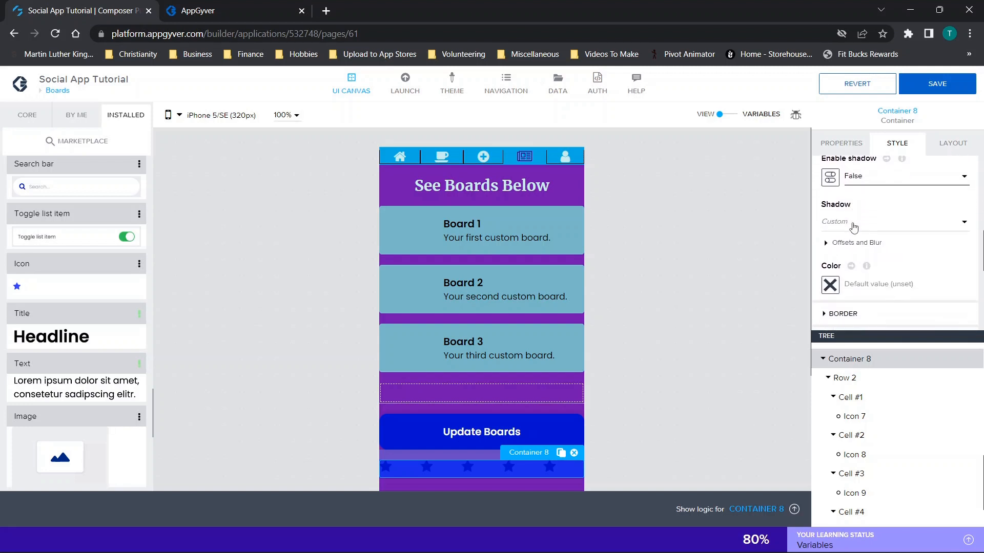
left_click(850, 204)
mouse_move(891, 281)
scroll(896, 274, "down", 2)
scroll(897, 275, "down", 4)
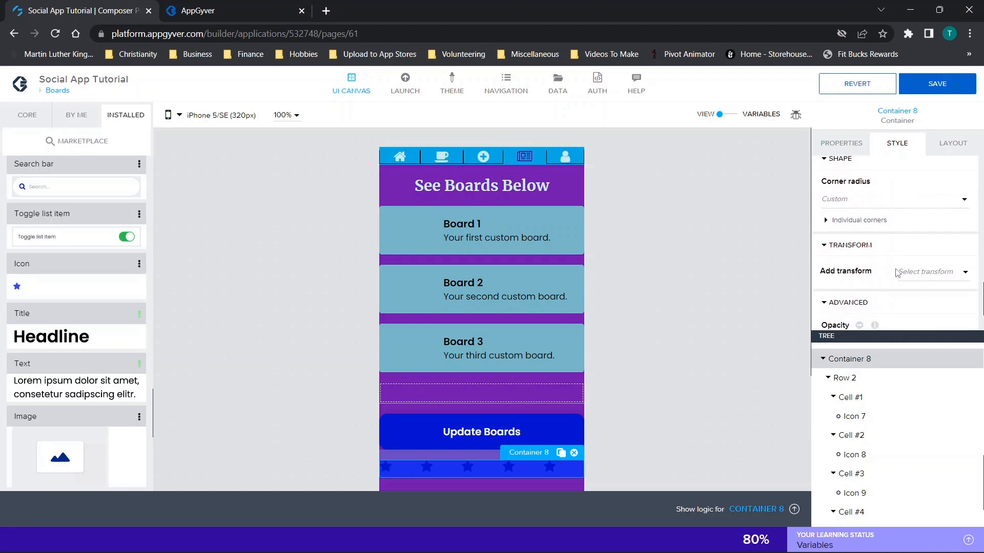
Examine the spacing, advanced width and height, position and Z-index settings of the new bar's container.
left_click(846, 146)
left_click(953, 143)
scroll(877, 227, "down", 1)
scroll(876, 228, "up", 1)
scroll(876, 226, "down", 1)
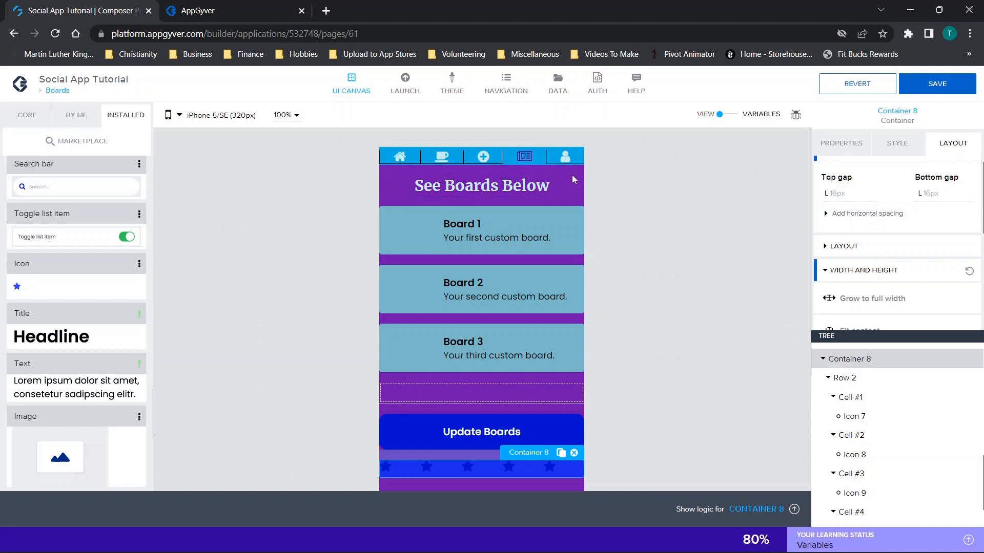
scroll(881, 215, "down", 1)
left_click(880, 205)
scroll(880, 213, "down", 5)
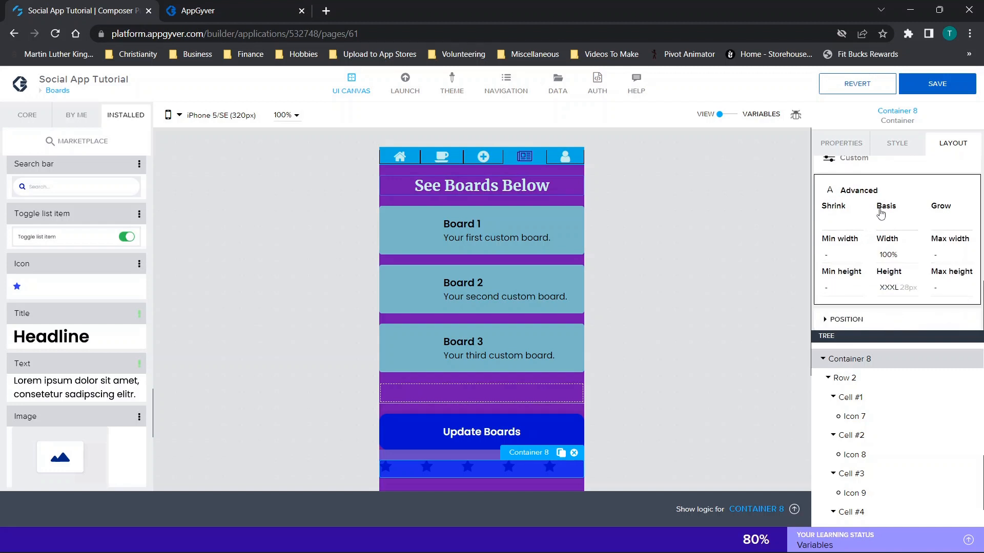
left_click(846, 319)
scroll(850, 307, "down", 3)
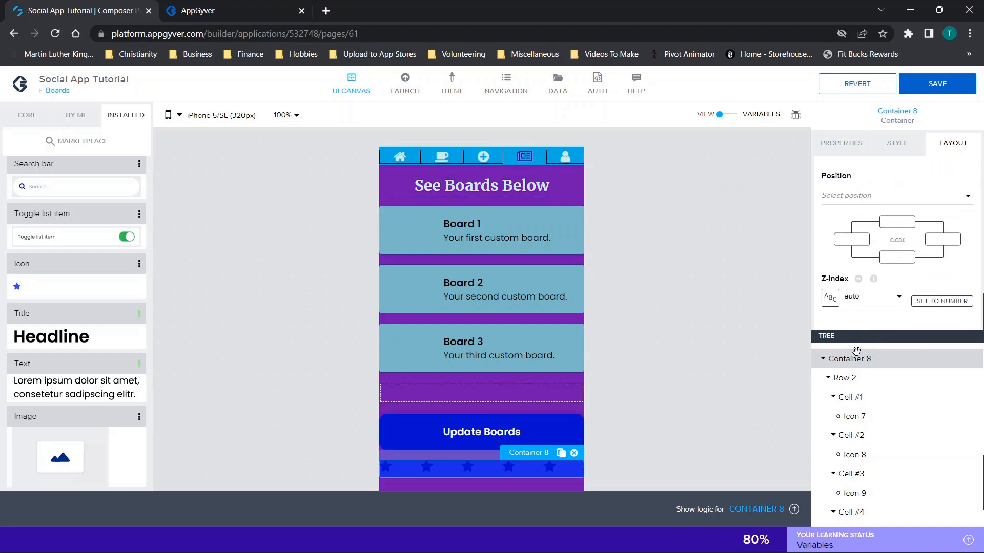
Switch to the AppGyver app preview to view the running navigation bar and return to the Boards page editor.
scroll(855, 354, "up", 5)
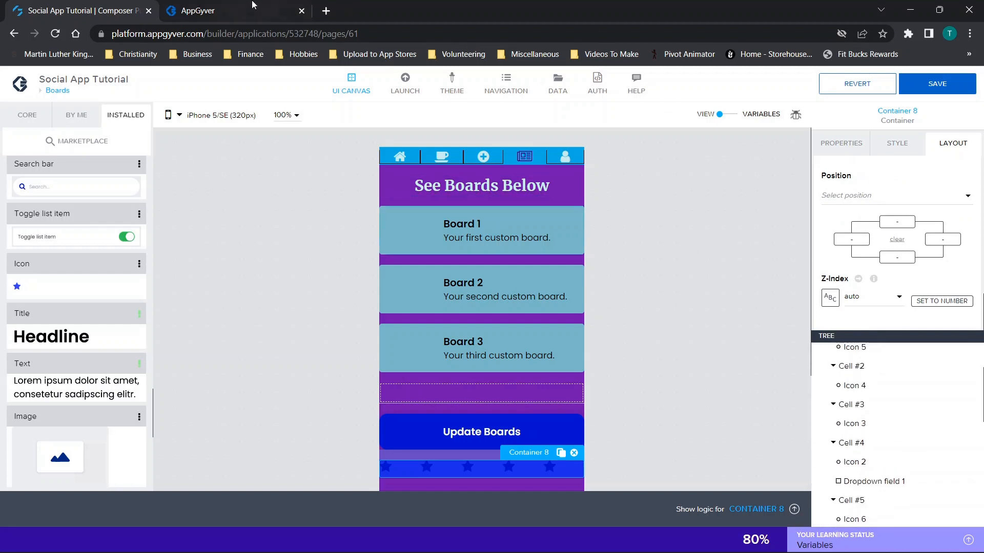
left_click(254, 5)
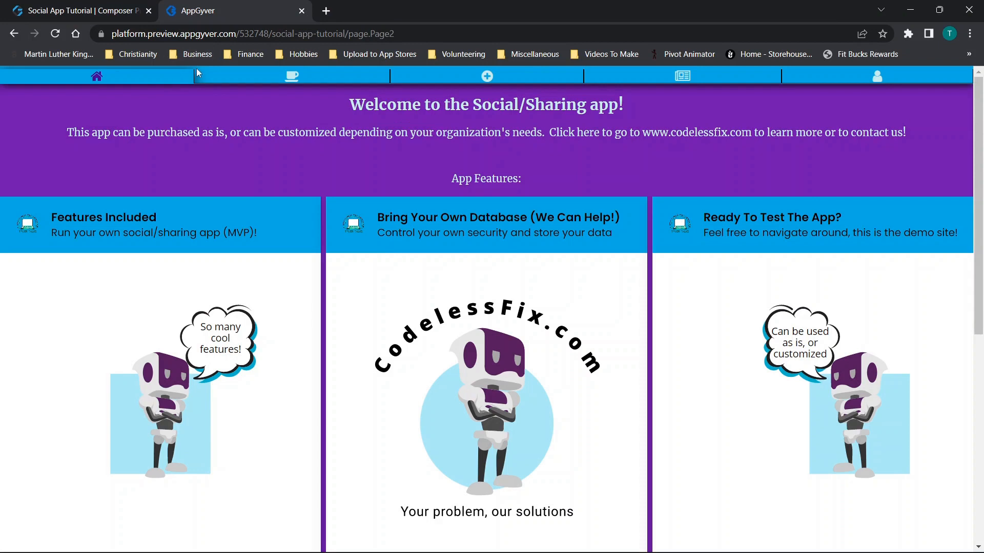
left_click(61, 10)
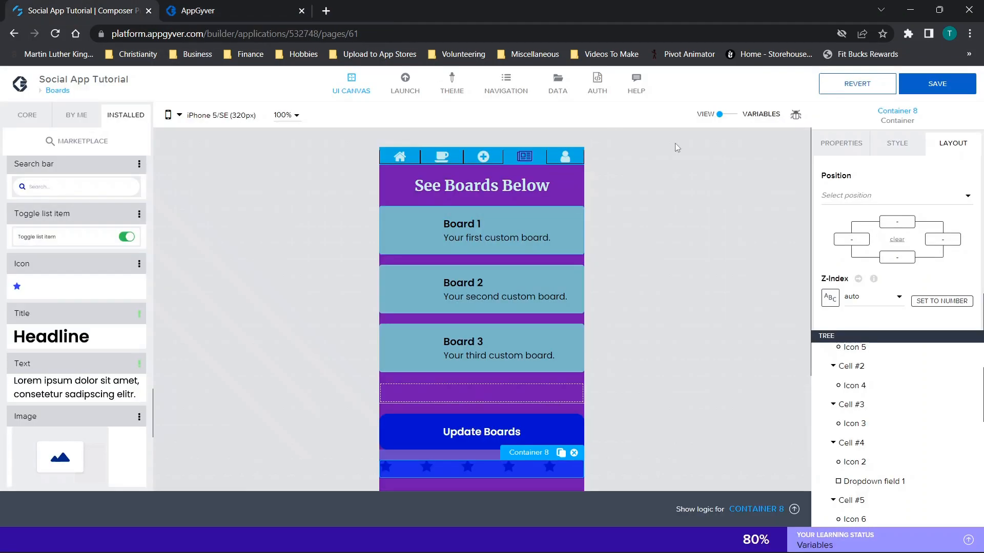
Select the Boards page layout and set its top padding to 20 px.
scroll(891, 369, "up", 3)
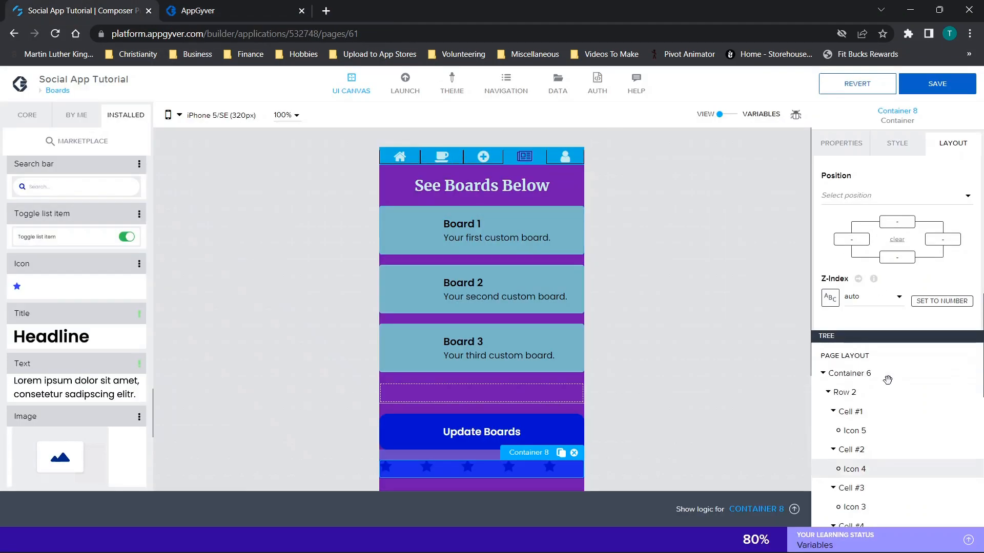
left_click(848, 357)
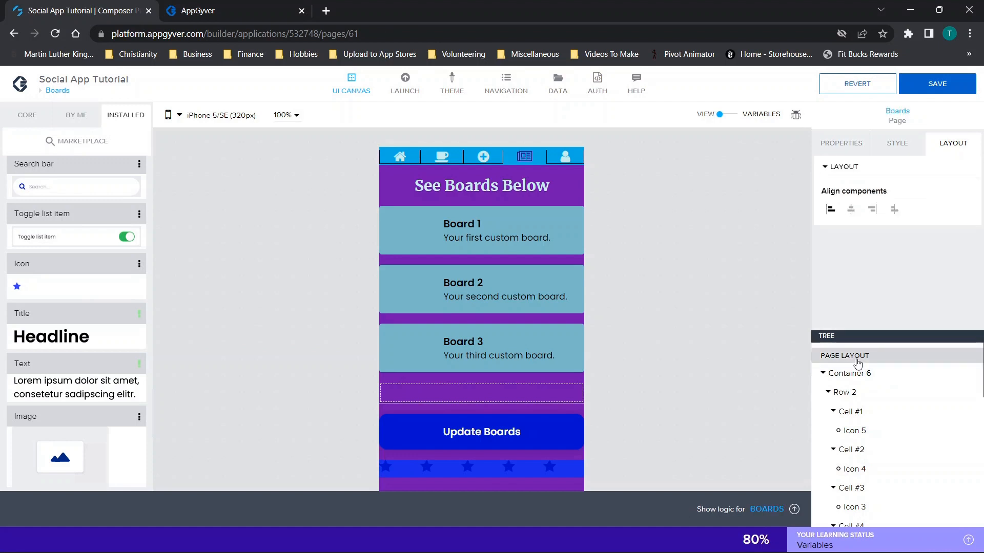
left_click(906, 147)
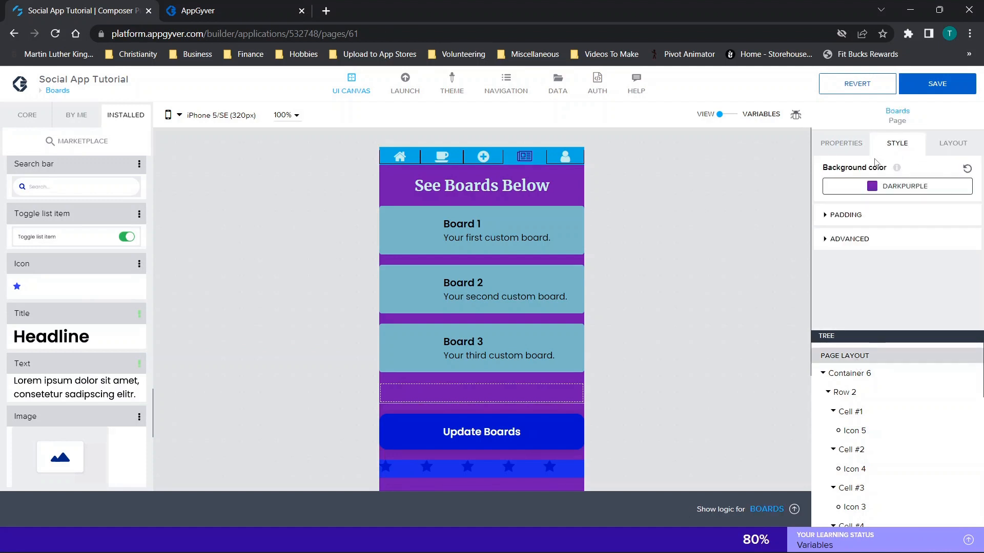
left_click(865, 216)
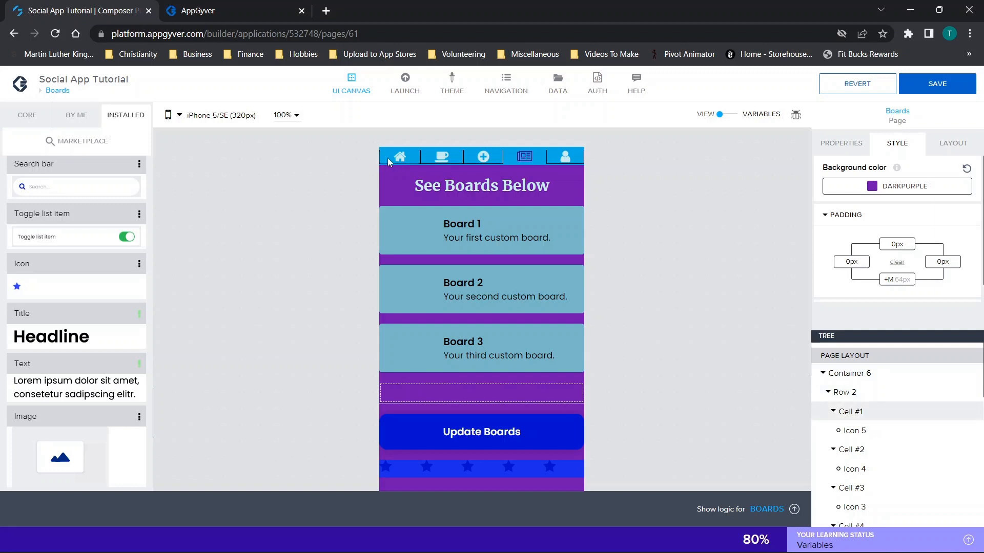
left_click(898, 246)
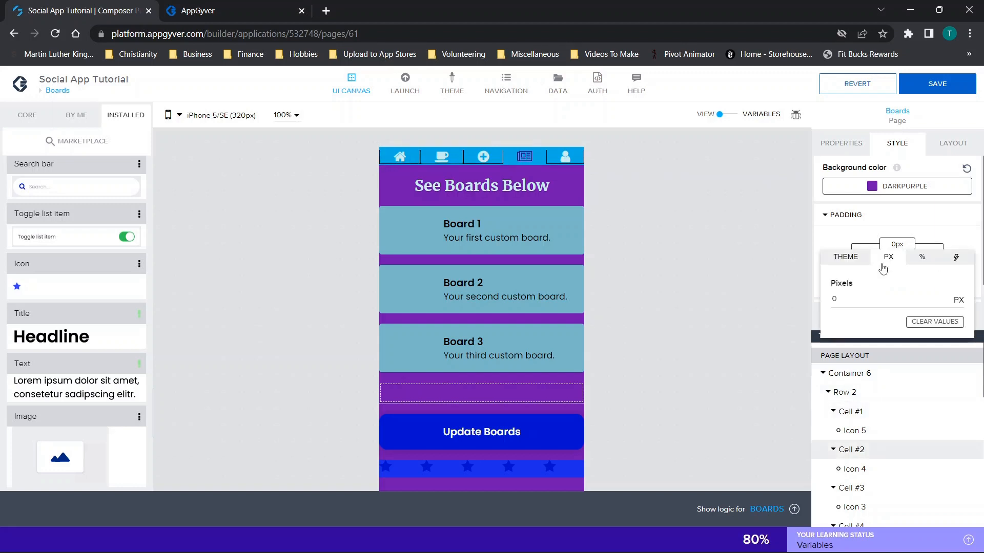
type("20")
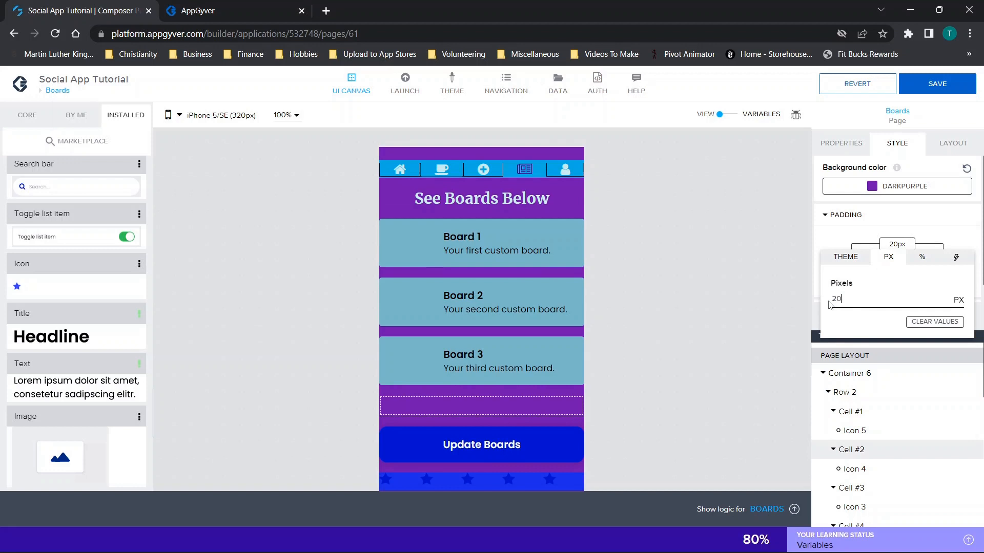
left_click(948, 246)
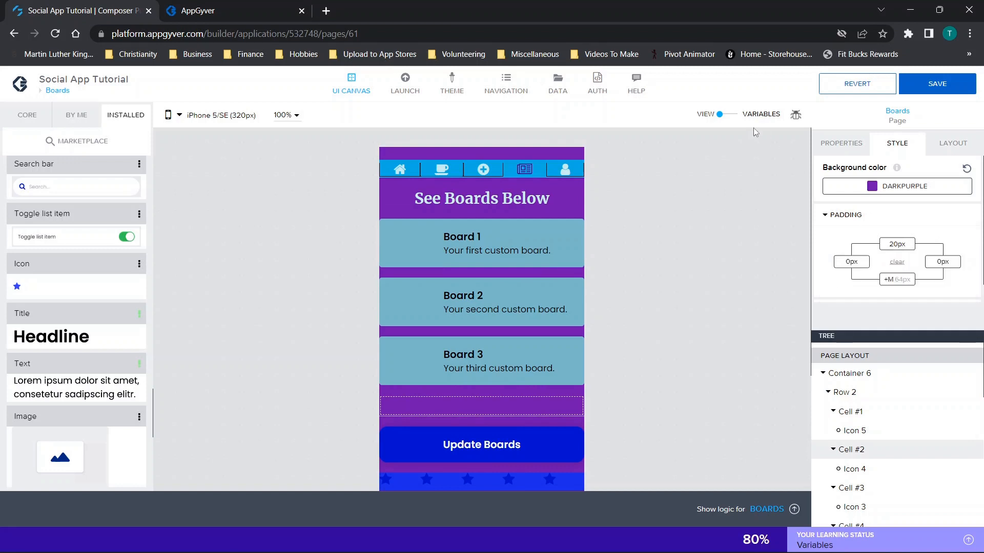
Set the Boards page's top padding to 0 px and check the page layout on the canvas.
left_click(900, 244)
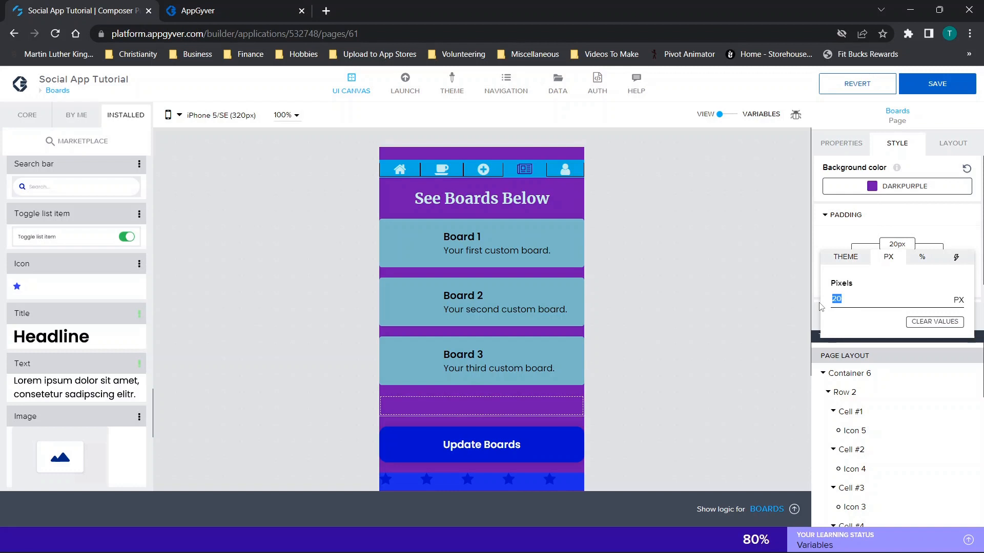
type("0")
left_click(749, 247)
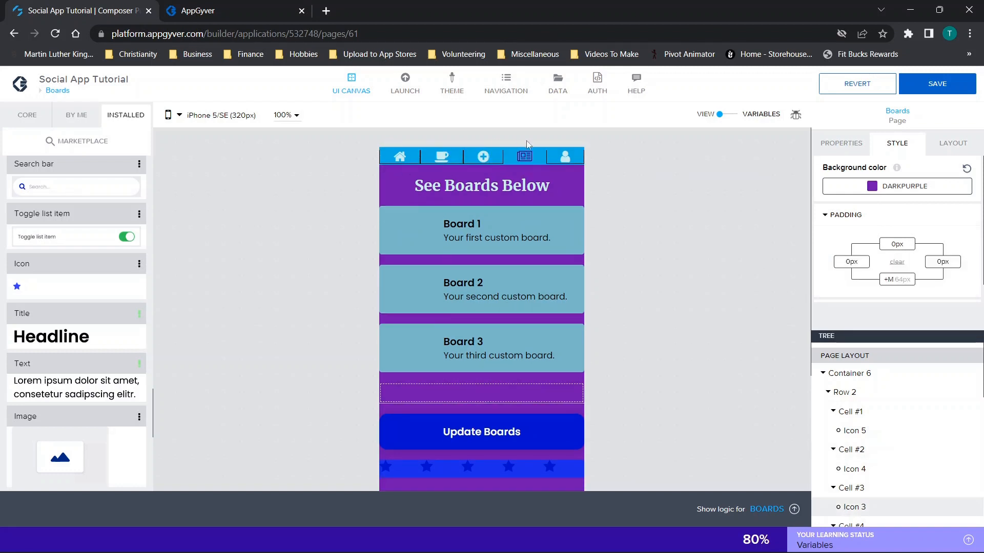
scroll(646, 187, "down", 2)
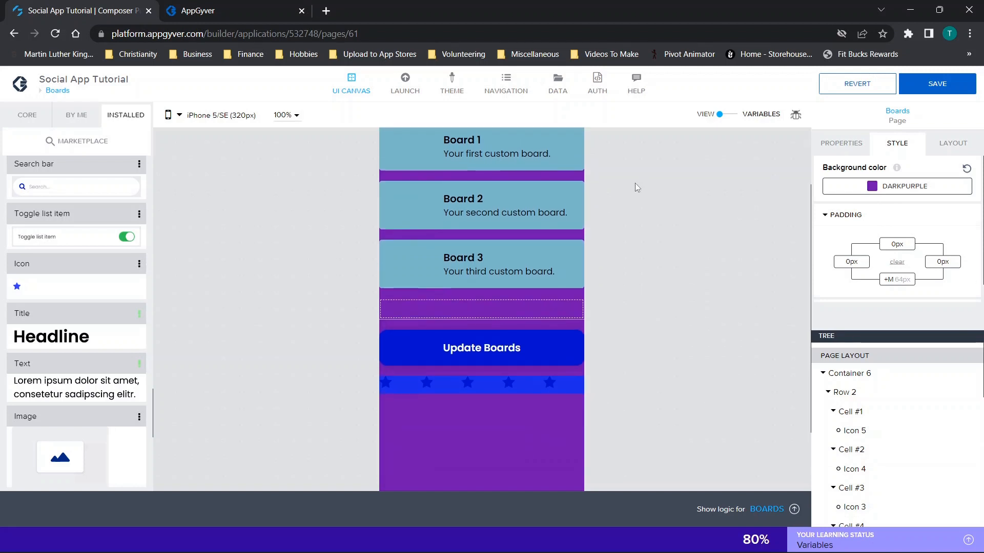
scroll(639, 178, "up", 2)
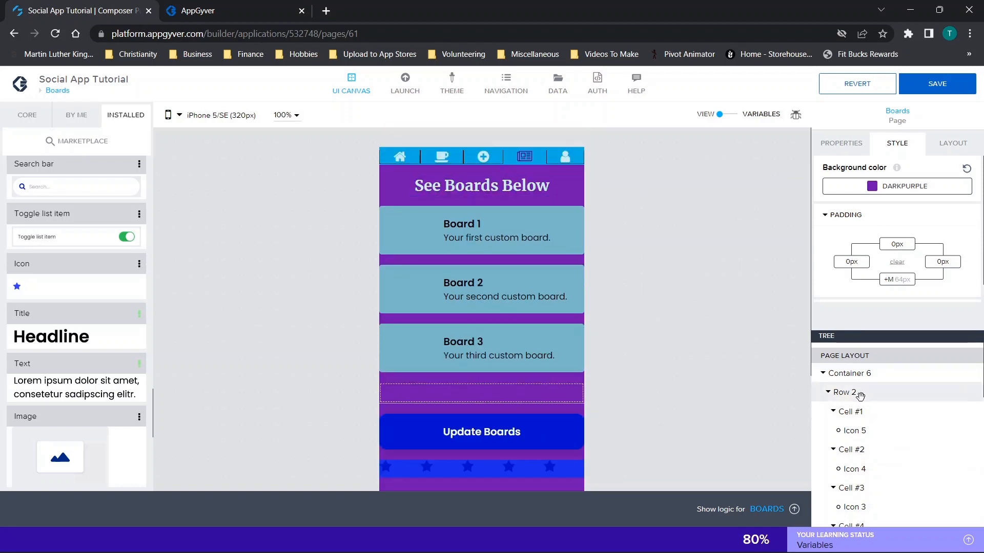
Examine the padding, border, shape, transform and advanced style settings of the navigation bar's row, Row 2.
left_click(844, 391)
scroll(881, 230, "down", 2)
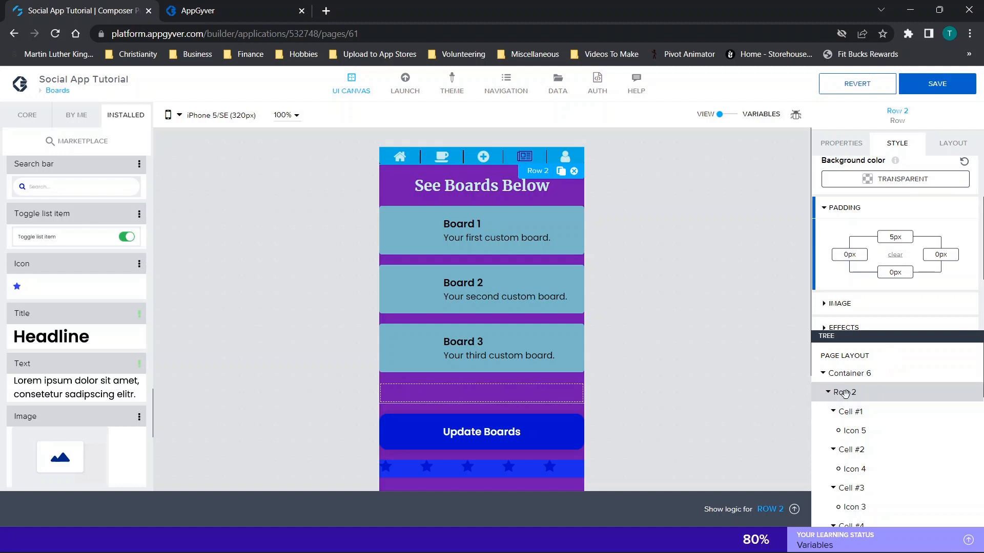
scroll(949, 254, "down", 2)
left_click(864, 247)
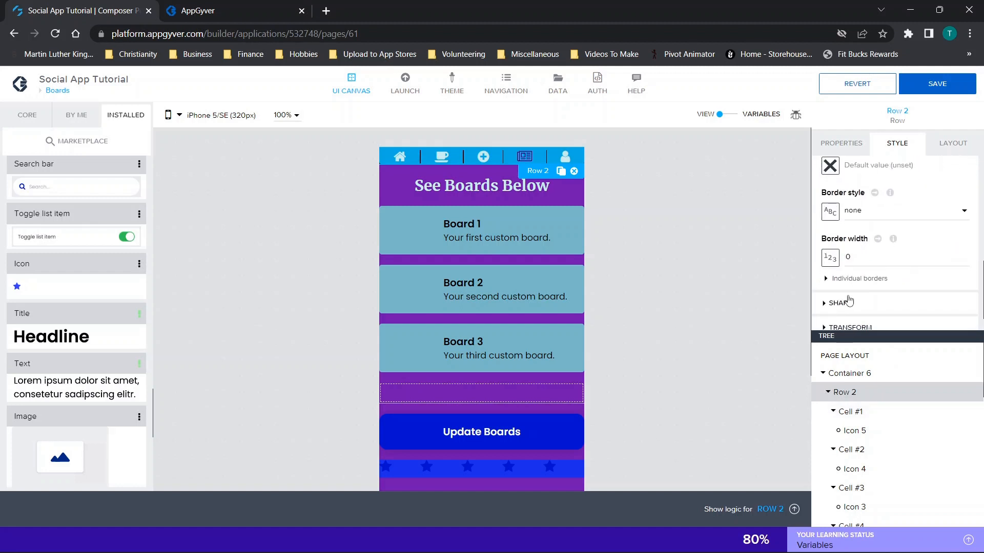
left_click(847, 300)
left_click(849, 297)
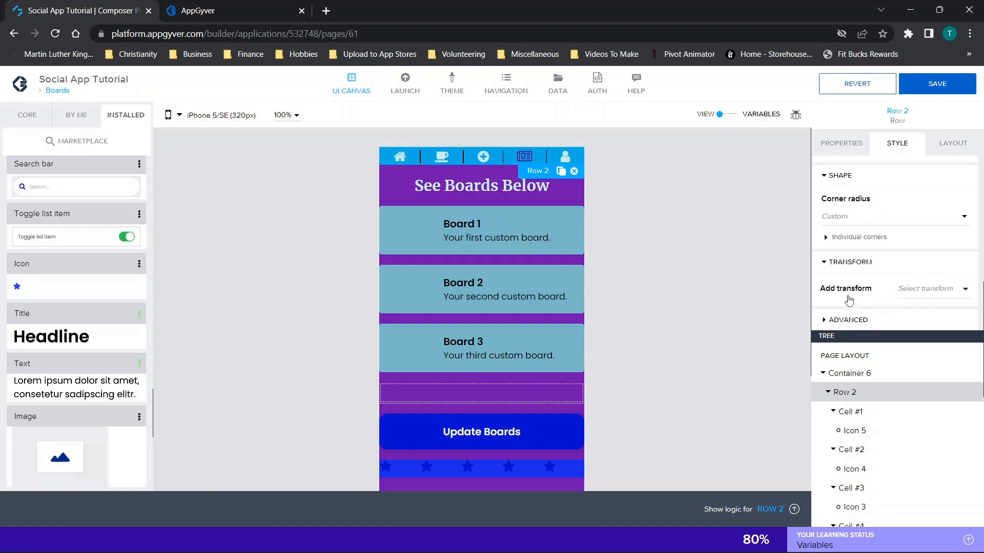
left_click(844, 321)
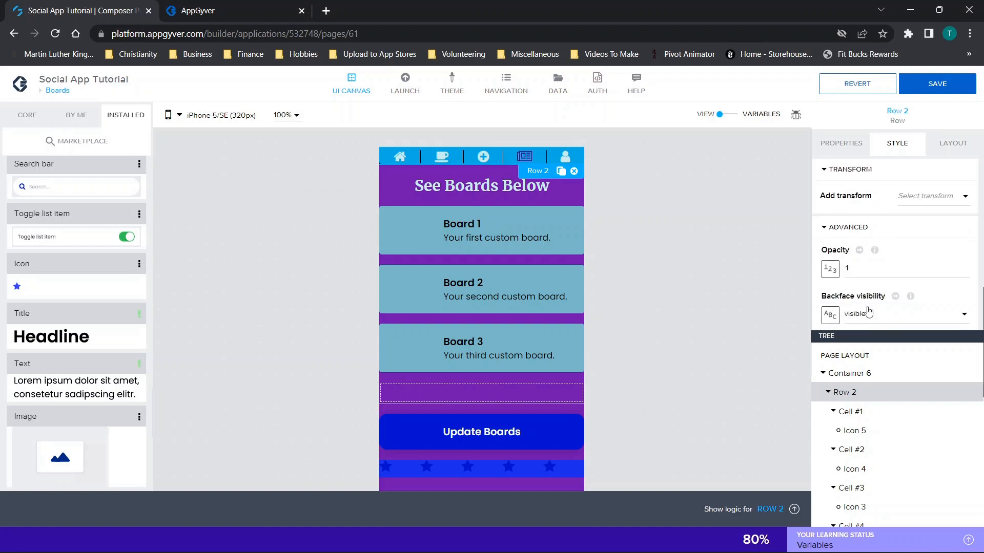
Examine Row 2's layout settings, including cell alignment, component spacing, overflow clipping, position and Z-index.
left_click(945, 144)
scroll(843, 213, "down", 2)
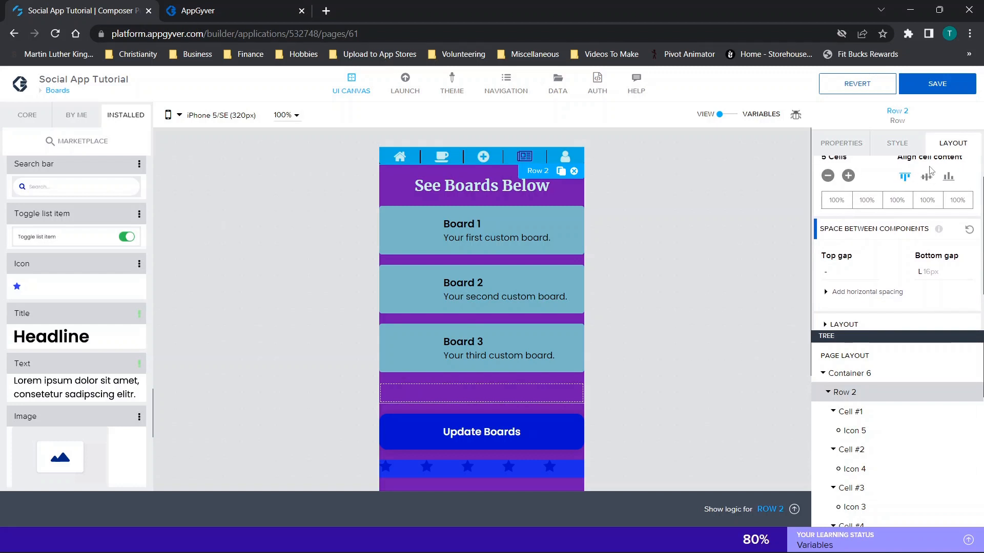
scroll(902, 182, "up", 1)
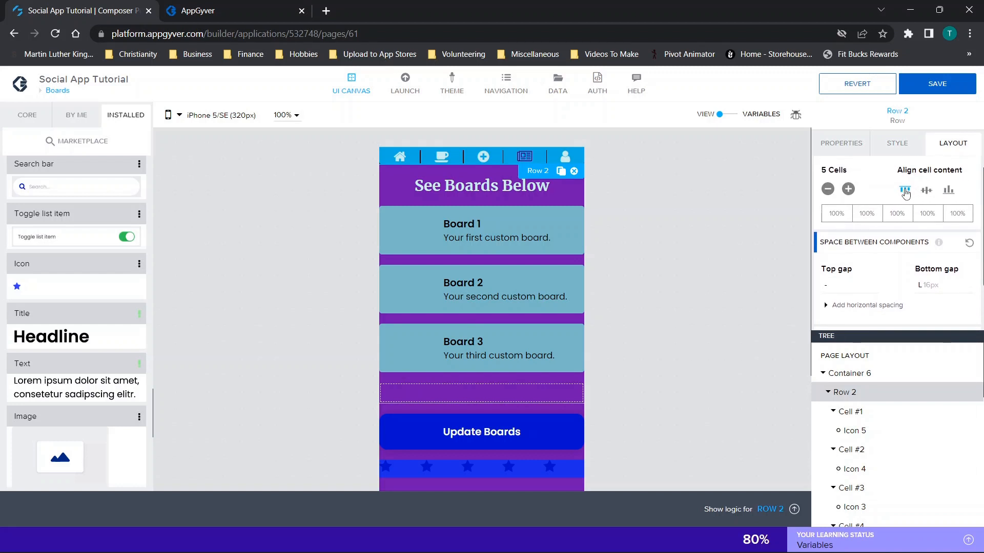
scroll(858, 252, "down", 1)
left_click(846, 270)
scroll(849, 272, "down", 1)
left_click(853, 323)
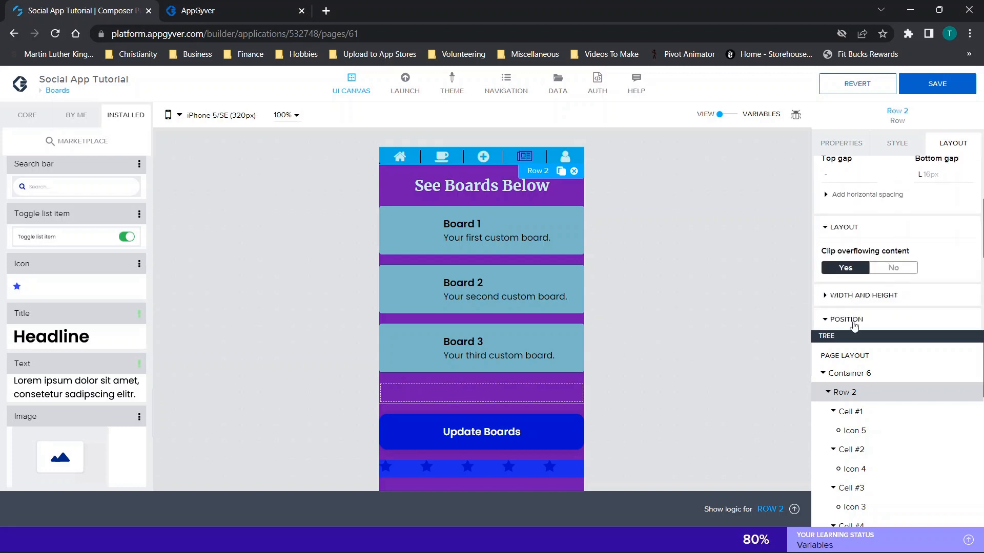
scroll(855, 325, "down", 4)
scroll(855, 326, "down", 1)
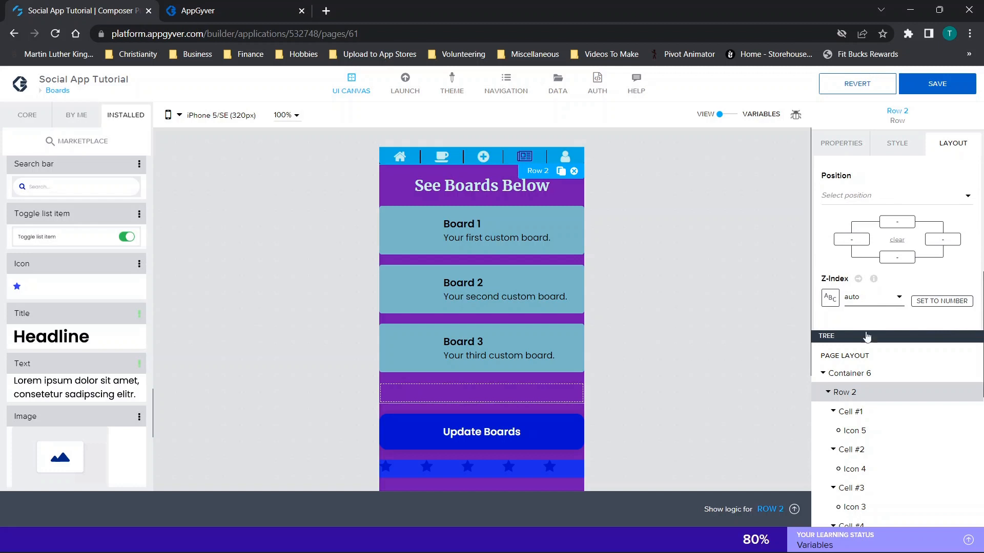
Select Cell #1 of the navigation row and examine its component alignment, justification and overflow settings.
left_click(850, 411)
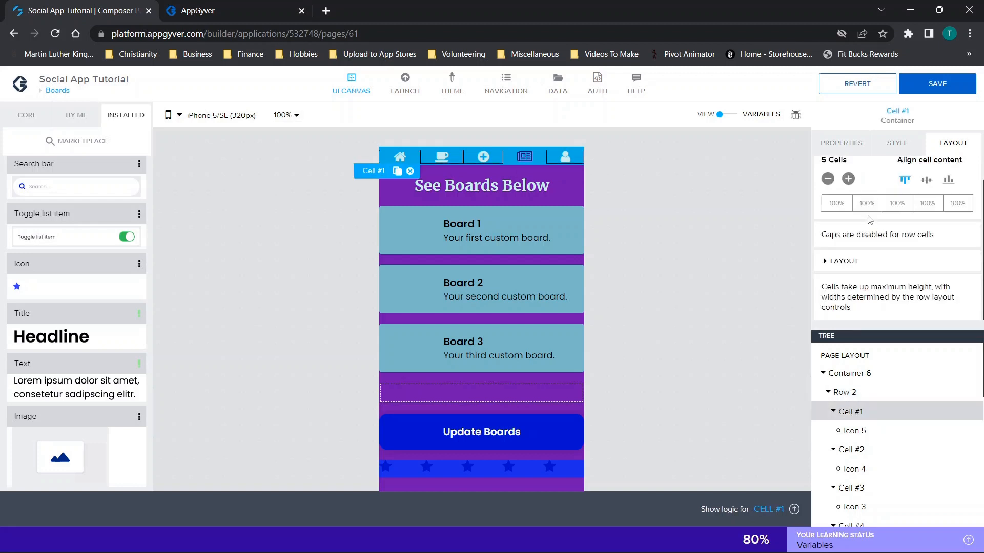
scroll(871, 221, "up", 1)
scroll(877, 227, "down", 1)
left_click(839, 263)
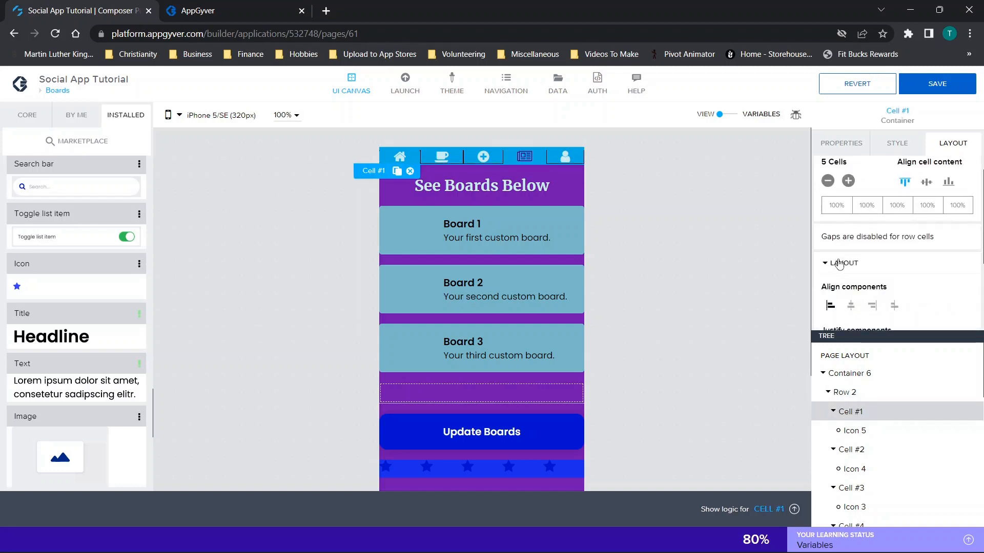
scroll(895, 278, "down", 2)
scroll(895, 279, "down", 1)
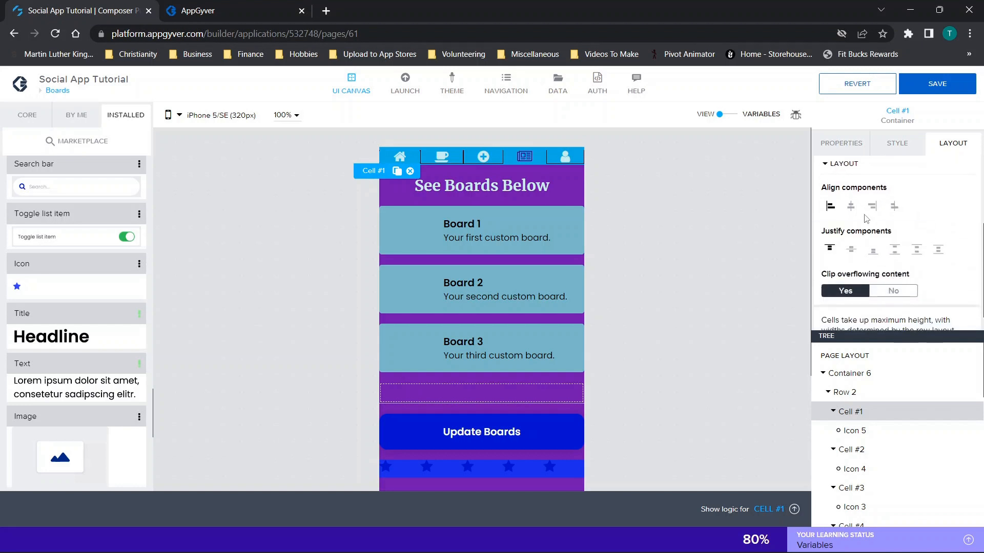
scroll(866, 217, "down", 1)
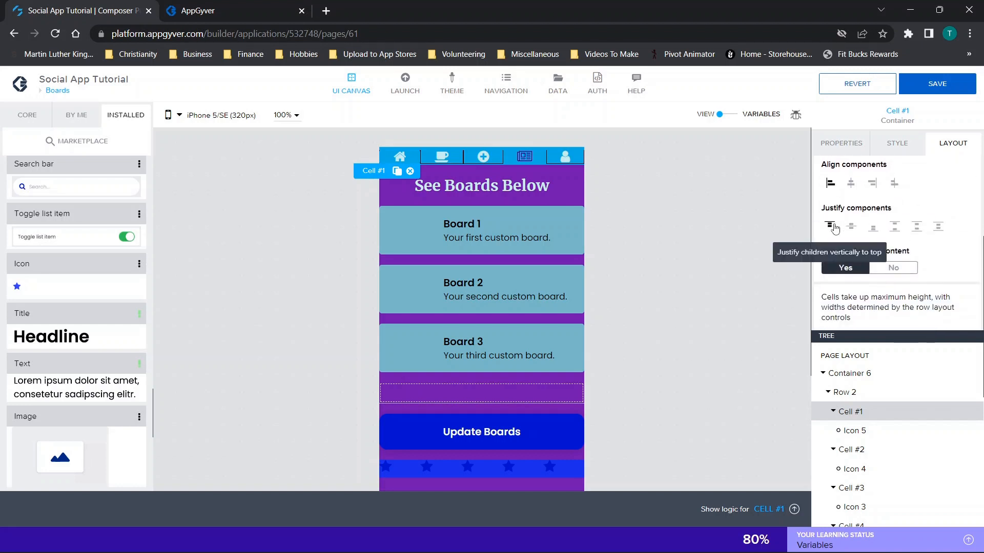
Examine Cell #1's style settings for background color, image resize mode and shadow effects.
left_click(895, 150)
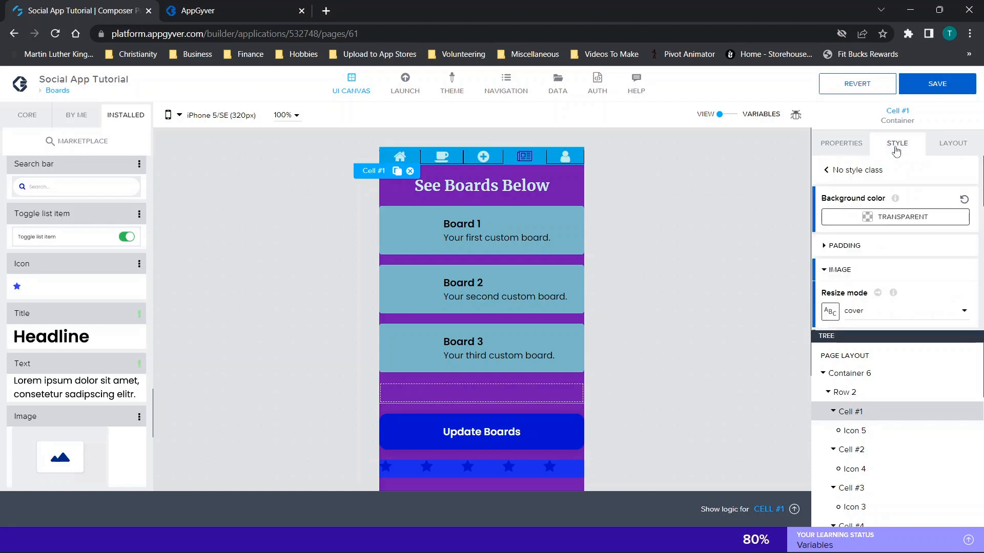
scroll(891, 250, "down", 3)
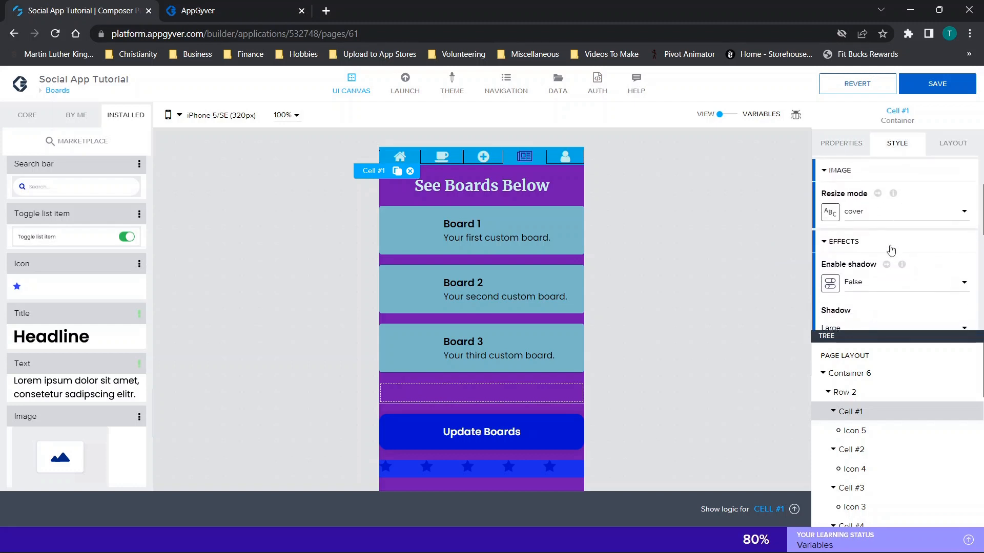
scroll(890, 249, "down", 2)
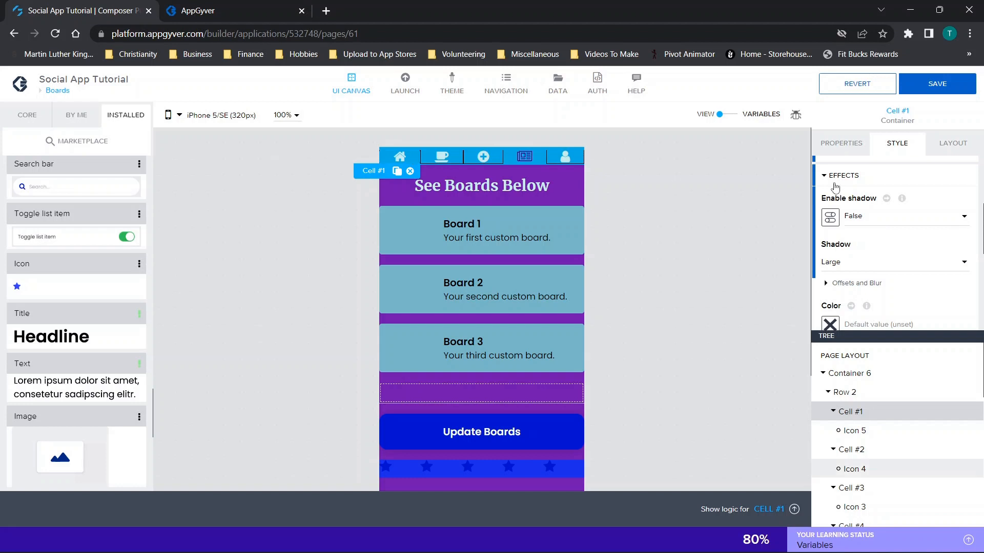
Select Cell #4 with the newspaper icon and examine its border, individual corner radius and transform style settings.
left_click(511, 162)
scroll(914, 256, "down", 3)
scroll(913, 257, "down", 5)
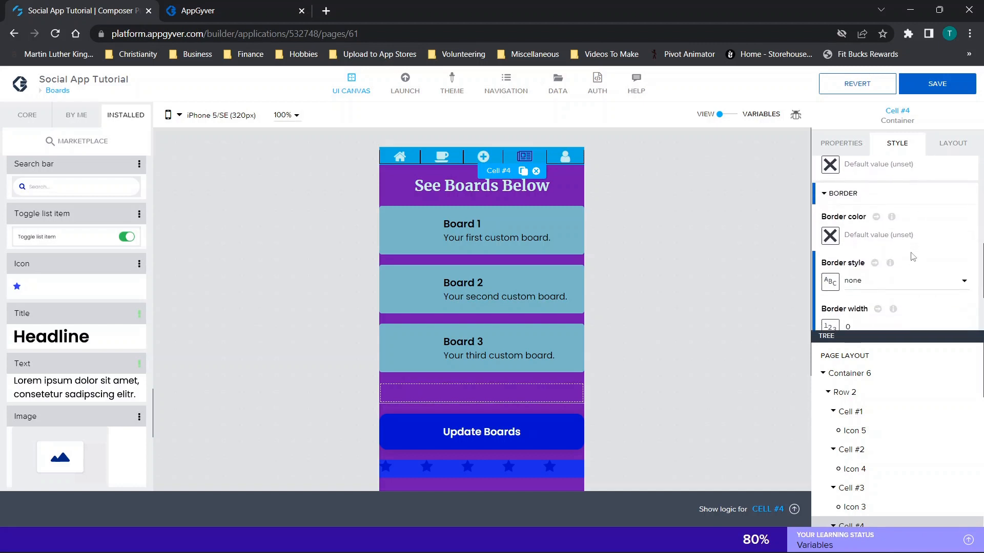
left_click(857, 275)
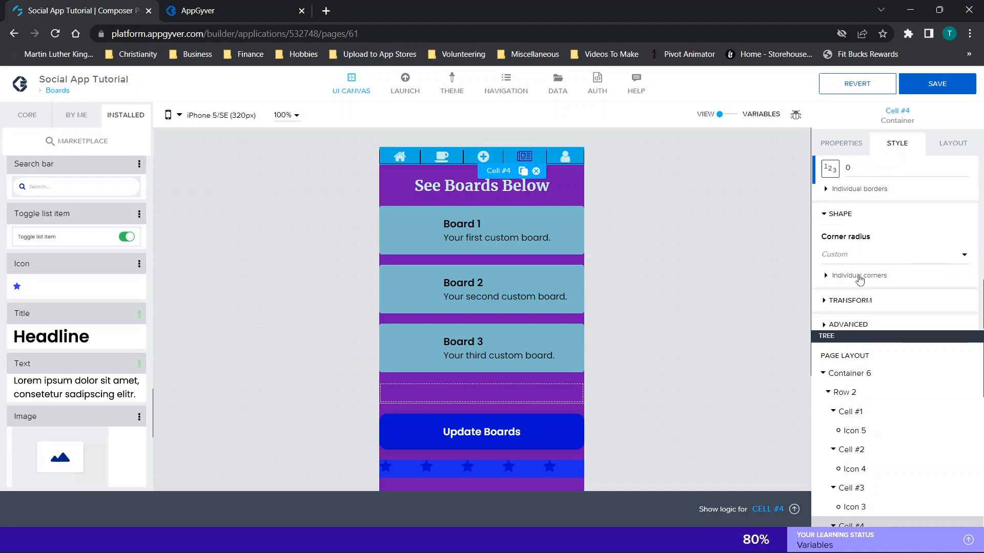
left_click(857, 277)
scroll(857, 280, "down", 3)
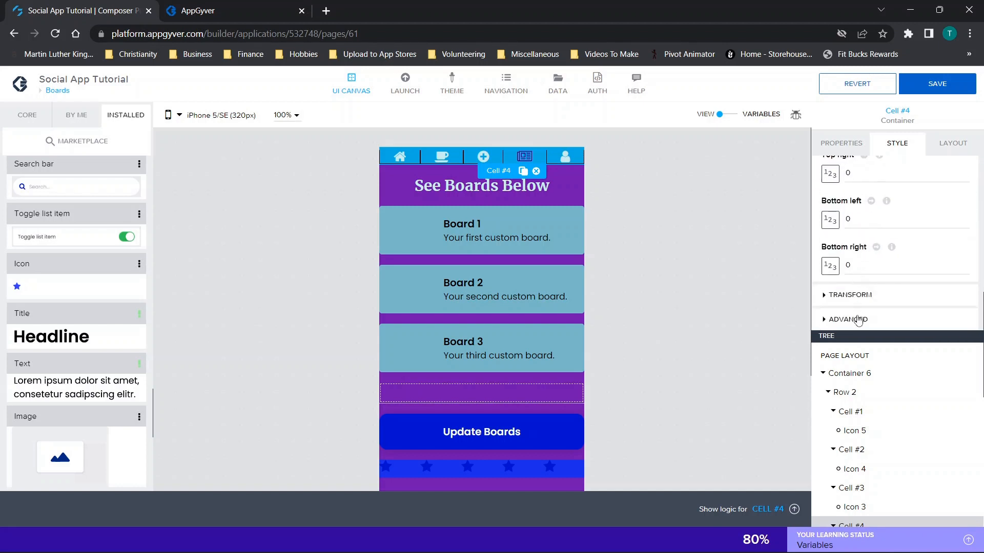
left_click(862, 295)
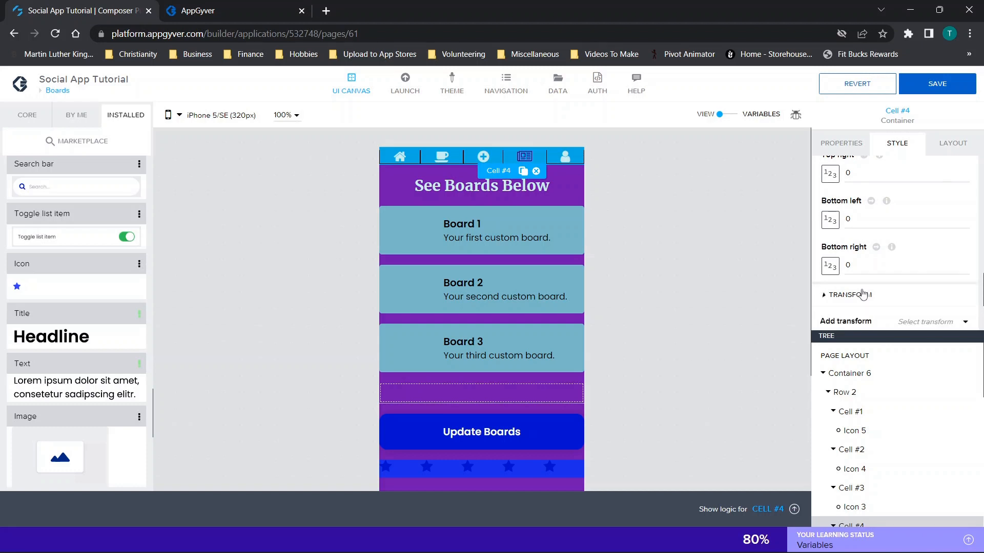
Examine Cell #4's row layout settings and its image, shadow effect and border style settings.
left_click(956, 155)
scroll(917, 211, "down", 1)
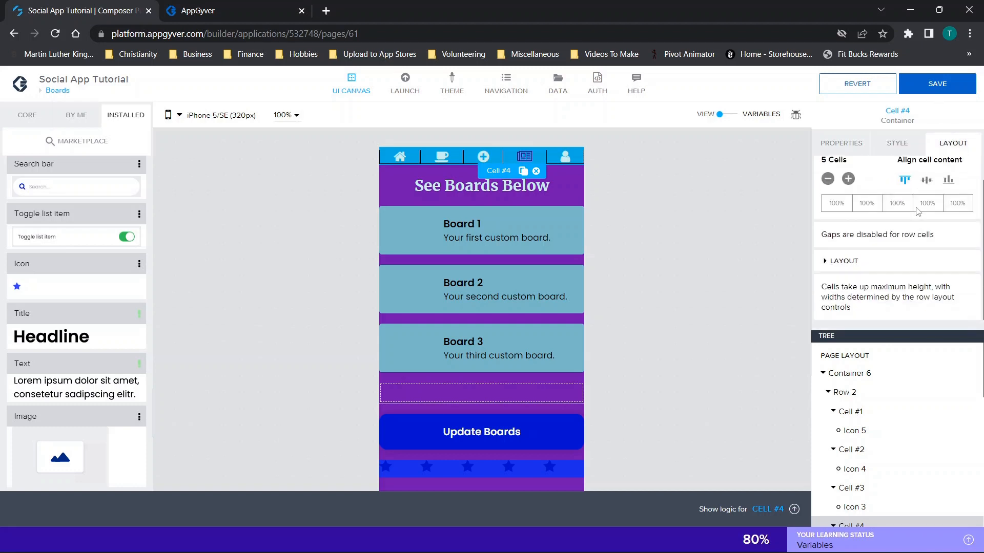
left_click(897, 143)
scroll(901, 274, "down", 1)
left_click(865, 263)
scroll(850, 251, "down", 3)
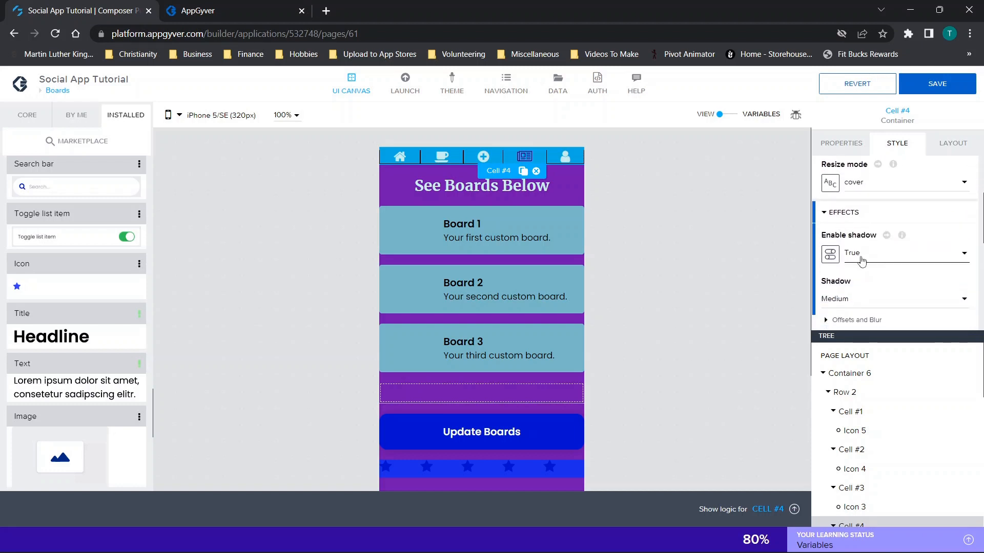
scroll(862, 306, "down", 1)
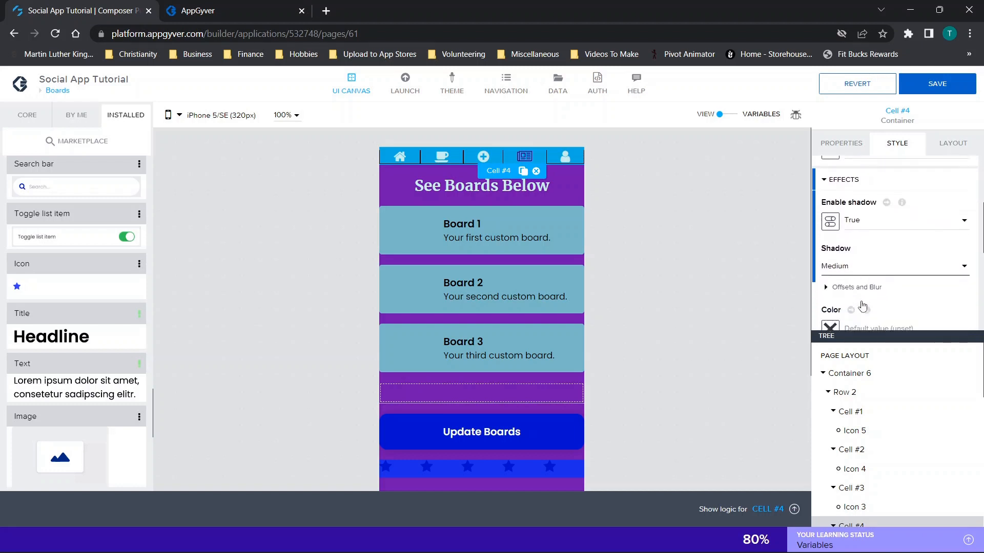
scroll(854, 277, "down", 1)
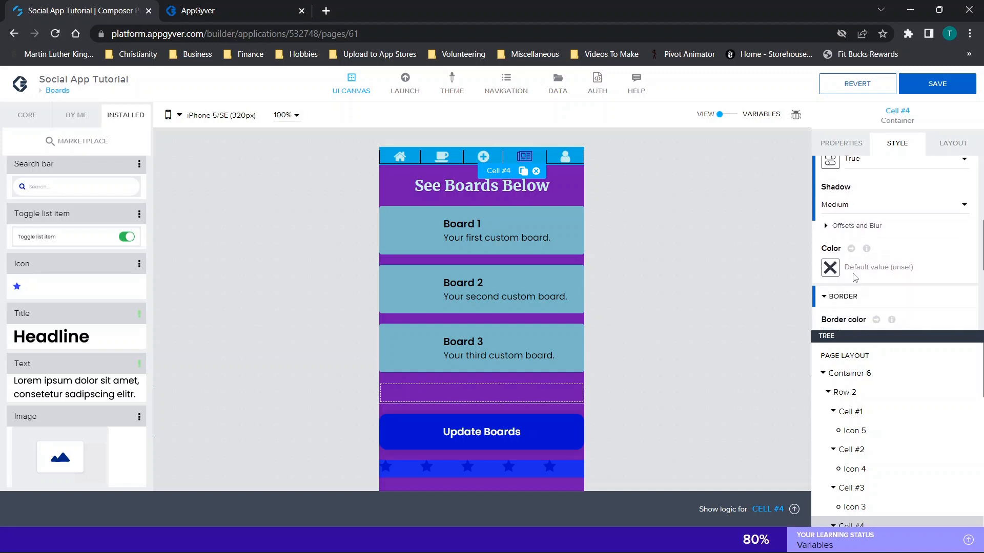
scroll(846, 310, "down", 1)
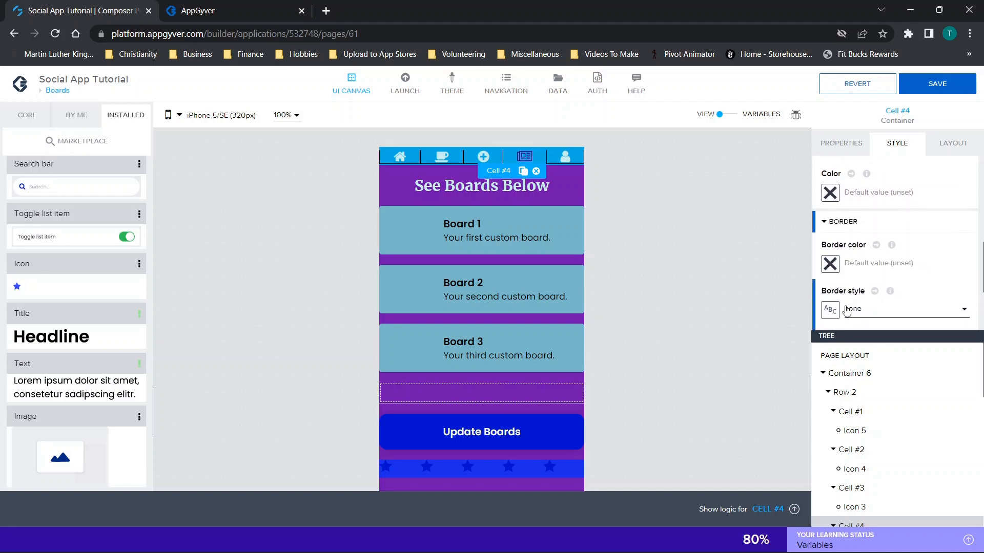
scroll(902, 255, "down", 1)
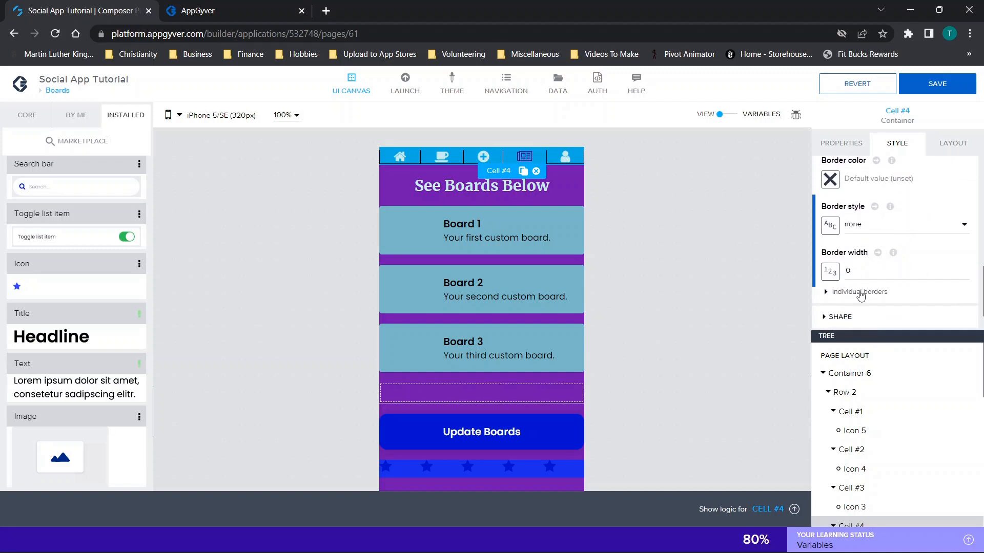
Switch to the AppGyver app preview to inspect the navigation bar's home cell, dismiss the Malwarebytes offer, and return to the Boards page editor.
left_click(228, 4)
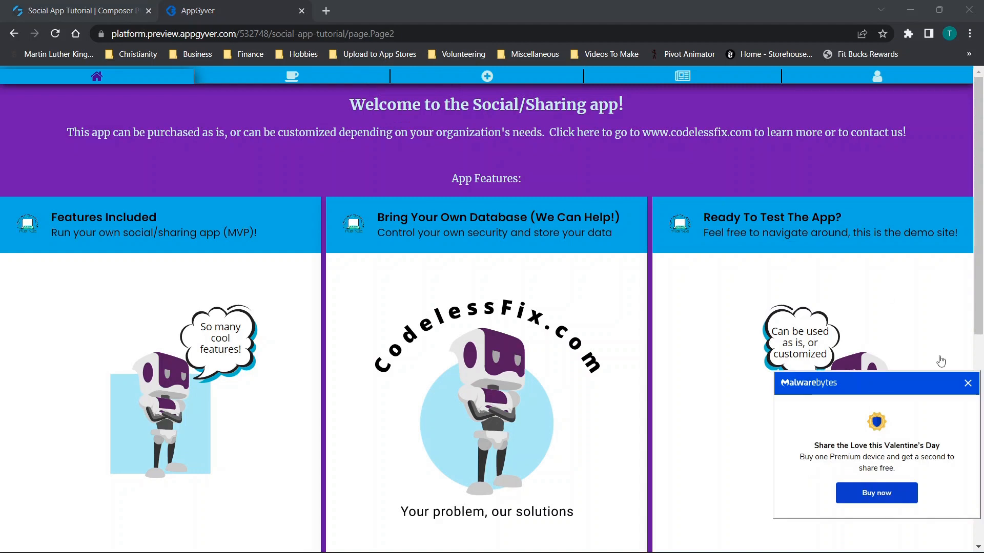
left_click(968, 384)
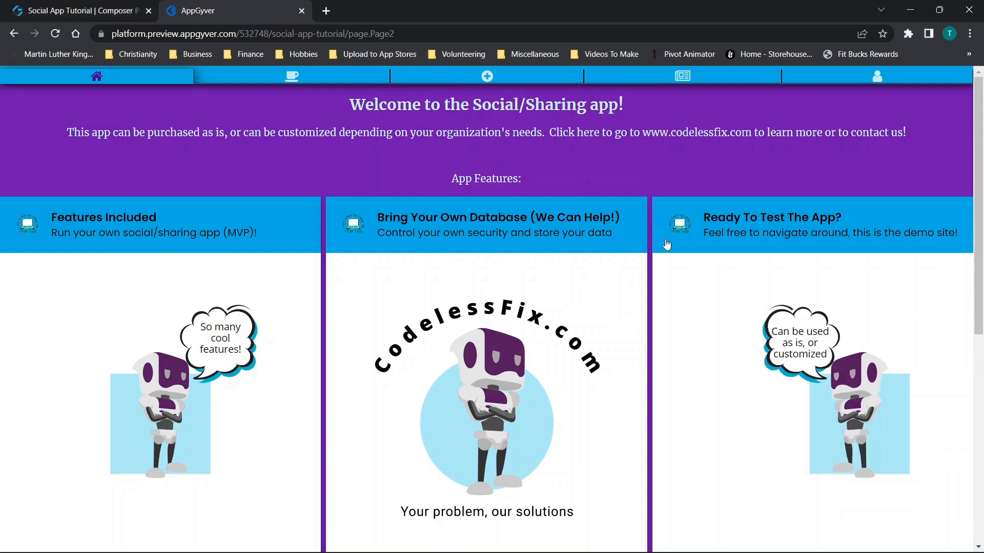
left_click(100, 148)
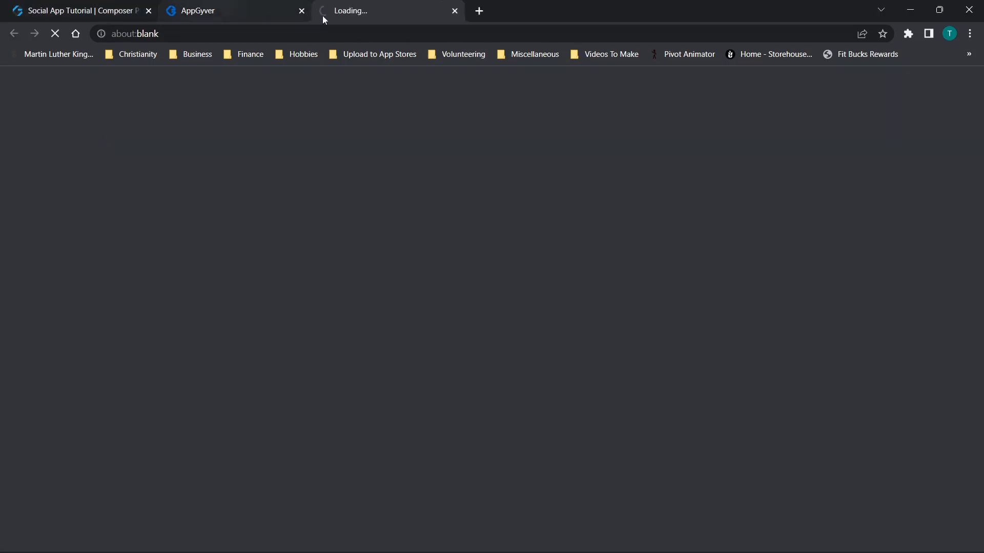
left_click(452, 11)
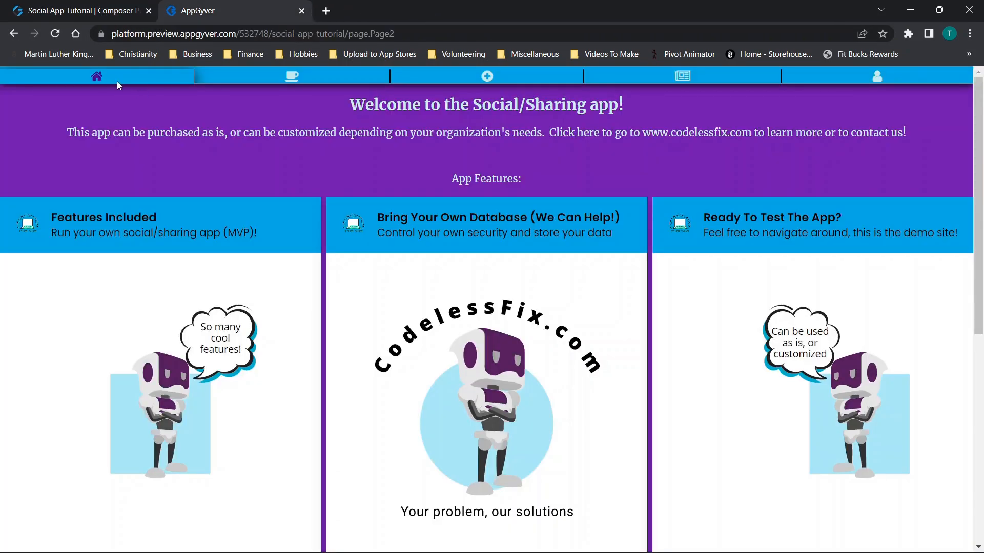
left_click(121, 15)
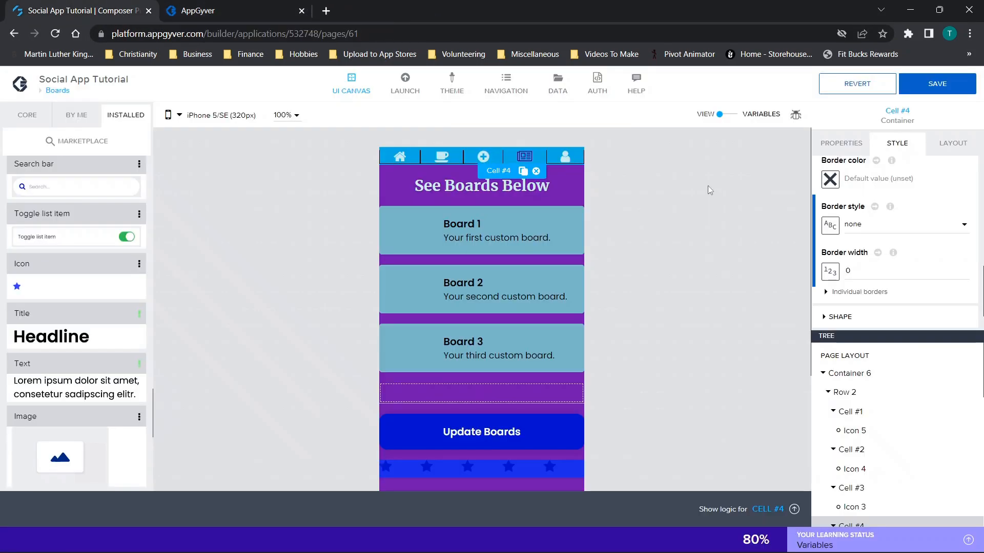
Select Cell #1 of the top navigation row and examine its image, shadow and border style settings.
left_click(865, 412)
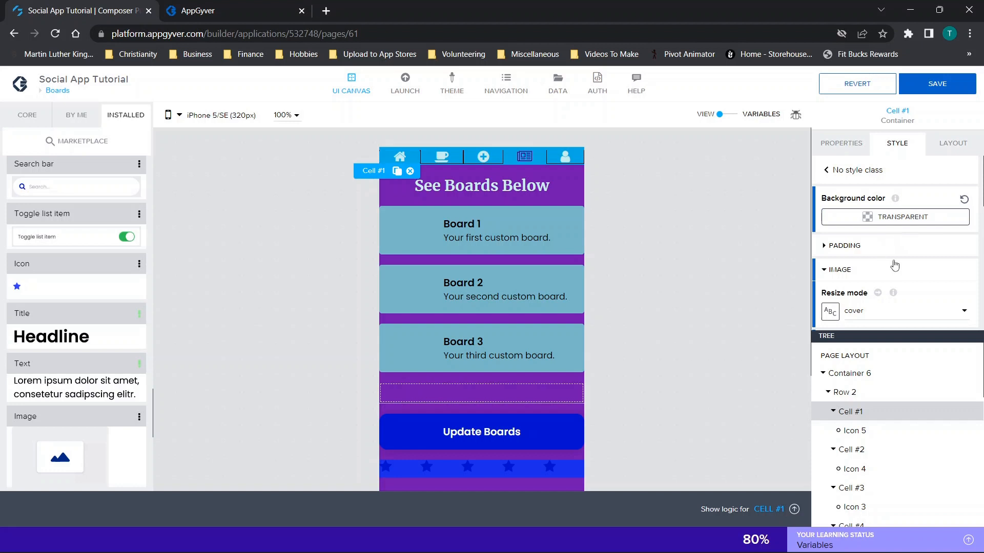
scroll(870, 215, "down", 2)
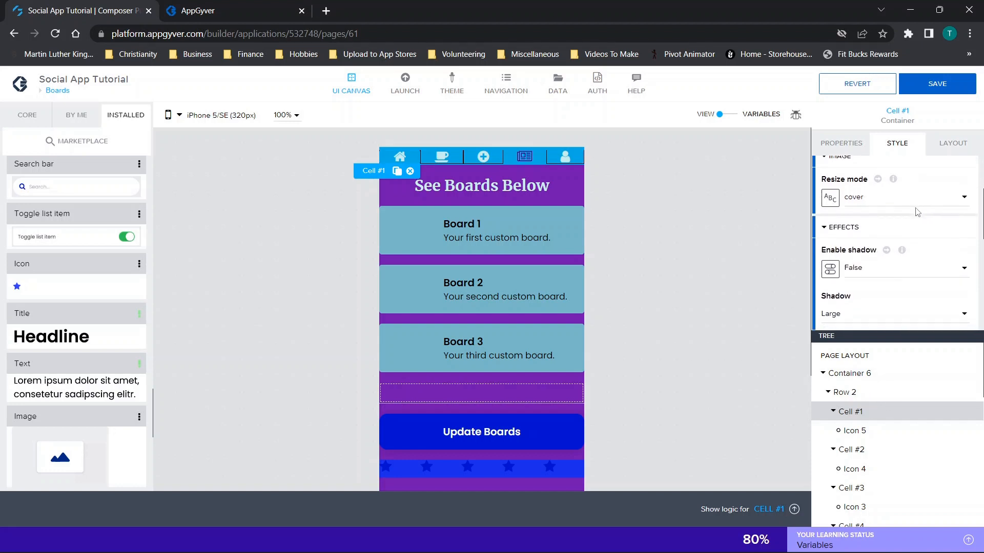
scroll(871, 239, "down", 1)
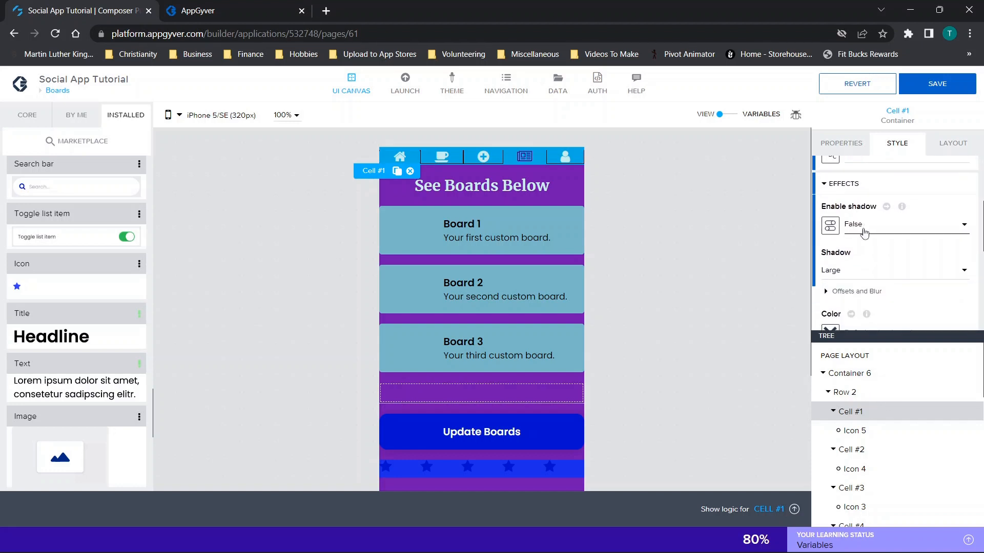
scroll(908, 234, "down", 5)
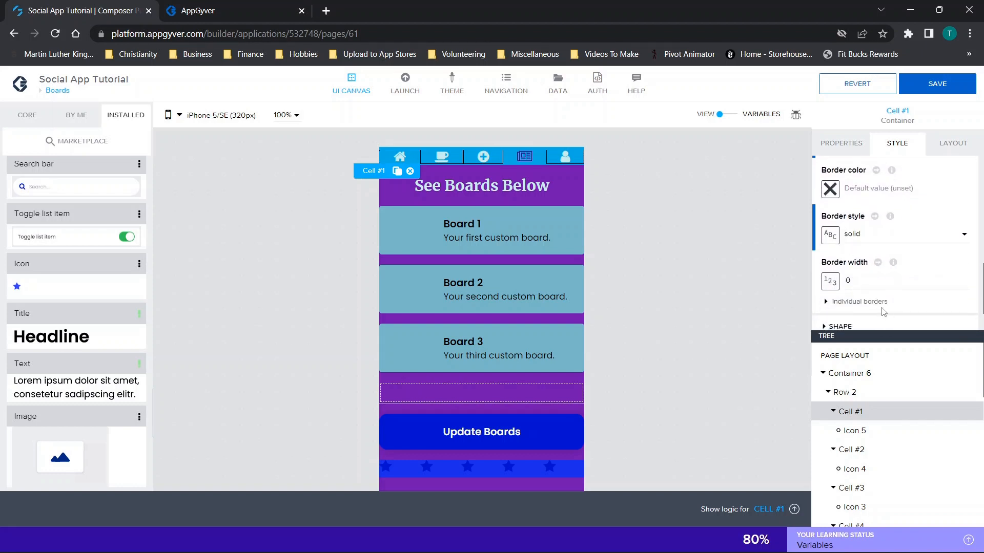
Examine Cell #1's border style and its individual top, right, bottom and left border widths.
left_click(877, 302)
scroll(889, 289, "down", 2)
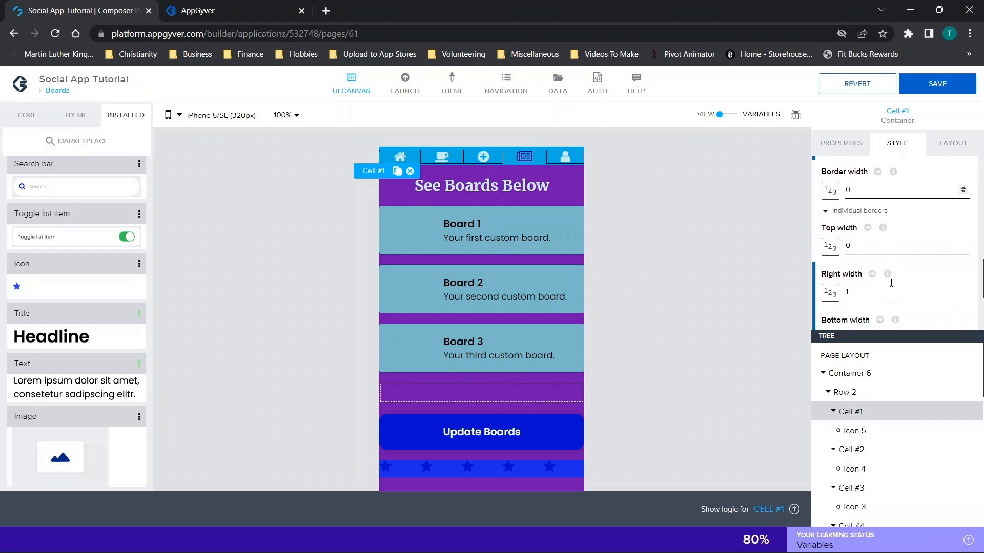
scroll(891, 283, "up", 3)
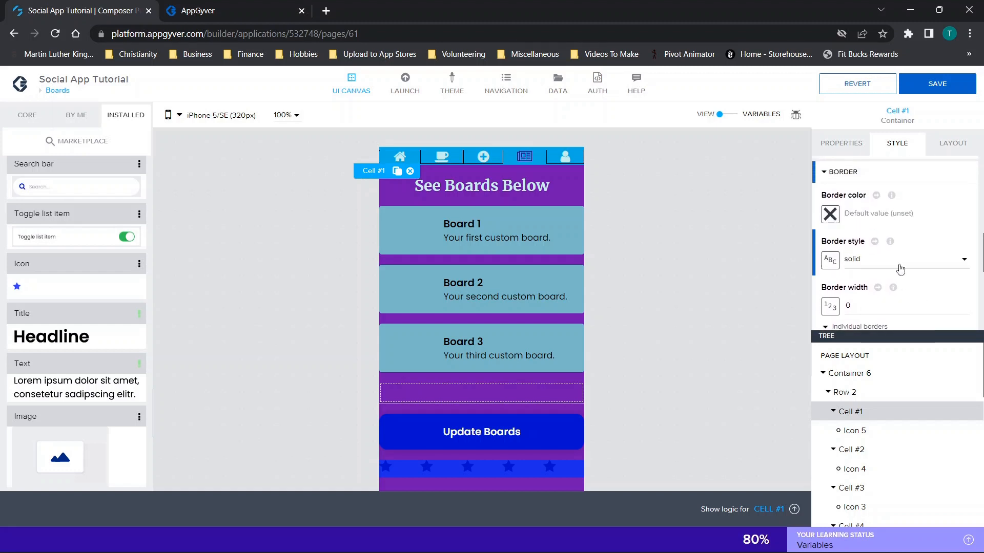
scroll(900, 269, "down", 2)
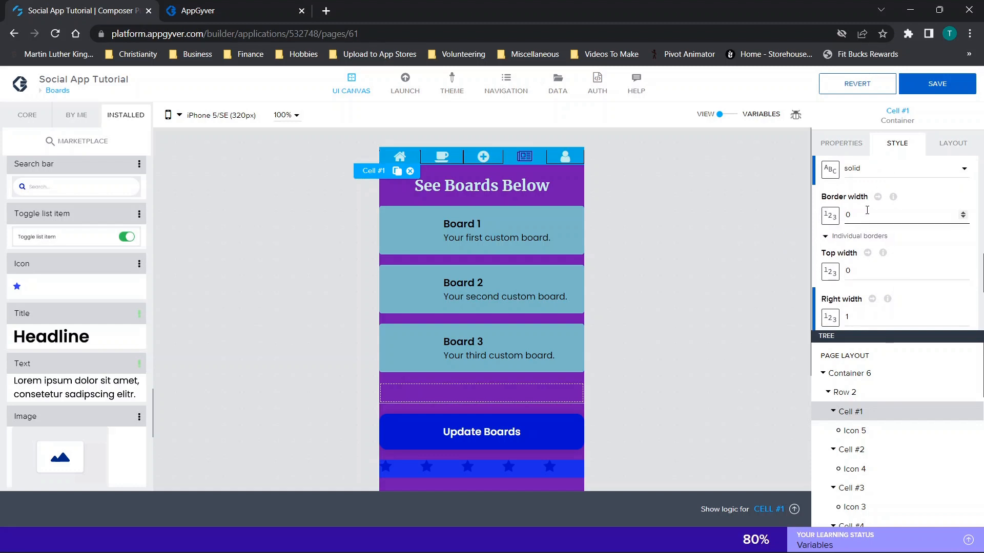
scroll(867, 210, "down", 1)
left_click(851, 214)
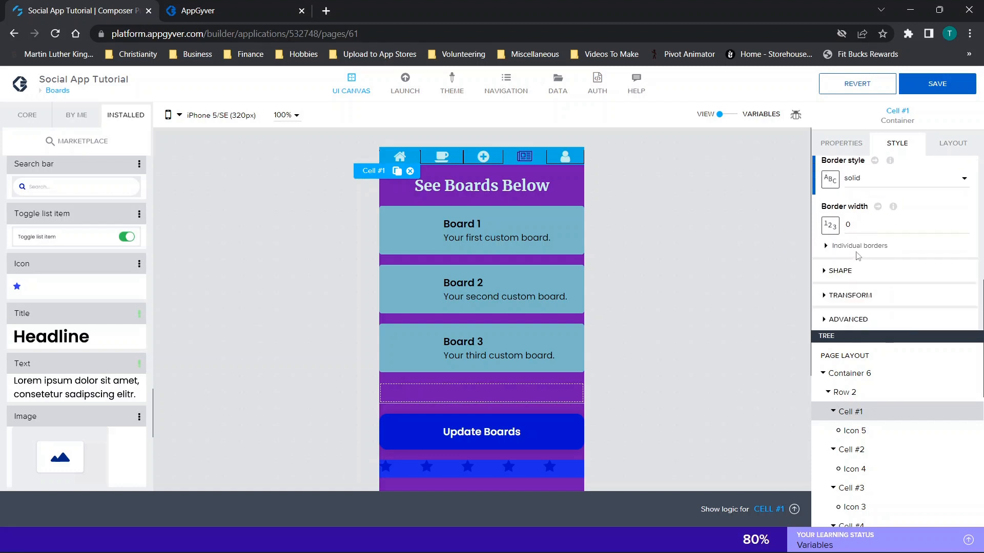
left_click(857, 246)
scroll(850, 231, "down", 2)
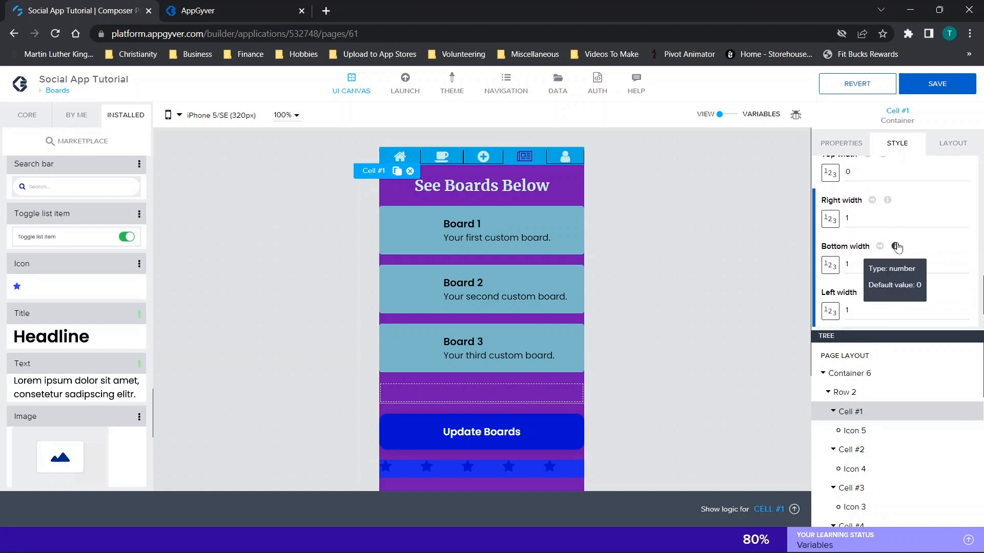
scroll(846, 225, "up", 1)
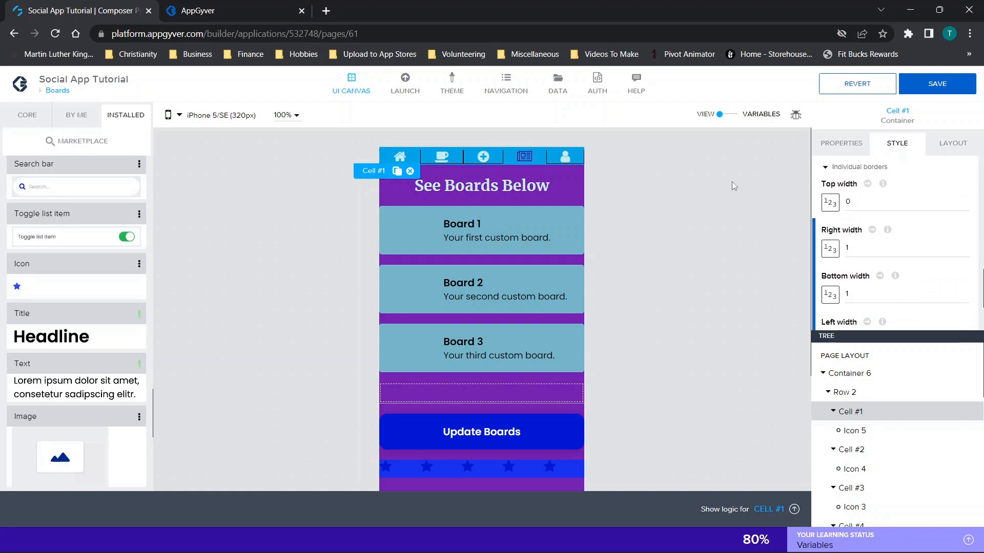
scroll(897, 279, "down", 1)
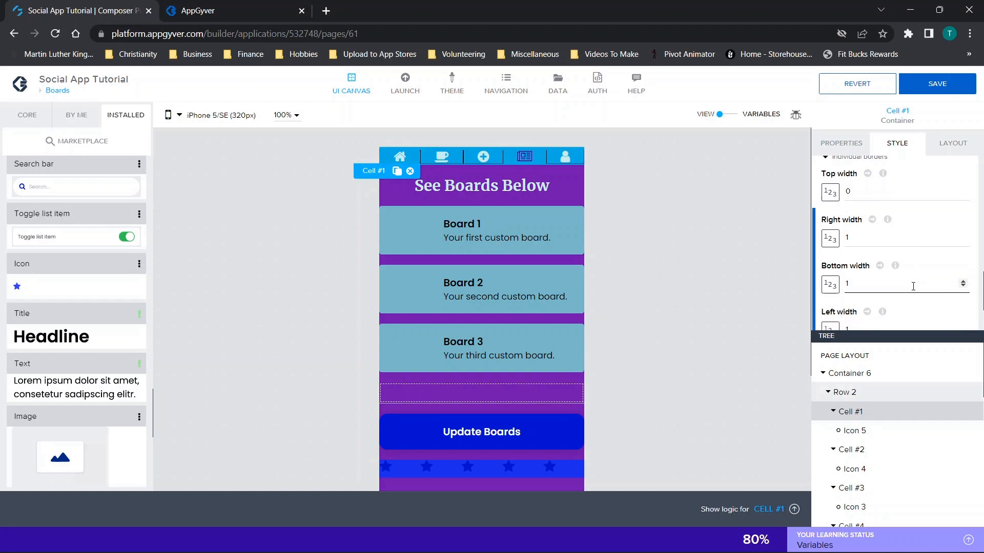
scroll(862, 234, "down", 3)
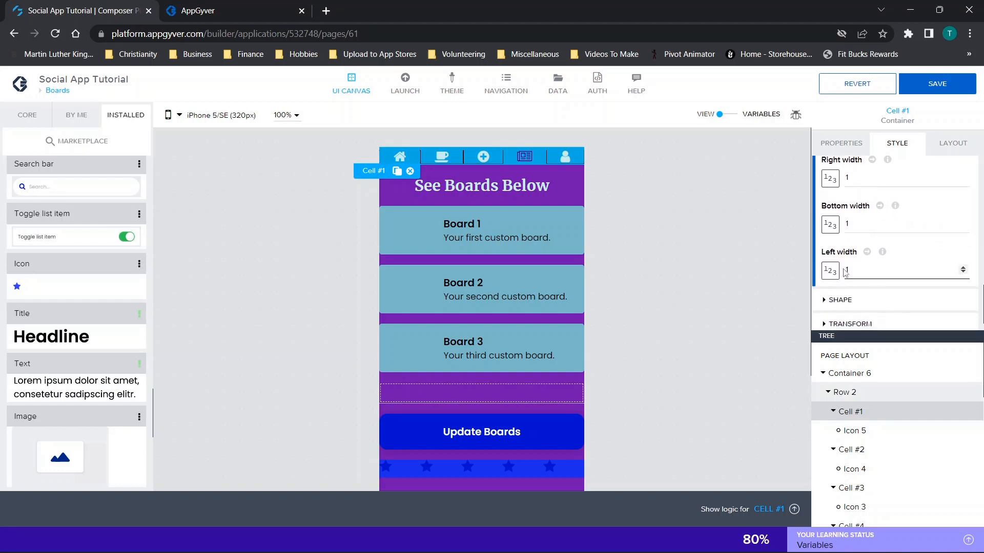
Check the navigation bar's home cell borders in the app preview and save the application from the page editor.
left_click(225, 5)
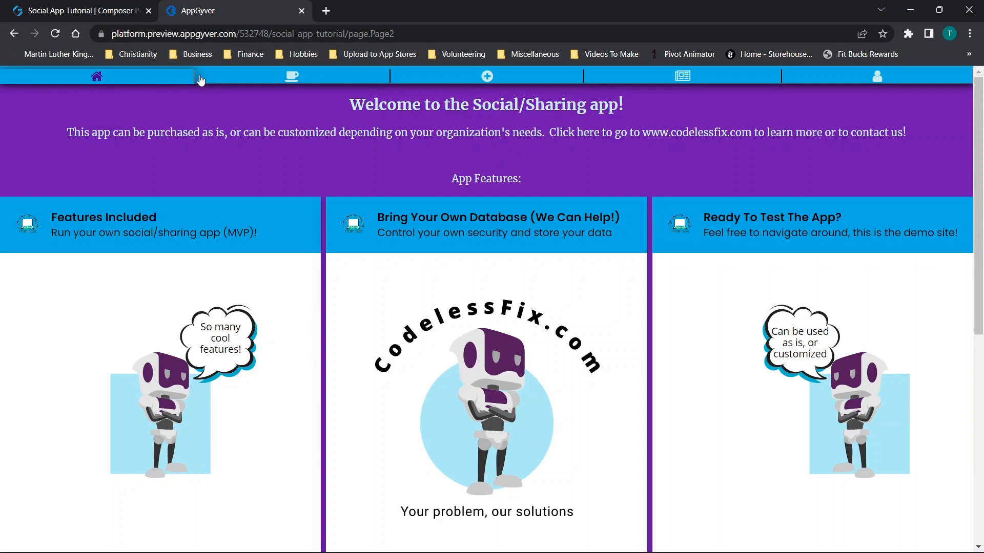
left_click(85, 11)
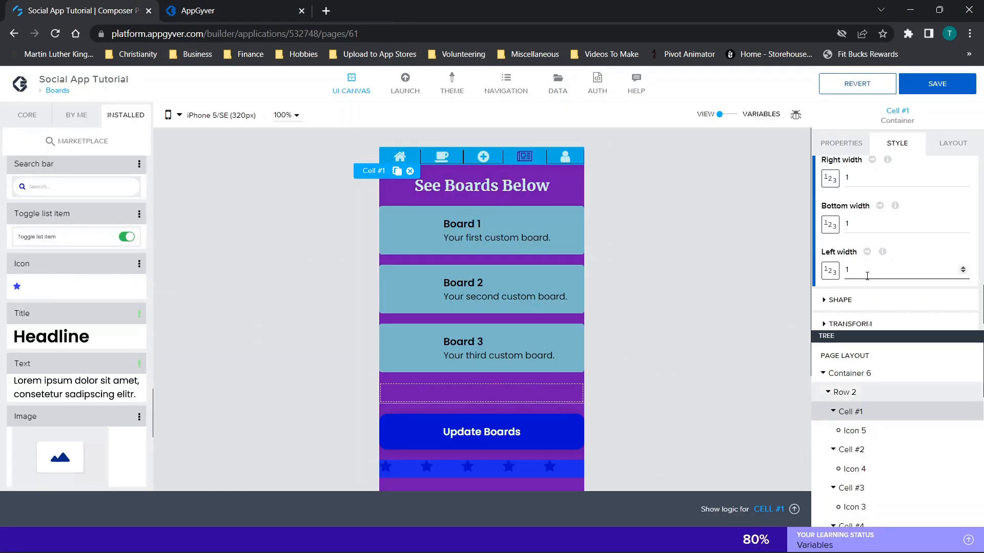
scroll(867, 280, "up", 2)
left_click(929, 84)
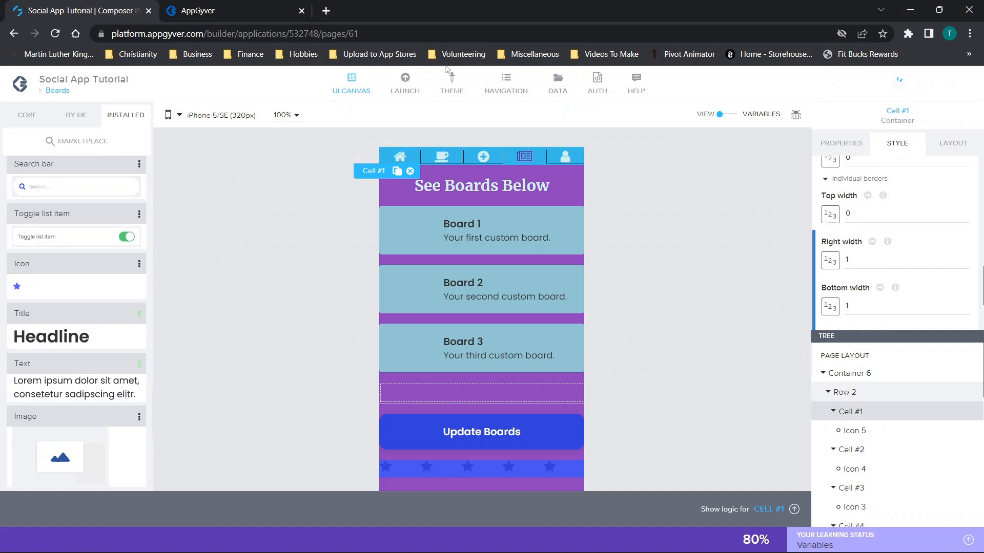
Switch to the app preview to inspect the navigation bar's newspaper cell, and return to the Boards page editor.
mouse_move(216, 4)
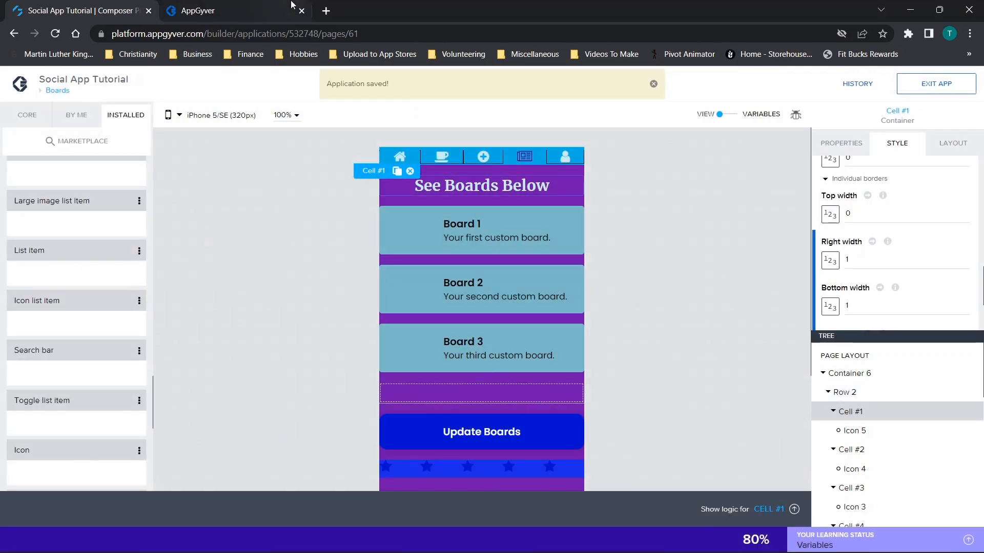
key("ctrl+Tab")
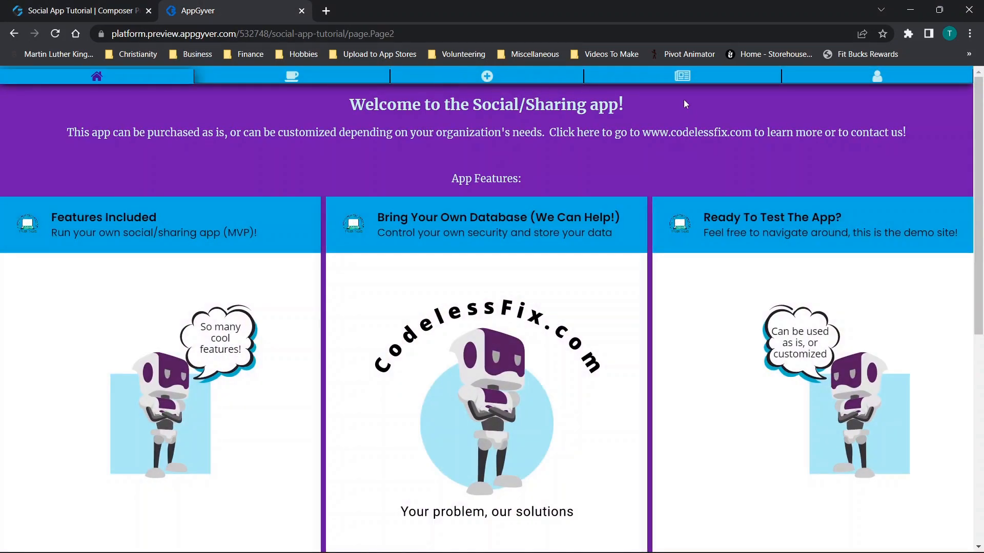
left_click(685, 78)
left_click(122, 5)
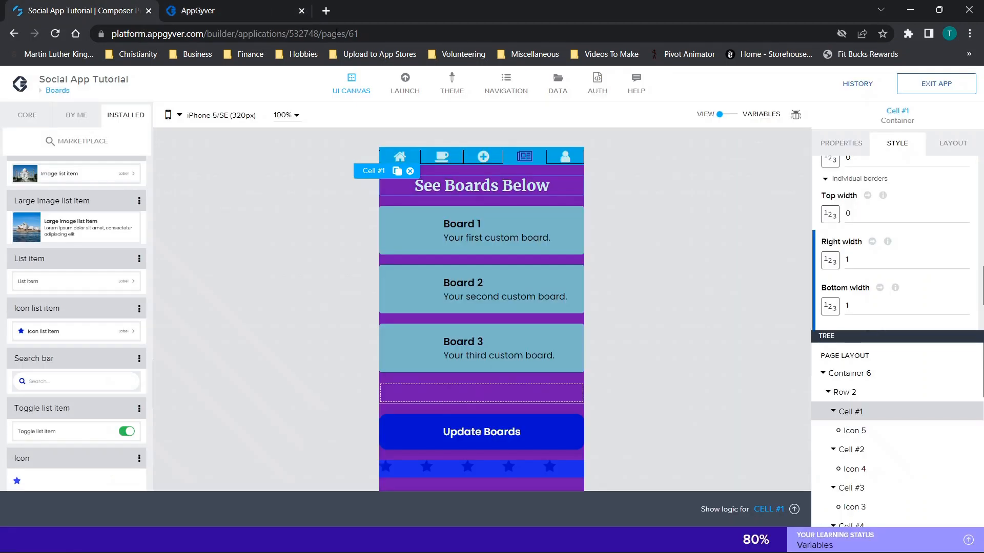
Select Cell #1 of the star-icon row in Container 8 and open its style for editing with no style class.
scroll(625, 221, "down", 3)
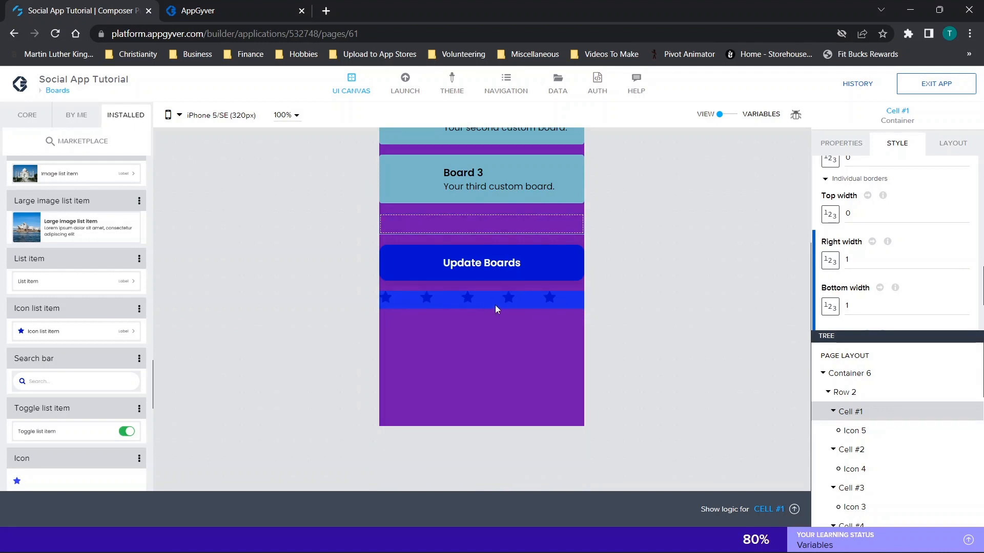
scroll(512, 290, "up", 3)
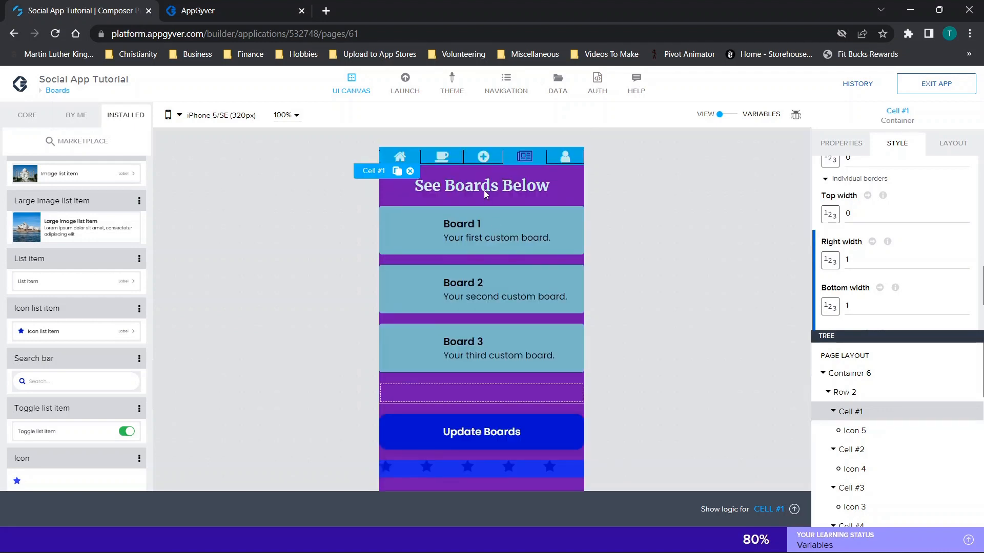
scroll(553, 176, "down", 2)
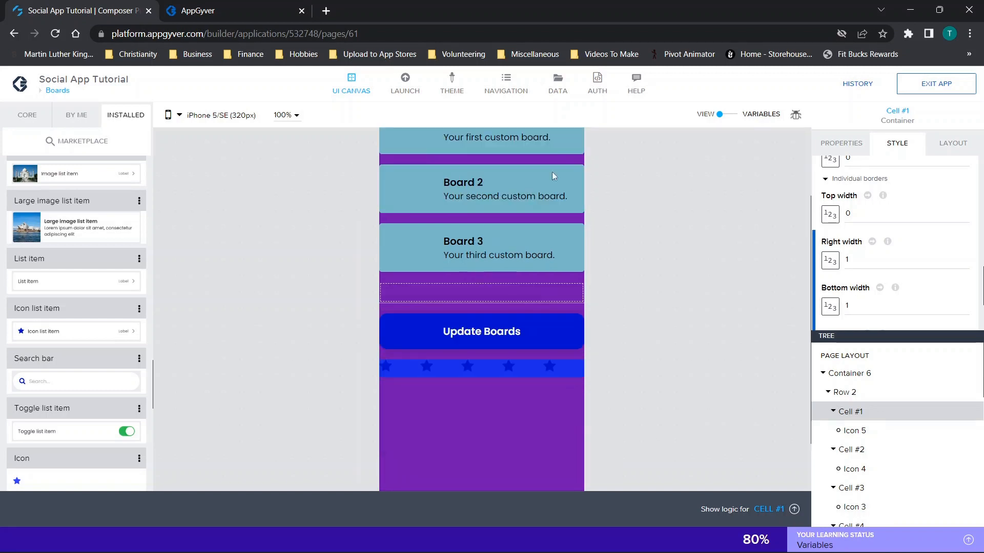
scroll(906, 399, "down", 5)
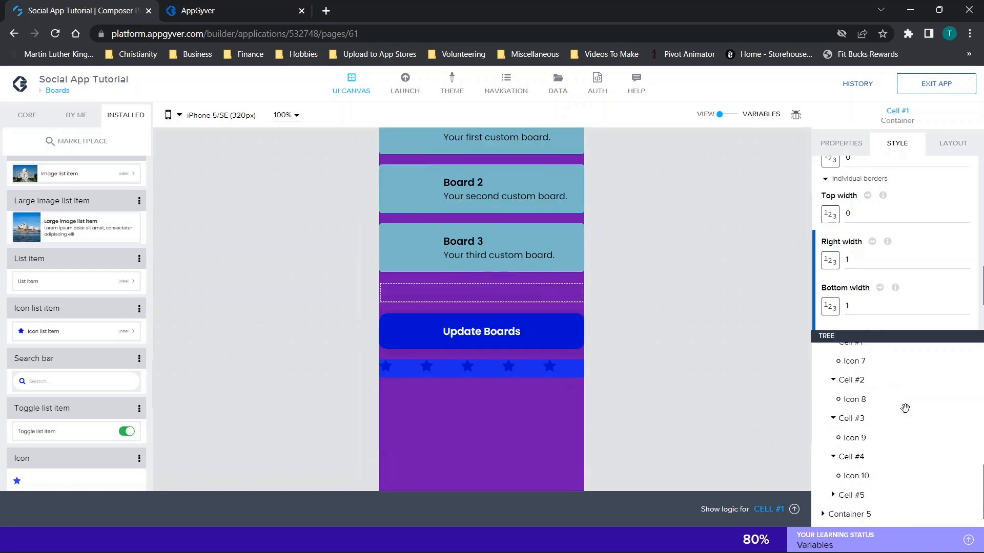
scroll(905, 409, "up", 2)
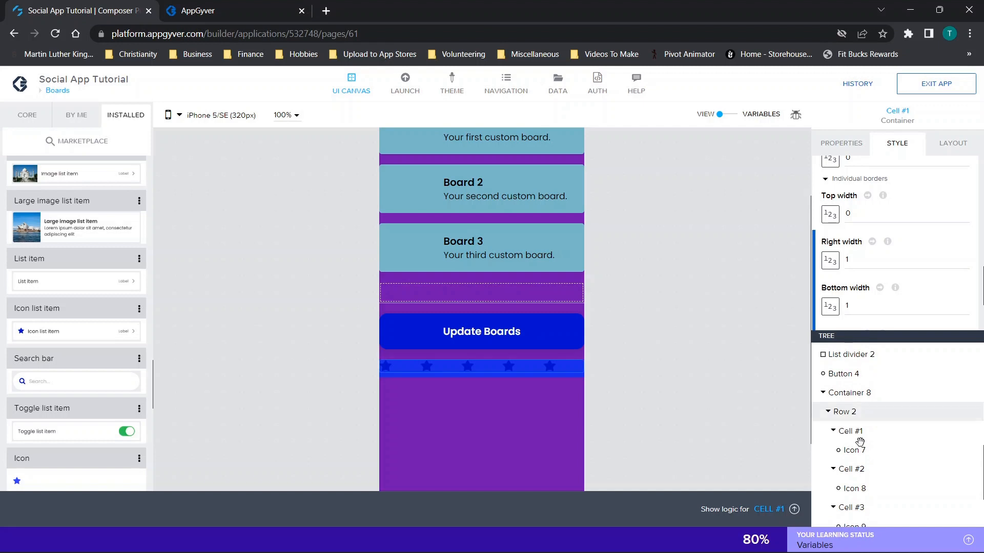
left_click(853, 431)
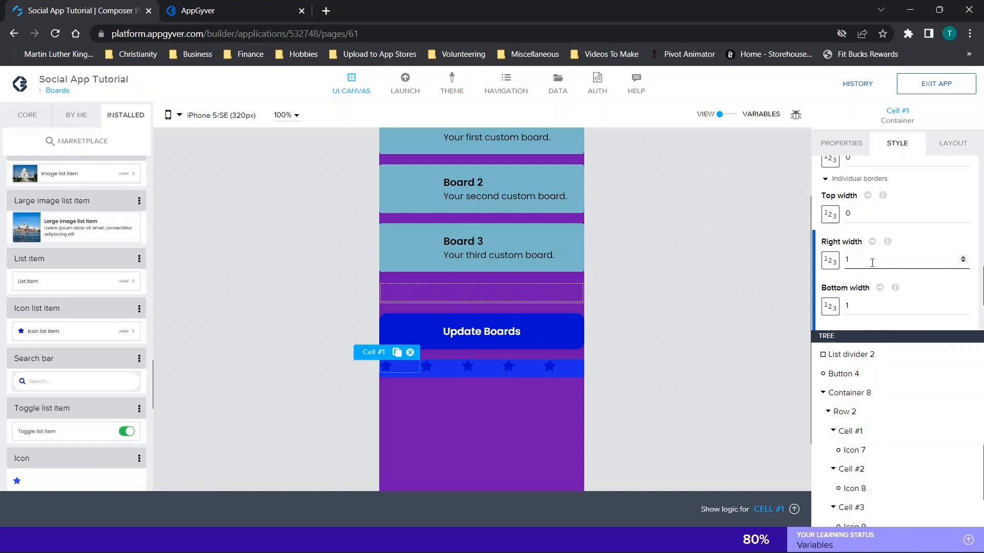
scroll(871, 264, "up", 10)
left_click(951, 144)
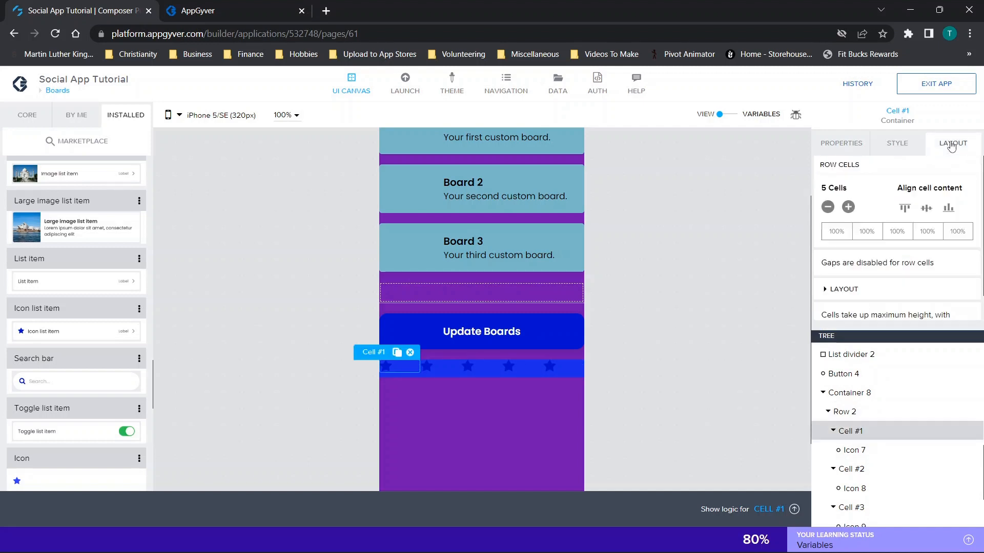
left_click(892, 144)
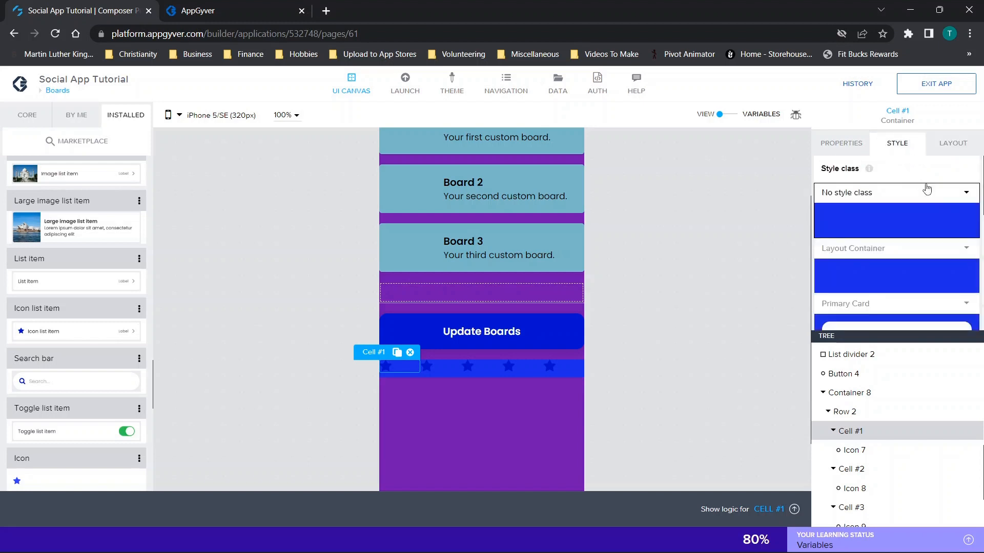
left_click(967, 195)
left_click(850, 210)
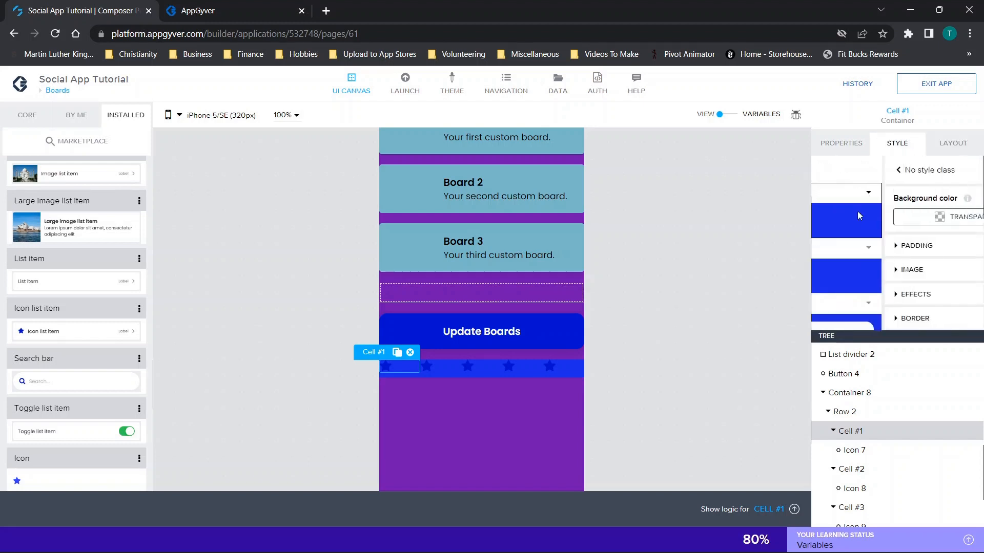
Change the border style of the star row's Cell #1 to match the top navigation bar's Cell #1.
left_click(843, 265)
scroll(840, 264, "down", 2)
scroll(840, 264, "down", 1)
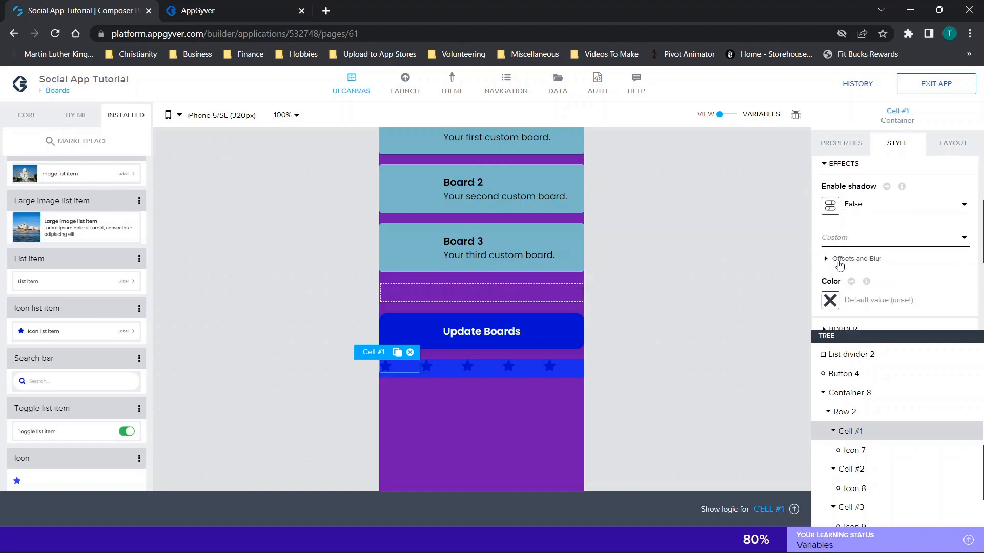
left_click(848, 296)
scroll(847, 298, "down", 2)
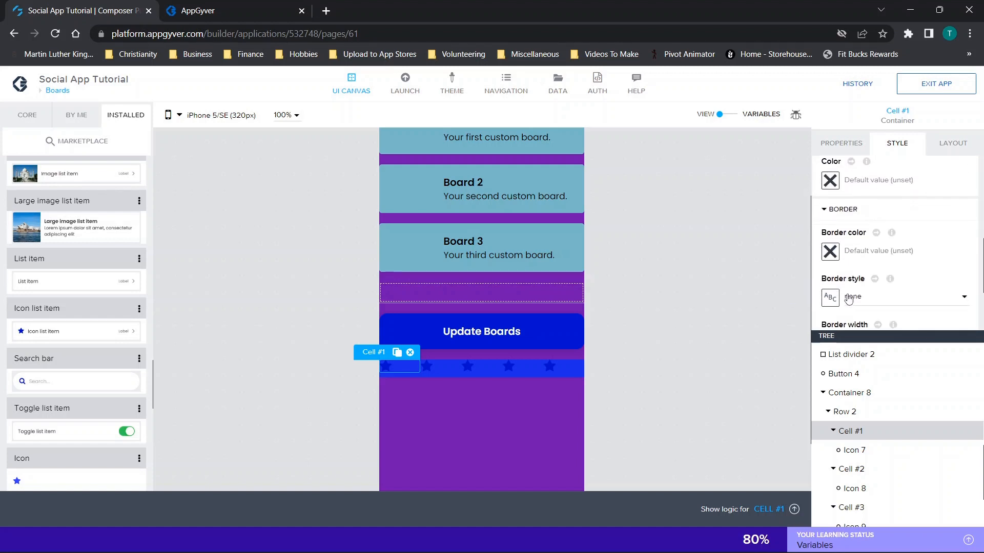
scroll(896, 298, "down", 1)
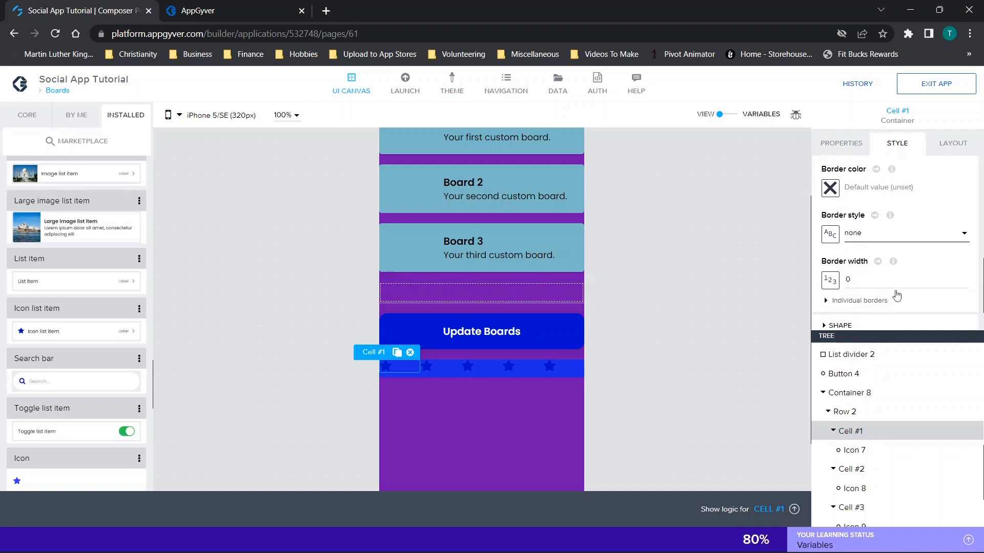
left_click(880, 227)
left_click(859, 251)
scroll(859, 256, "down", 1)
Set the individual right, bottom and left border widths of the star row's Cell #1 to 1.
left_click(850, 255)
scroll(850, 263, "down", 2)
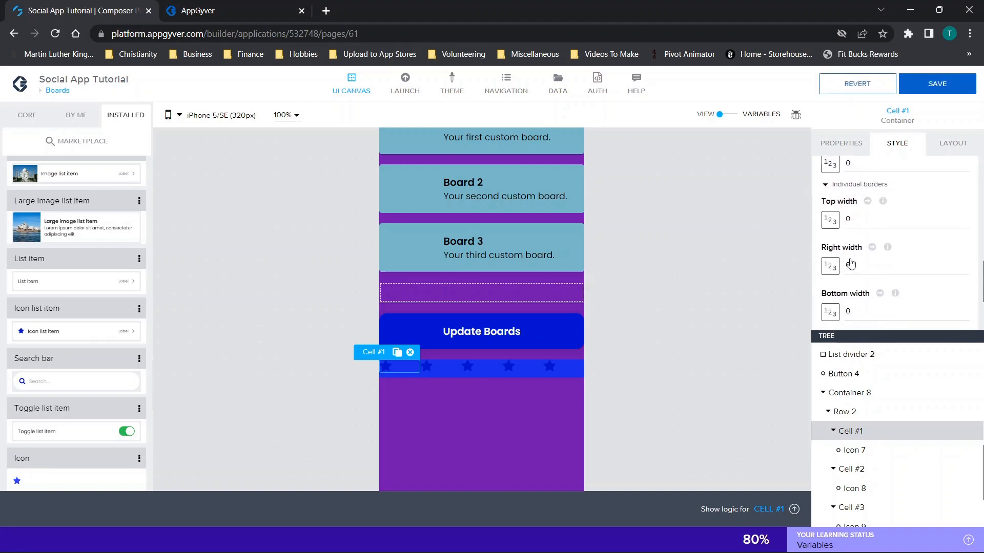
double_click(853, 255)
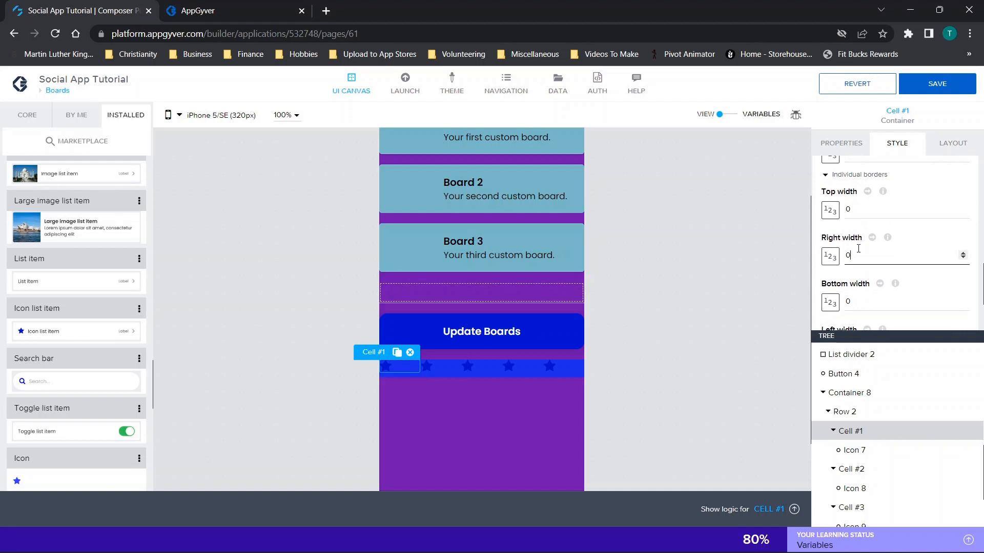
type("1")
scroll(871, 277, "down", 1)
left_click(867, 276)
double_click(868, 276)
type("1")
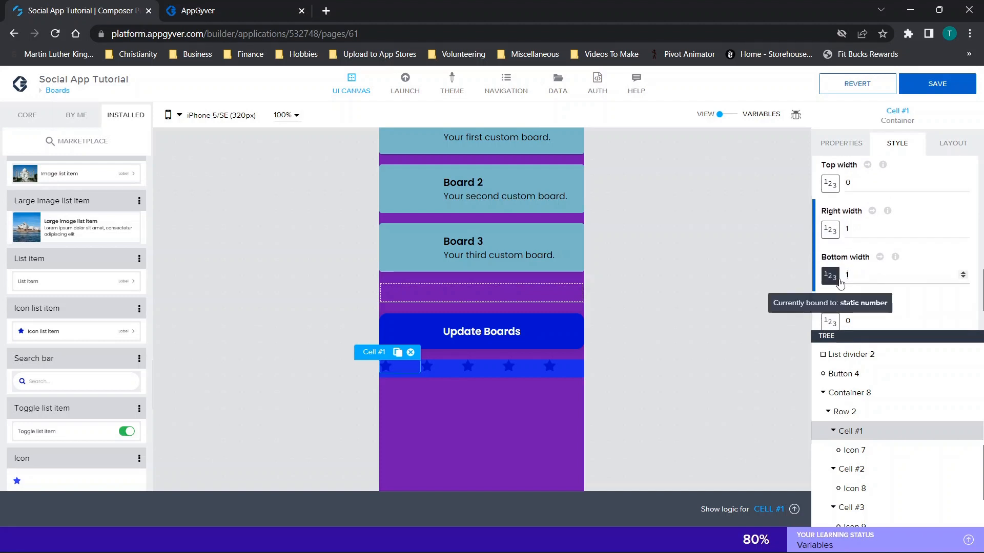
scroll(890, 302, "down", 1)
double_click(889, 302)
type("1")
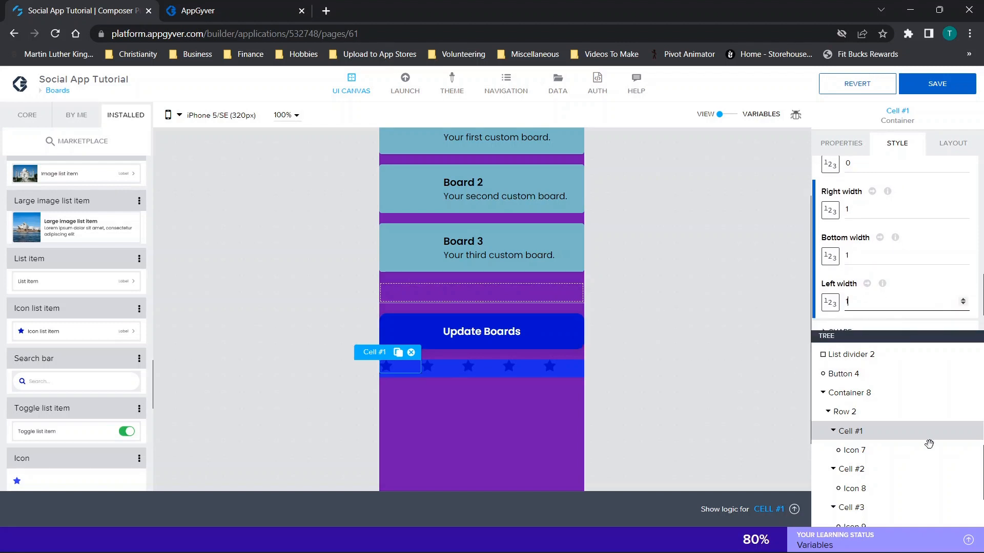
scroll(901, 436, "down", 3)
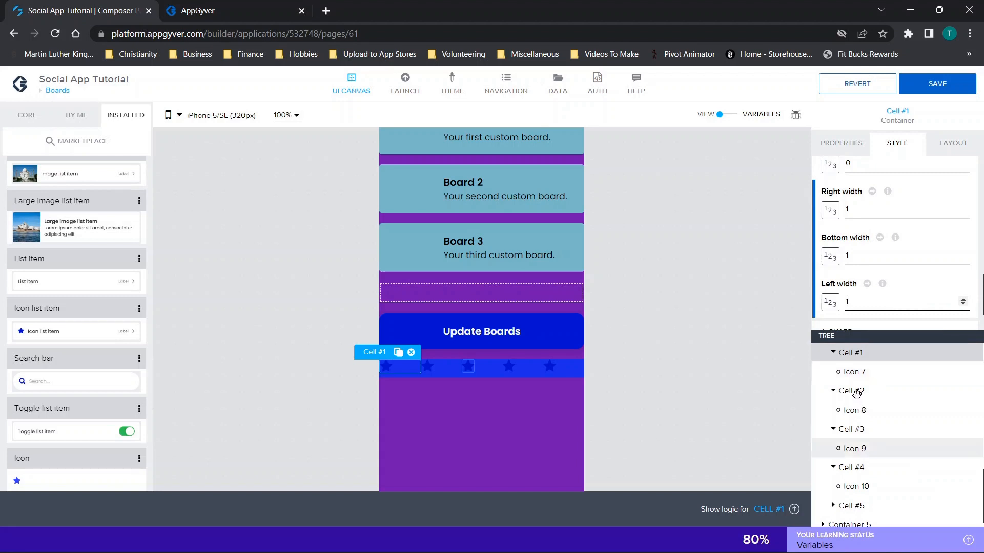
Open the style of the star row's Cell #2 for editing with no style class and set its border style to solid.
left_click(859, 391)
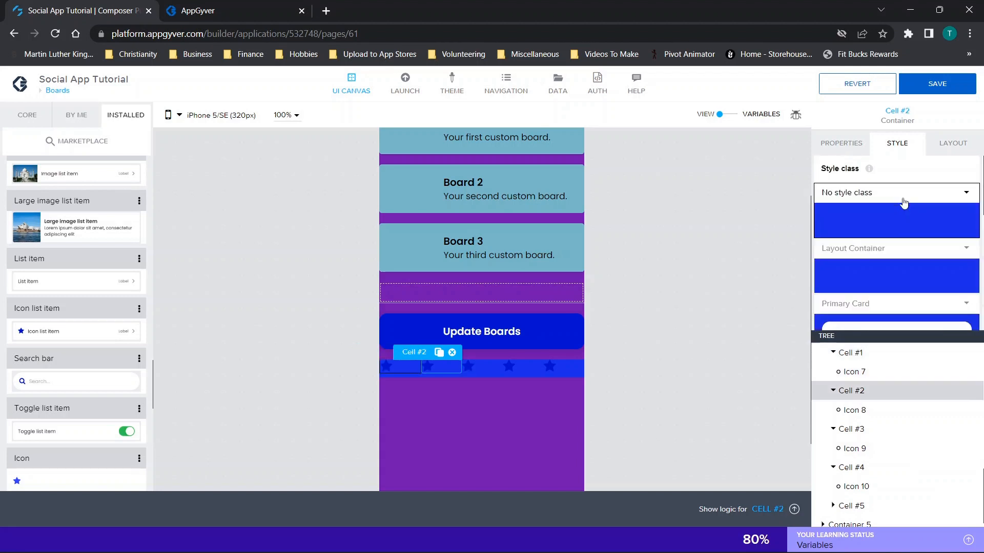
left_click(967, 193)
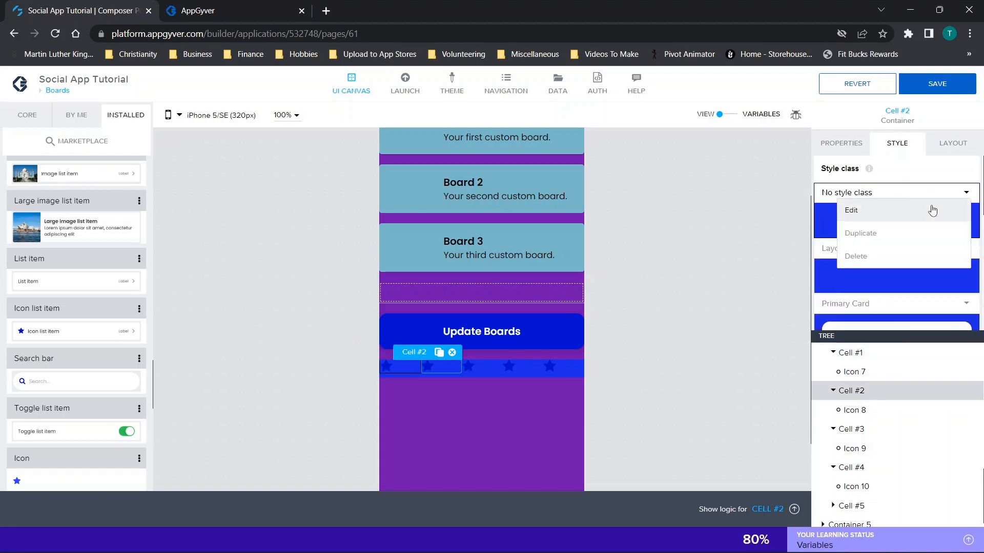
left_click(895, 206)
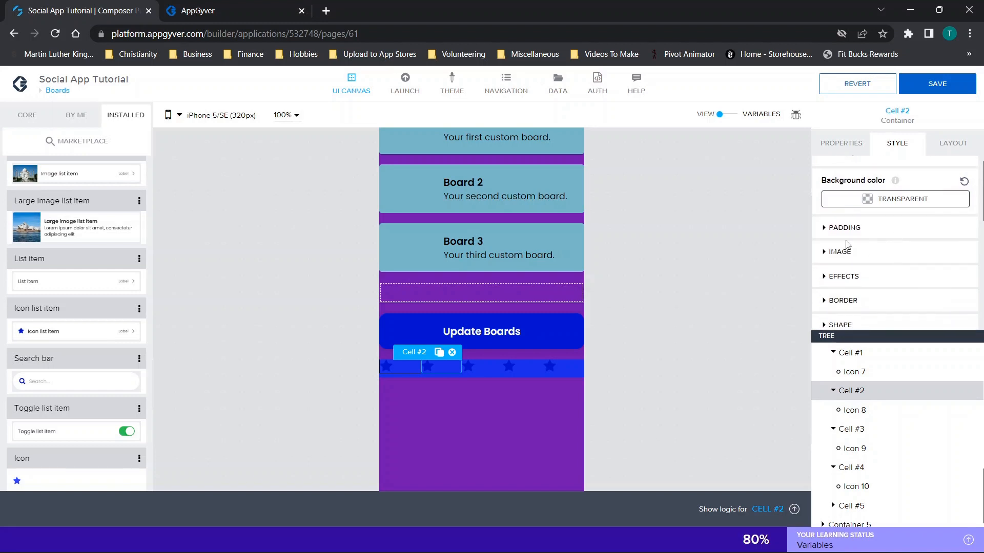
left_click(837, 252)
scroll(881, 285, "down", 1)
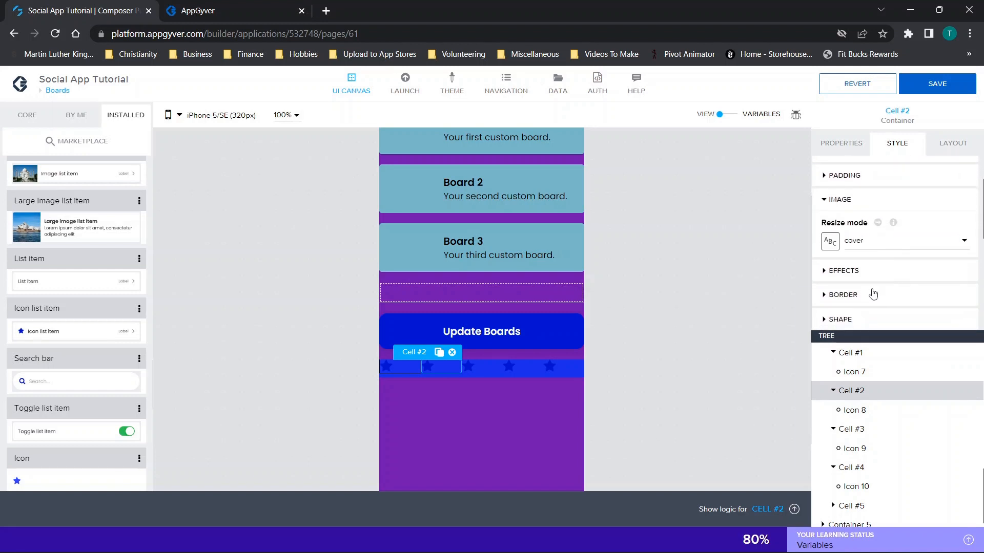
left_click(852, 297)
scroll(853, 302, "down", 1)
scroll(862, 292, "down", 1)
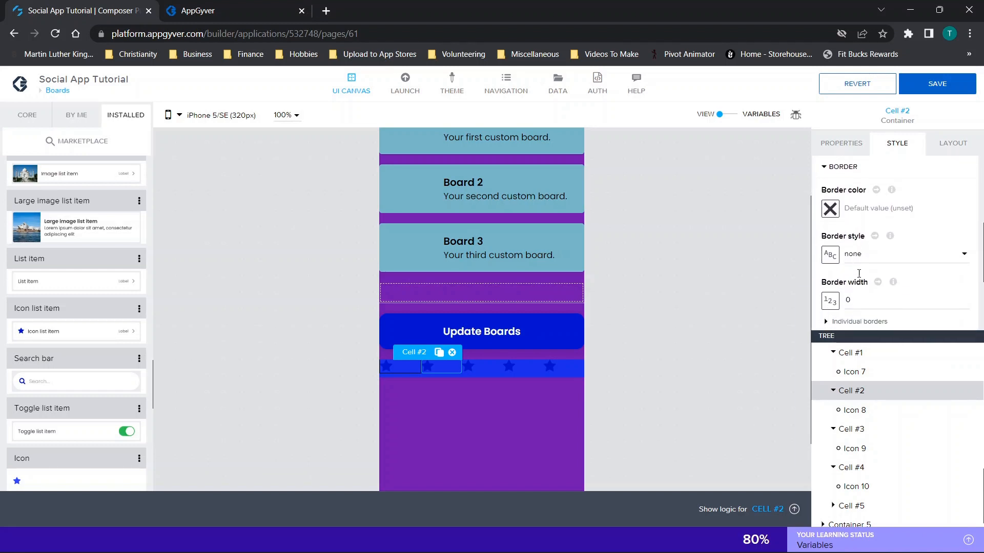
left_click(859, 257)
left_click(860, 273)
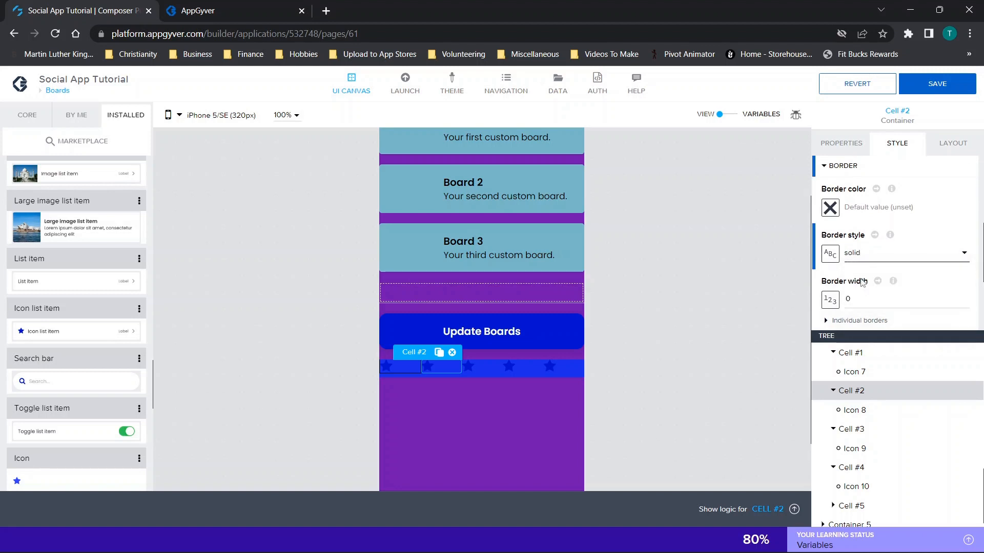
Set the individual bottom border width of the star row's Cell #2 to 1, with right and left widths at 0.
scroll(862, 282, "down", 1)
left_click(840, 263)
scroll(842, 269, "down", 1)
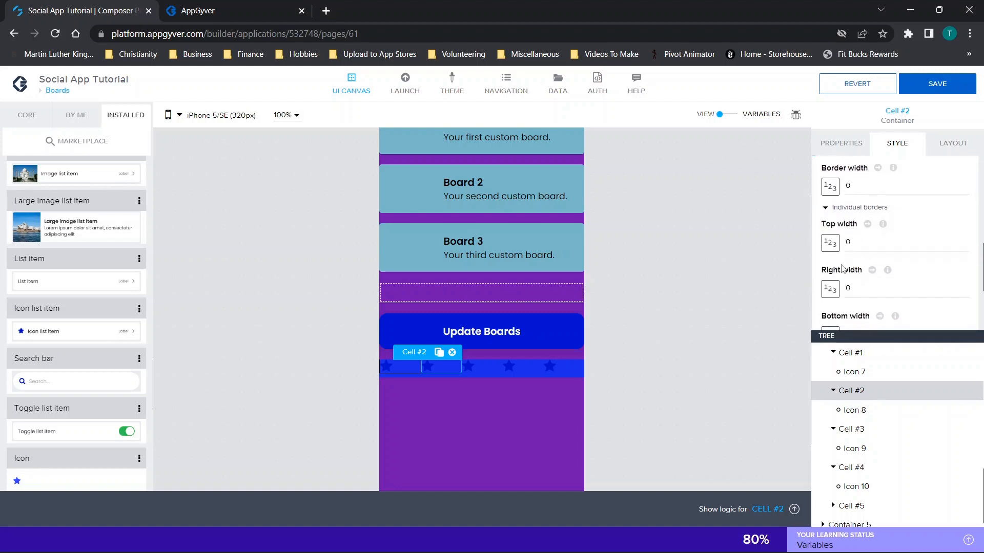
left_click(848, 287)
scroll(849, 271, "down", 1)
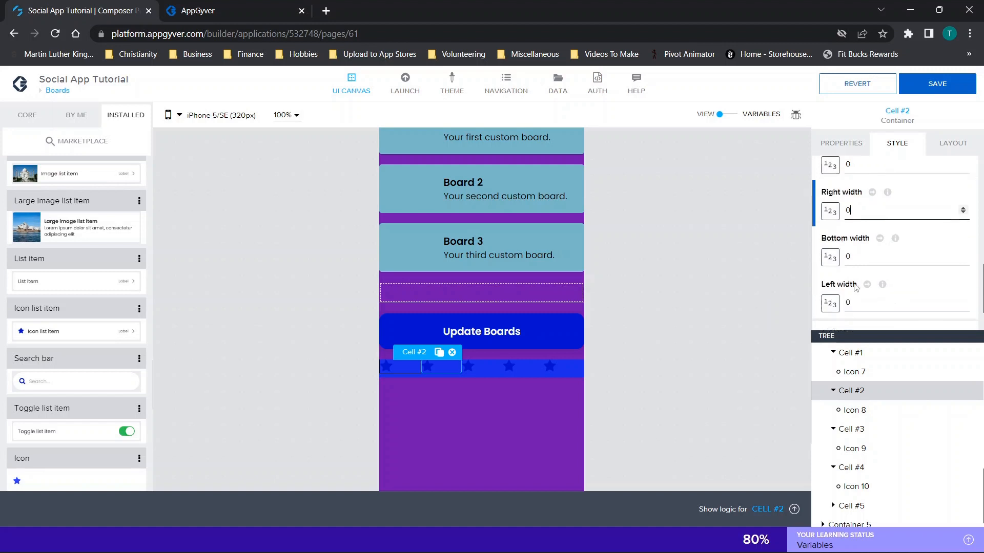
left_click(849, 258)
type("1")
left_click(865, 308)
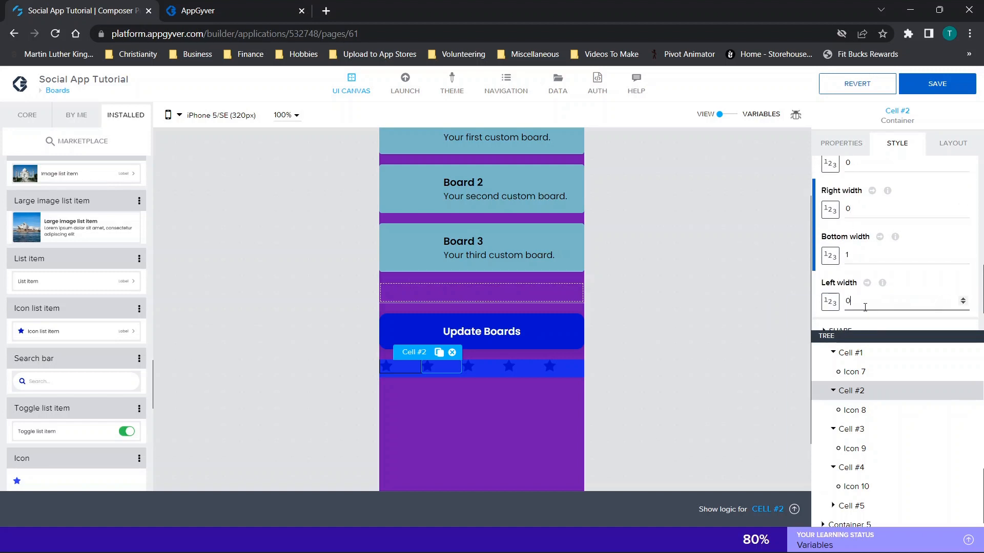
scroll(866, 308, "down", 1)
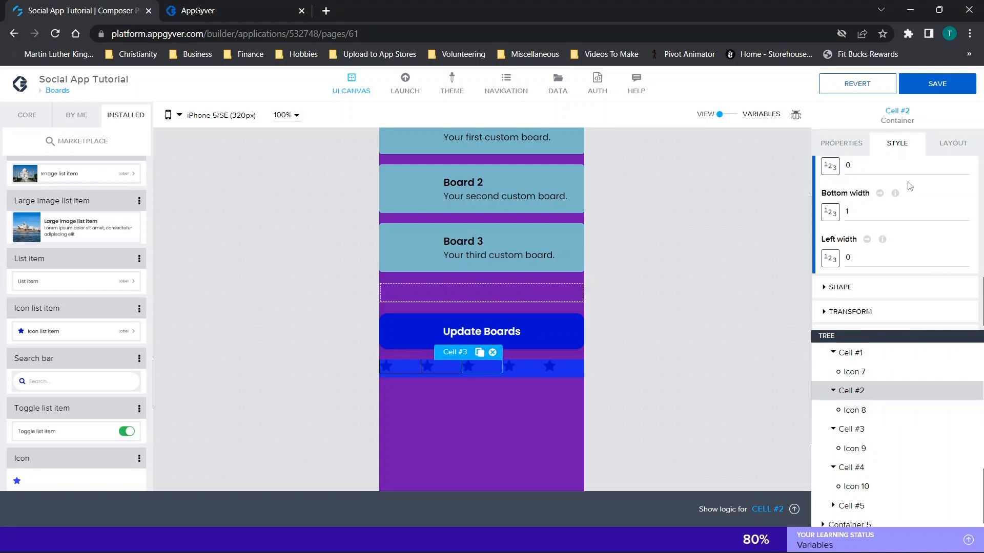
Open the style of the star row's Cell #3 for editing with no style class and expand its individual border settings.
left_click(961, 199)
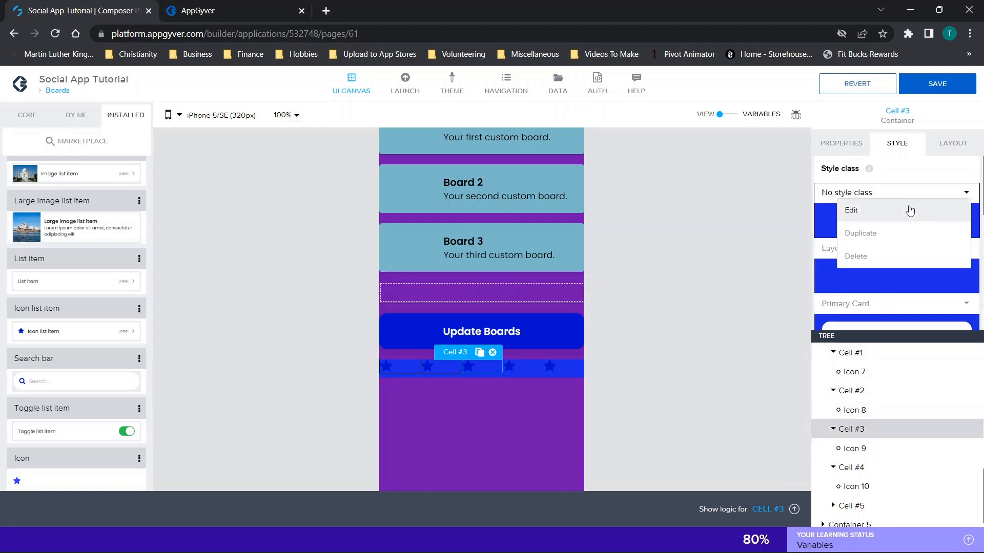
left_click(894, 216)
left_click(894, 281)
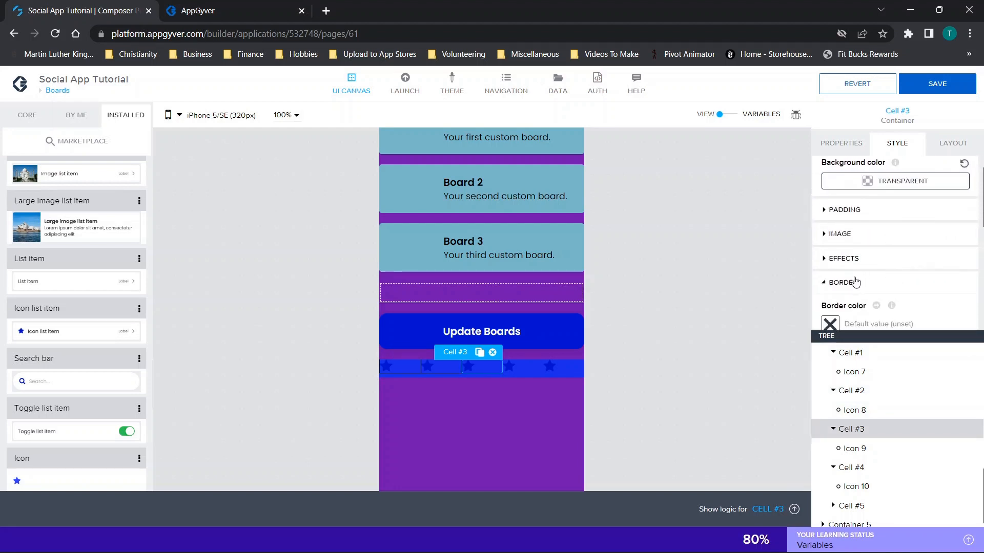
scroll(855, 281, "down", 1)
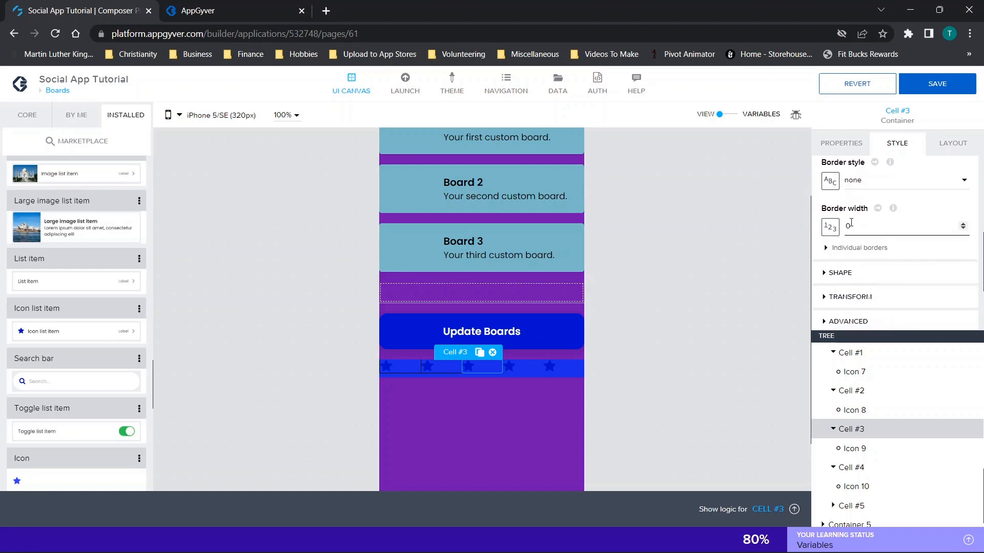
left_click(838, 250)
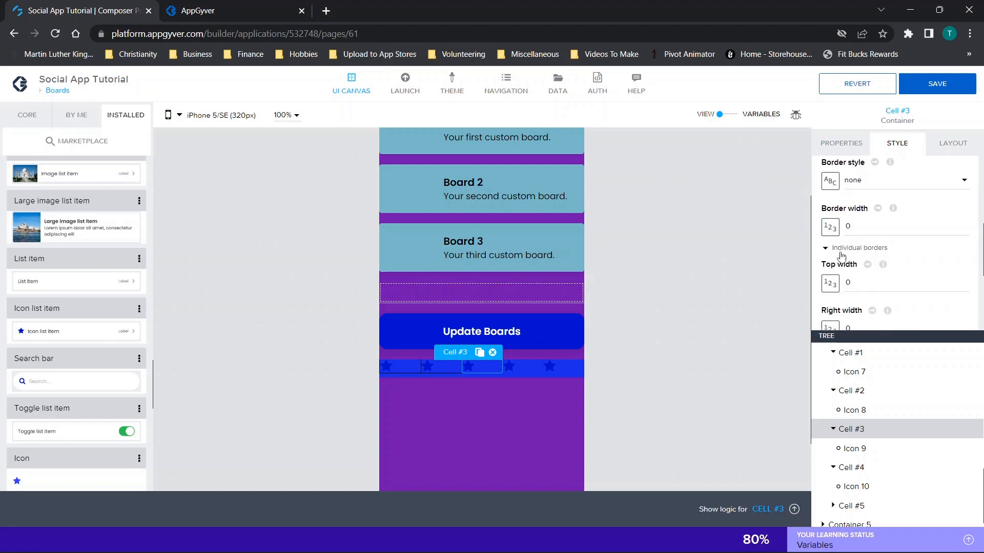
scroll(870, 285, "down", 1)
Set the star row's Cell #3 individual border widths to 0 on top and 1 on the right, bottom and left.
left_click(906, 250)
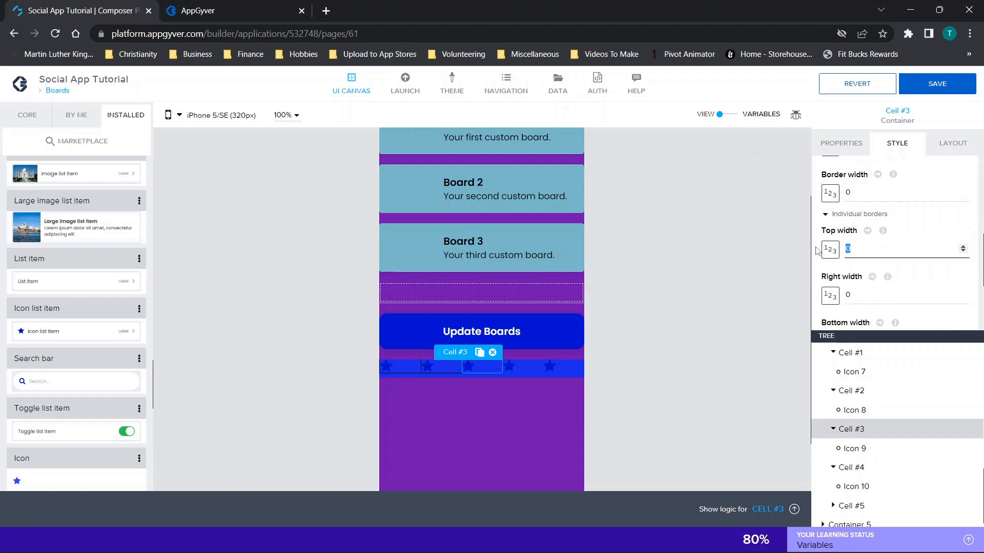
scroll(910, 261, "down", 1)
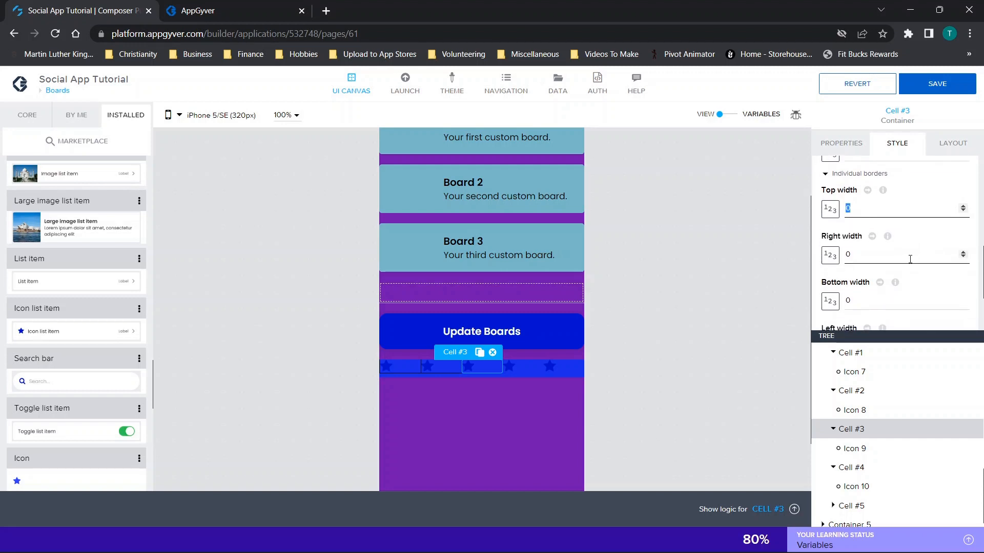
type("1")
key("BackSpace")
type("0")
key("Tab")
type("1")
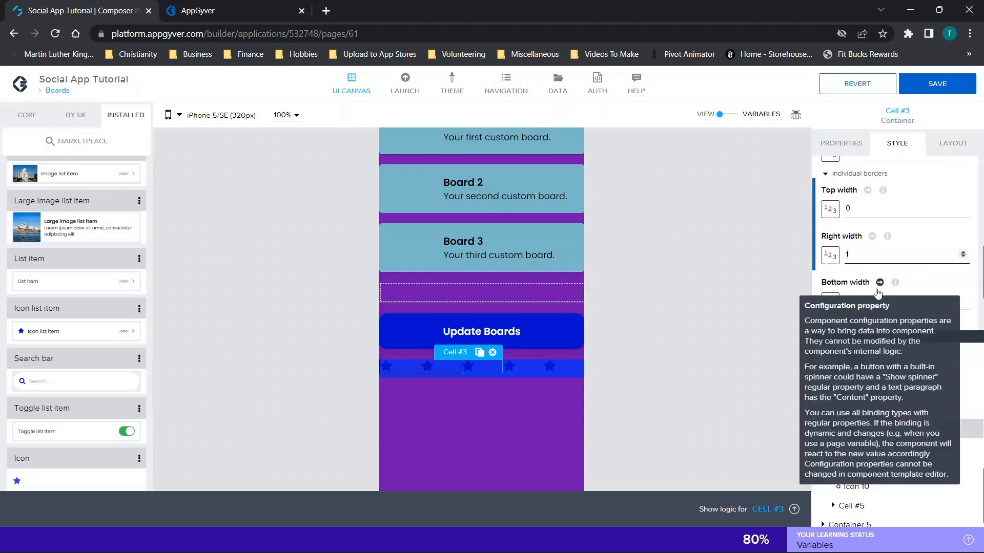
key("Tab")
type("1")
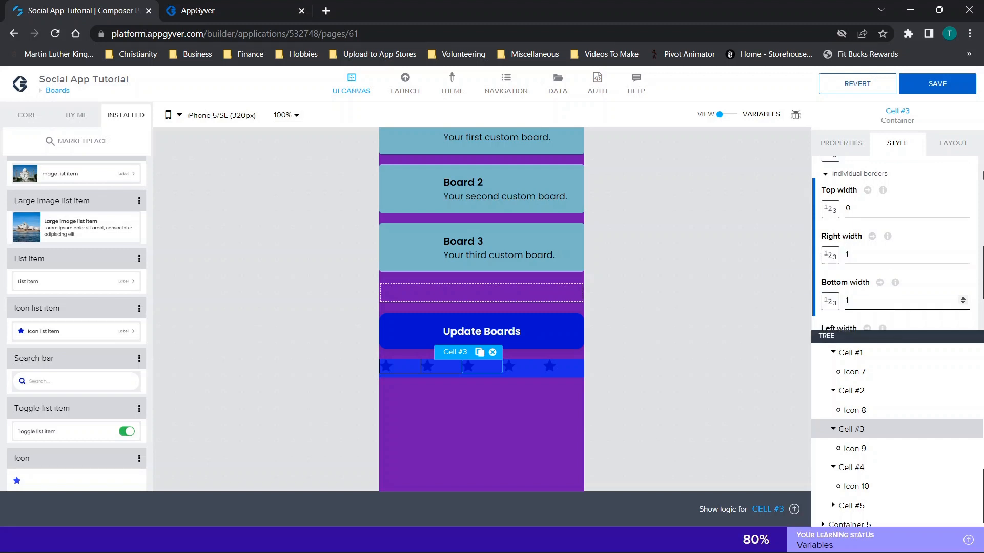
scroll(897, 251, "down", 2)
type("1")
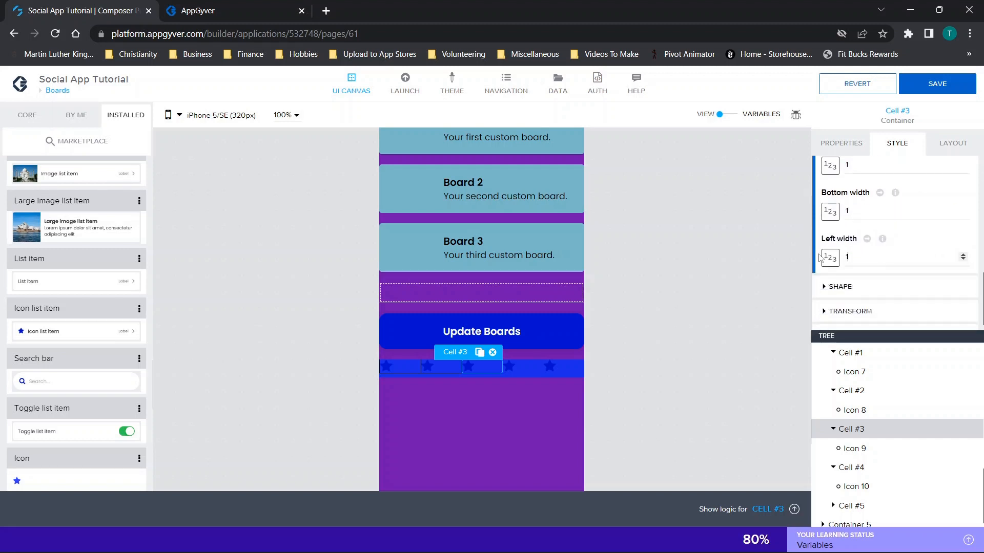
Select Cell #4 of the star row and open its style for editing with no style class.
left_click(528, 366)
scroll(873, 298, "up", 5)
scroll(873, 298, "up", 5)
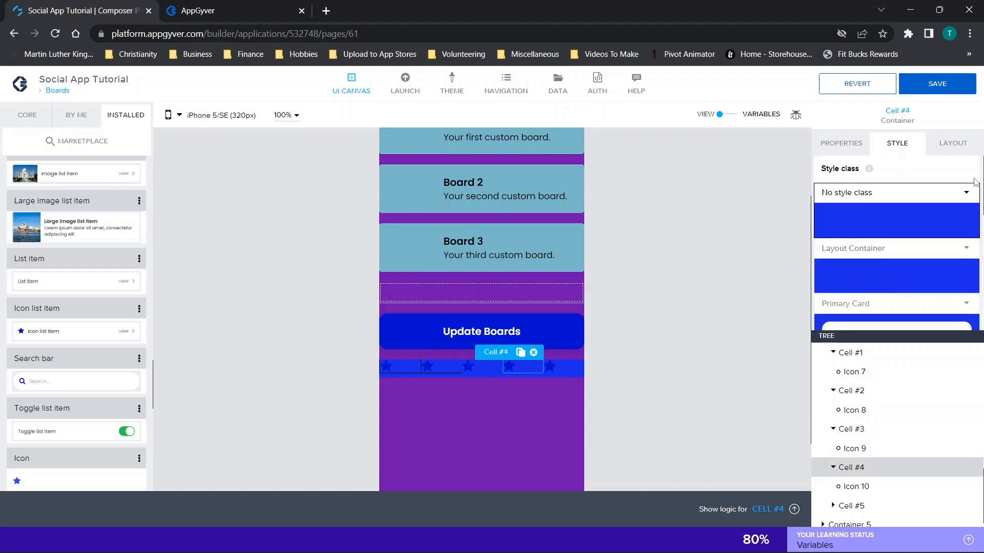
left_click(970, 196)
left_click(881, 212)
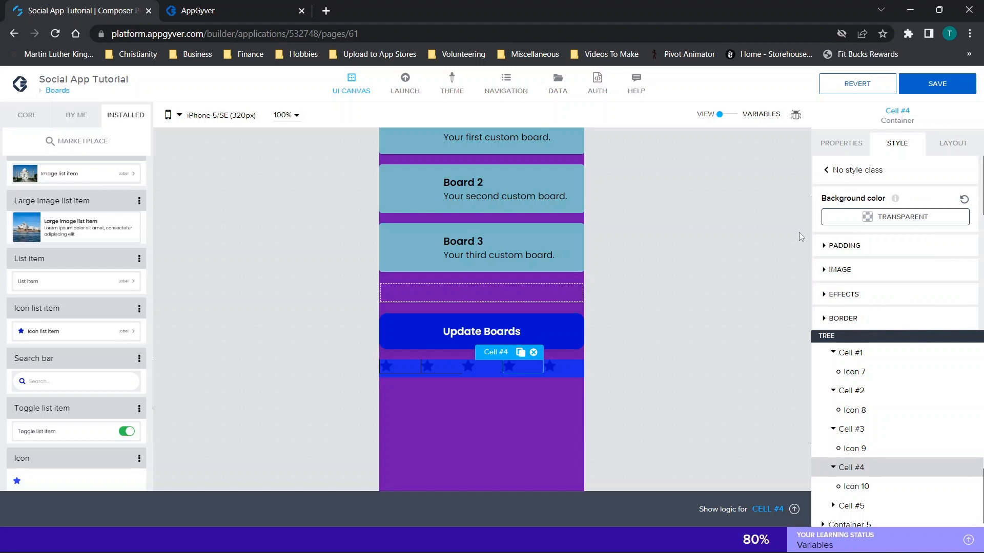
Set the shadow effect of the star row's Cell #4 to Medium.
left_click(847, 249)
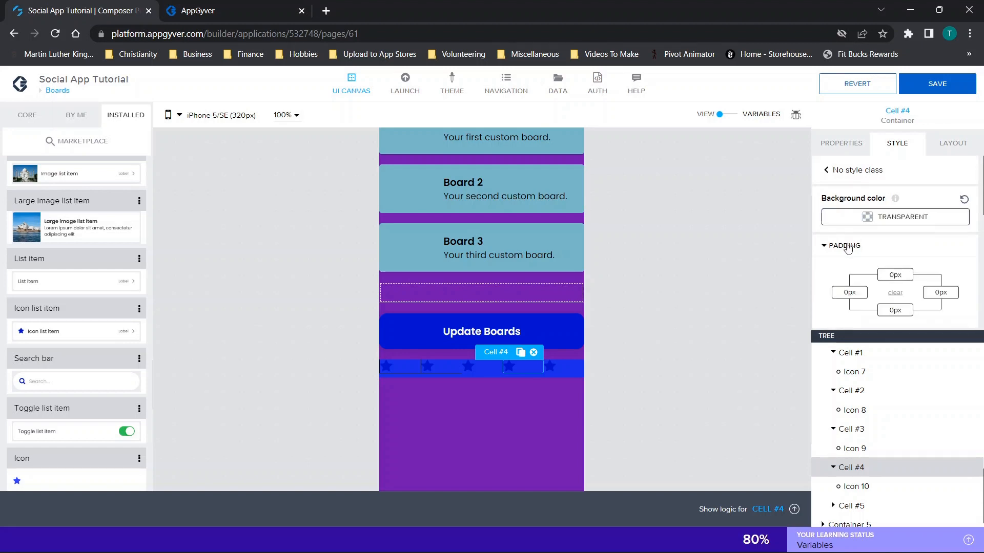
scroll(848, 249, "down", 3)
left_click(844, 215)
scroll(852, 234, "down", 1)
left_click(852, 231)
scroll(853, 245, "down", 1)
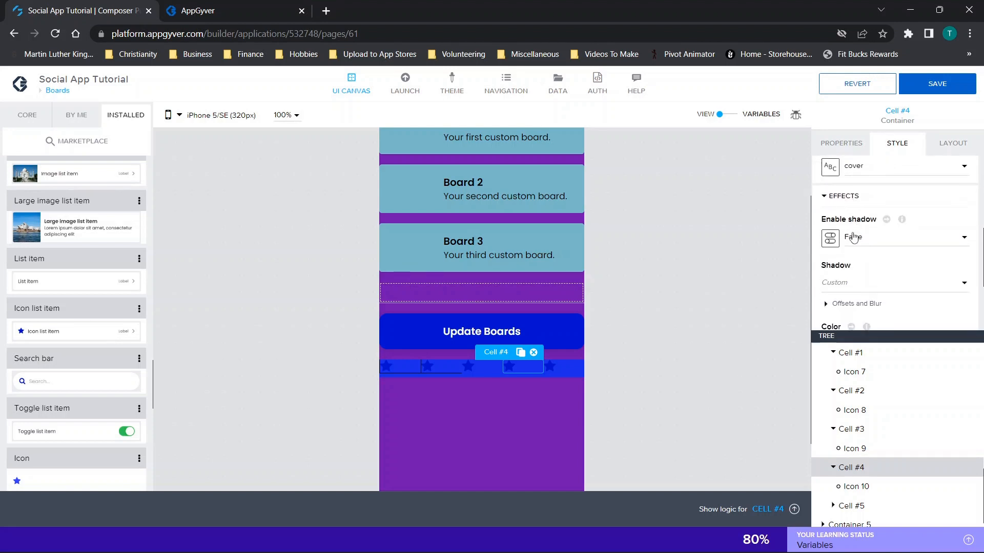
scroll(854, 259, "down", 1)
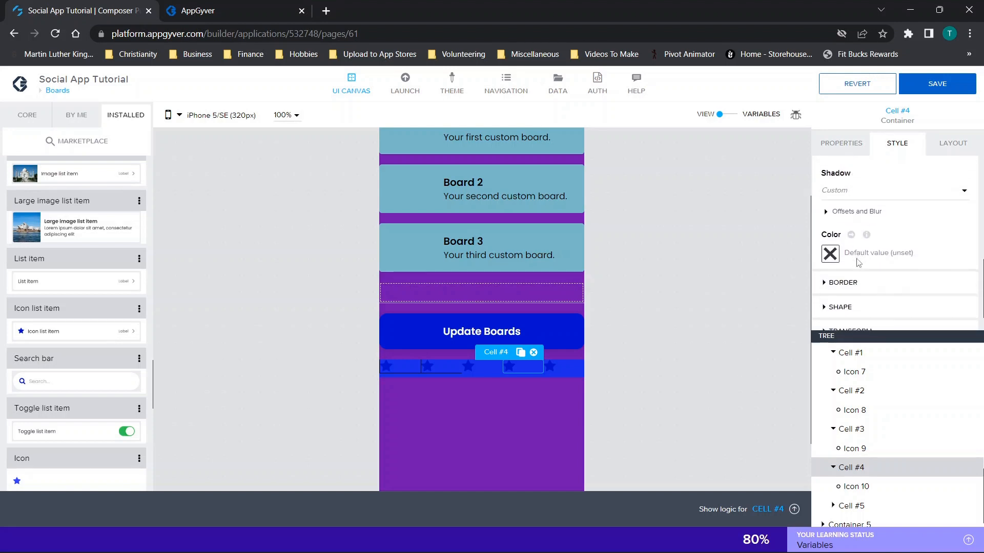
left_click(861, 193)
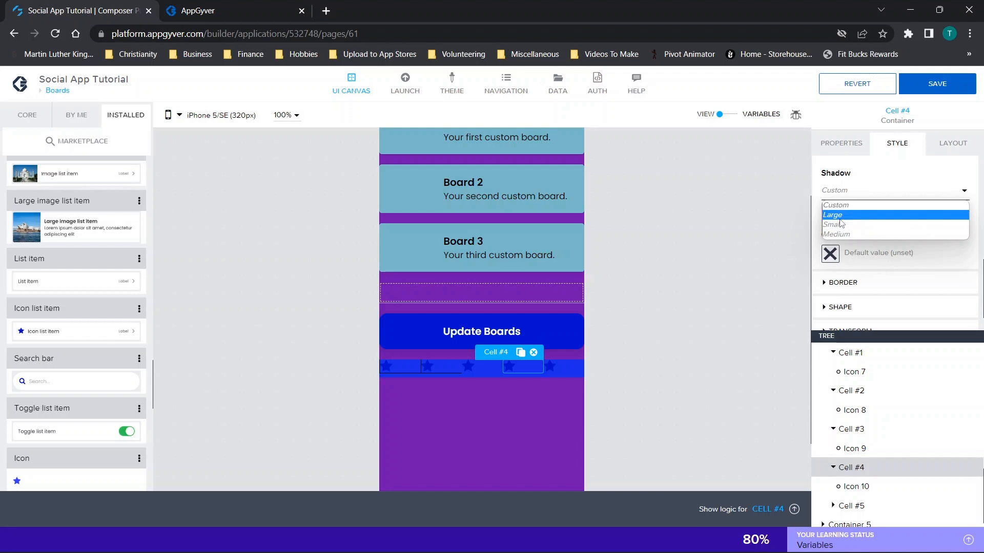
left_click(843, 236)
Set the individual right, bottom and left border widths of the star row's Cell #4 to 1.
scroll(866, 217, "down", 1)
left_click(836, 253)
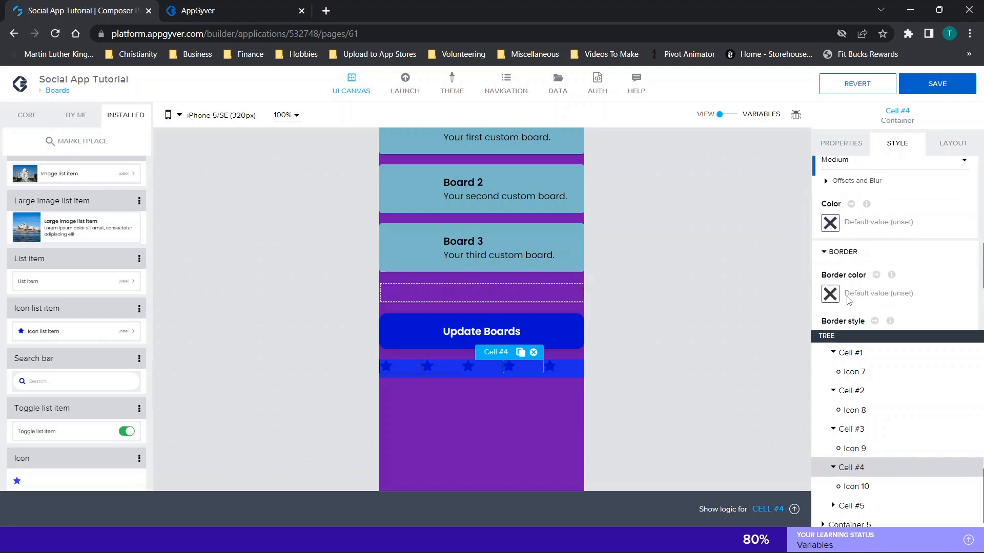
scroll(882, 287, "down", 2)
left_click(878, 279)
scroll(876, 267, "down", 3)
left_click(872, 238)
type("1")
key("Tab")
type("1")
key("Tab")
type("1")
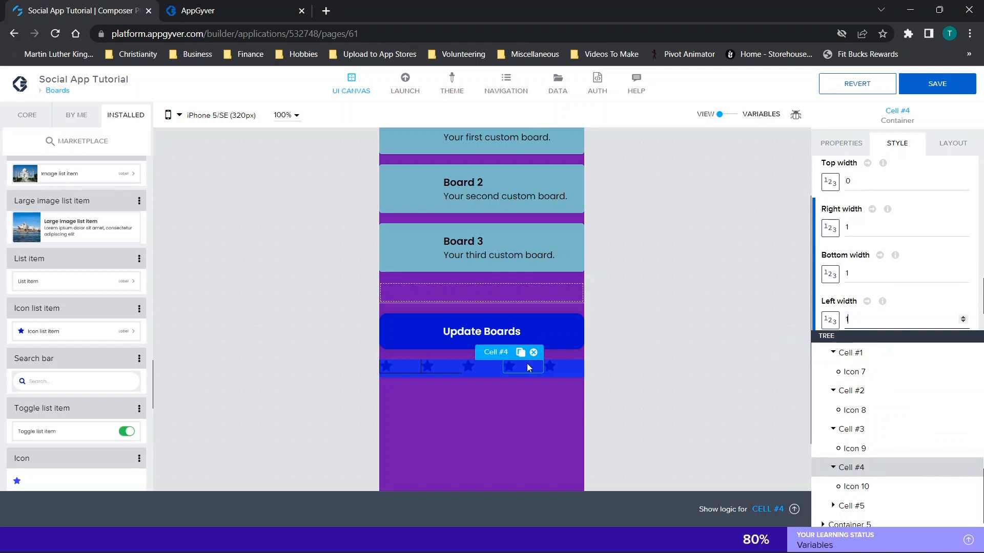
Select Cell #5 of the star row and open its style for editing with no style class.
left_click(487, 367)
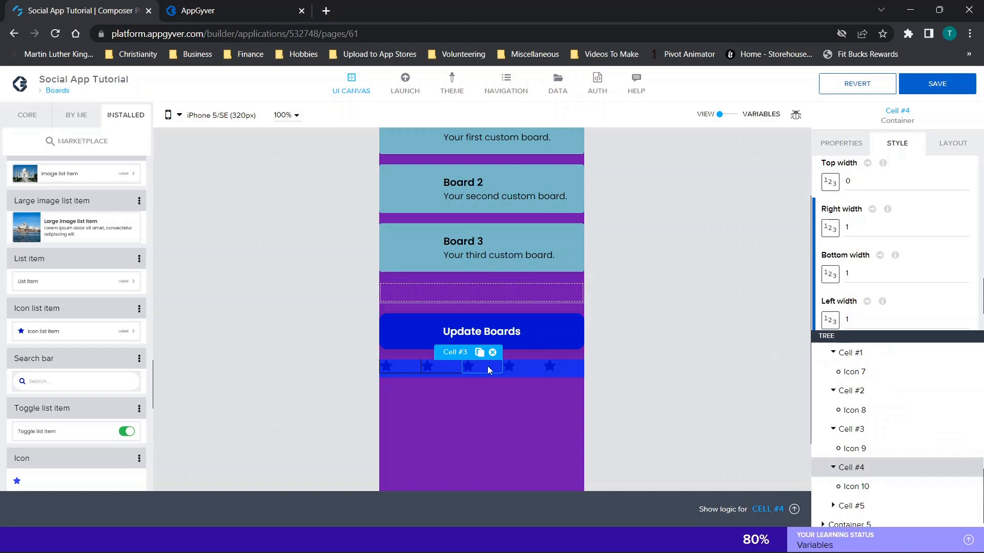
left_click(567, 365)
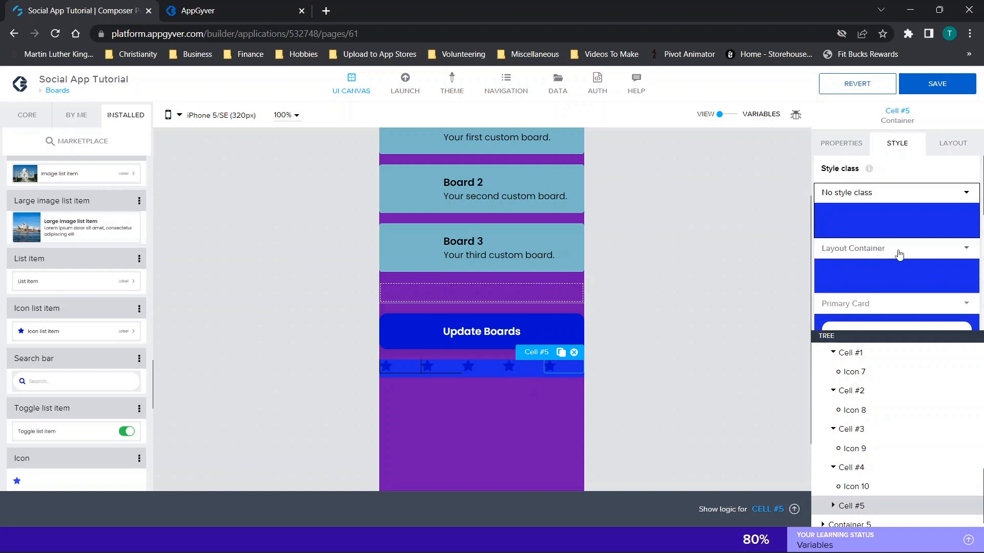
left_click(966, 195)
left_click(908, 211)
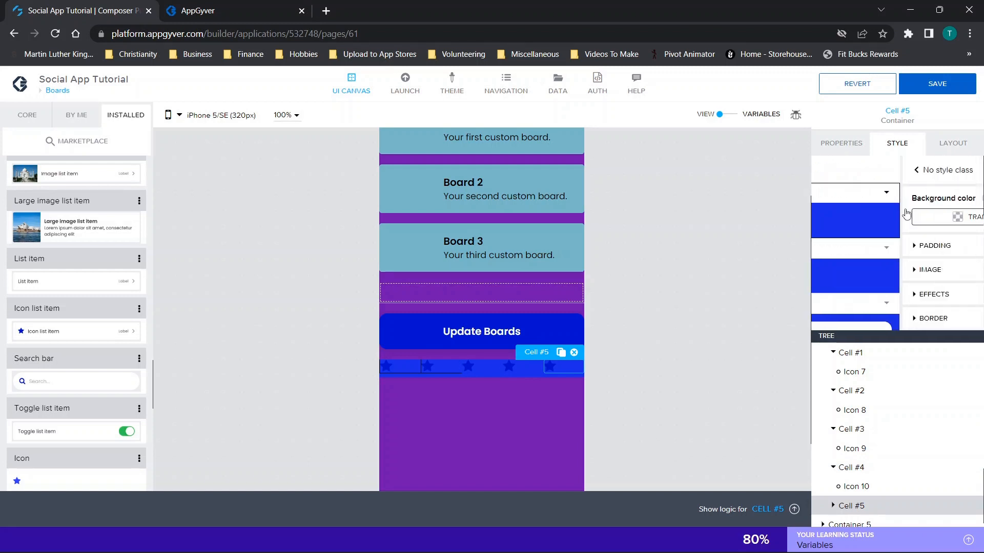
Set the individual bottom and left border widths of the star row's Cell #5 to 1, with the right width at 0.
scroll(860, 278, "down", 2)
left_click(856, 250)
scroll(874, 279, "down", 2)
scroll(871, 283, "down", 1)
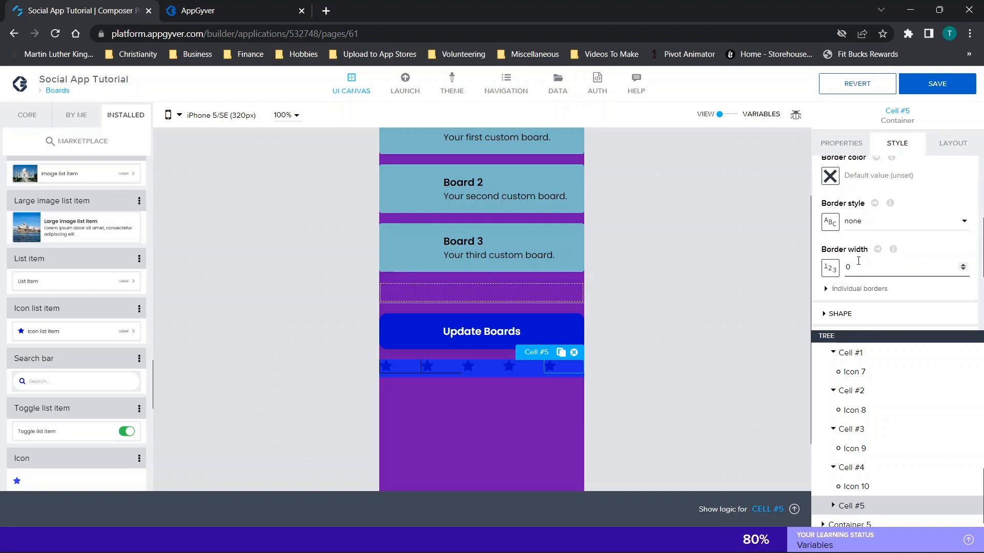
left_click(858, 288)
scroll(856, 287, "down", 2)
left_click_drag(851, 286, 812, 293)
type("1")
scroll(918, 266, "down", 2)
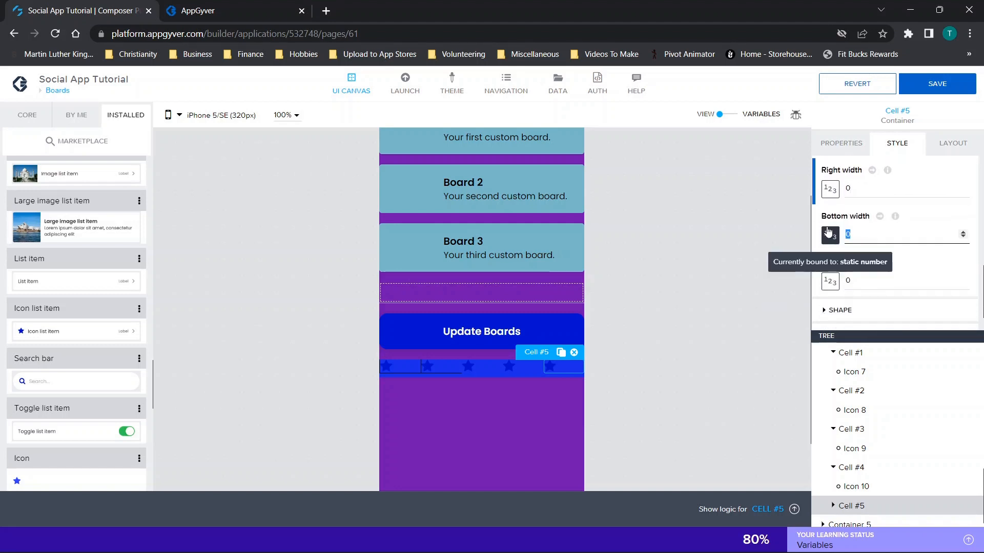
double_click(849, 281)
type("1")
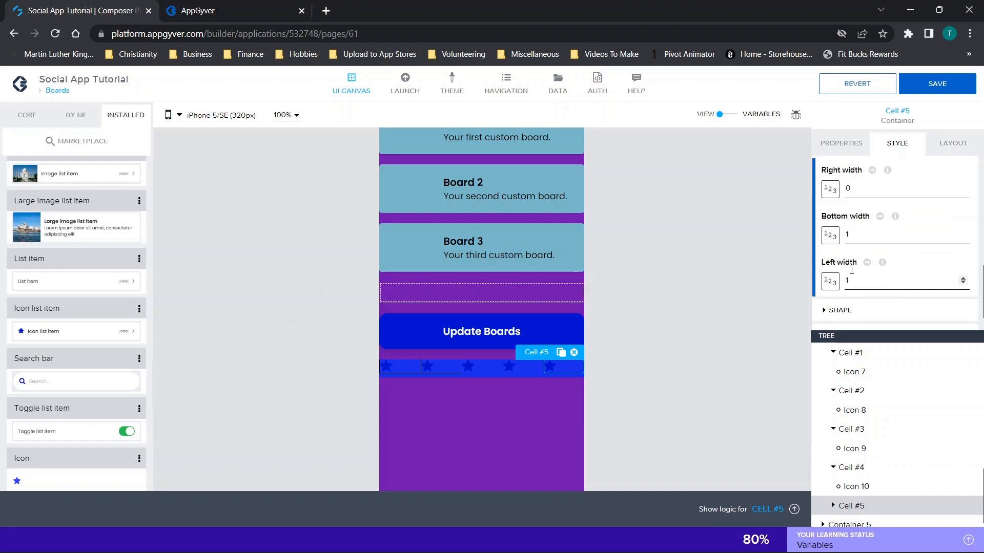
Save the app, switch to the app preview and open the Boards page from the navigation bar's newspaper cell.
left_click(932, 84)
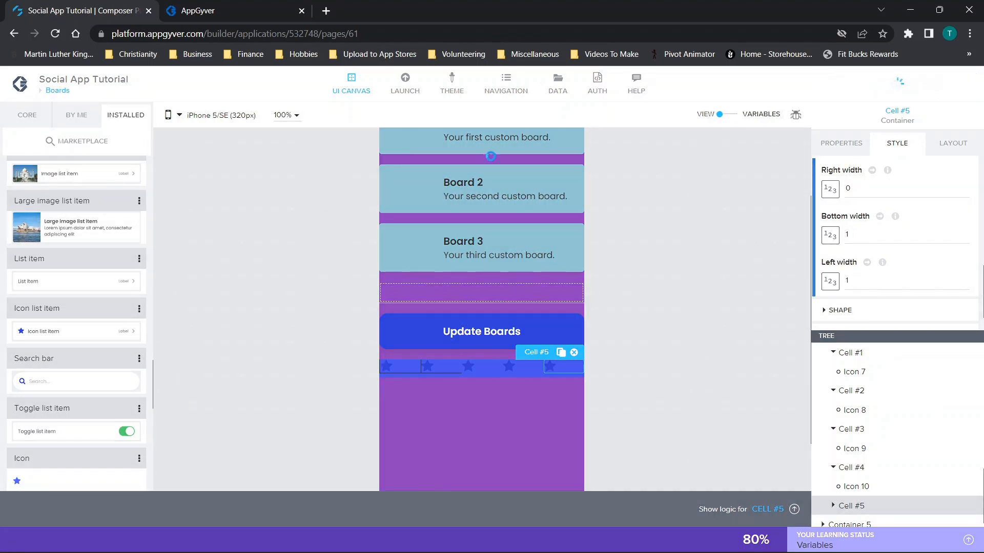
left_click(221, 4)
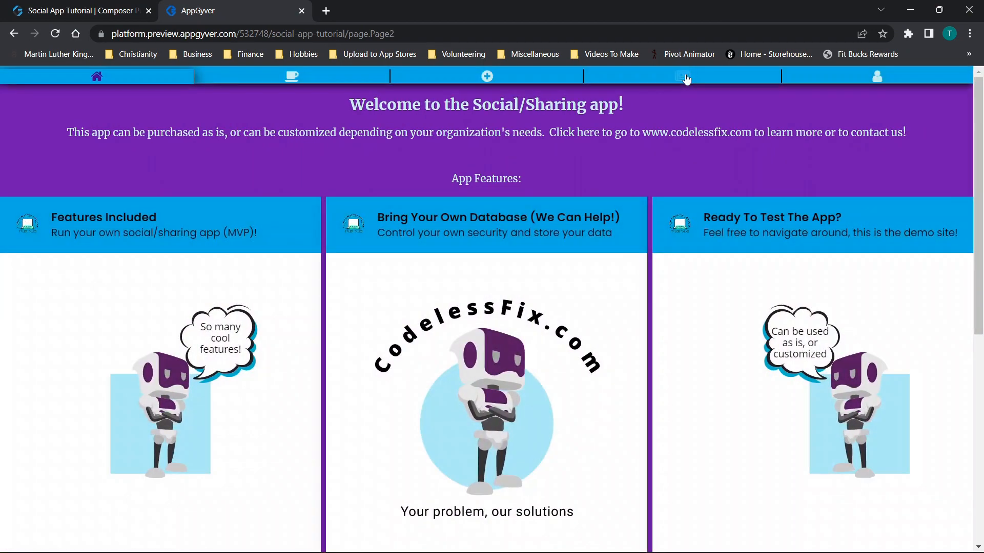
left_click(685, 78)
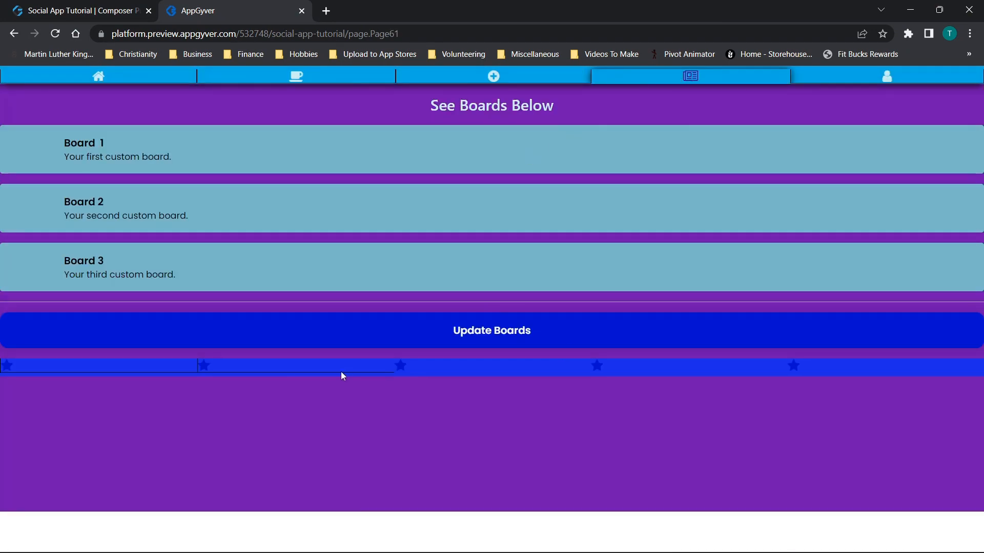
Return to the AppGyver composer and set the border style of Cell #3 in the lower star-icon row to solid.
left_click(77, 10)
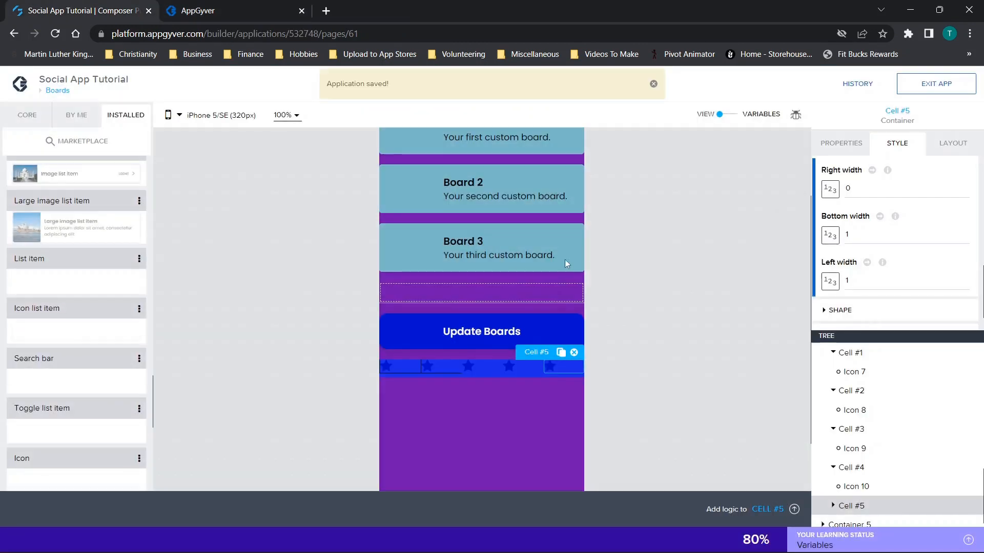
left_click(481, 373)
left_click(843, 270)
scroll(859, 267, "down", 3)
scroll(858, 252, "down", 2)
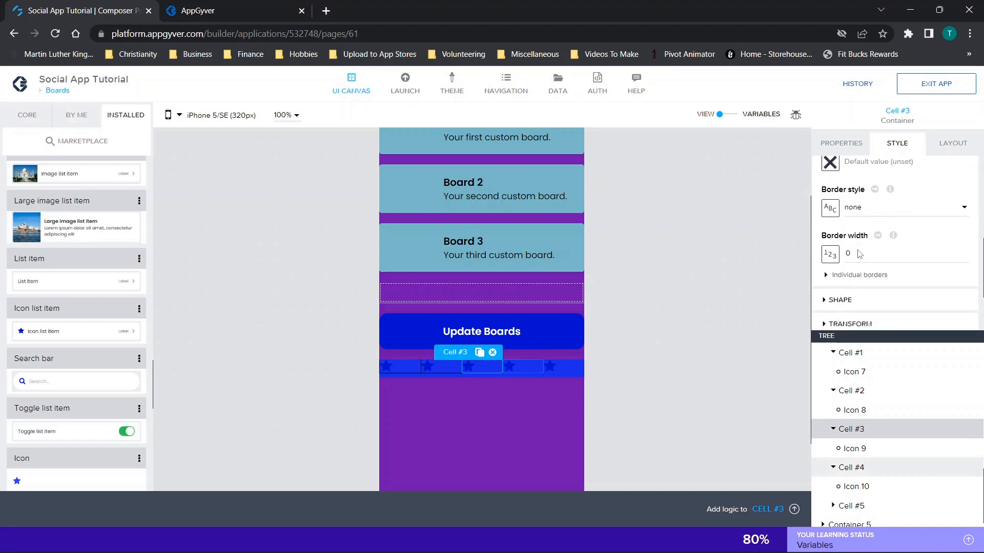
scroll(839, 274, "down", 1)
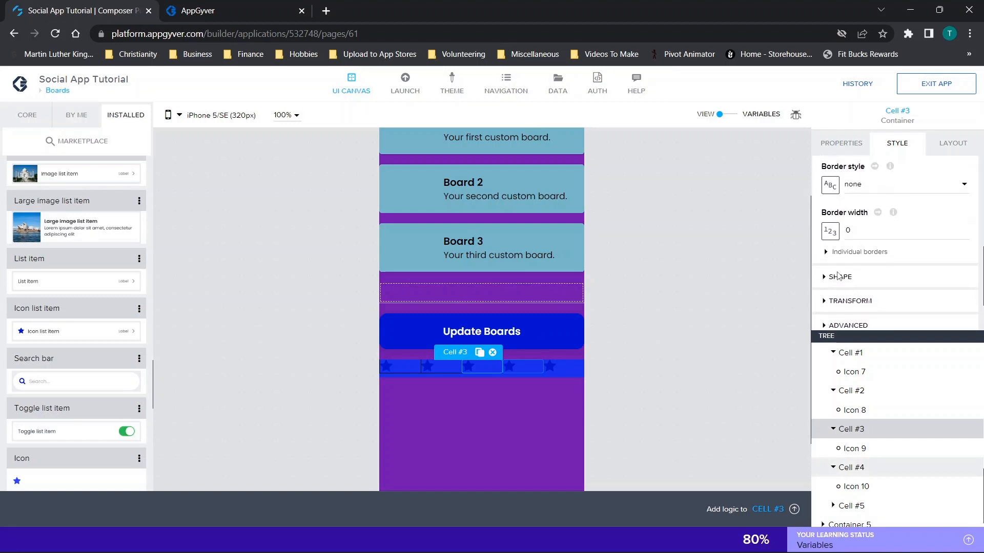
left_click(838, 245)
scroll(861, 269, "down", 4)
scroll(860, 269, "up", 1)
scroll(861, 268, "up", 3)
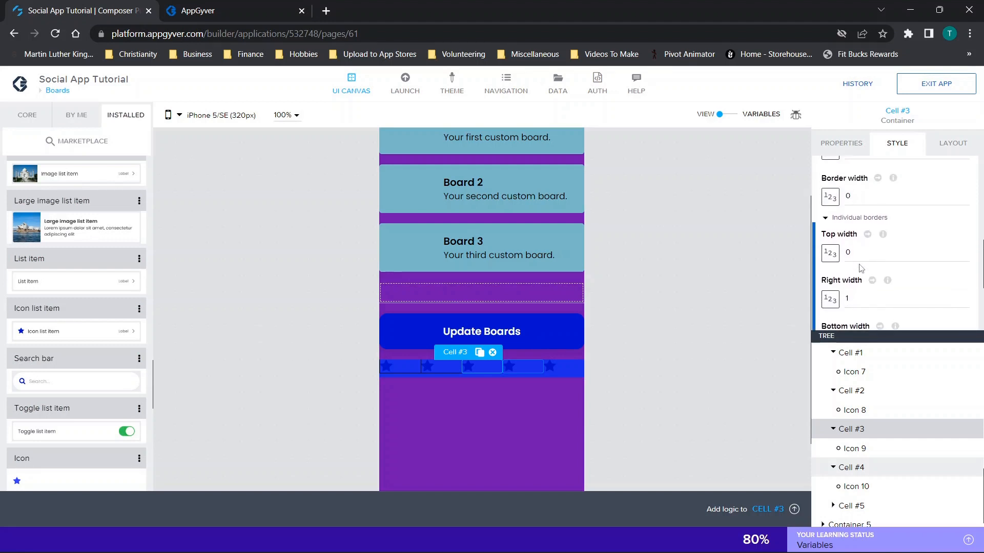
left_click(868, 231)
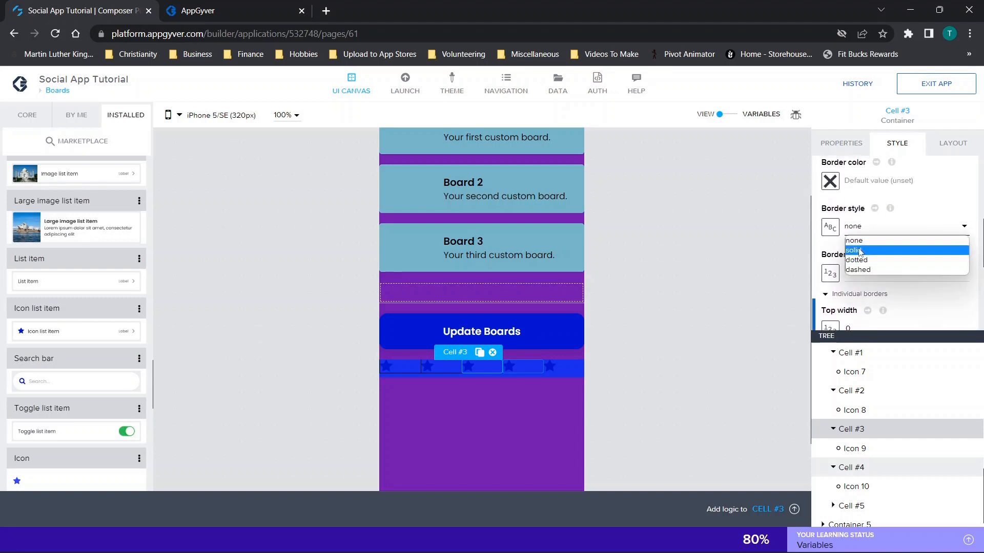
left_click(859, 250)
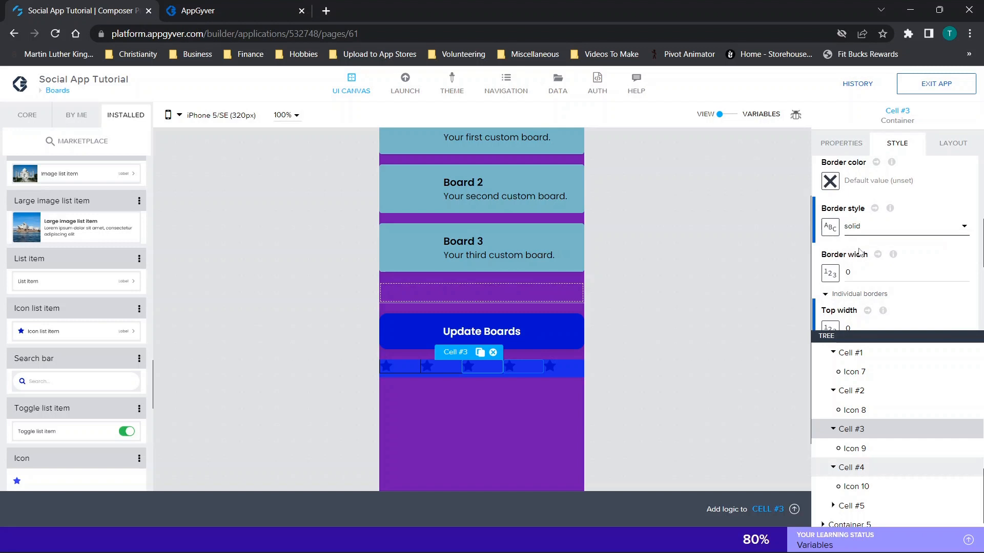
Set the border style of Cell #4 in the lower star-icon row to solid.
left_click(532, 365)
scroll(877, 253, "down", 5)
scroll(878, 253, "down", 2)
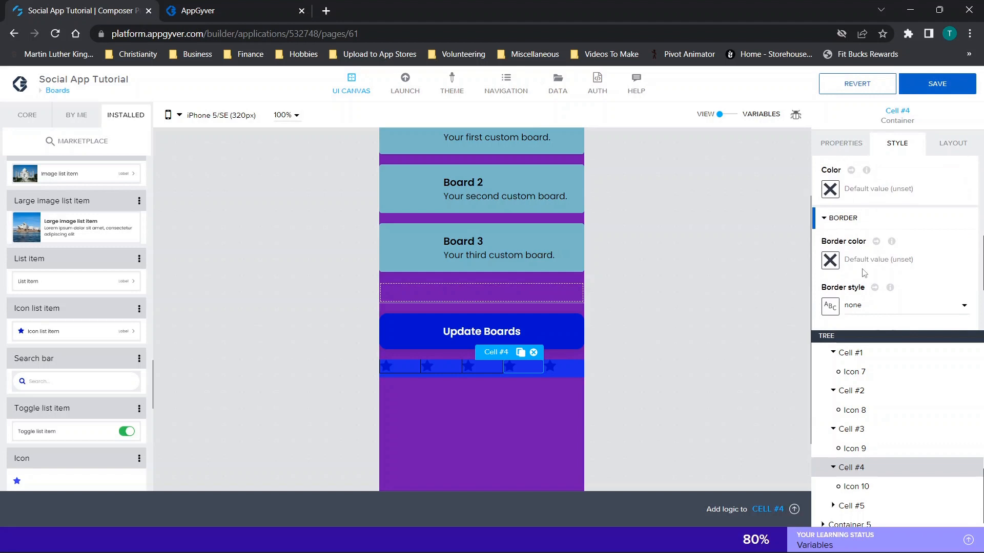
left_click(859, 272)
left_click(858, 293)
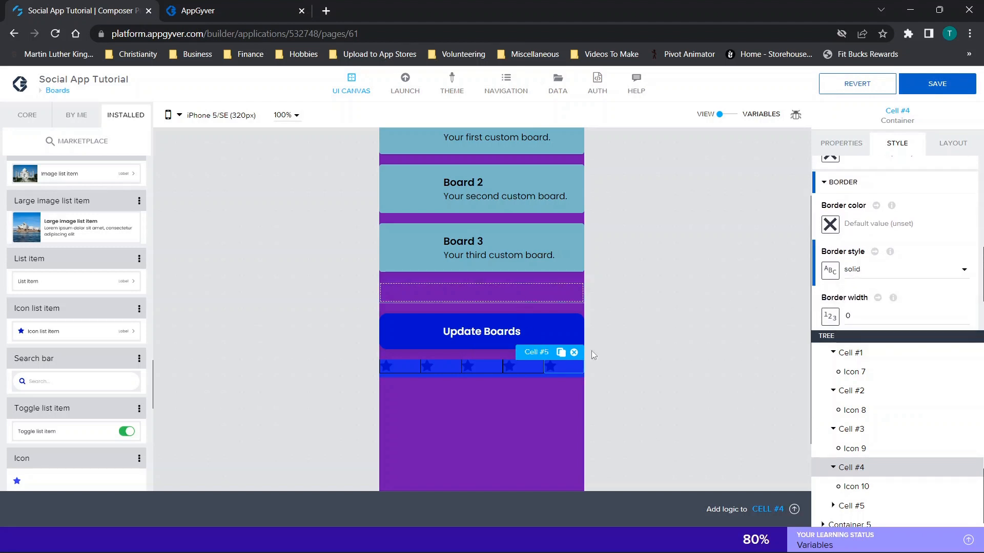
Set the border style of Cell #5 in the lower star-icon row to solid.
left_click(578, 364)
scroll(894, 231, "down", 1)
left_click(844, 203)
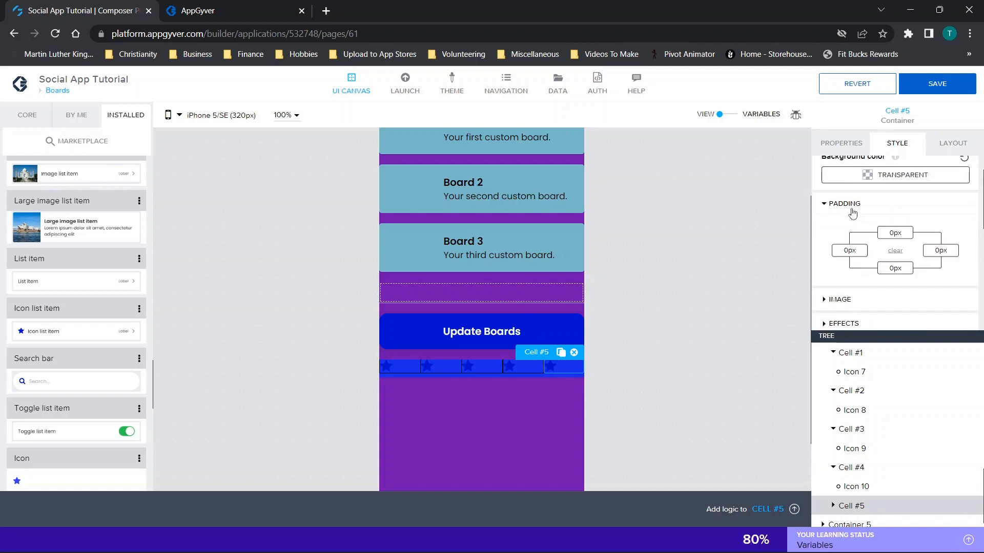
scroll(870, 234, "down", 3)
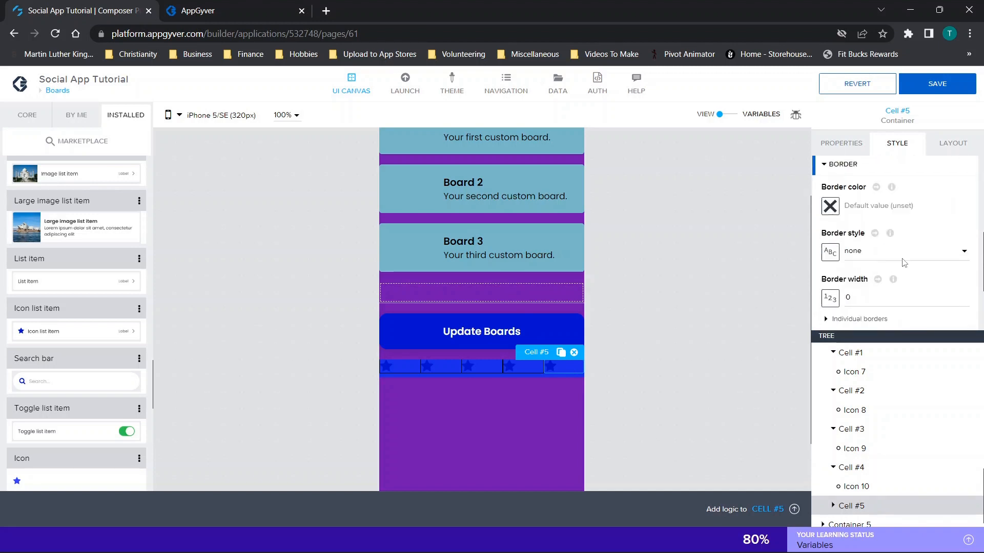
left_click(883, 245)
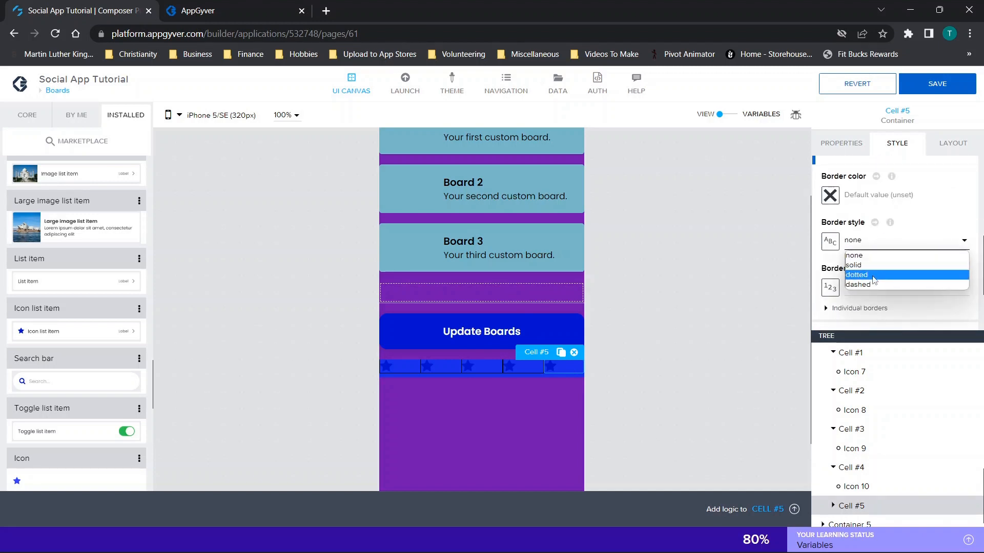
left_click(863, 265)
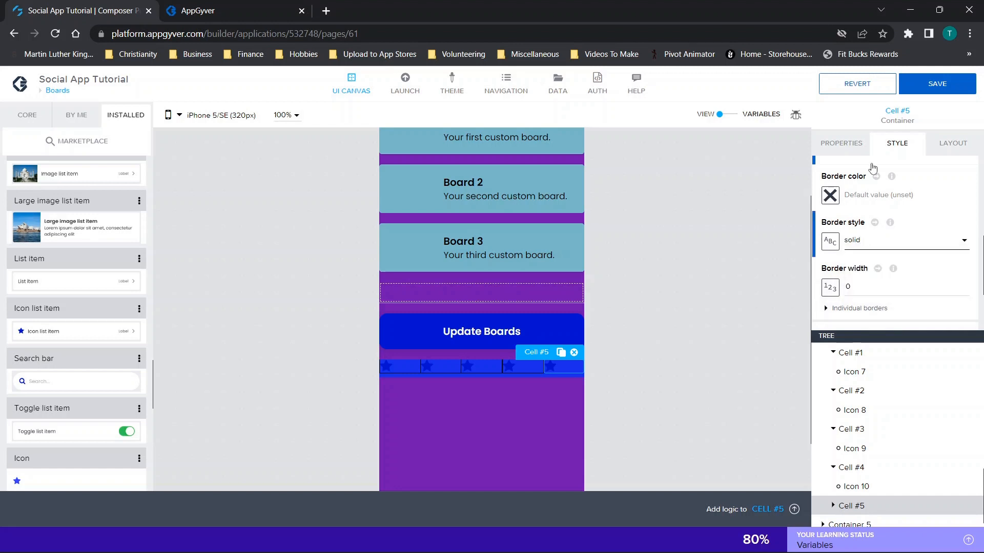
Set the individual right border width of Cell #5 to 1.
scroll(968, 221, "down", 1)
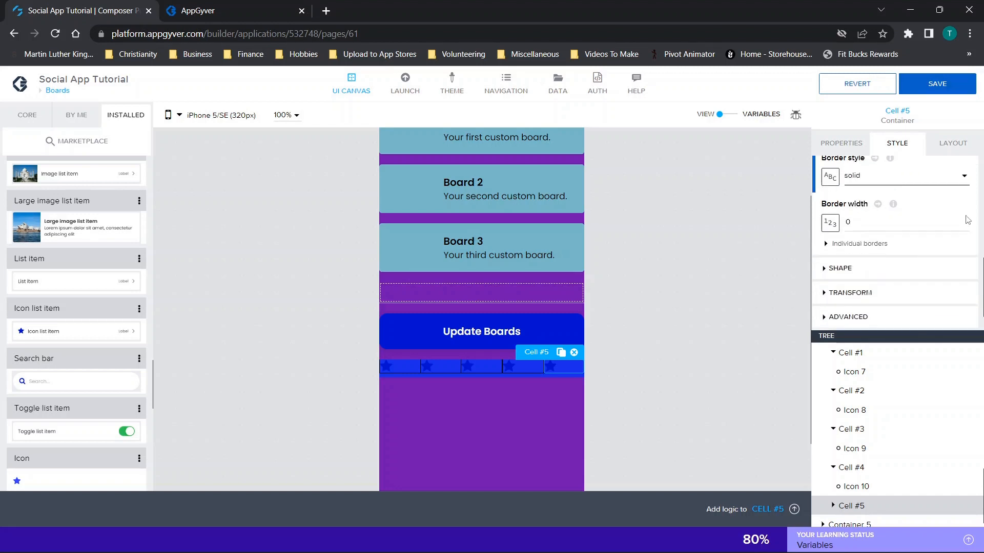
left_click(861, 234)
scroll(862, 241, "down", 1)
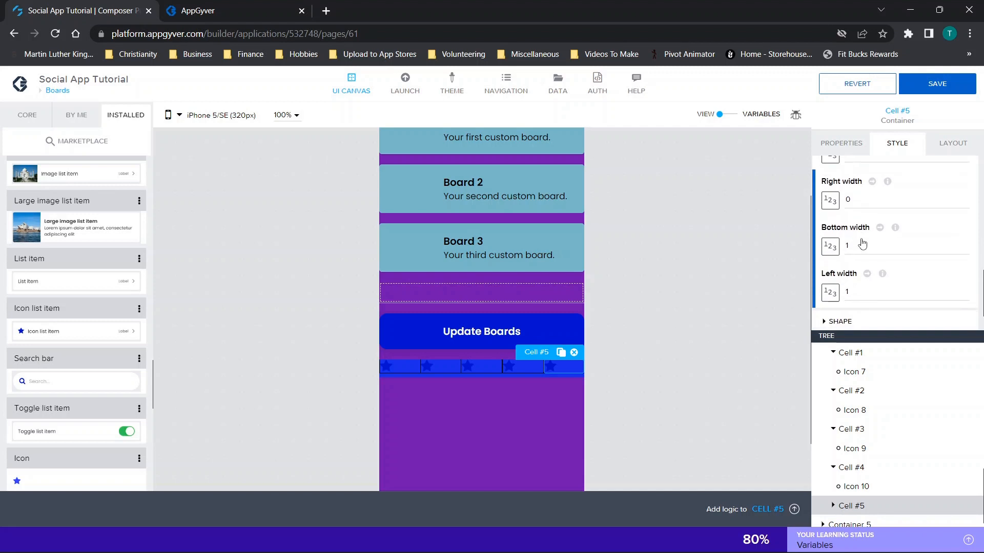
scroll(878, 236, "up", 1)
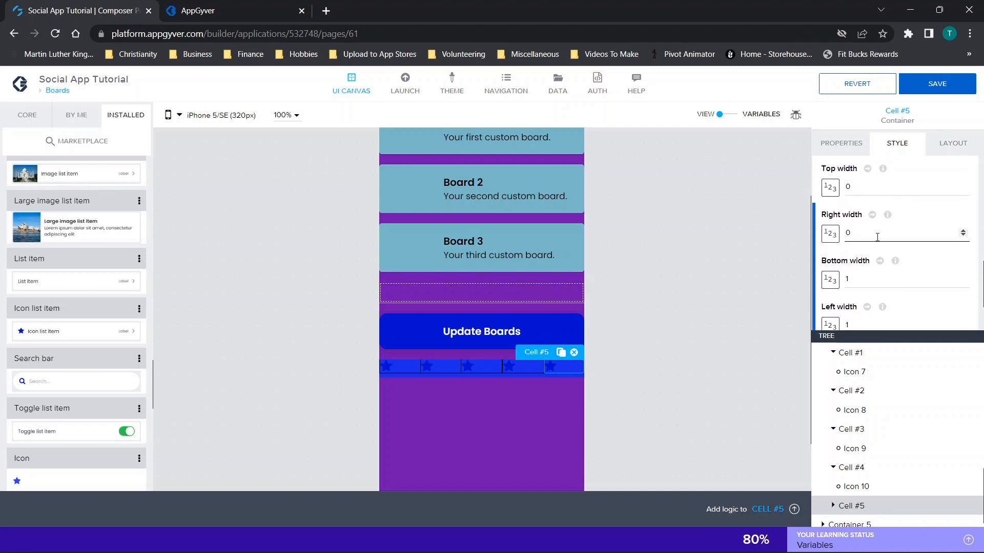
type("1")
Save the app and check the star row's cell borders on the Boards page of the preview.
left_click(518, 378)
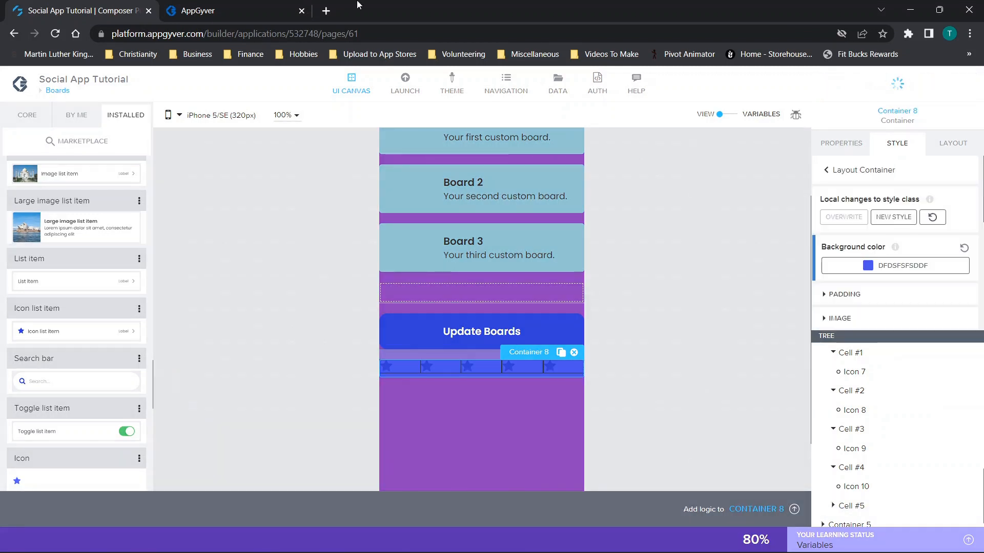
left_click(264, 6)
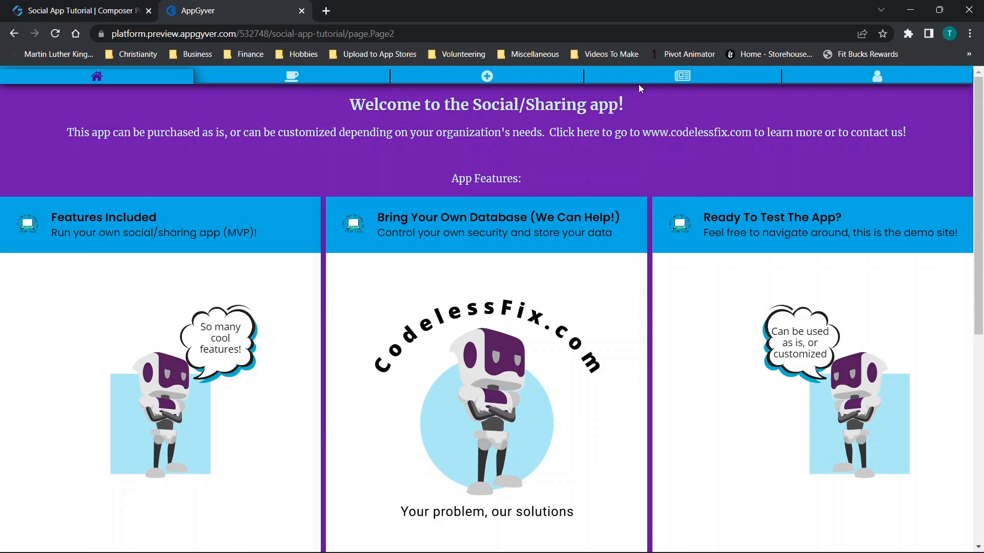
left_click(638, 82)
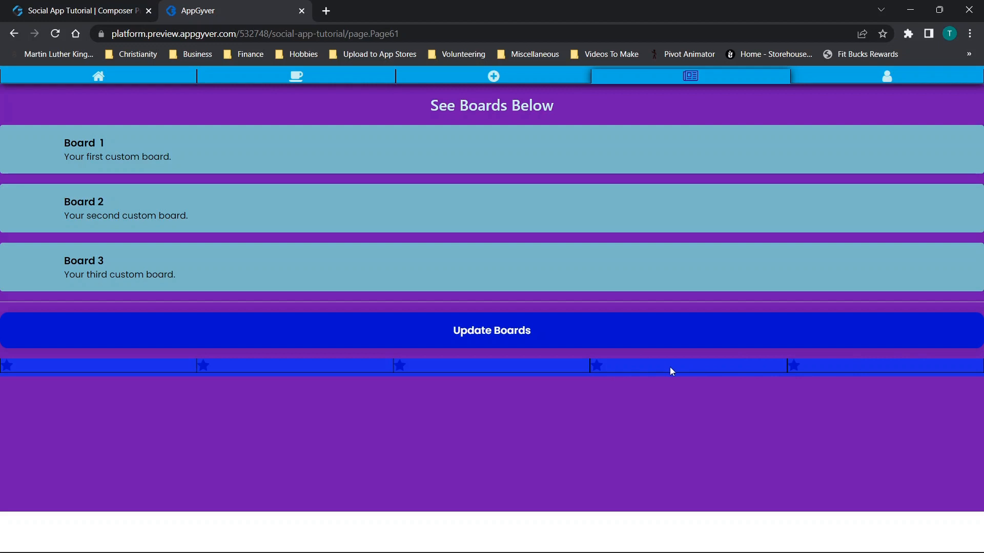
Return to the composer and enable the shadow effect for Cell #4 in the lower star-icon row.
left_click(127, 5)
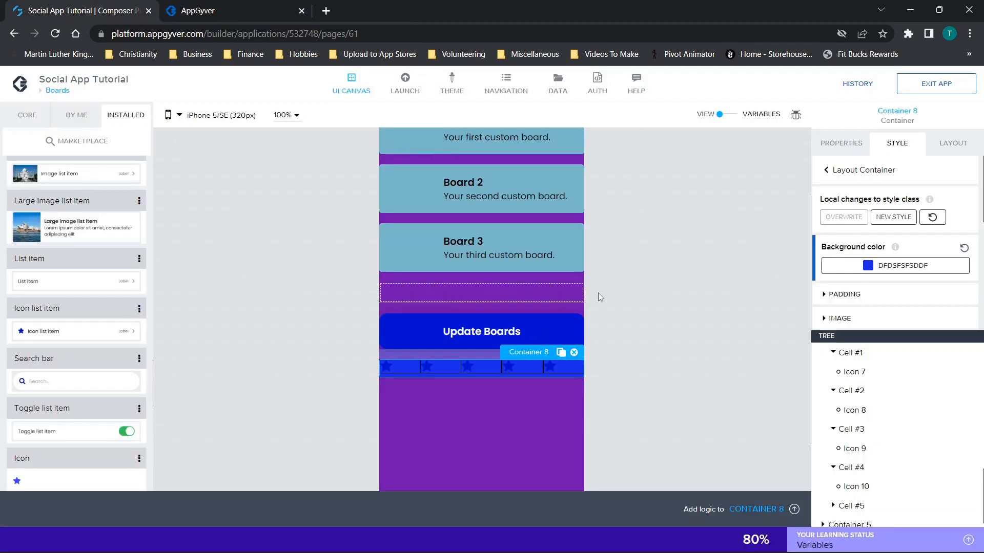
left_click(527, 371)
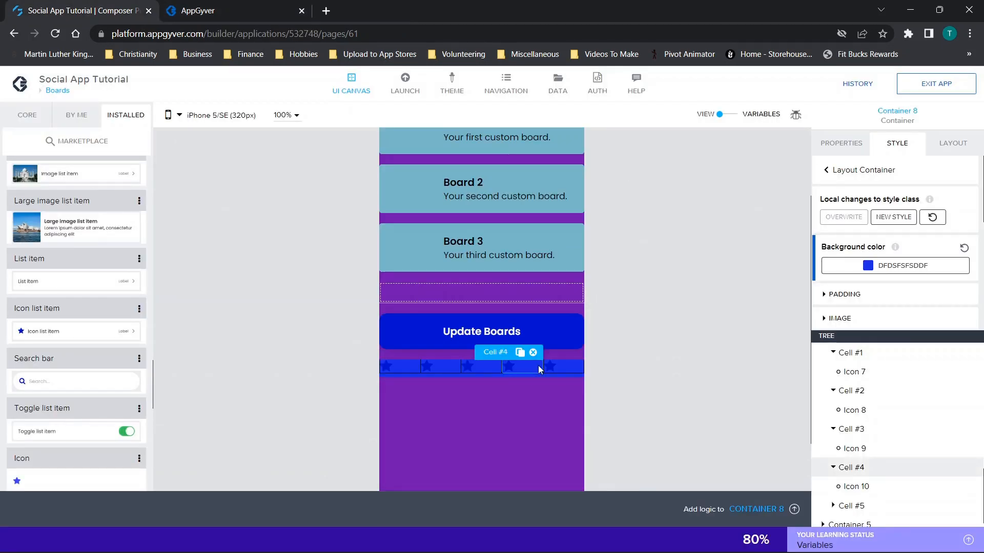
scroll(870, 259, "down", 2)
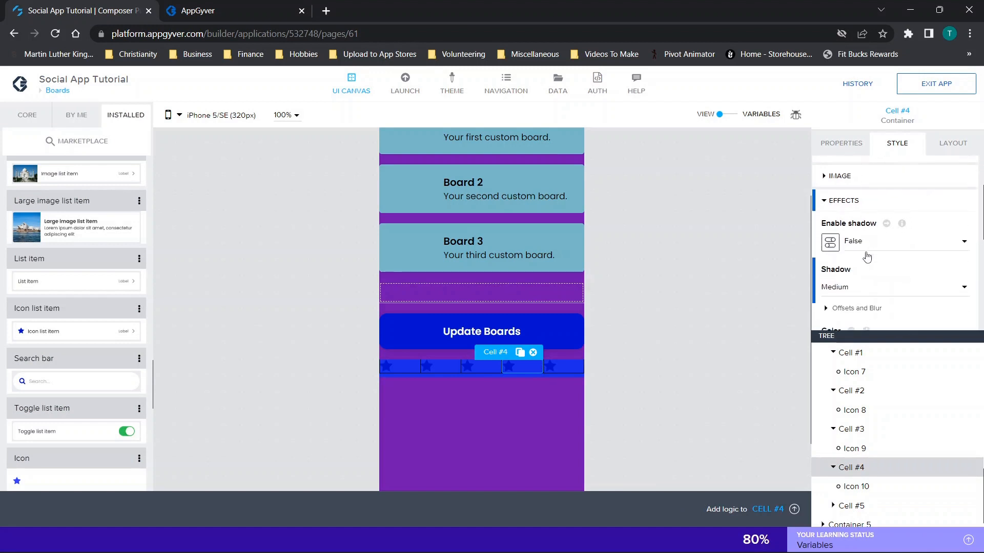
left_click(866, 248)
left_click(866, 257)
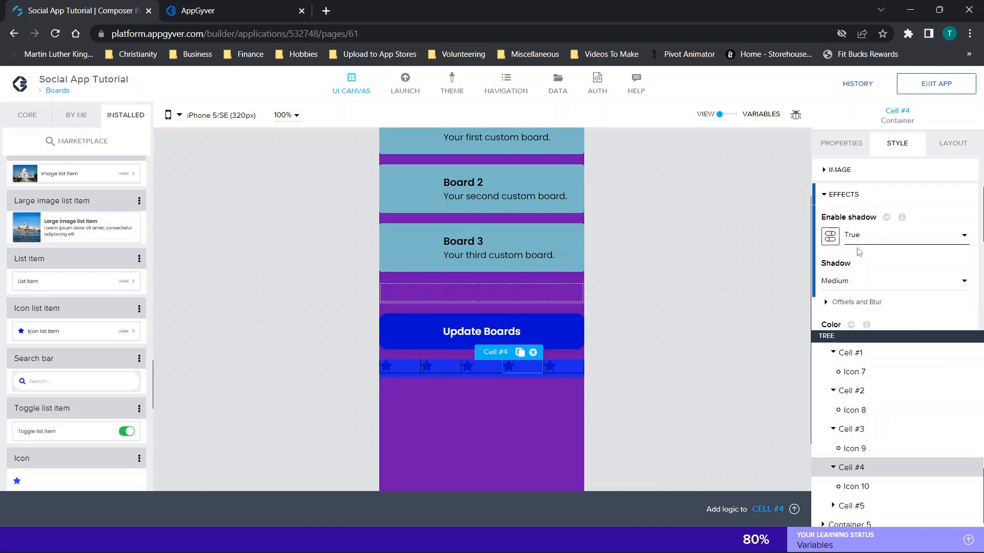
Save the app and check the fourth cell's shadow on the Boards page of the preview.
left_click(922, 88)
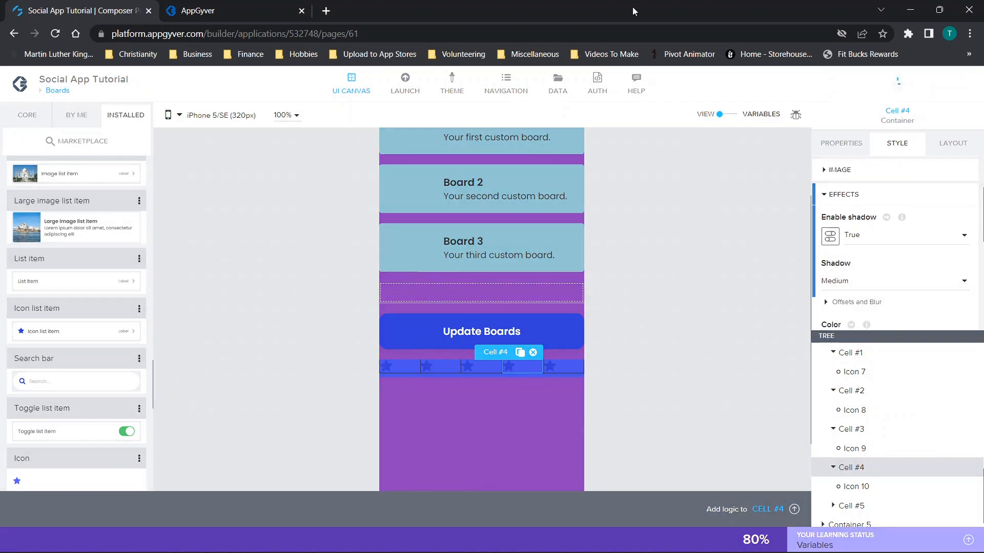
left_click(276, 4)
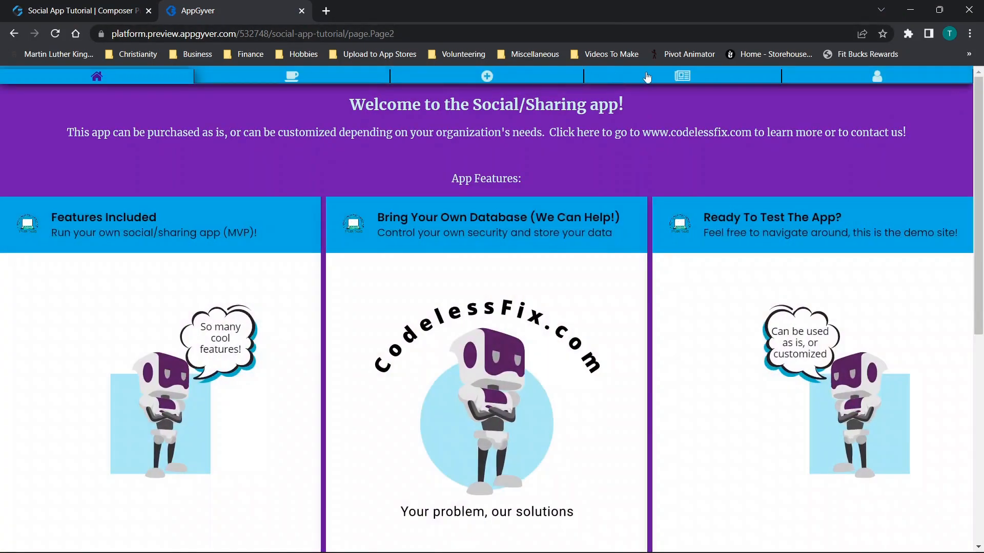
left_click(646, 78)
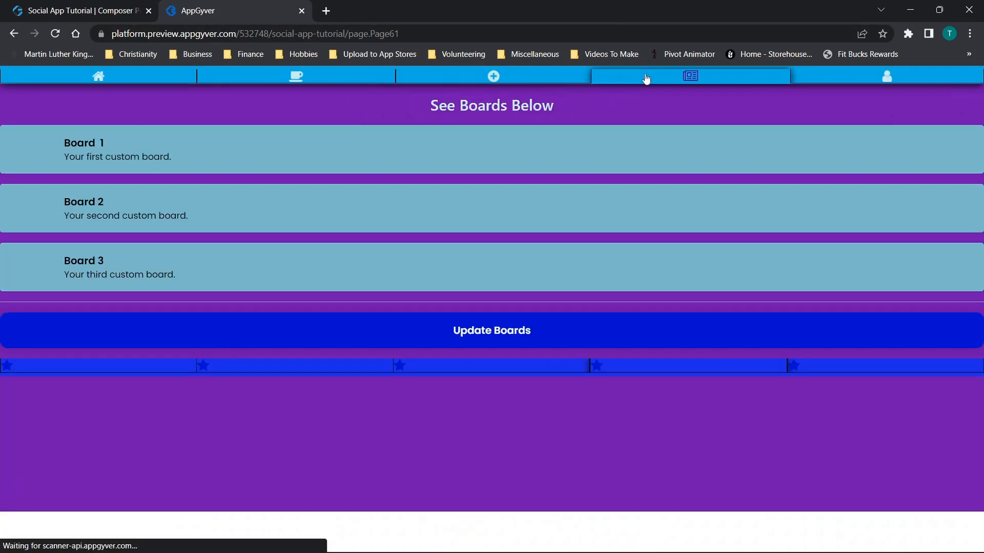
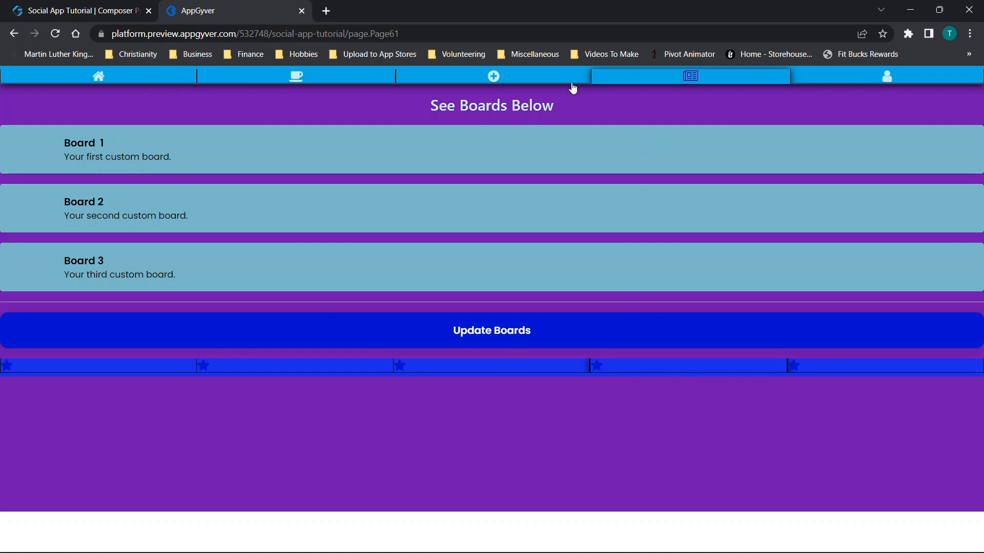
Back in the composer, examine the layout and alignment settings of Cell #1 and Icon 5 in the existing top navigation row, Row 2.
left_click(72, 6)
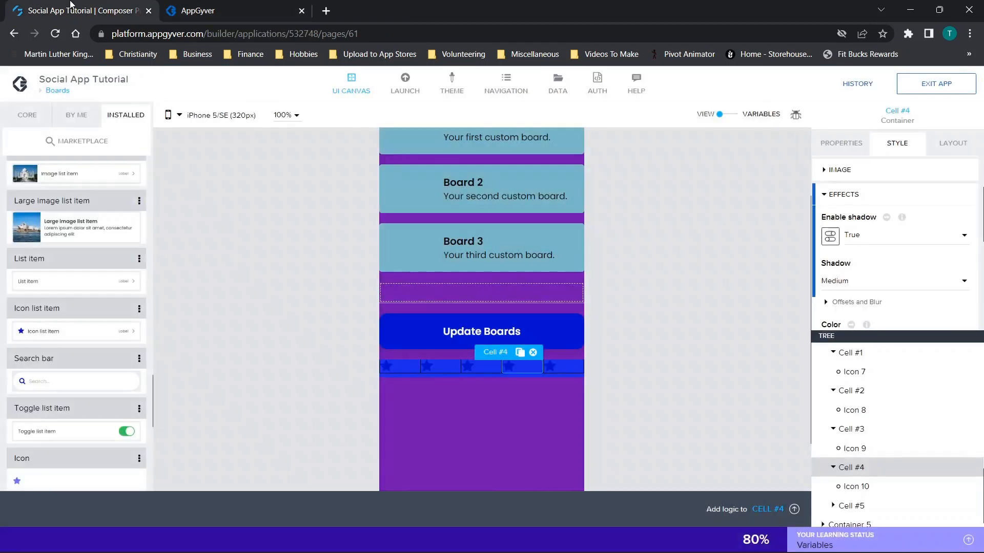
scroll(623, 243, "up", 1)
scroll(623, 243, "up", 1)
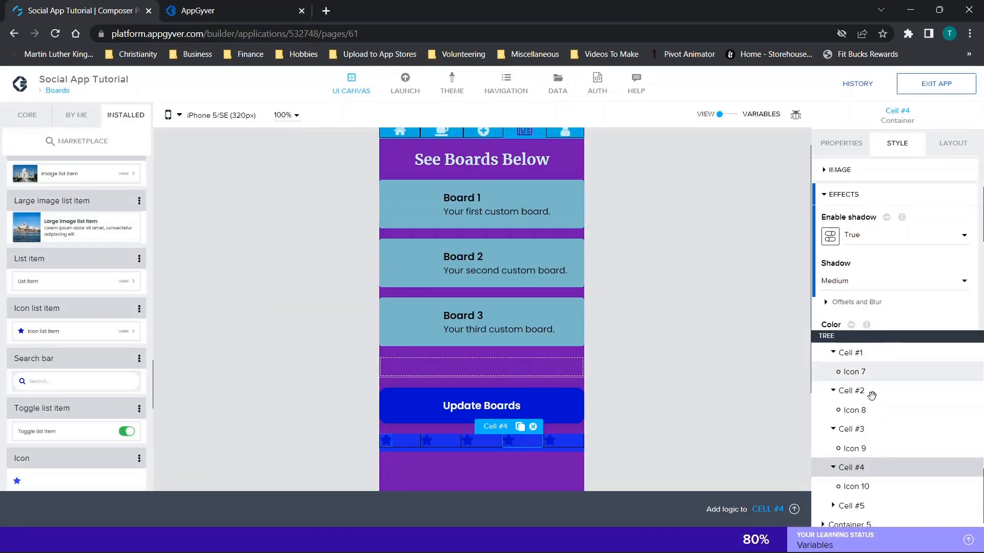
scroll(848, 393, "up", 3)
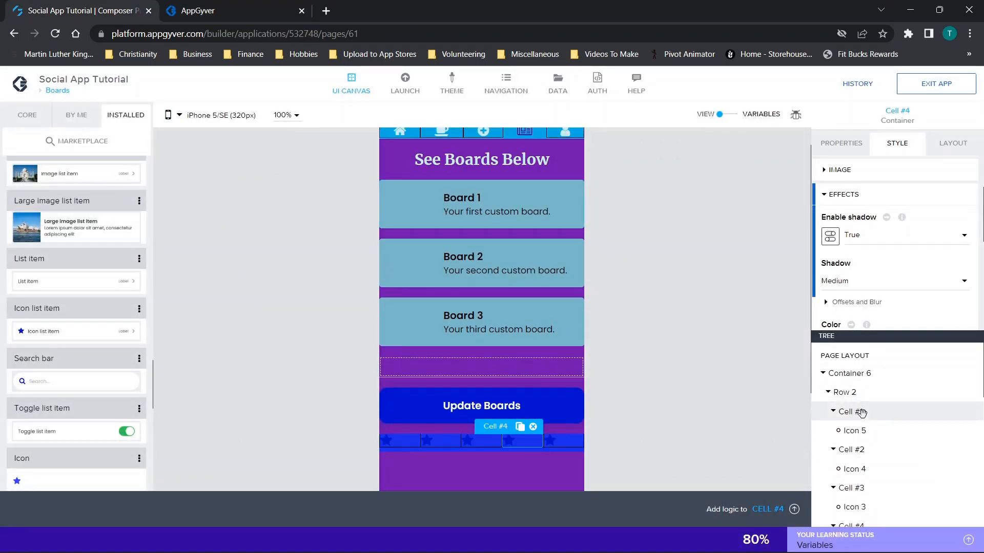
left_click(874, 412)
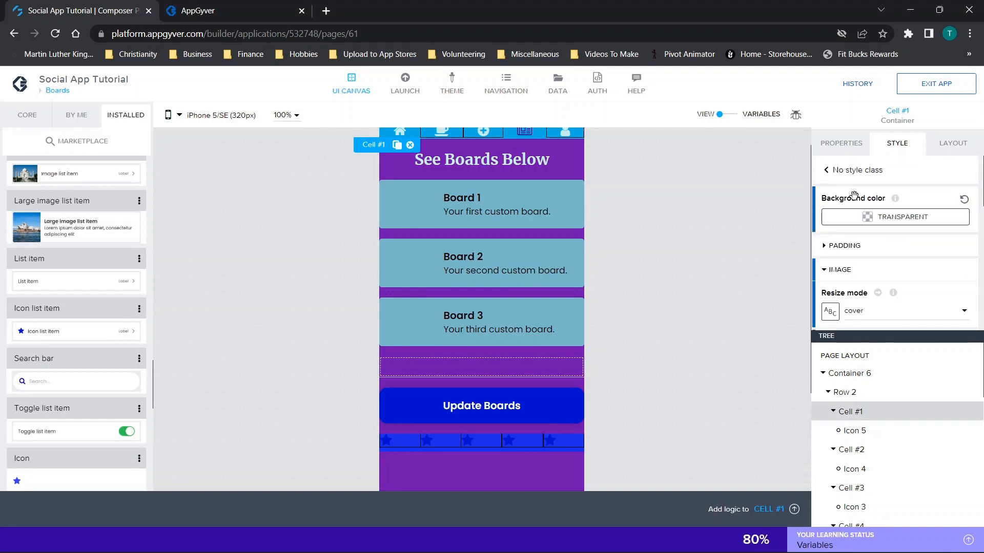
left_click(952, 143)
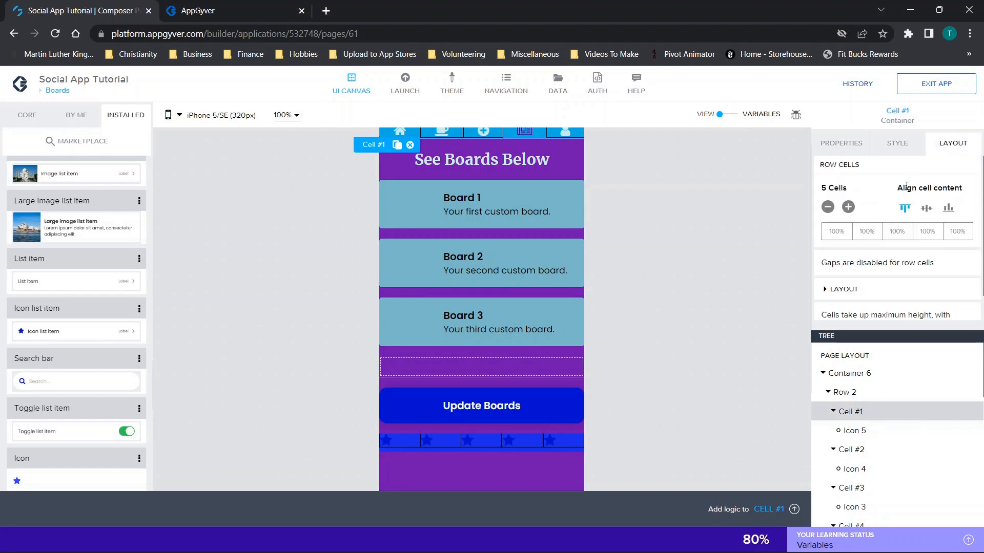
scroll(907, 186, "down", 1)
left_click(845, 265)
scroll(845, 267, "down", 5)
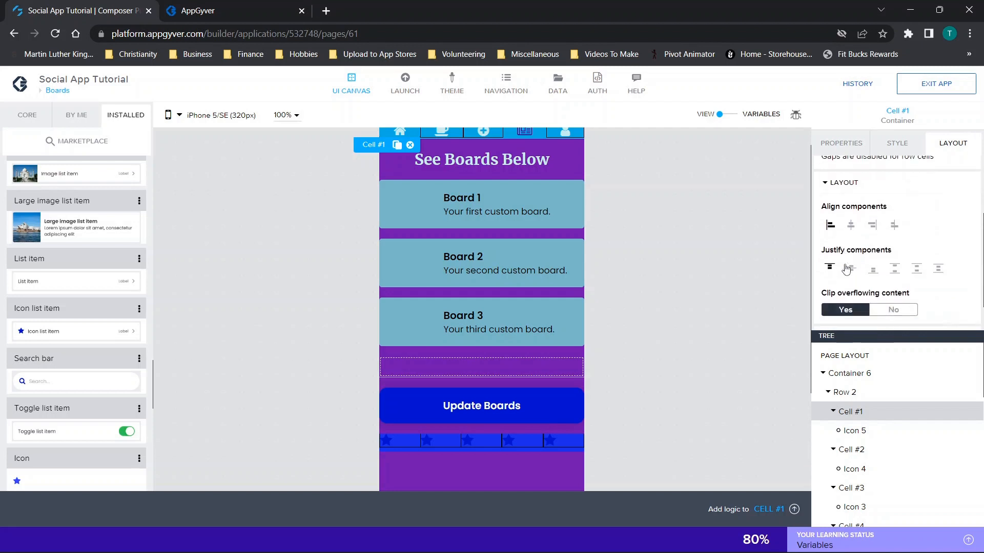
left_click(853, 431)
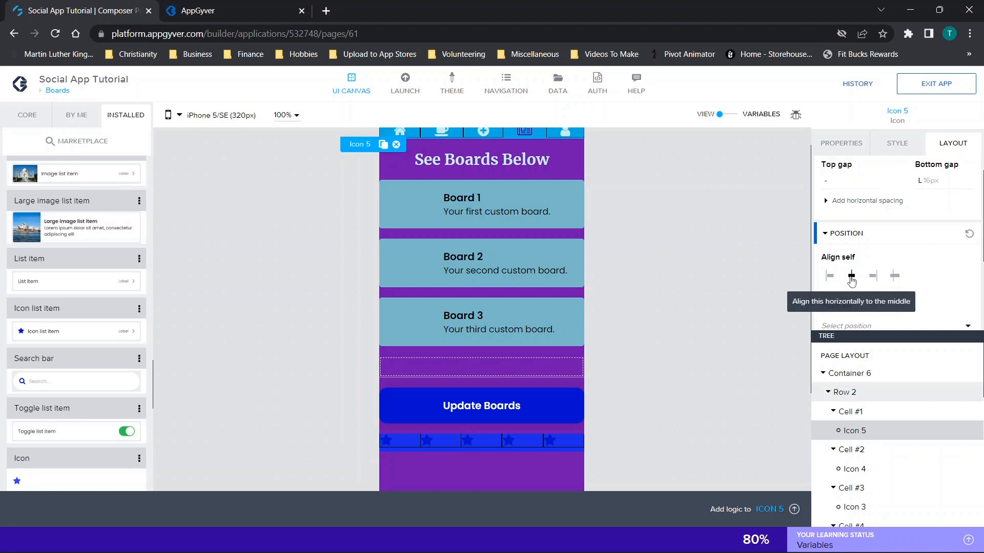
scroll(853, 280, "down", 2)
scroll(868, 245, "down", 1)
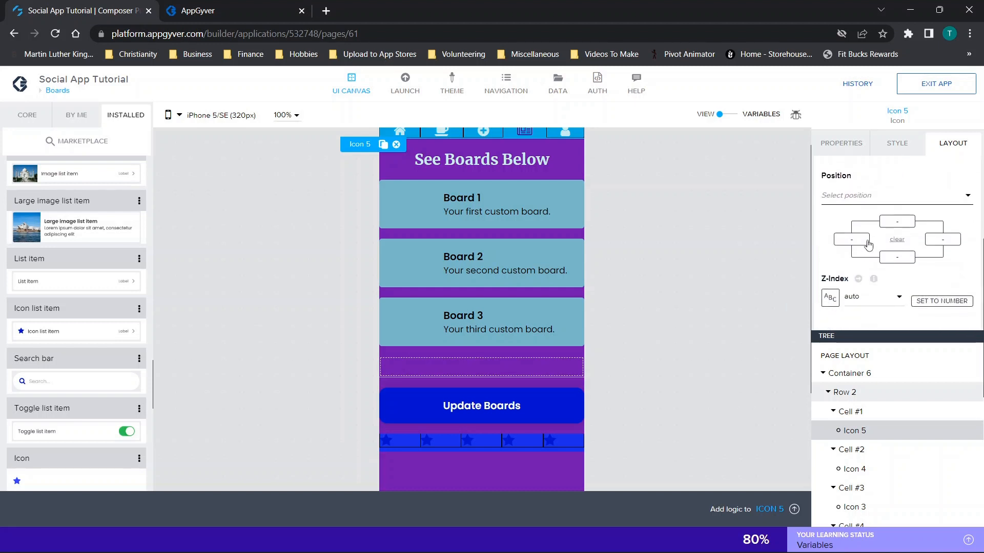
scroll(898, 239, "up", 2)
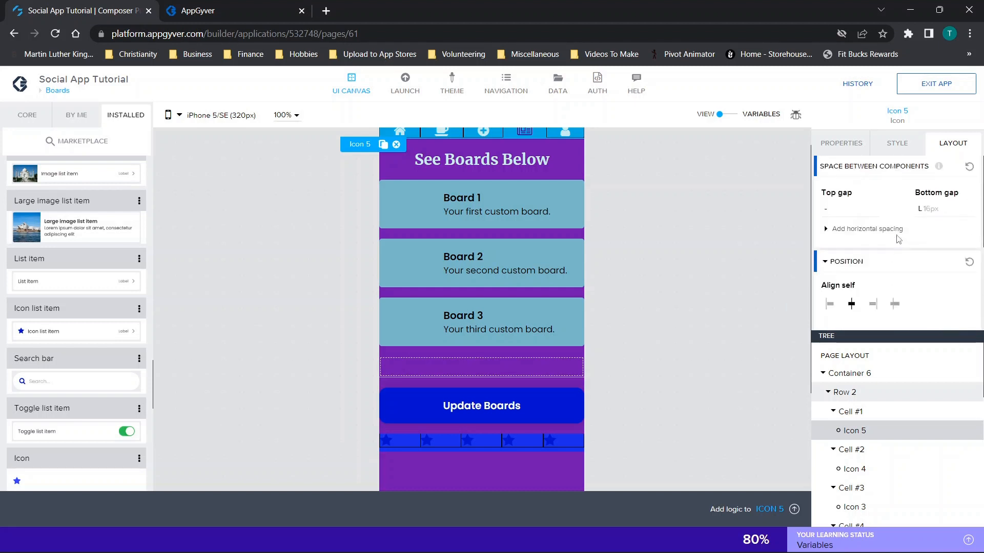
Align Icon 7 in the first cell of the lower star-icon row horizontally to the middle.
scroll(588, 245, "down", 2)
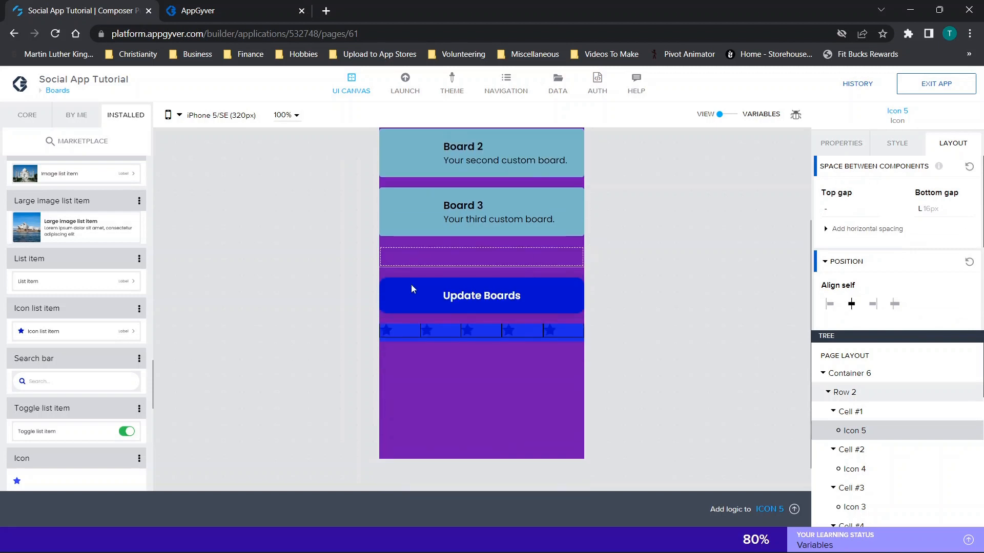
left_click(392, 327)
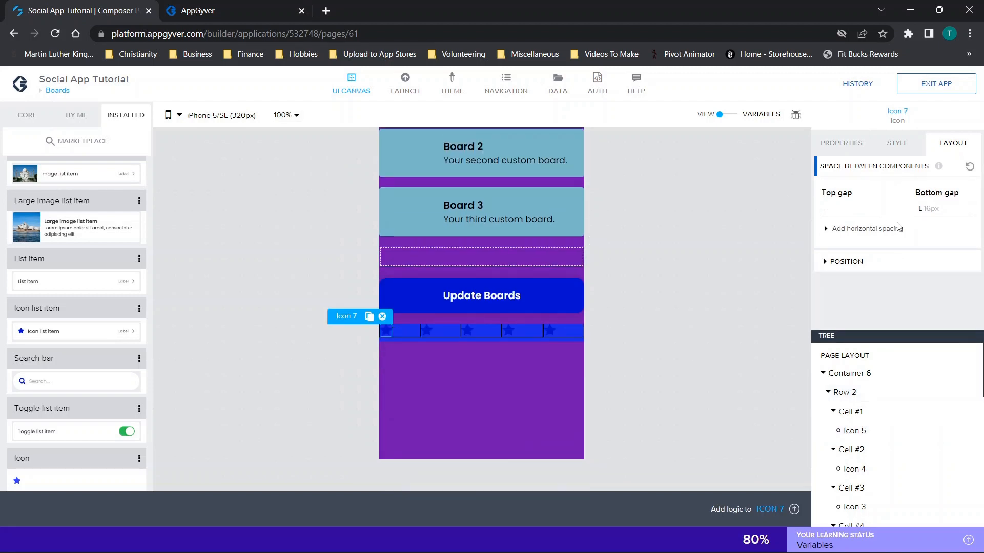
left_click(847, 261)
scroll(853, 225, "down", 2)
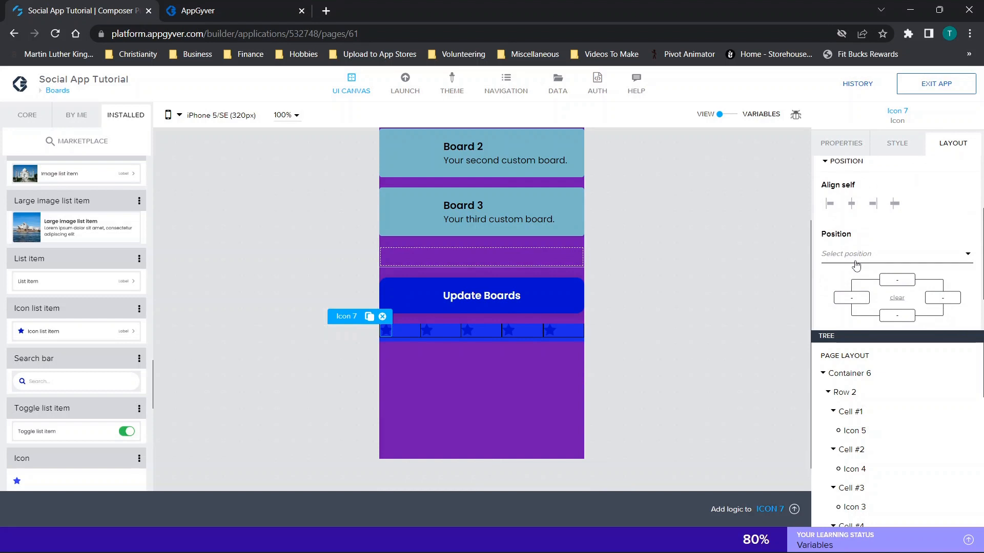
left_click(851, 205)
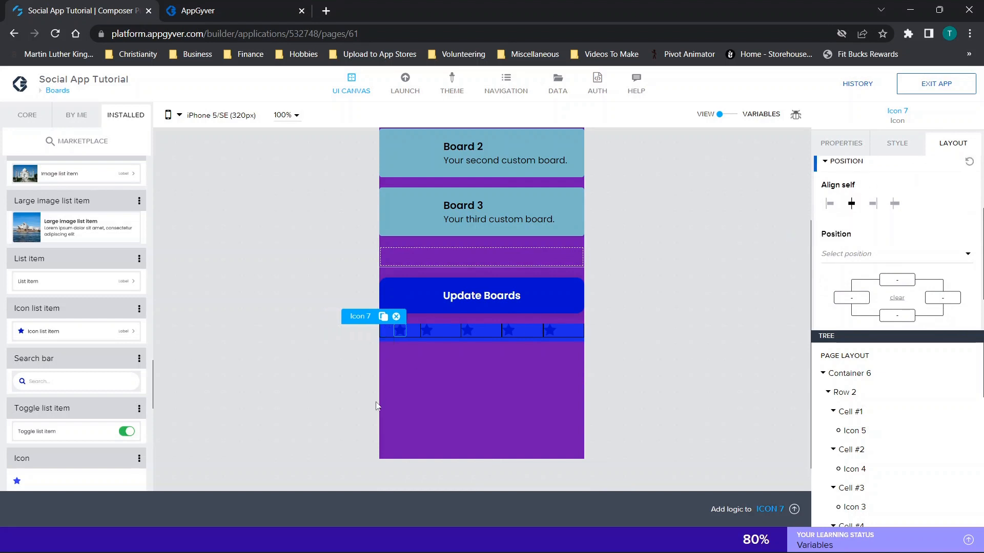
Align Icon 8 and Icon 9 in the second and third star cells horizontally to the middle.
left_click(425, 331)
left_click(835, 267)
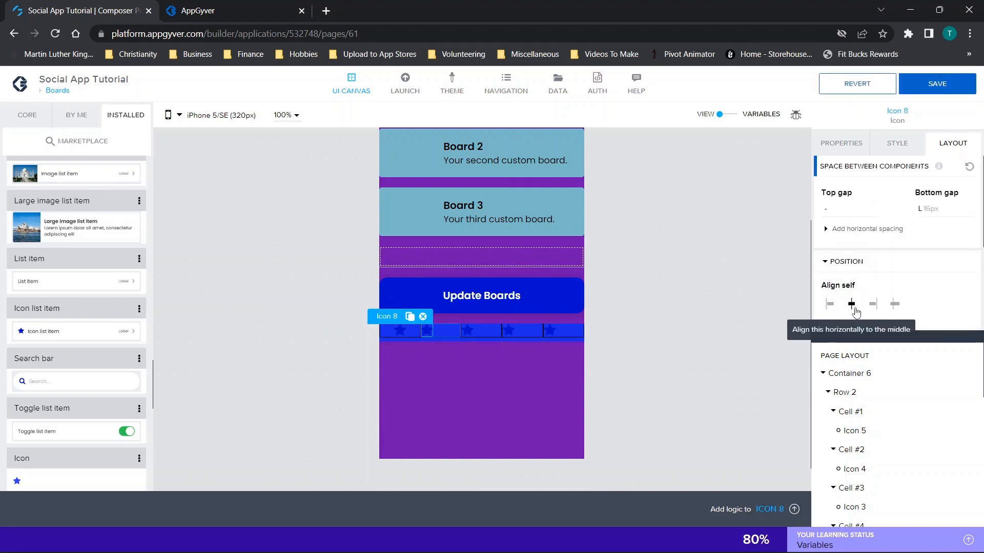
left_click(851, 304)
left_click(469, 331)
left_click(836, 262)
left_click(851, 304)
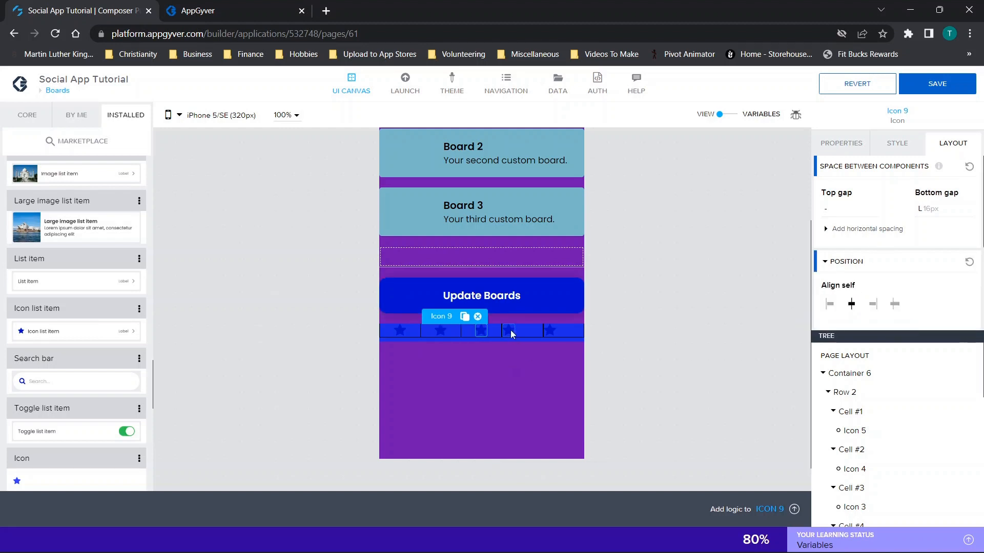
Align Icon 10 and Icon 11 in the fourth and fifth star cells horizontally to the middle.
left_click(508, 331)
left_click(826, 264)
left_click(851, 303)
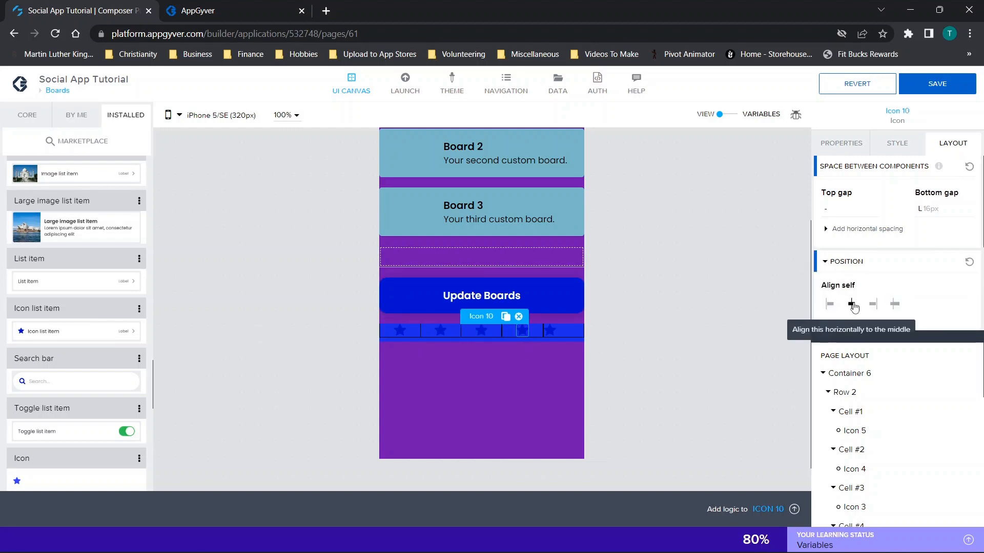
left_click(549, 333)
left_click(826, 262)
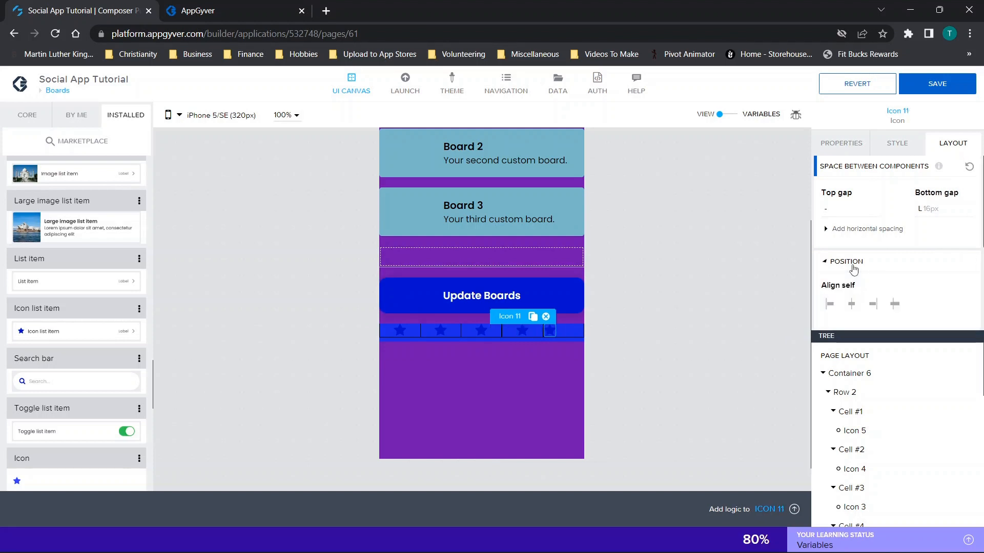
left_click(851, 304)
Browse the Font Awesome icons available for Icon 11 and close the picker without choosing one.
left_click(841, 143)
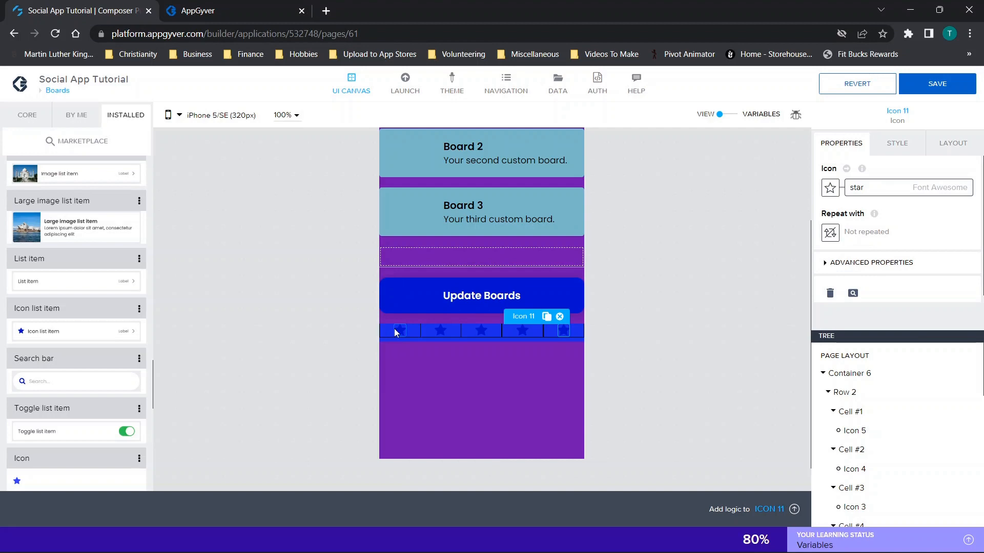
left_click(830, 188)
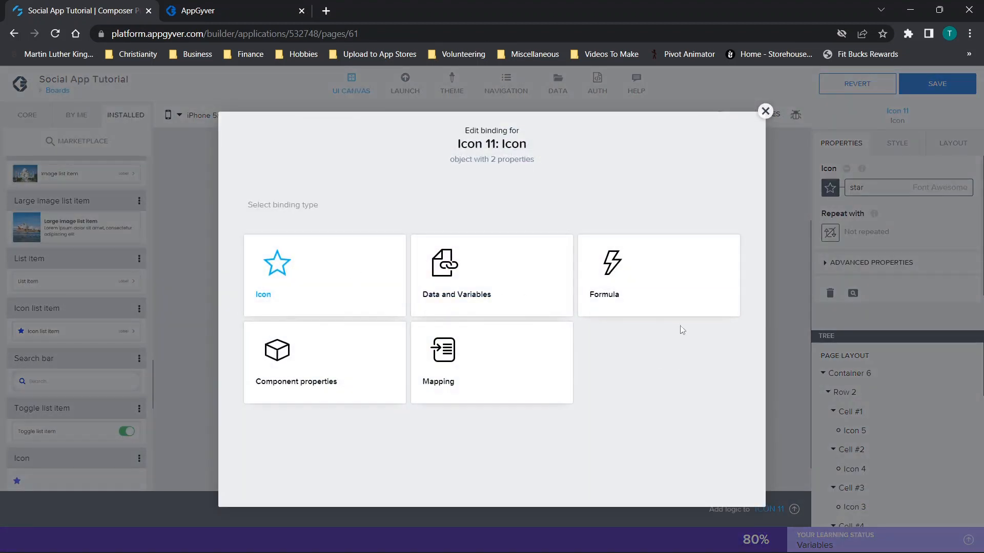
left_click(765, 113)
left_click(883, 190)
scroll(347, 355, "down", 10)
scroll(348, 355, "down", 5)
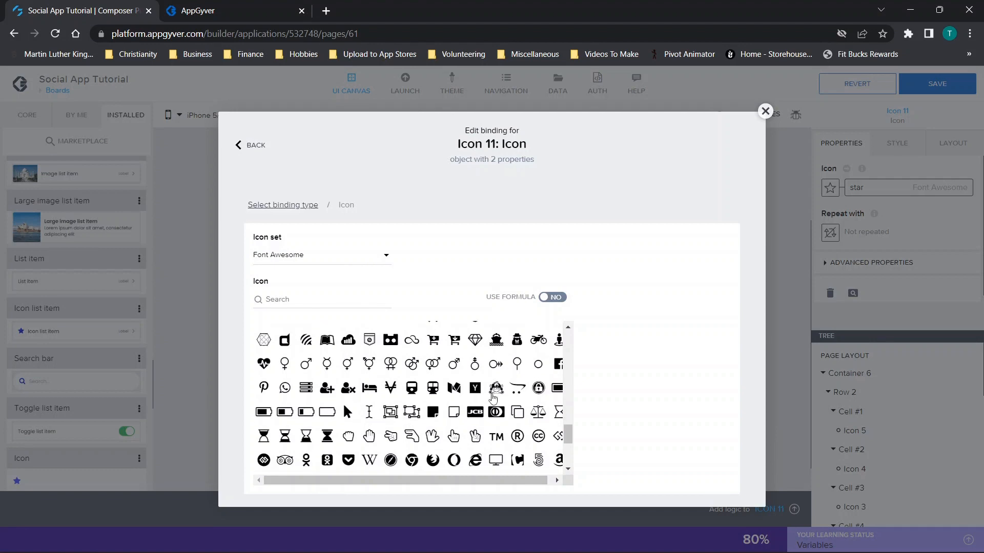
scroll(505, 387, "down", 4)
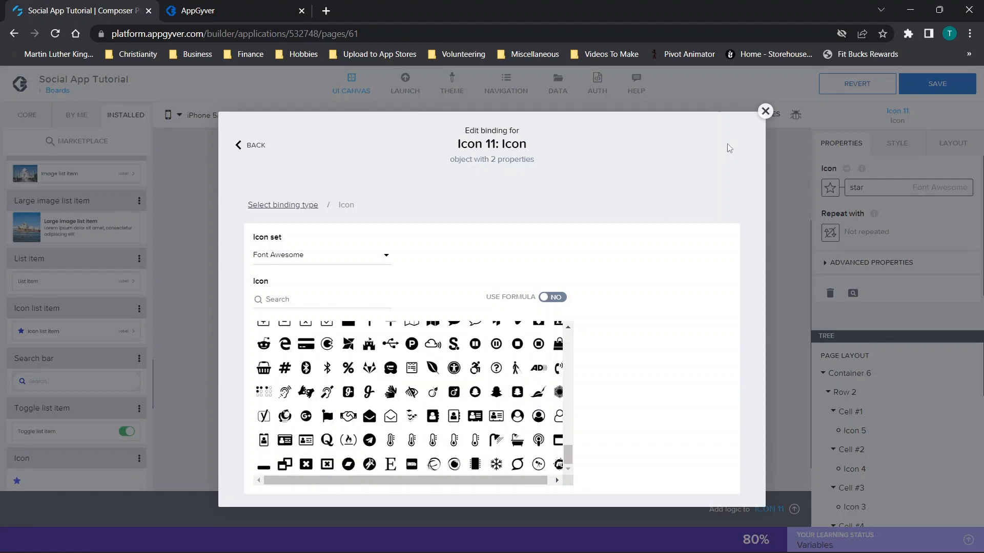
left_click(766, 111)
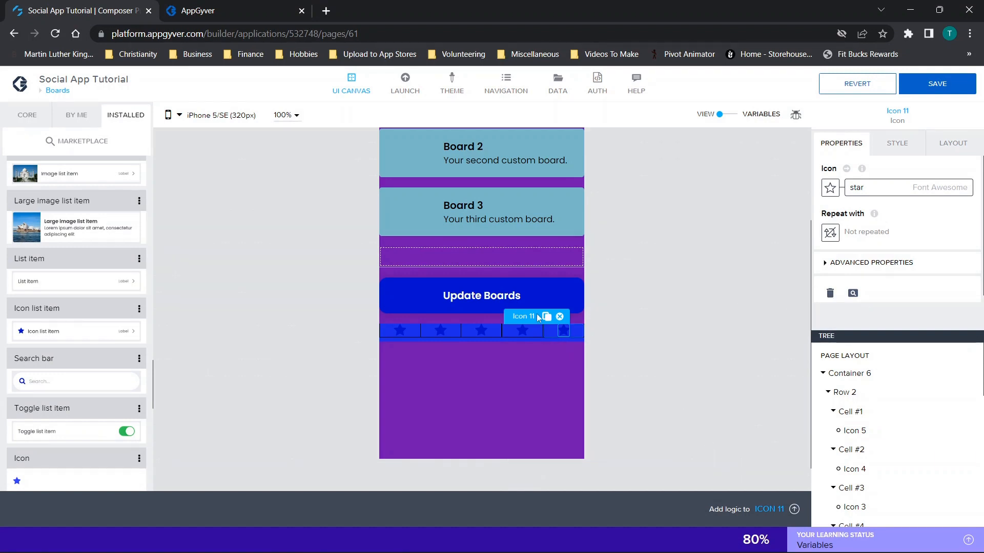
left_click(480, 332)
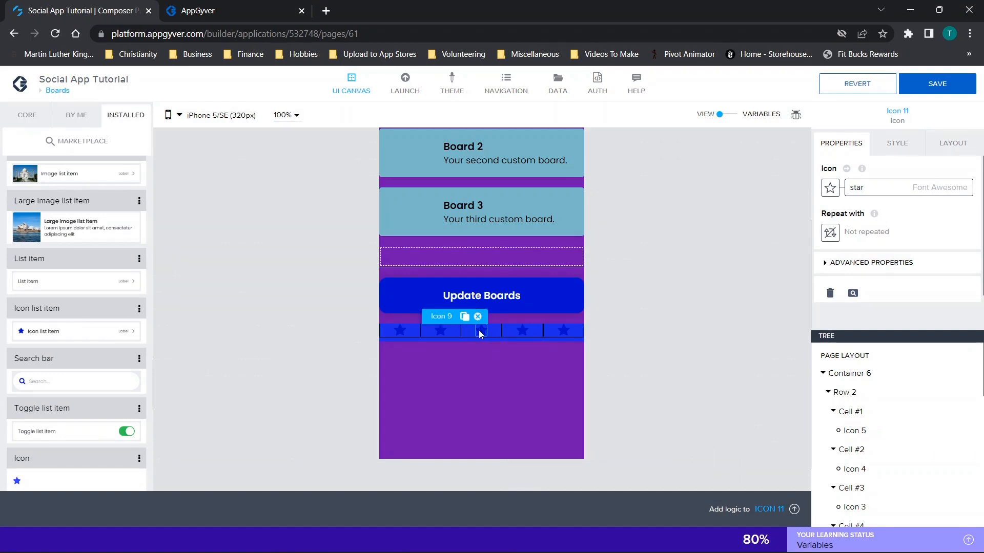
left_click(438, 333)
left_click(402, 333)
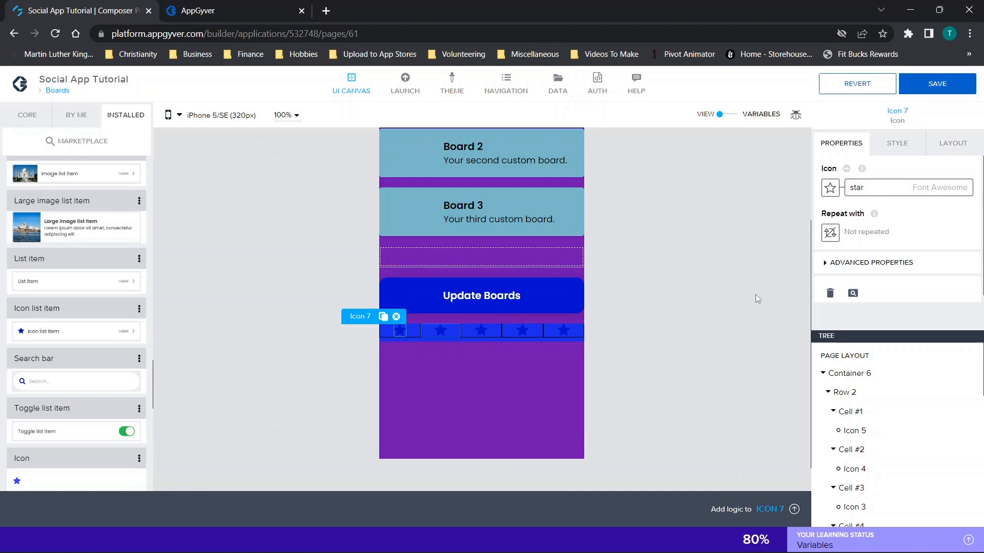
Examine the layout and component alignment settings of Cell #3 in the top navigation row.
scroll(755, 294, "up", 2)
scroll(666, 211, "up", 2)
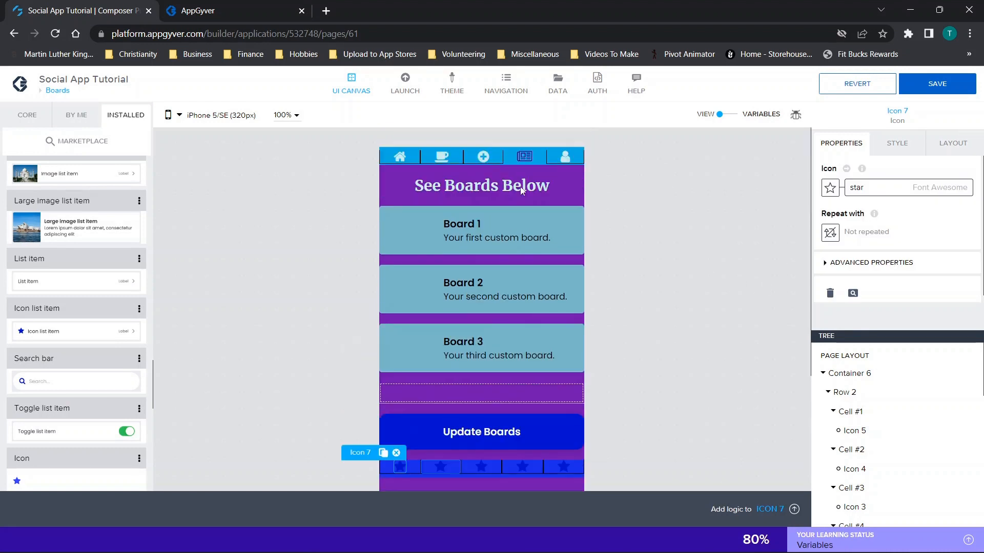
left_click(495, 155)
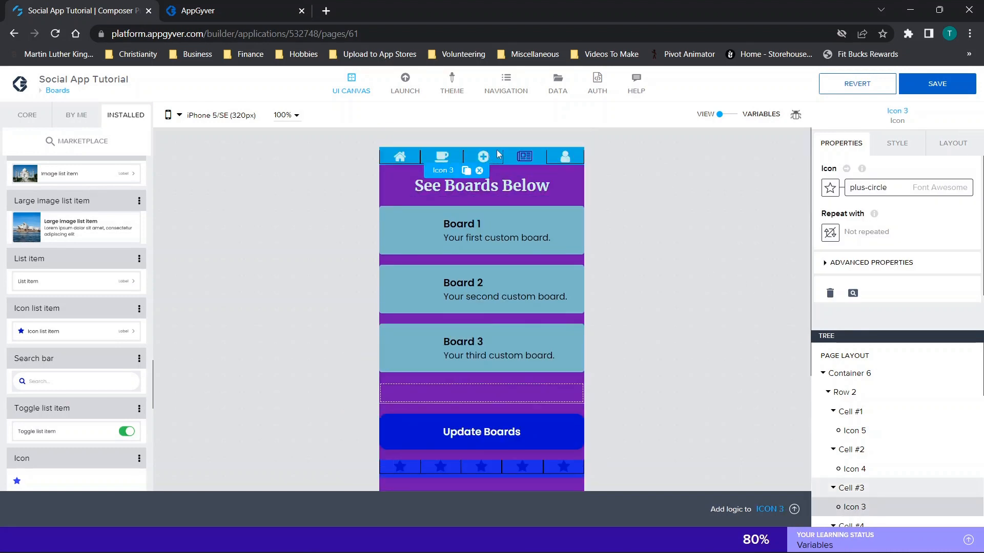
left_click(497, 153)
left_click(936, 147)
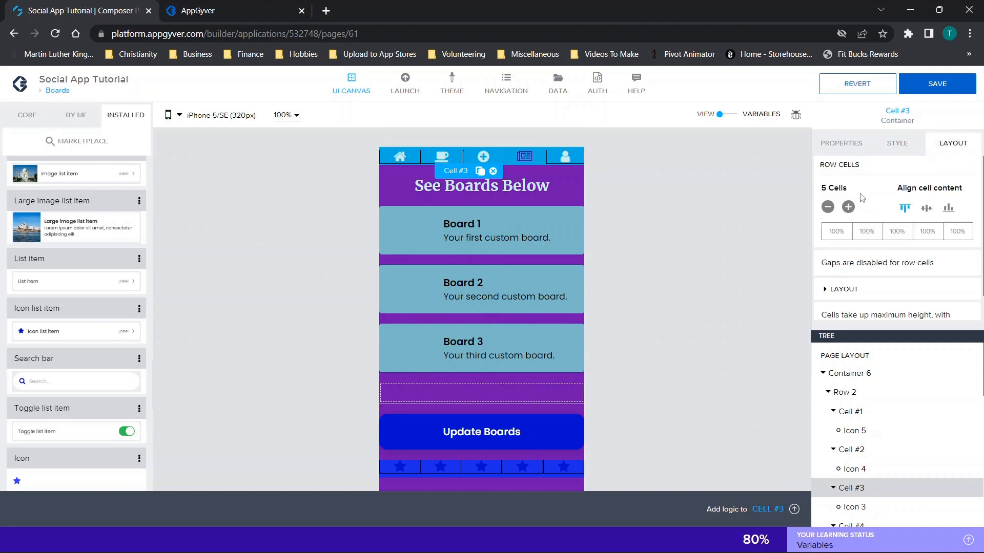
scroll(863, 198, "down", 1)
left_click(846, 259)
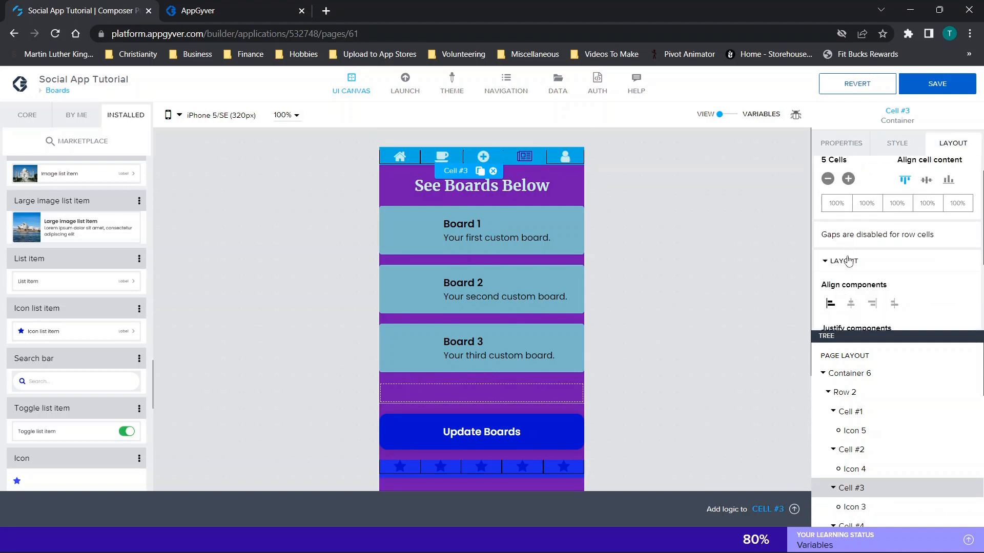
scroll(846, 259, "down", 4)
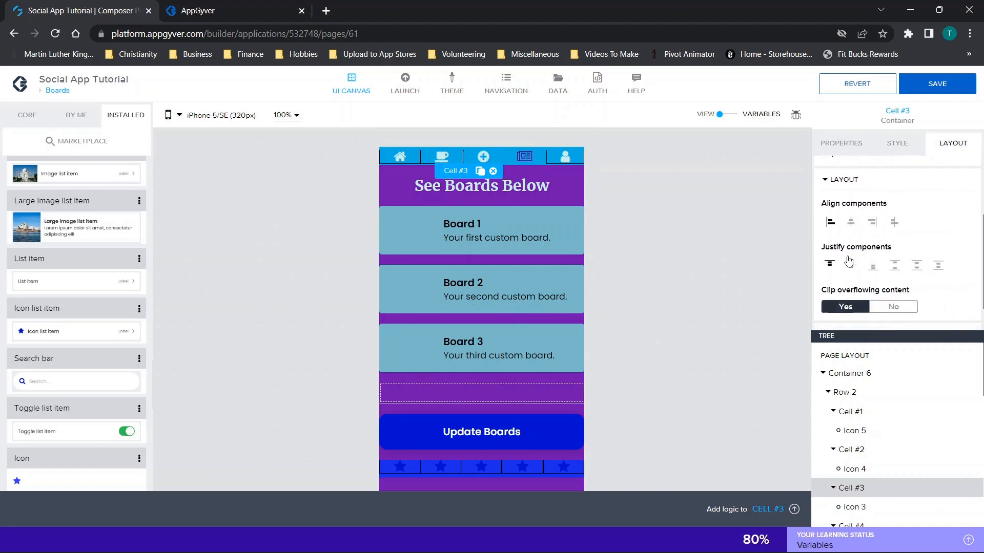
Examine the effects, border, shape, transform and advanced style settings of Cell #3 in the top navigation row.
left_click(896, 143)
scroll(866, 215, "down", 1)
left_click(855, 228)
scroll(855, 227, "down", 3)
left_click(855, 227)
scroll(846, 228, "down", 3)
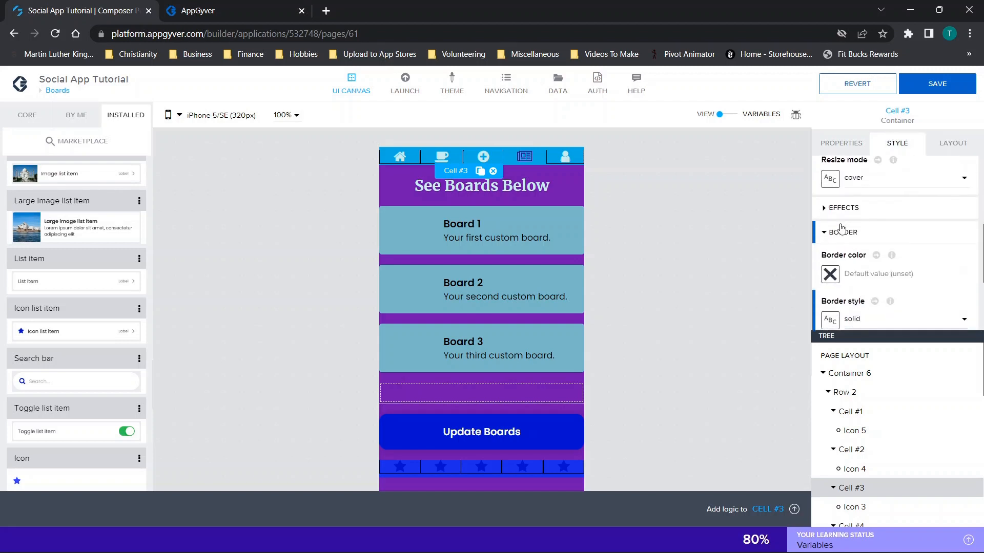
left_click(847, 209)
scroll(850, 205, "down", 3)
scroll(850, 205, "down", 4)
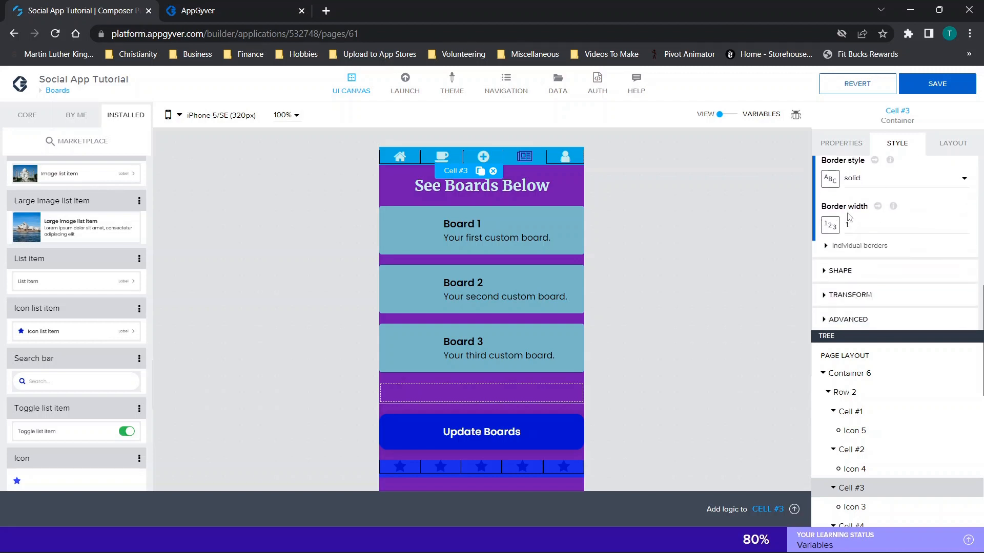
left_click(841, 270)
scroll(840, 270, "down", 1)
left_click(846, 295)
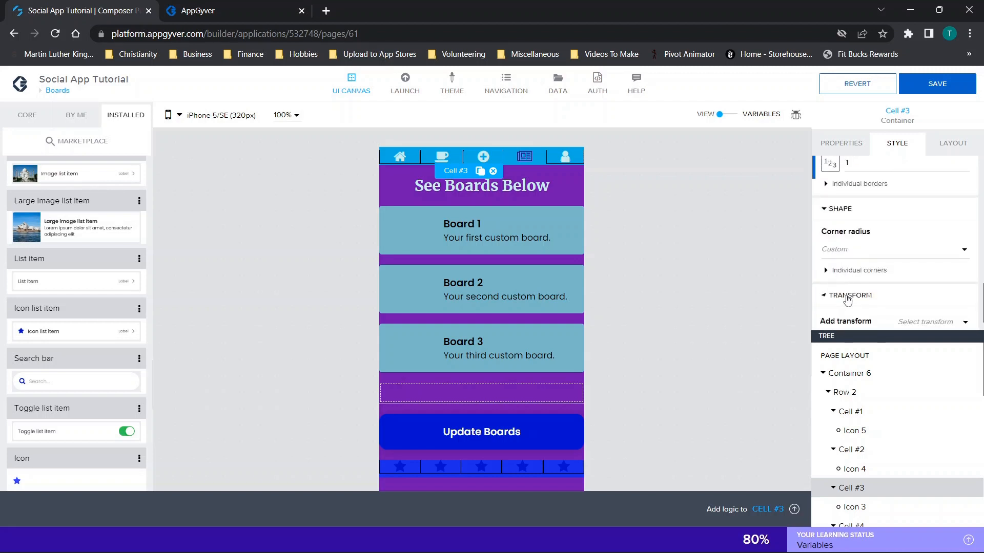
left_click(851, 318)
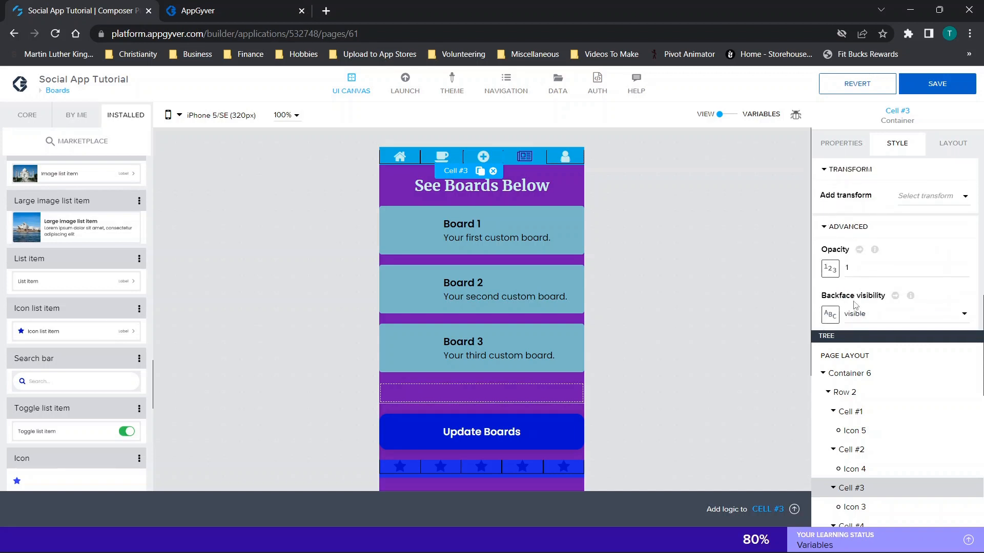
Save the app and check the centred star icons on the Boards page of the preview.
scroll(666, 257, "down", 2)
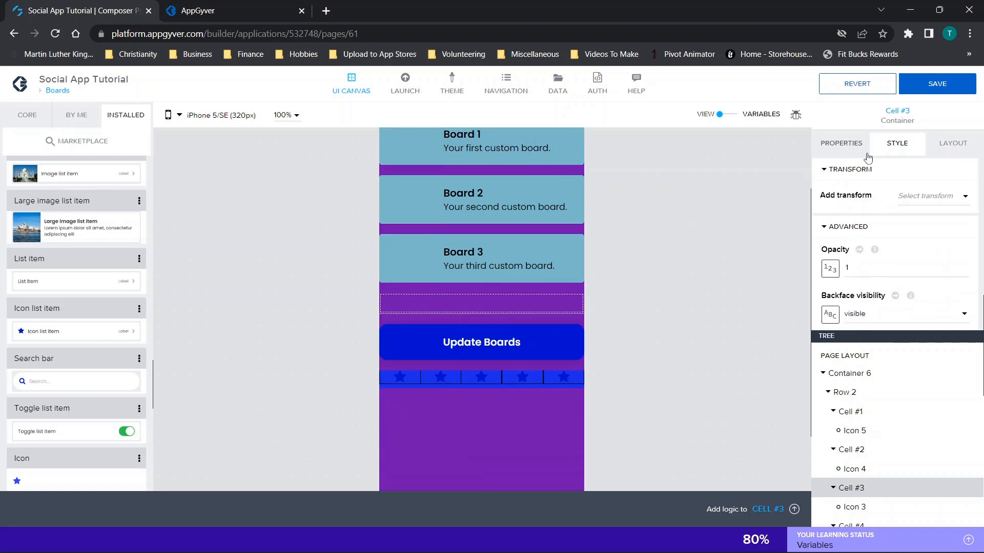
left_click(932, 89)
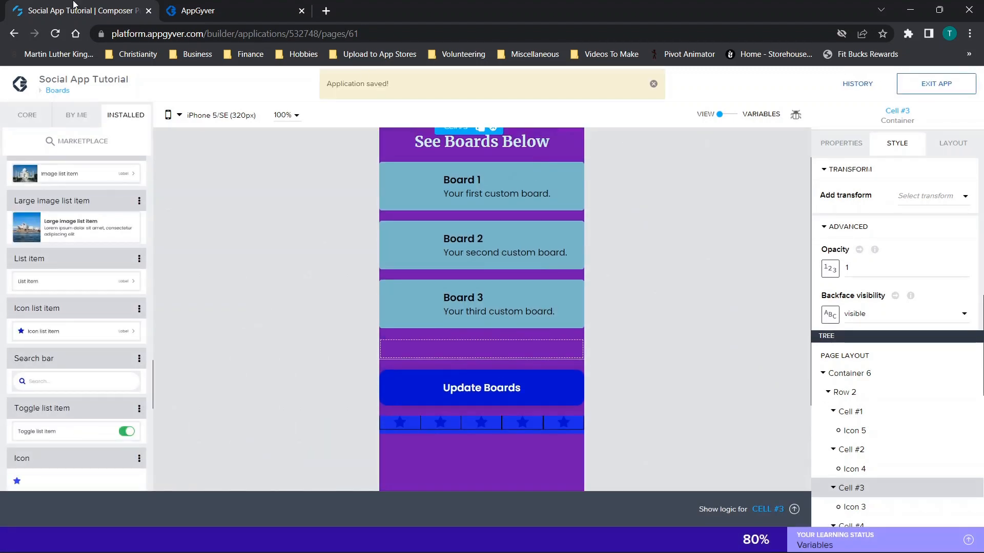
left_click(165, 7)
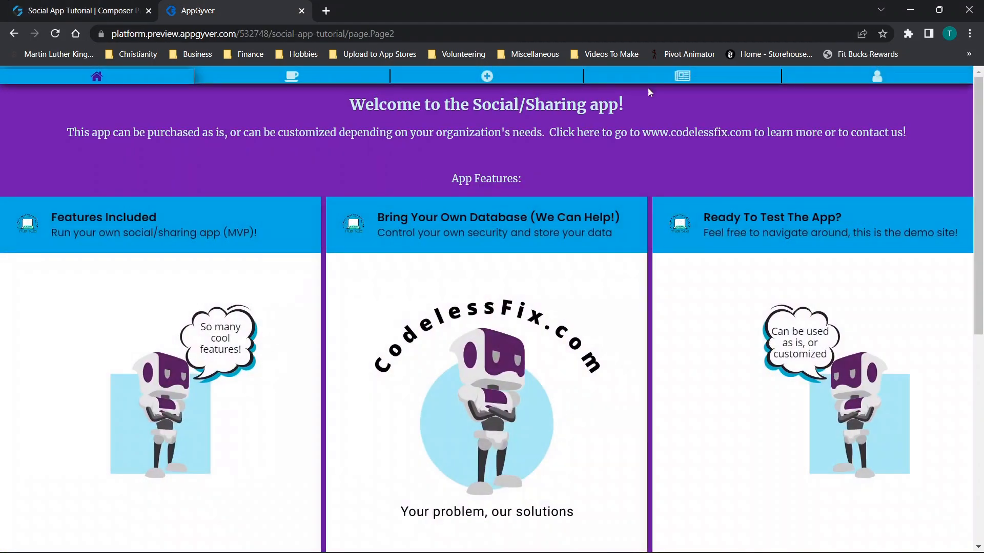
left_click(691, 78)
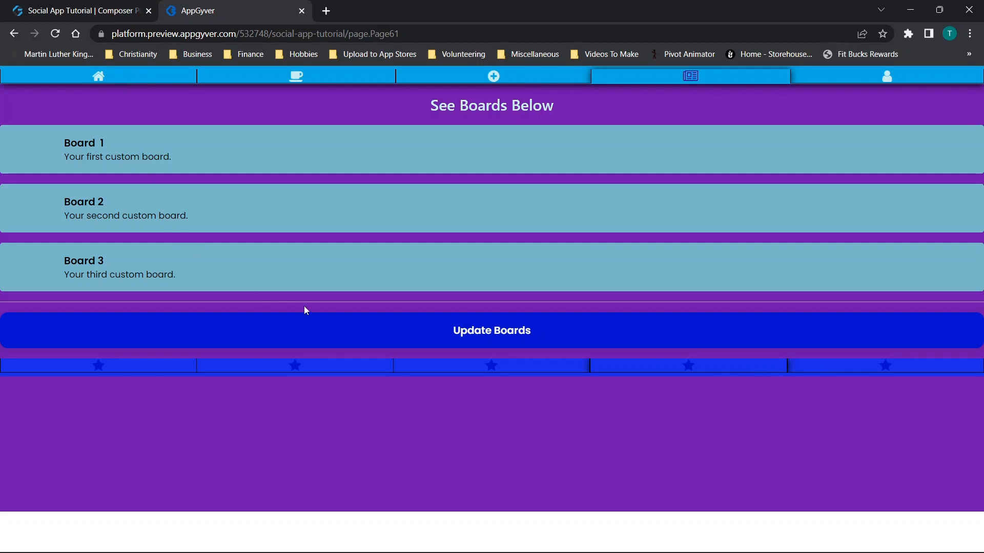
Return to the composer and examine the padding and border style settings of Cell #5 in the star row.
left_click(86, 7)
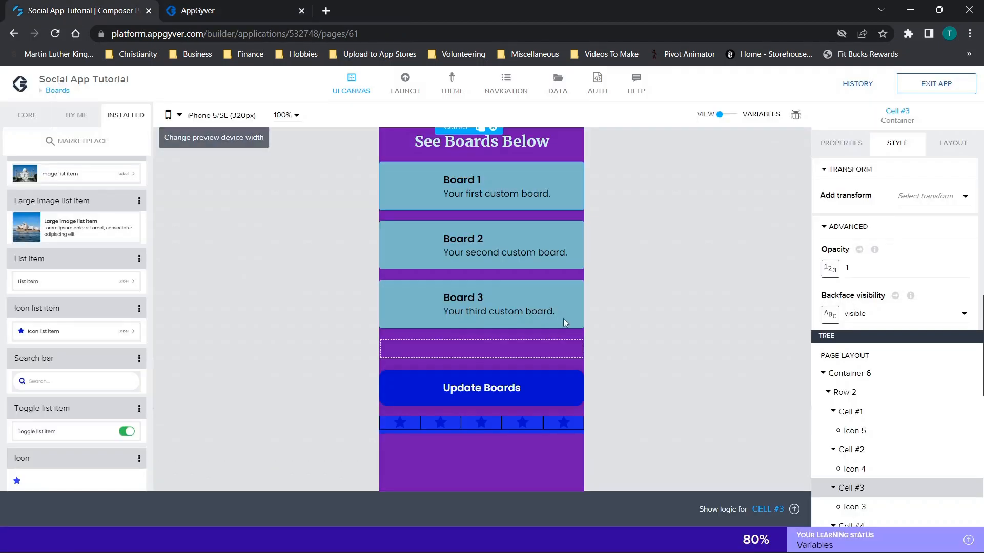
left_click(552, 423)
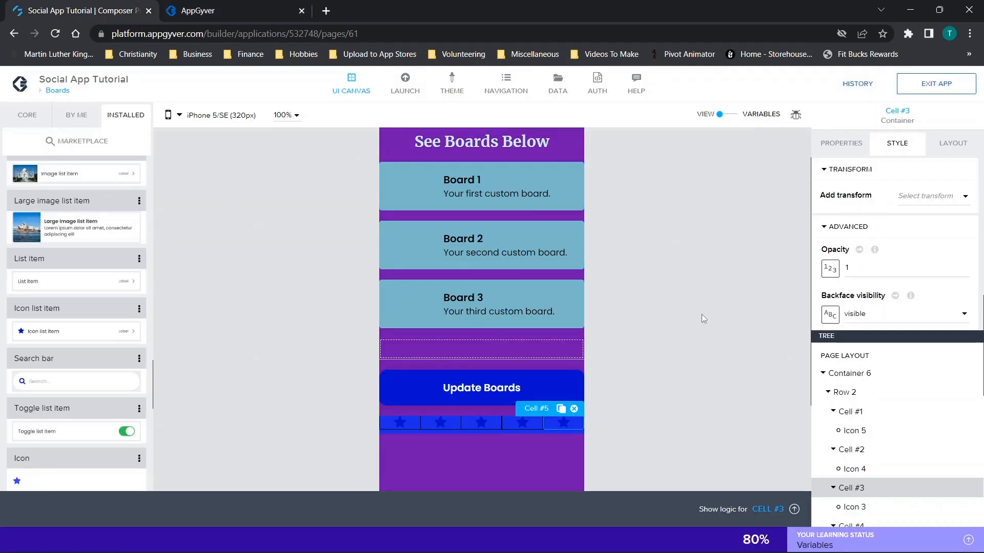
left_click(861, 247)
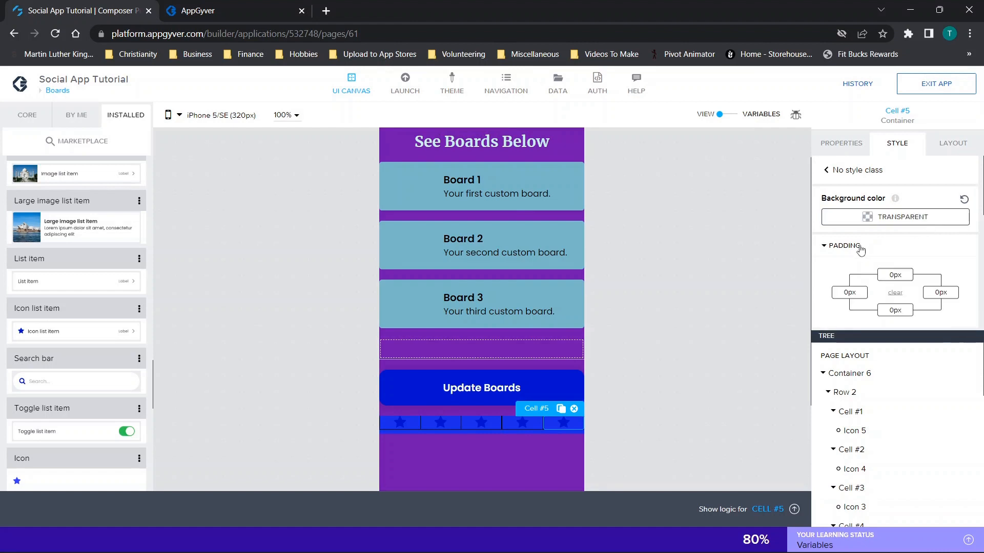
scroll(889, 258, "down", 2)
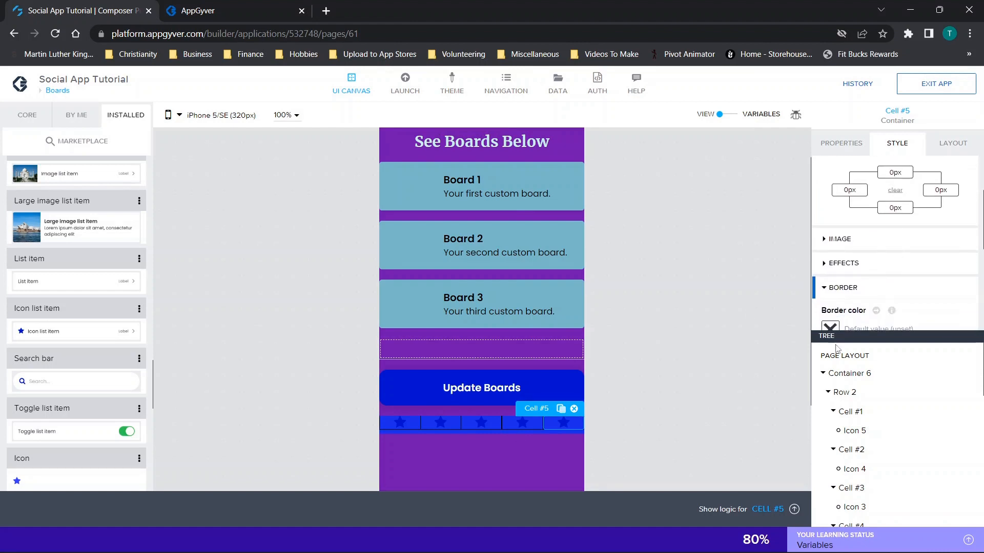
Examine the padding settings of Container 8 that holds the star icon row.
scroll(871, 372, "down", 6)
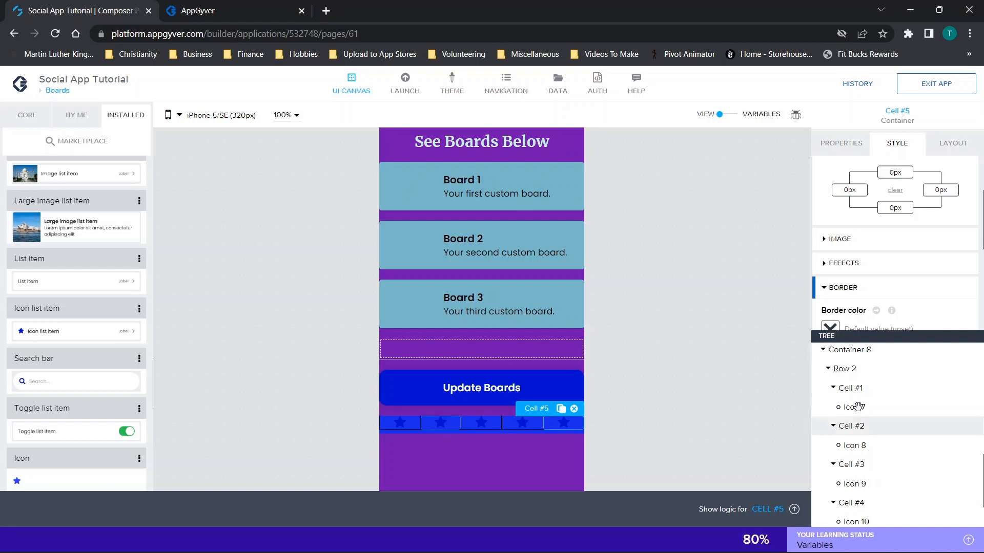
scroll(858, 402, "up", 1)
left_click(862, 364)
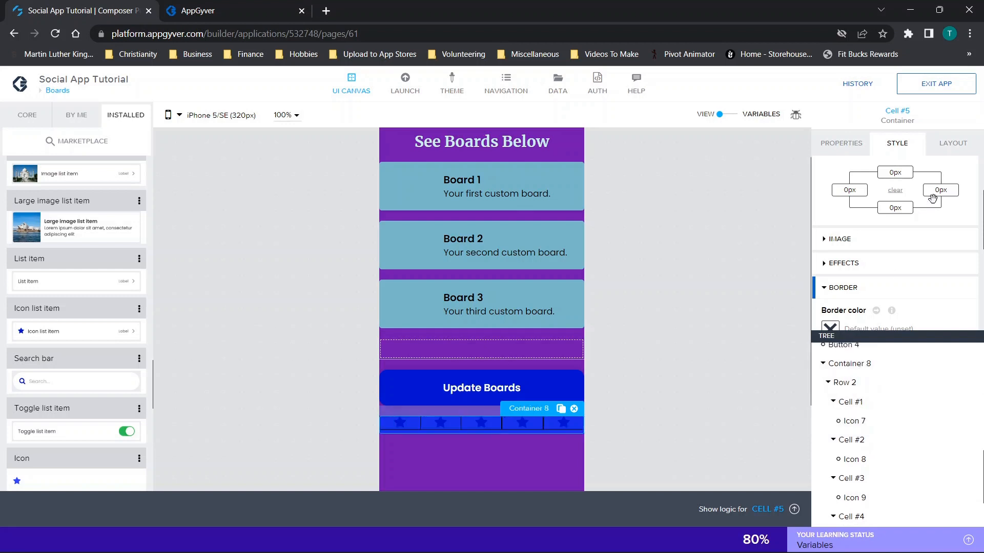
scroll(933, 242, "down", 2)
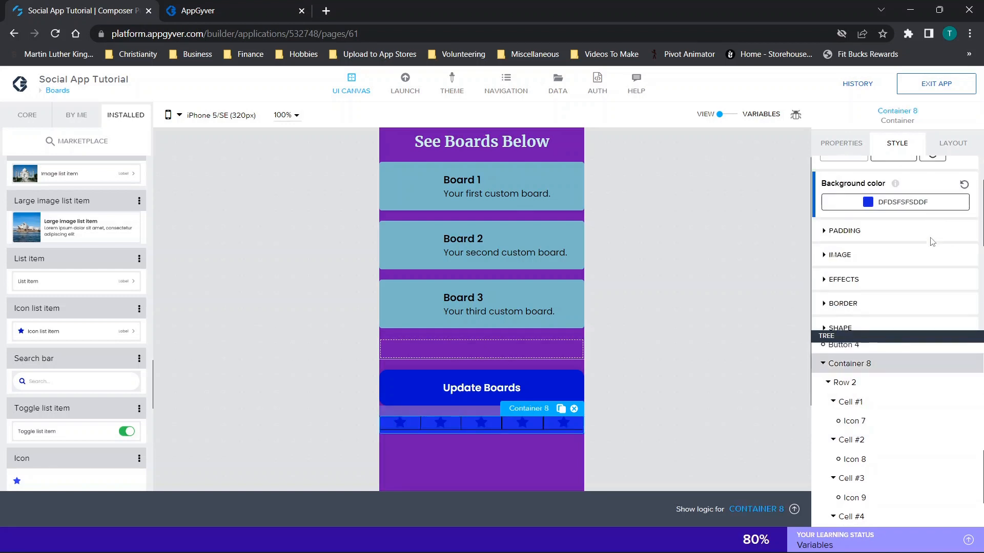
left_click(860, 231)
scroll(859, 234, "down", 1)
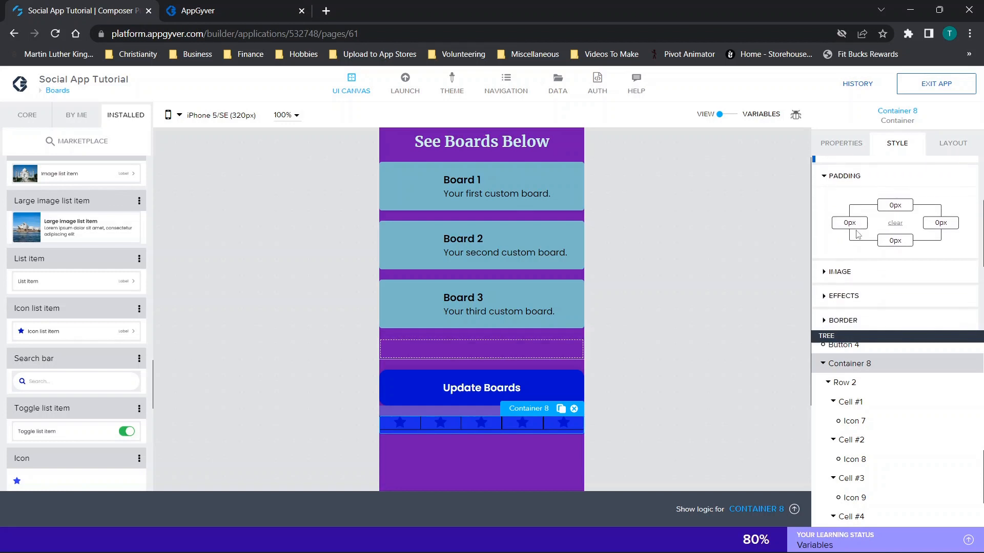
Examine the padding and image style settings of Cell #4 in the star row.
left_click(534, 427)
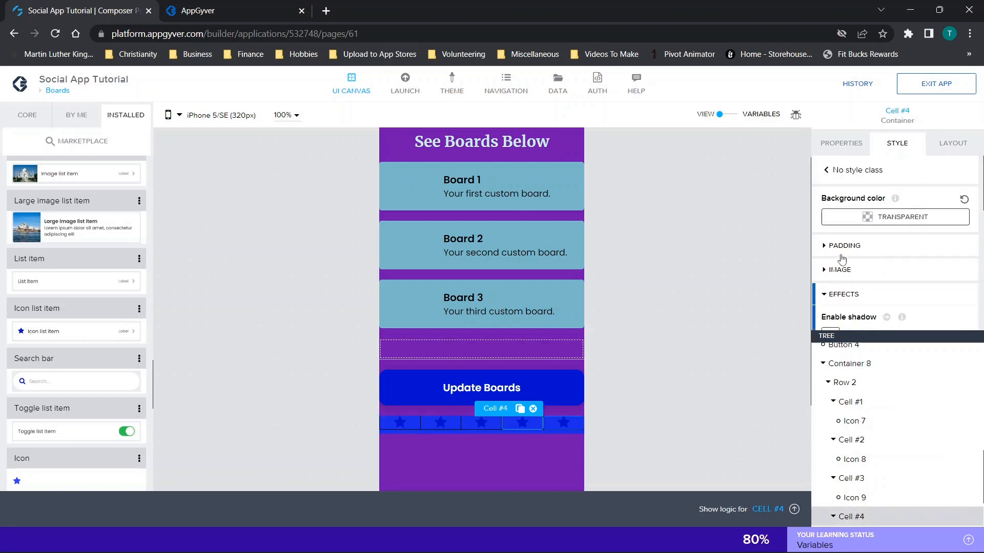
left_click(866, 246)
scroll(866, 253, "down", 1)
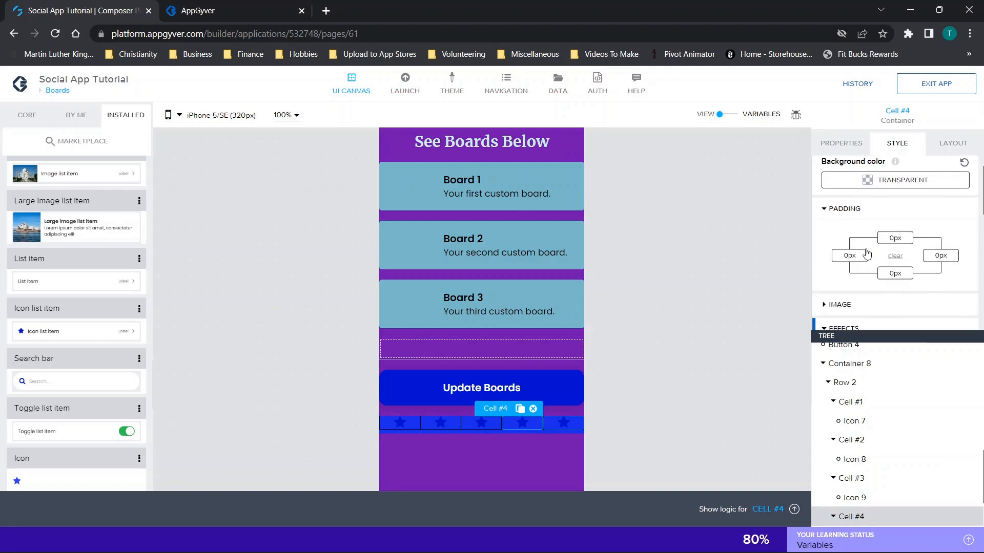
scroll(865, 252, "down", 1)
left_click(850, 275)
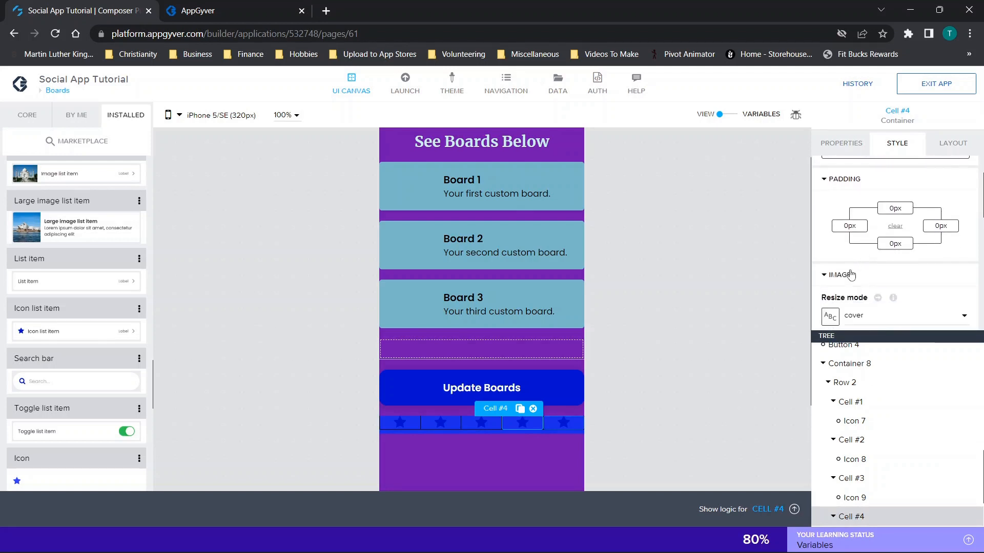
scroll(853, 271, "down", 3)
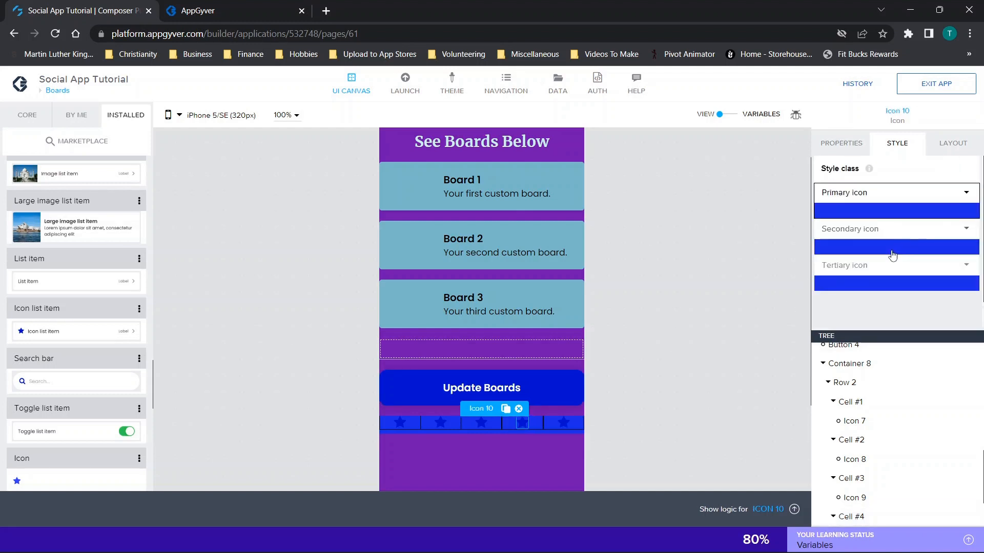
Examine the Primary icon style, icon properties and layout position settings of the star icon in Cell #4.
scroll(892, 256, "down", 1)
scroll(937, 185, "up", 1)
left_click(968, 194)
left_click(899, 210)
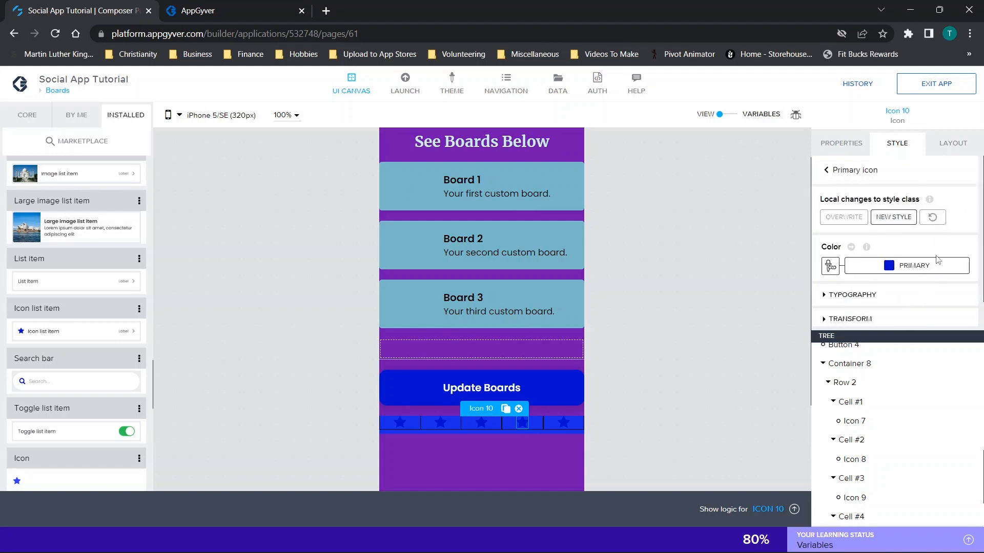
scroll(936, 259, "down", 1)
left_click(855, 147)
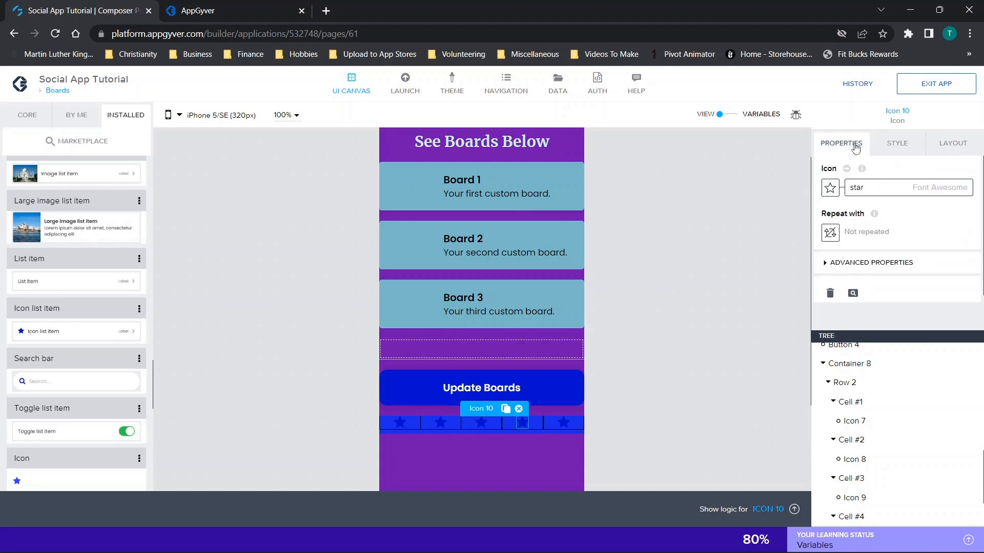
left_click(945, 143)
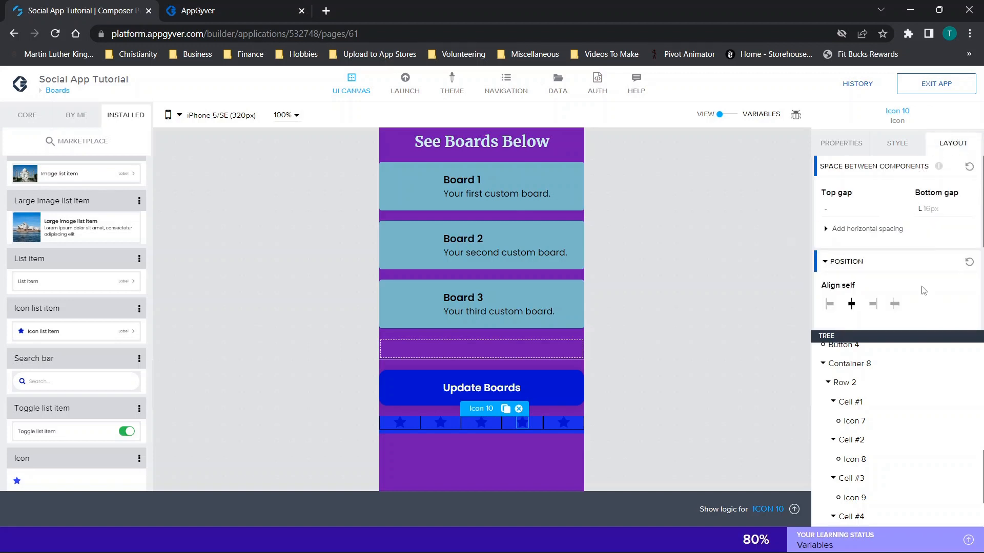
scroll(903, 291, "down", 3)
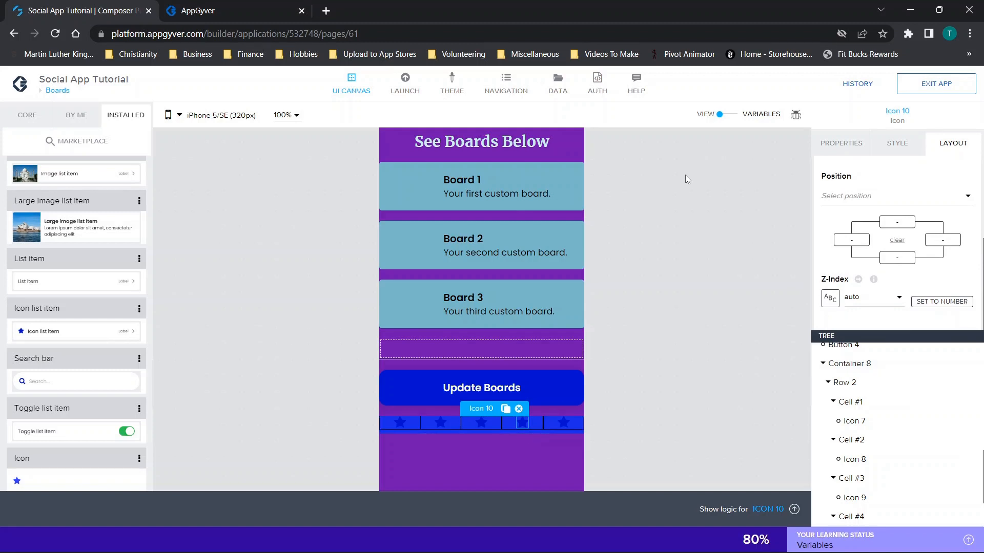
Examine the tap logic of the home icon and of its Cell #1 in the top navigation row.
scroll(685, 174, "up", 2)
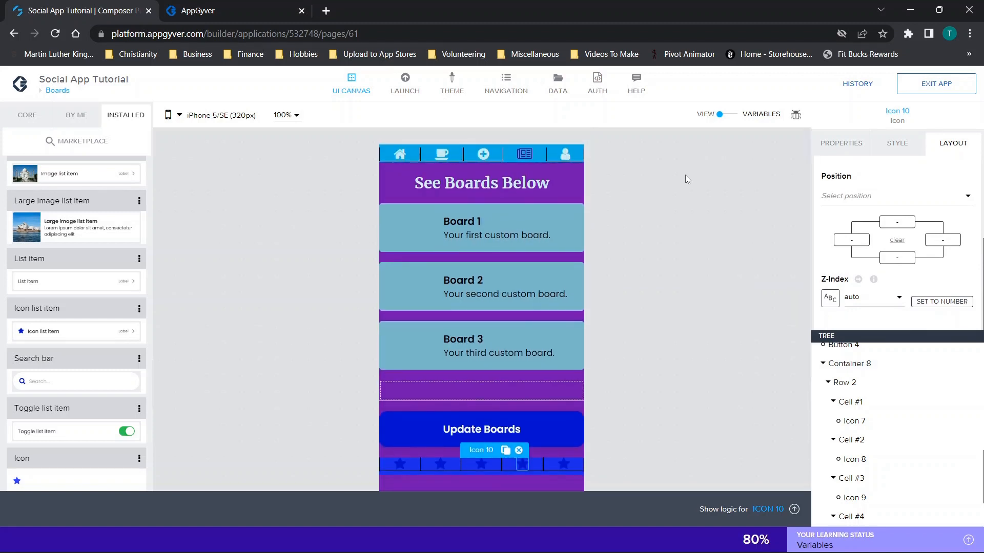
scroll(519, 306, "down", 1)
scroll(518, 306, "down", 1)
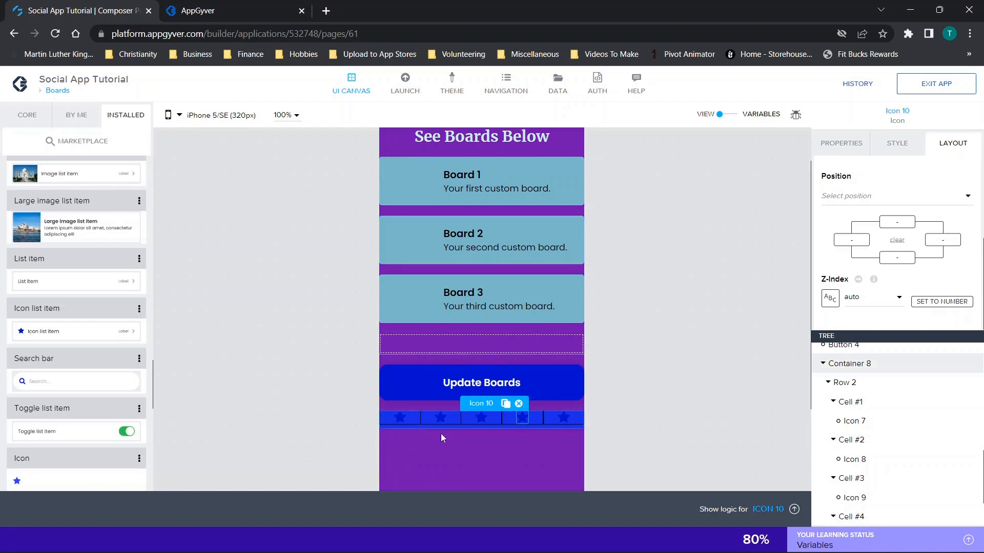
scroll(399, 420, "up", 2)
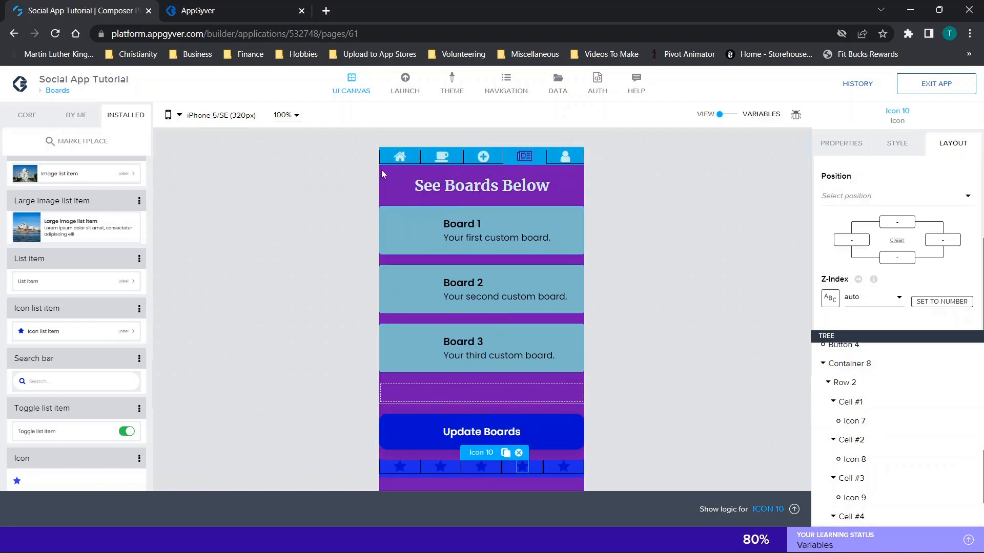
left_click(400, 156)
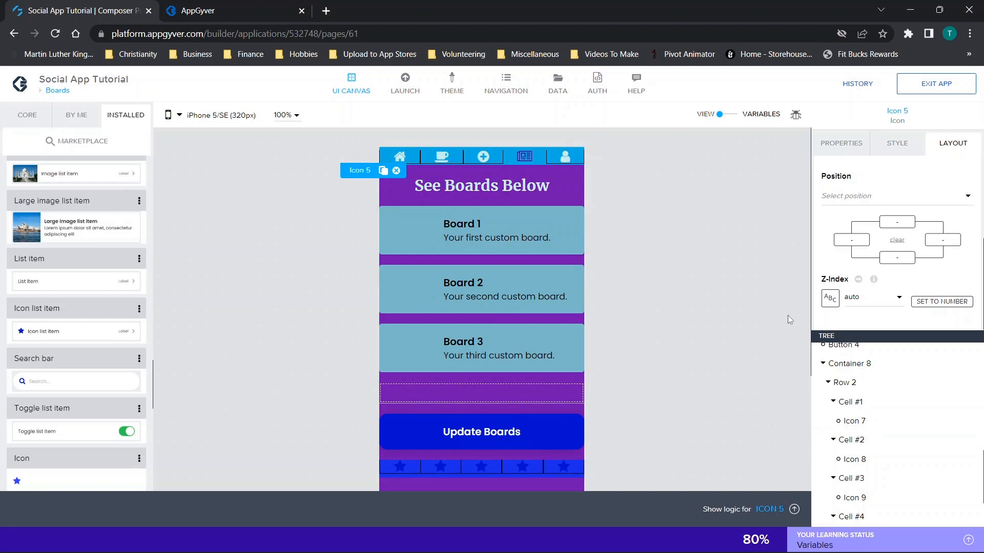
left_click(772, 509)
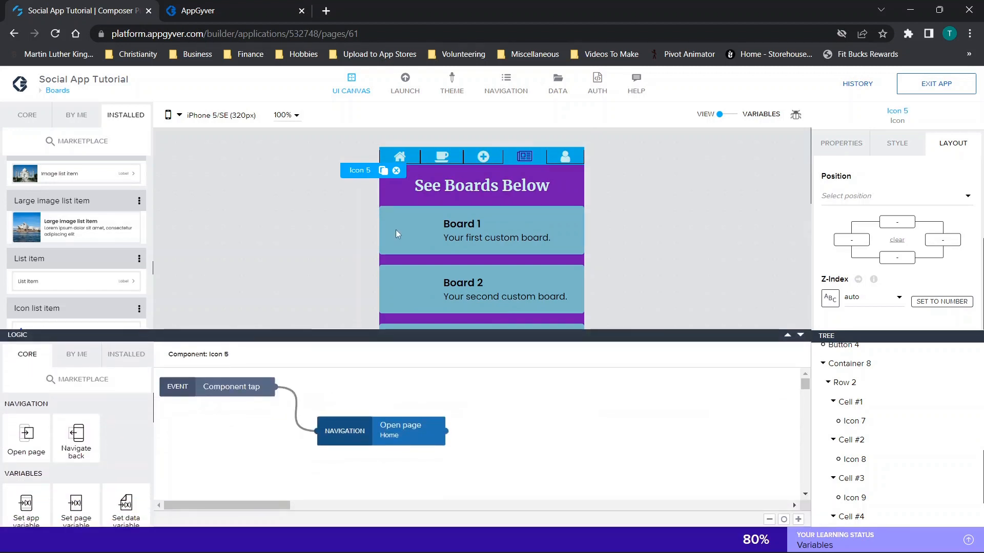
left_click(385, 158)
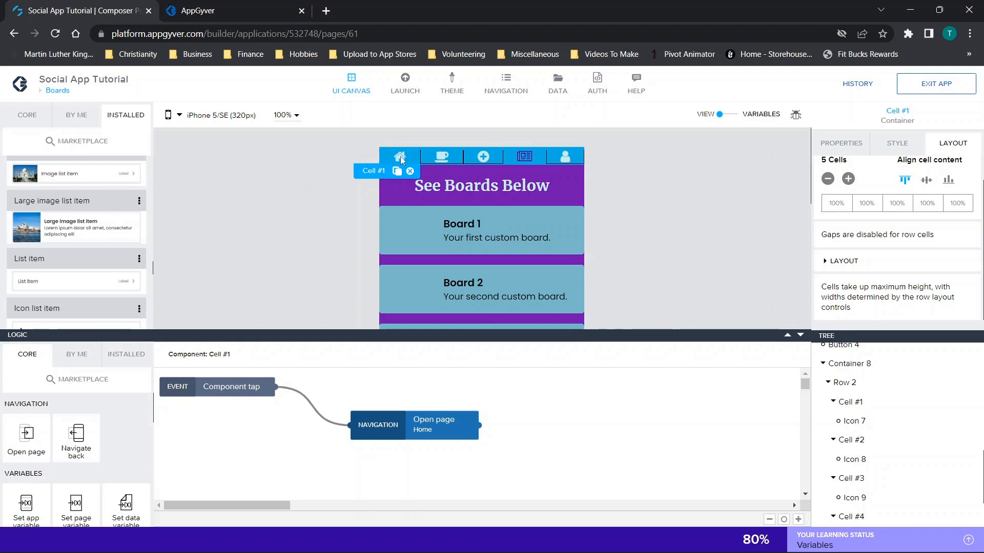
Look at the Boards page in the preview, return to the composer and inspect the target page of Cell #1's Open page action.
left_click(202, 6)
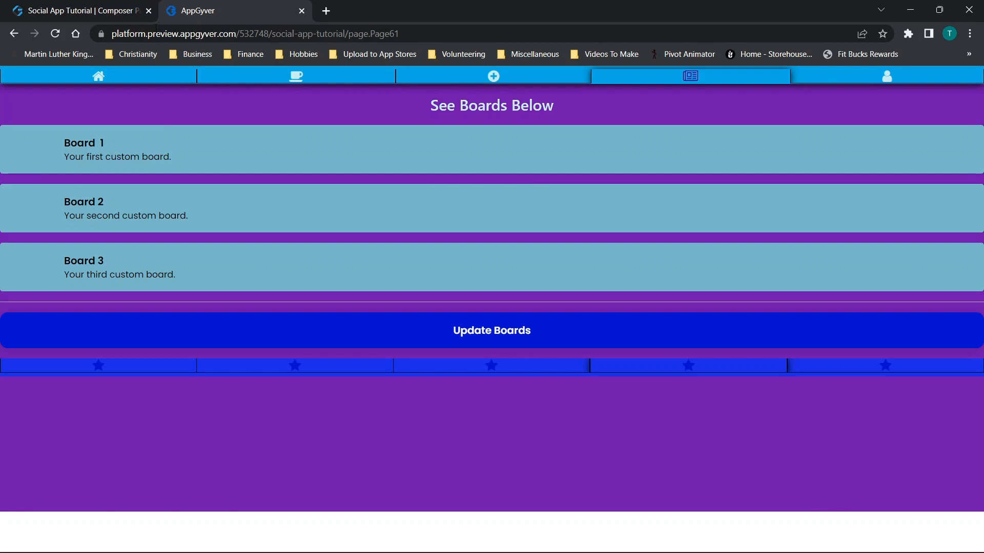
left_click(82, 10)
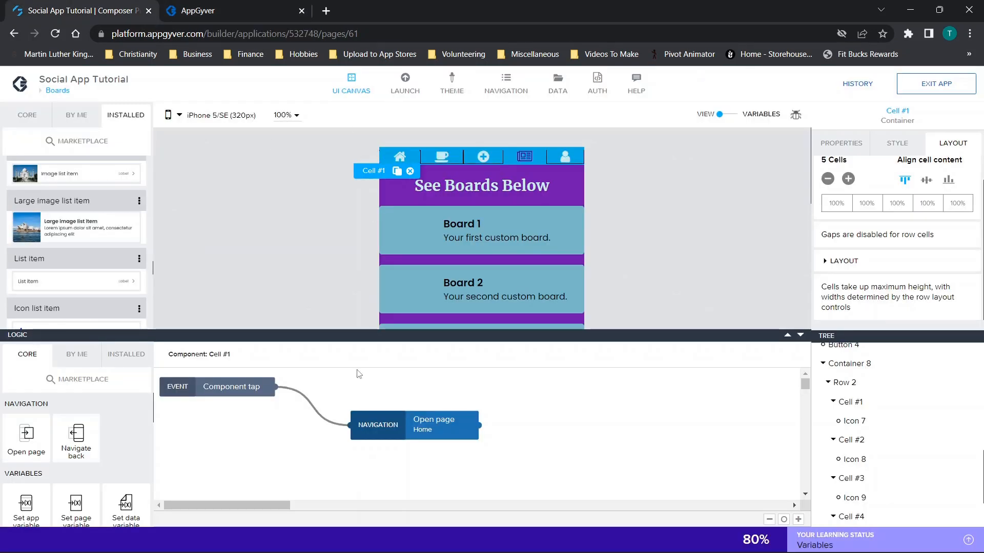
left_click(395, 426)
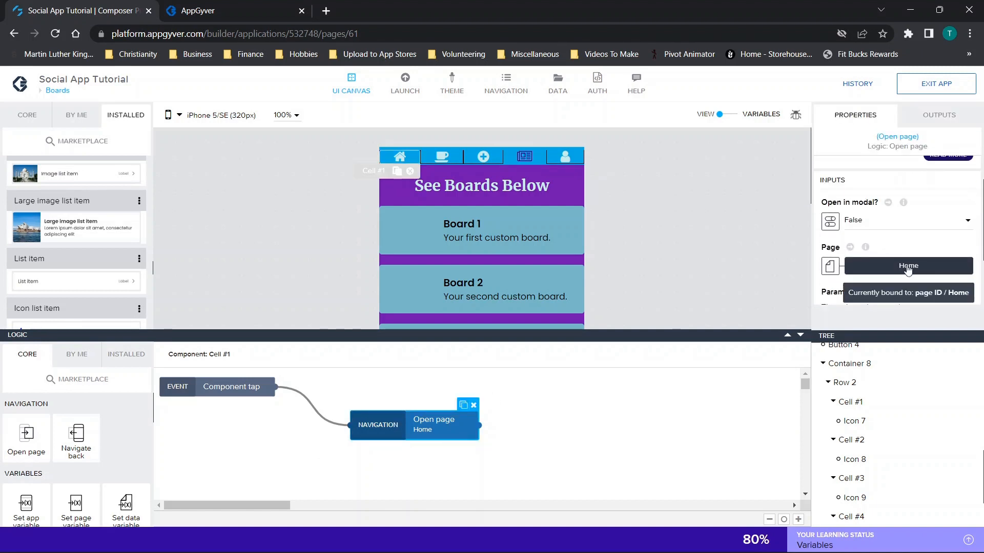
Examine the tap logic of the remaining cells, #2 to #5, in the top navigation row.
left_click(425, 158)
left_click(471, 155)
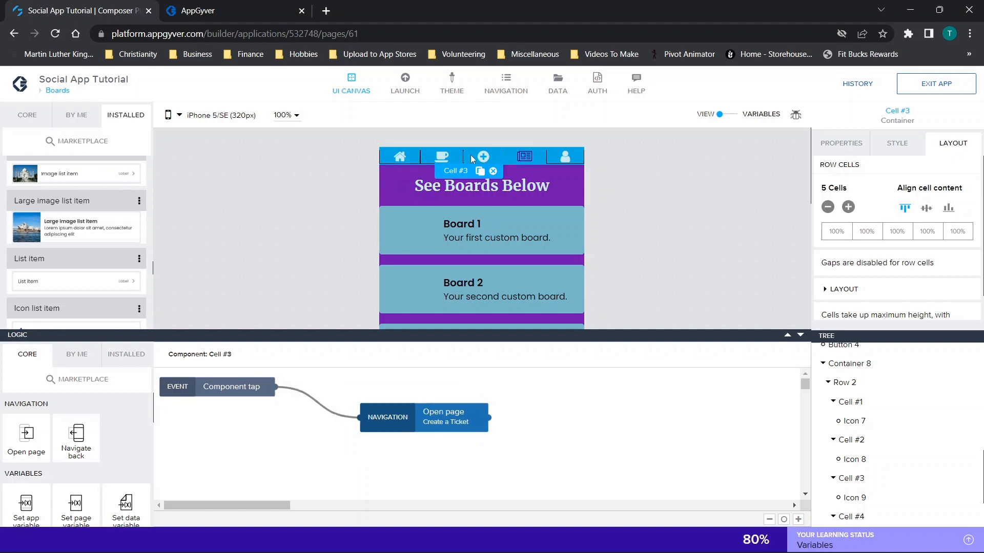
left_click(512, 155)
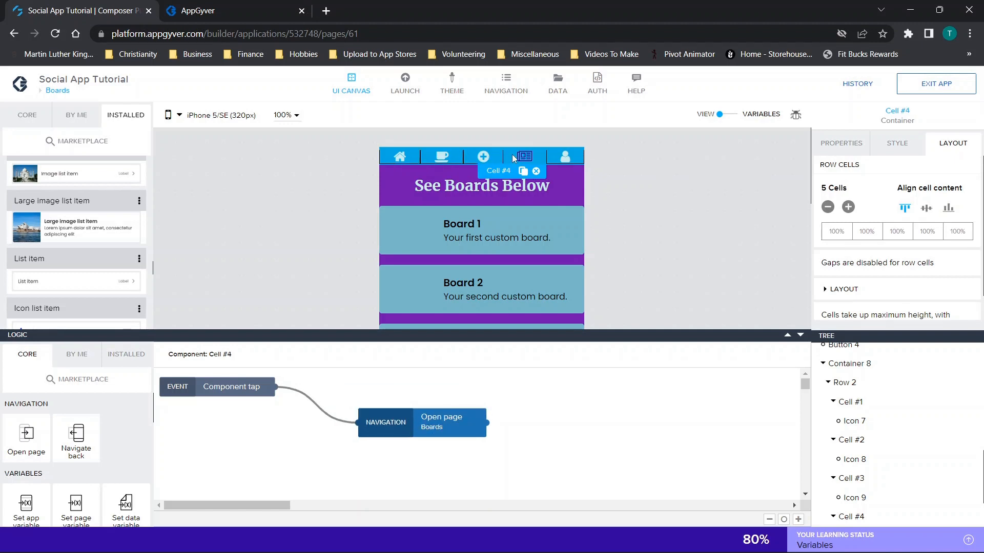
left_click(552, 156)
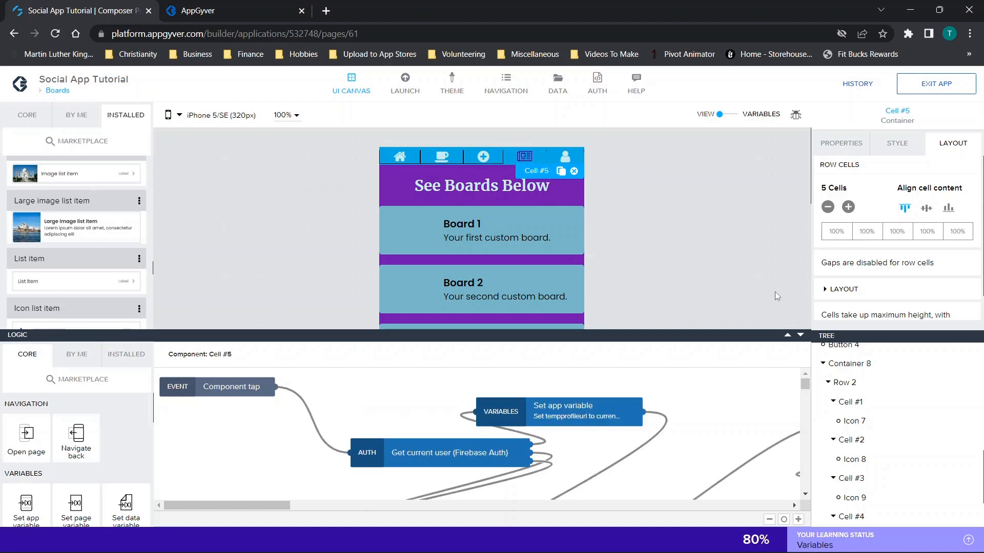
Enlarge the logic canvas and examine Cell #5's flow from the Component tap event through to the Open page action.
left_click(787, 336)
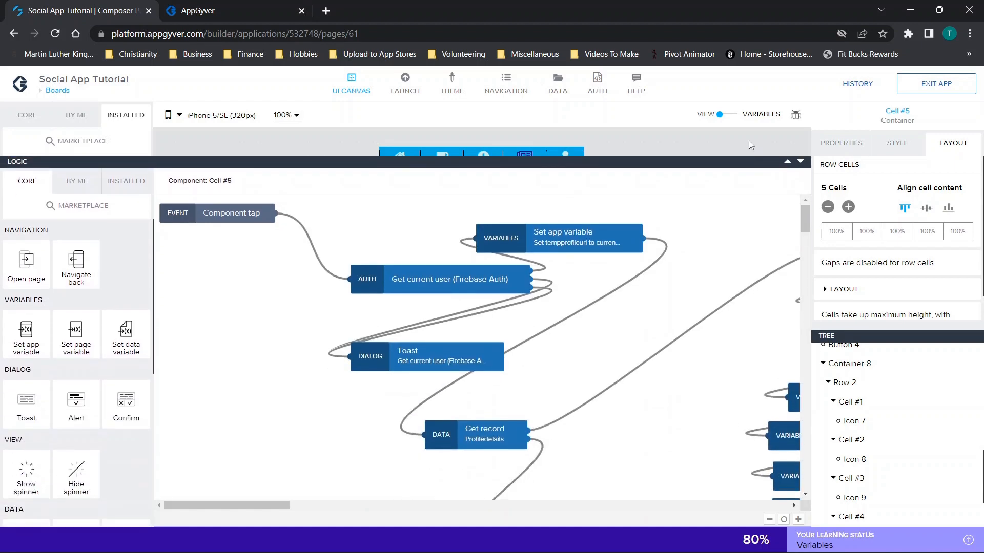
scroll(498, 248, "right", 3)
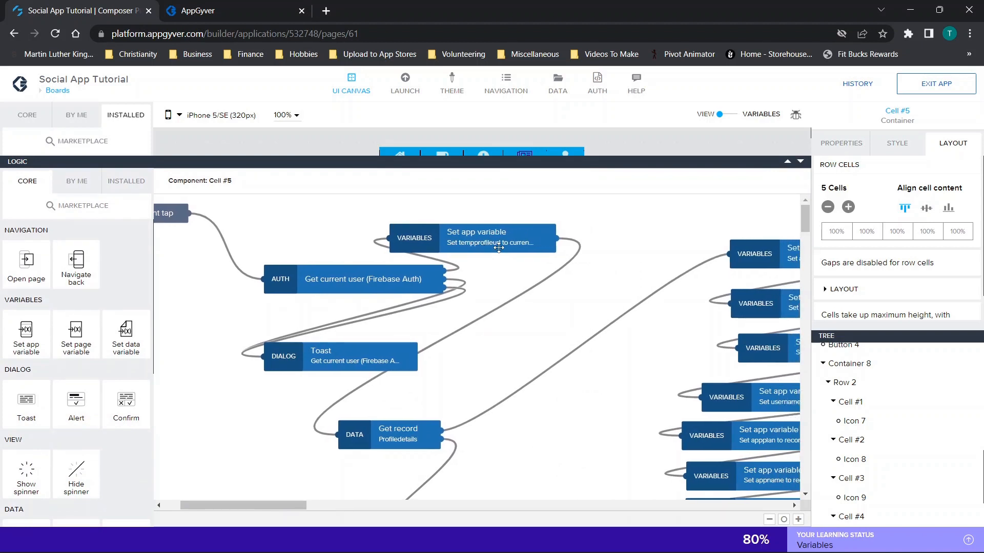
scroll(554, 295, "right", 2)
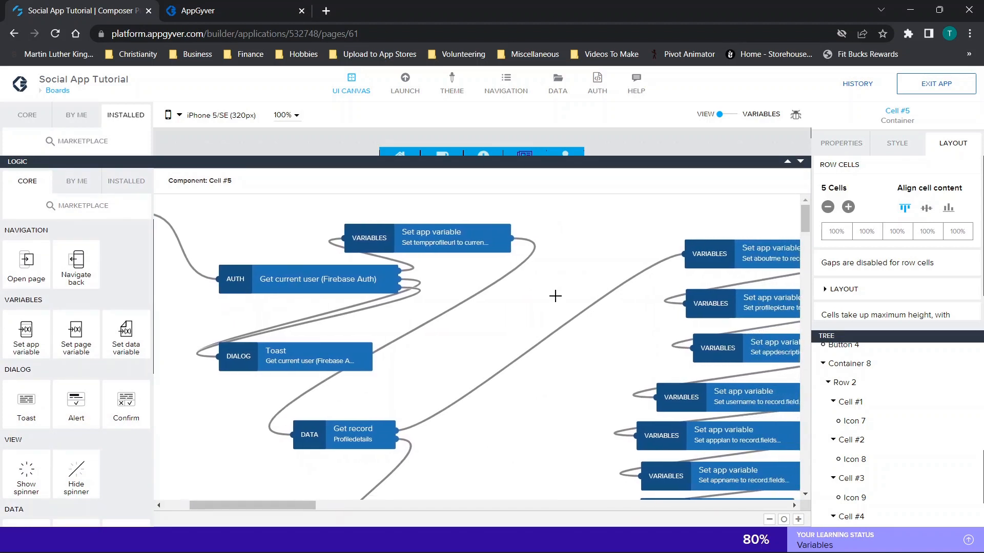
scroll(555, 295, "right", 2)
scroll(555, 296, "down", 5)
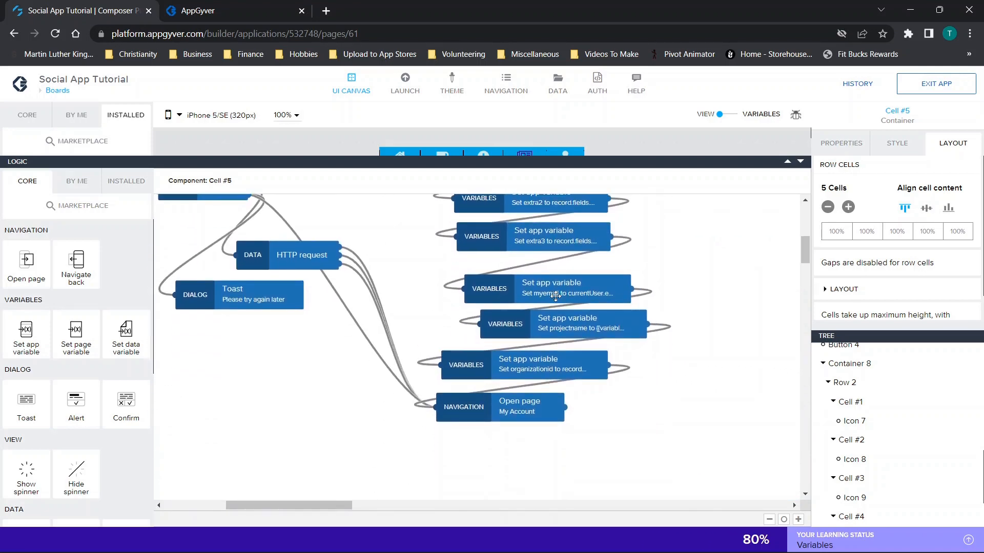
scroll(555, 295, "left", 4)
scroll(555, 296, "up", 5)
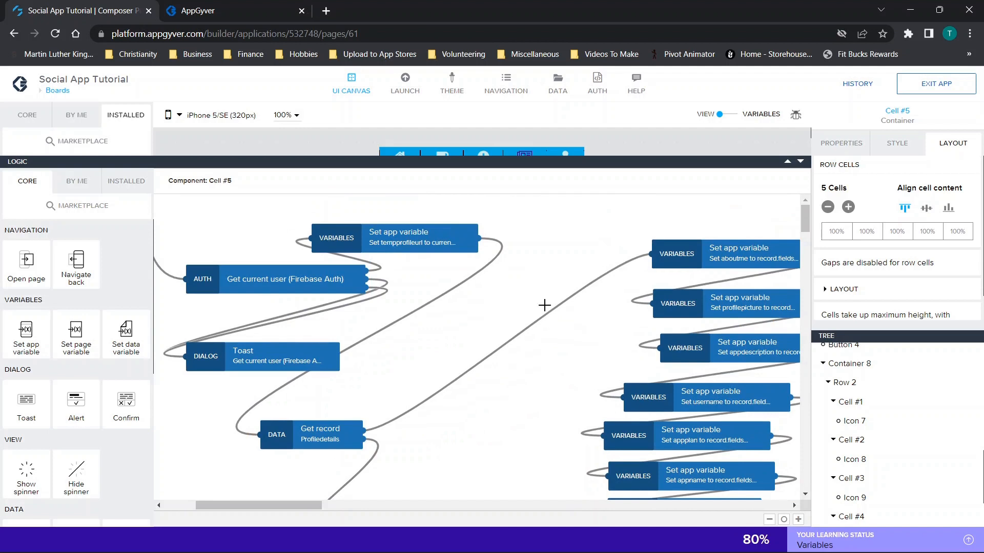
scroll(544, 305, "left", 4)
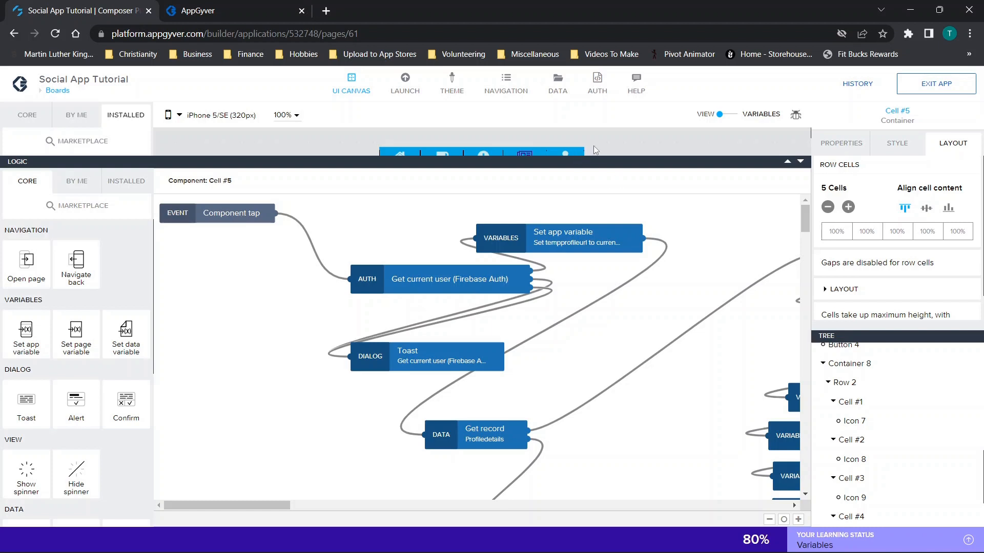
Open the profile page from the navigation bar in the preview, and return to the composer.
left_click(254, 5)
left_click(844, 79)
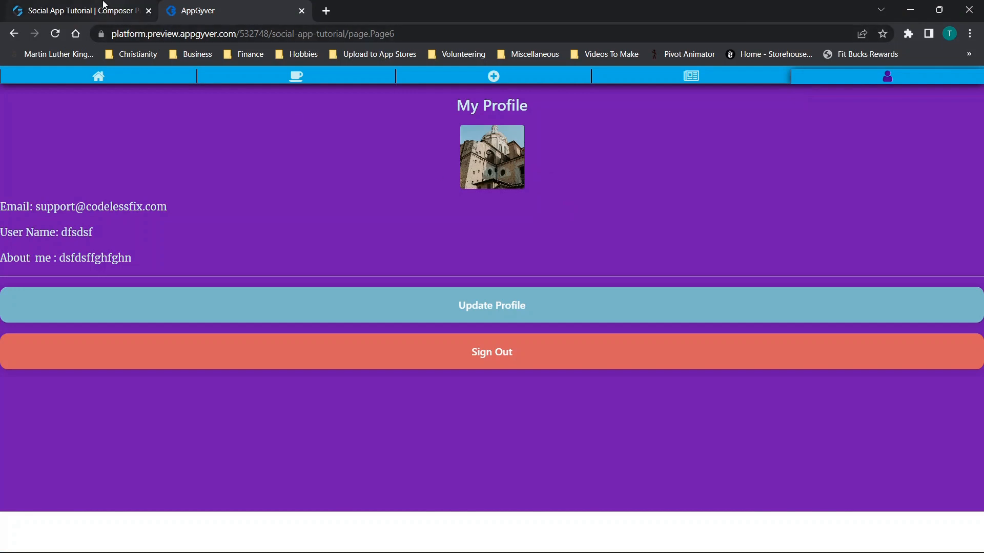
left_click(101, 7)
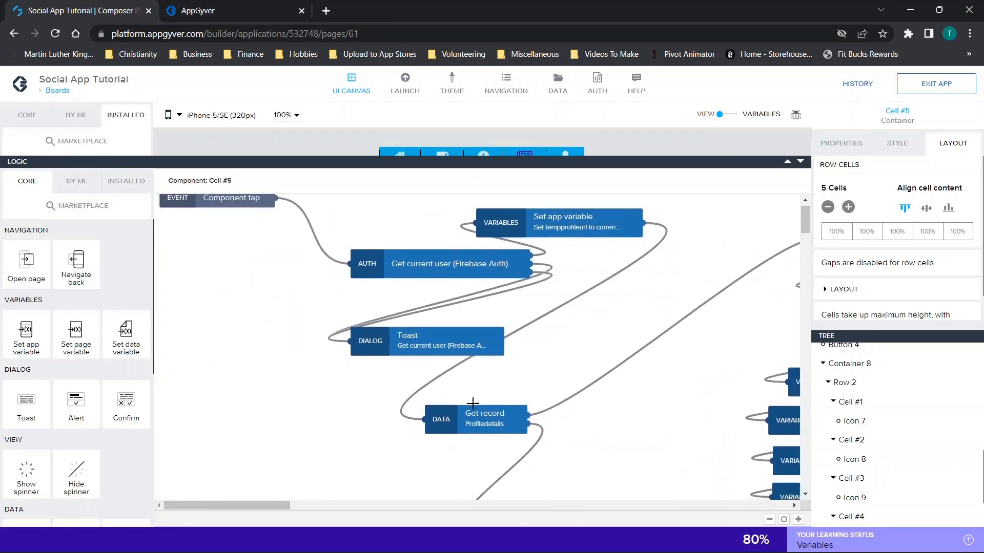
Show the installed logic functions and move Cell #5's Get current user (Firebase Auth) node closer to the Component tap event.
left_click(223, 214)
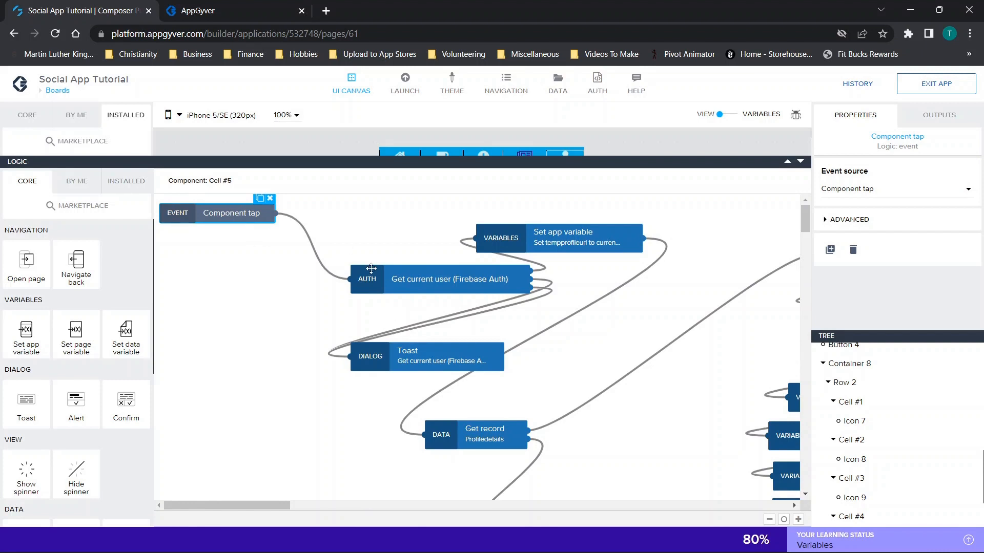
left_click(388, 281)
left_click(119, 184)
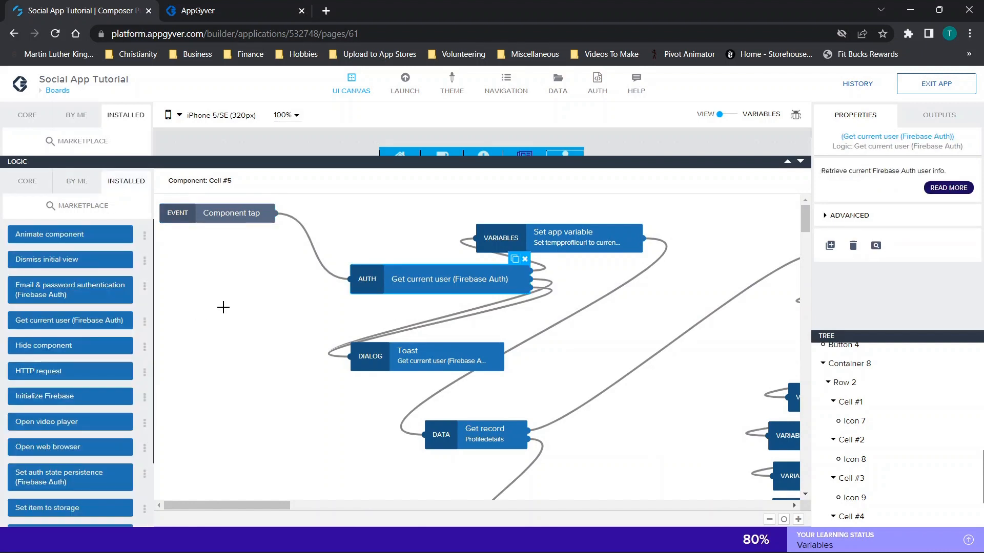
left_click_drag(425, 283, 360, 283)
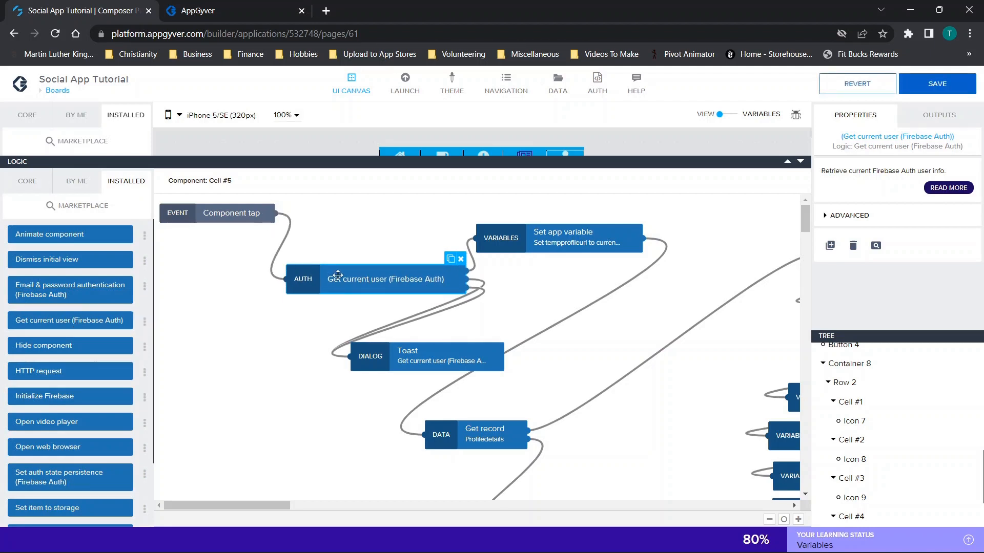
Move Cell #5's error Toast node directly beneath the Get current user (Firebase Auth) node and keep it selected.
scroll(520, 292, "down", 1)
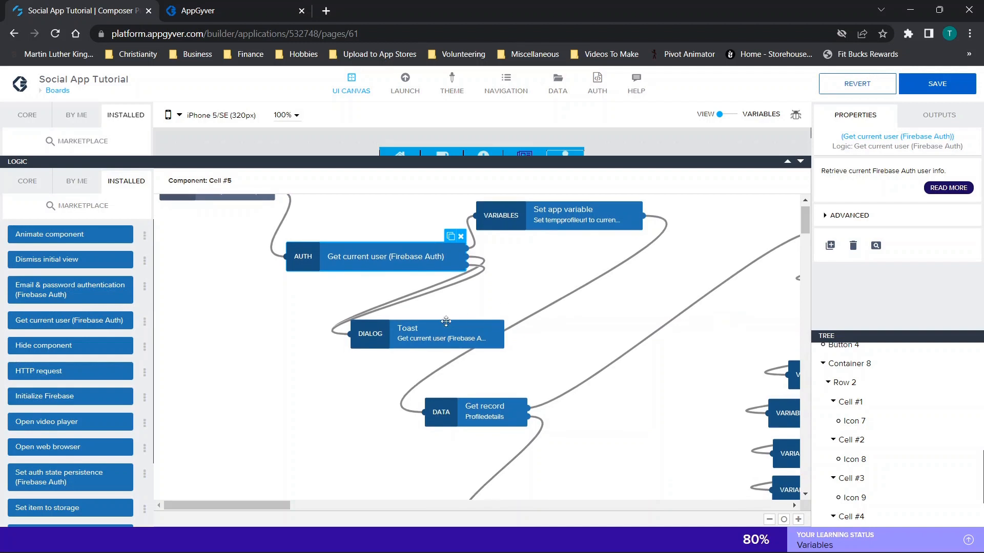
left_click(429, 331)
left_click_drag(430, 330, 373, 318)
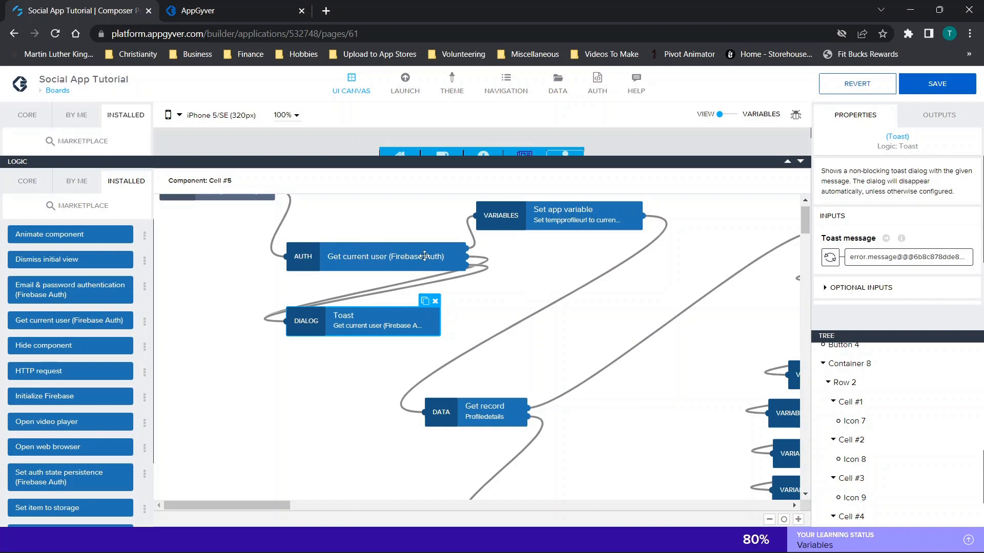
left_click_drag(483, 260, 387, 317)
left_click(388, 317)
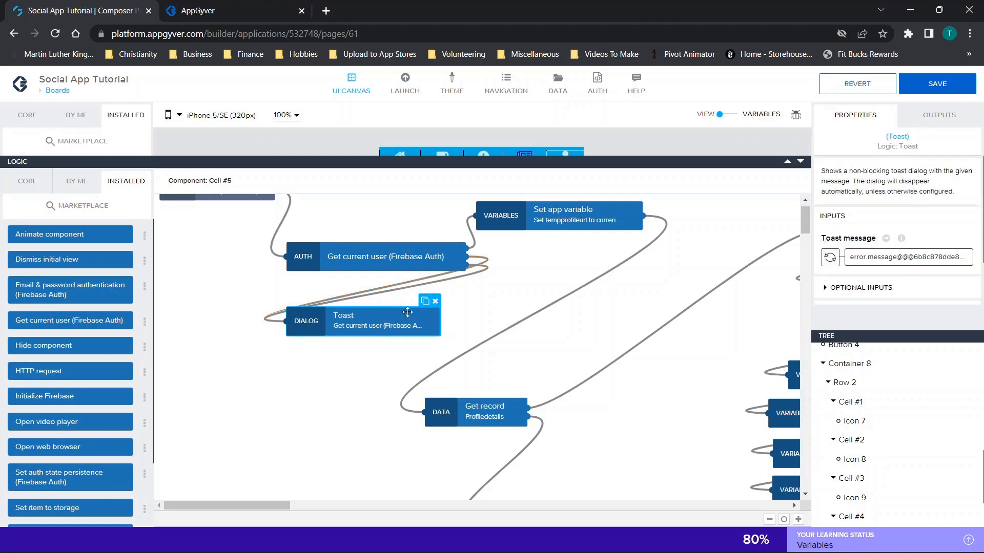
Inspect the Toast message's existing binding and its formula version, leaving both unsaved.
left_click(909, 262)
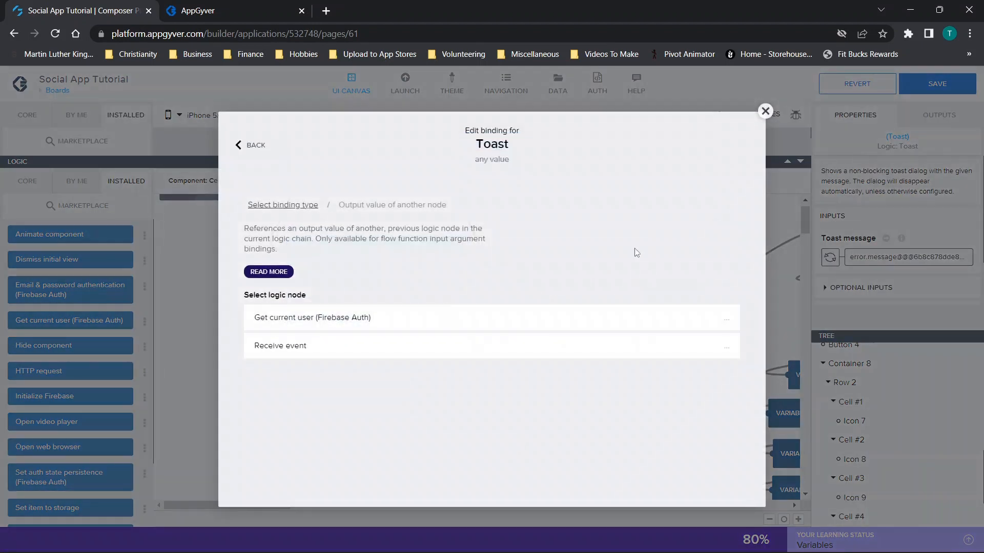
left_click(765, 111)
left_click(830, 257)
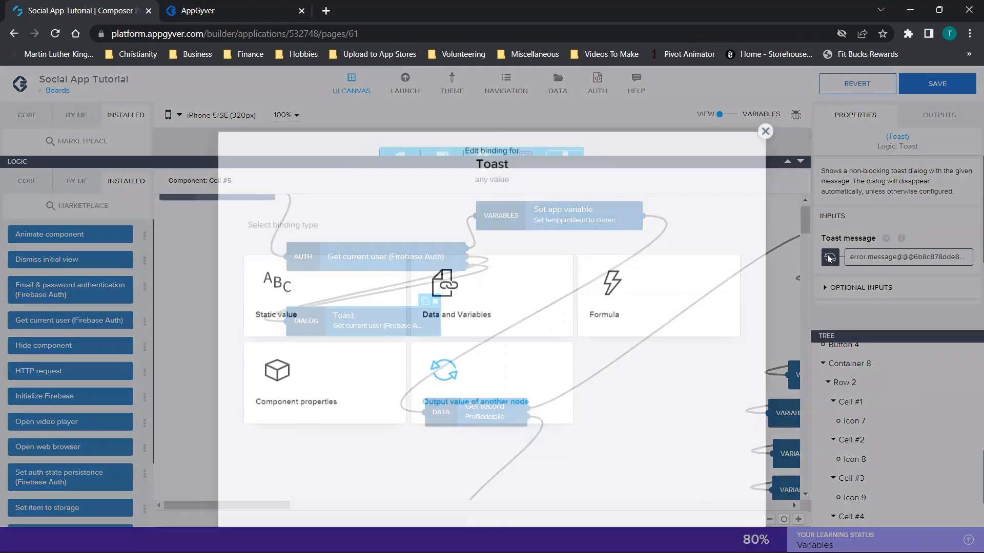
left_click(650, 306)
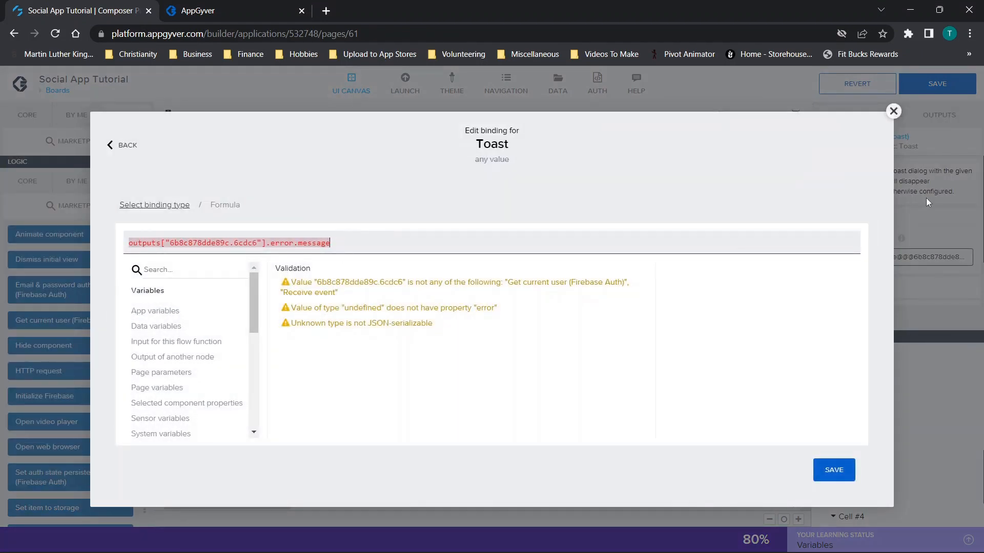
left_click(893, 111)
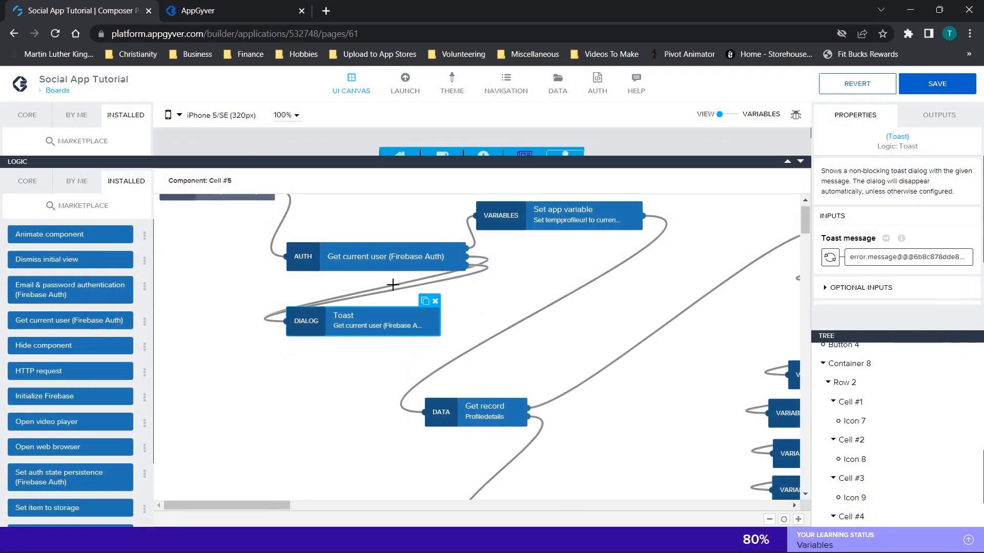
Bind the Toast message to the output value of another node: Get current user (Firebase Auth), Error: message.
left_click(830, 257)
left_click(483, 362)
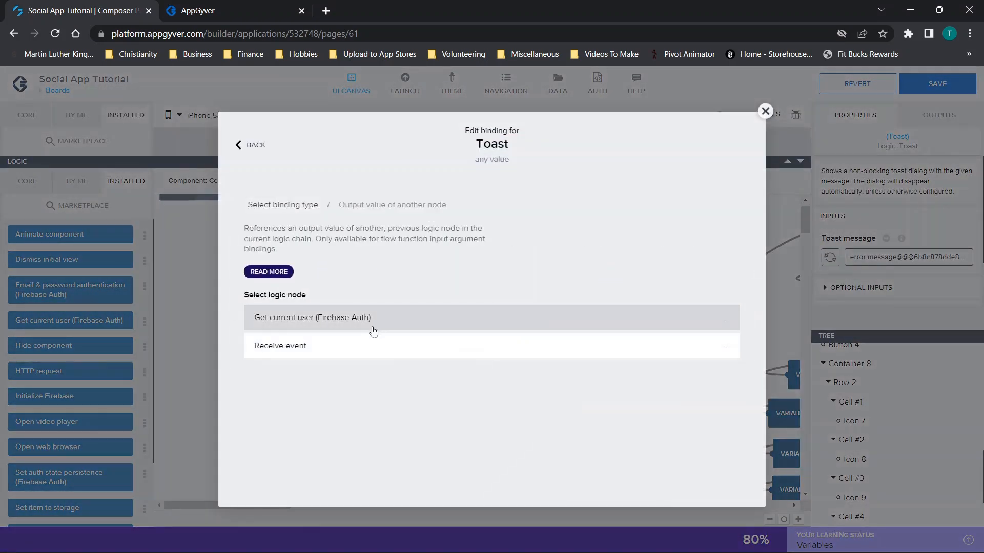
left_click(371, 318)
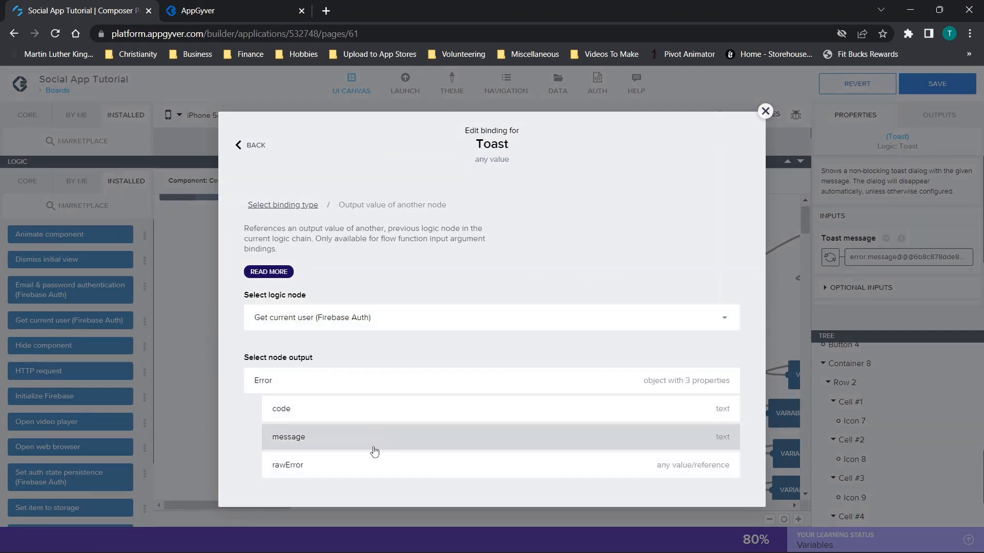
left_click(340, 443)
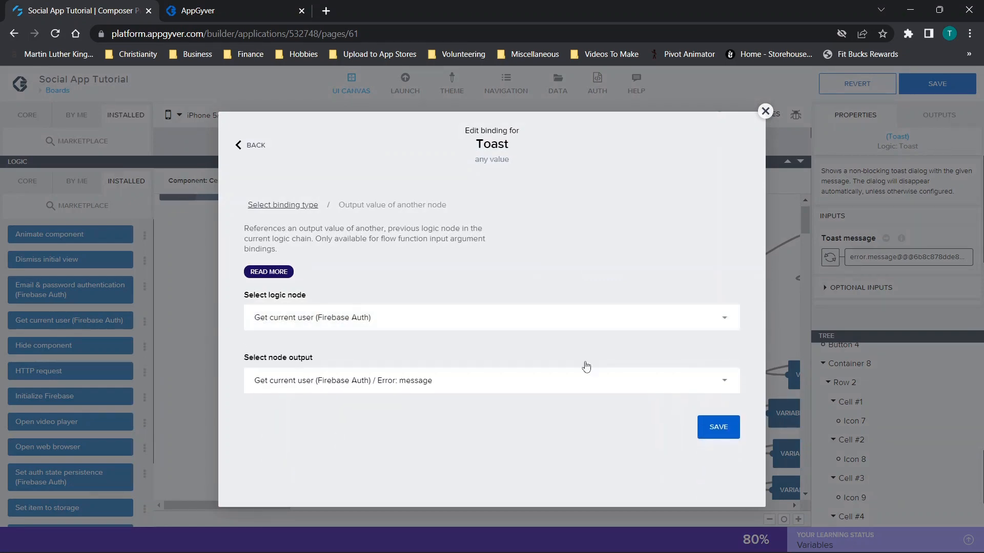
left_click(716, 426)
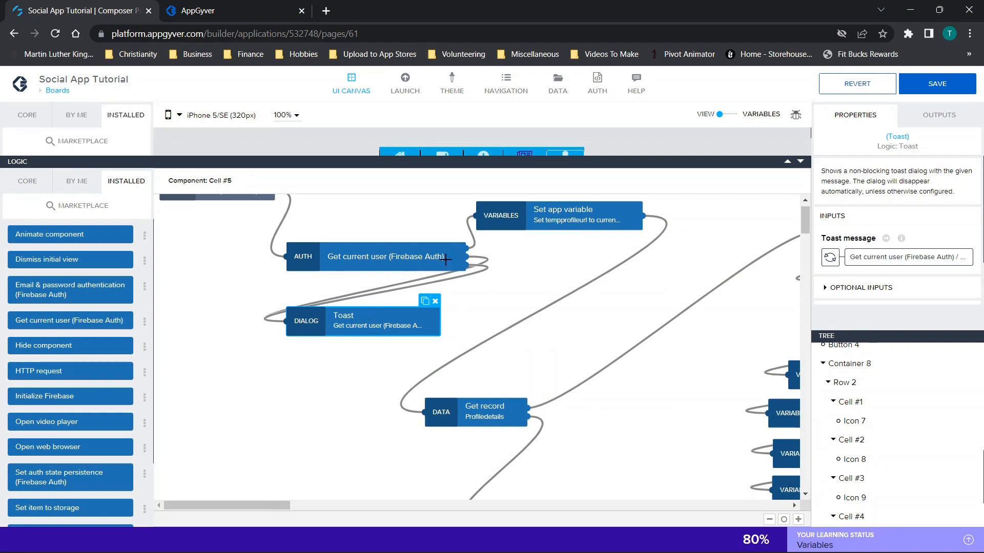
Examine the tempprofileurl Set app variable node following Get current user, including its variable name, assigned value binding and core function.
left_click(445, 258)
left_click(467, 225)
left_click(569, 217)
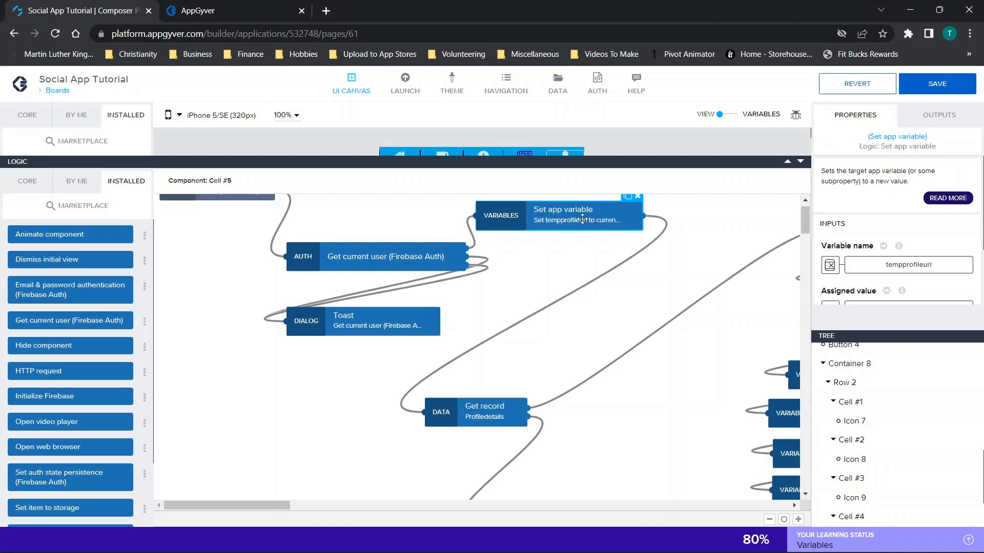
scroll(36, 363, "down", 2)
scroll(36, 364, "up", 2)
left_click(28, 181)
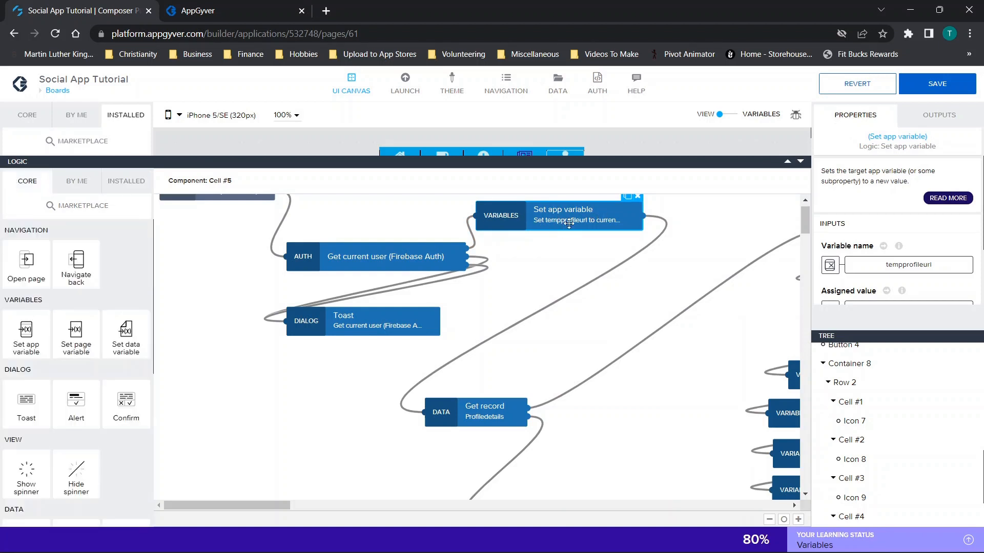
scroll(692, 297, "down", 1)
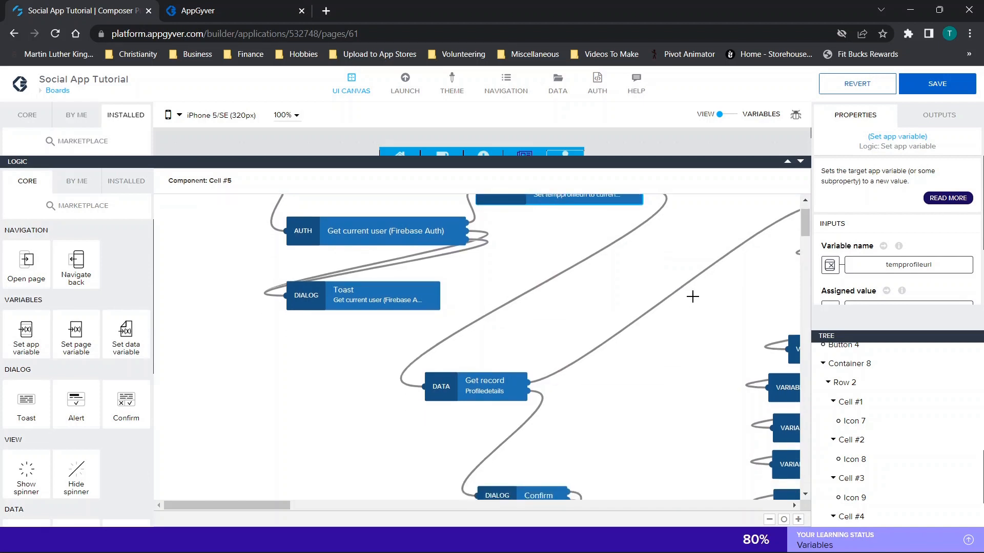
scroll(691, 297, "up", 2)
scroll(928, 232, "down", 2)
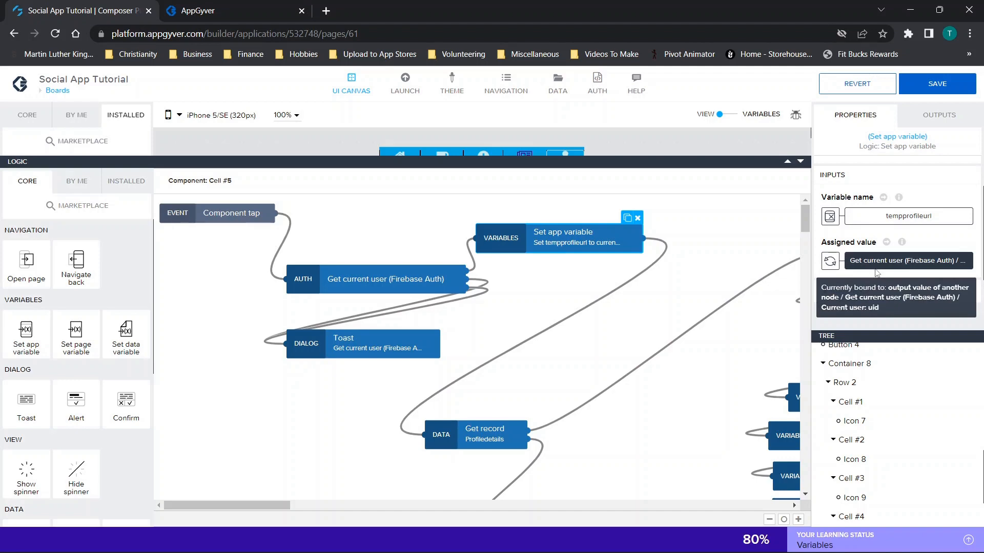
left_click(877, 272)
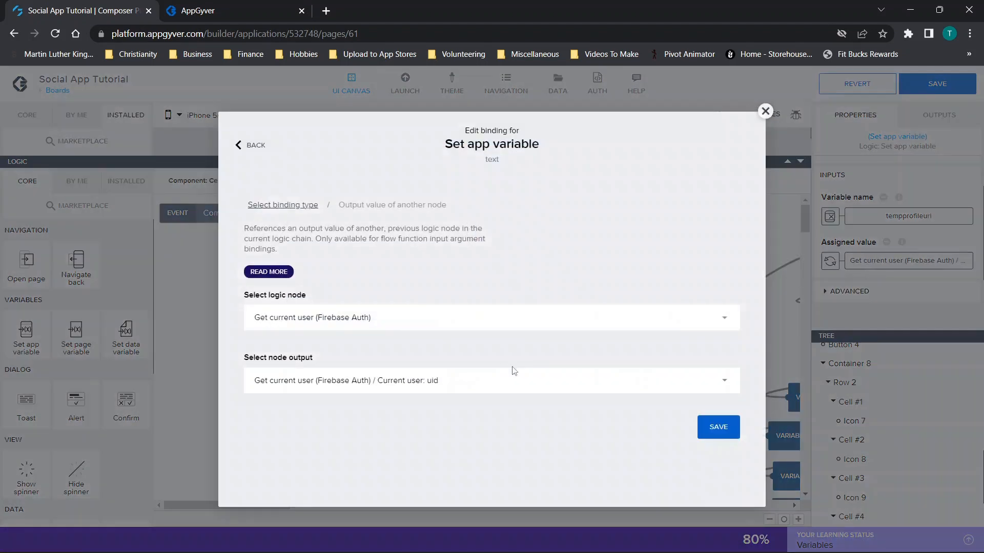
left_click(765, 111)
Bind the tempprofileurl node's assigned value to the Get current user (Firebase Auth) output Current user: uid.
left_click(830, 260)
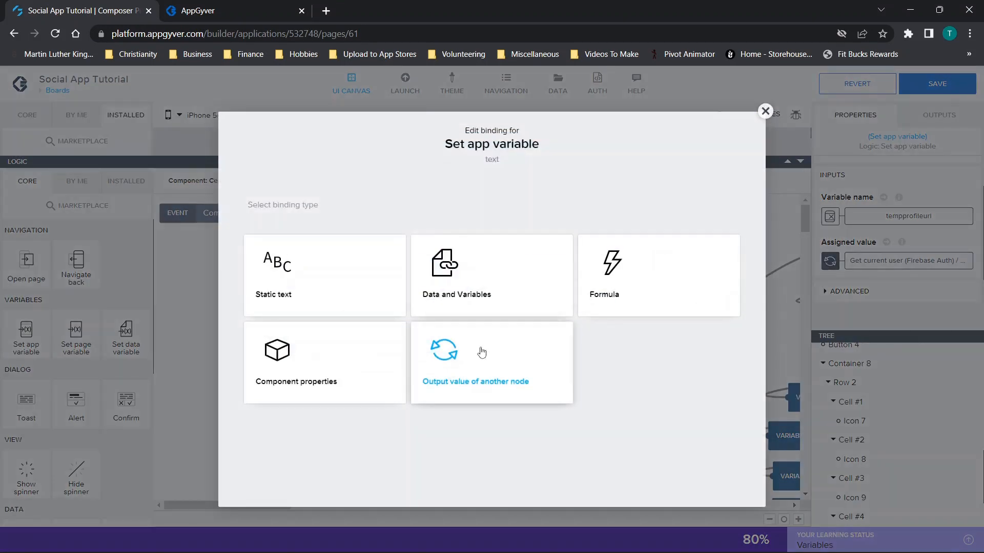
left_click(462, 370)
left_click(359, 322)
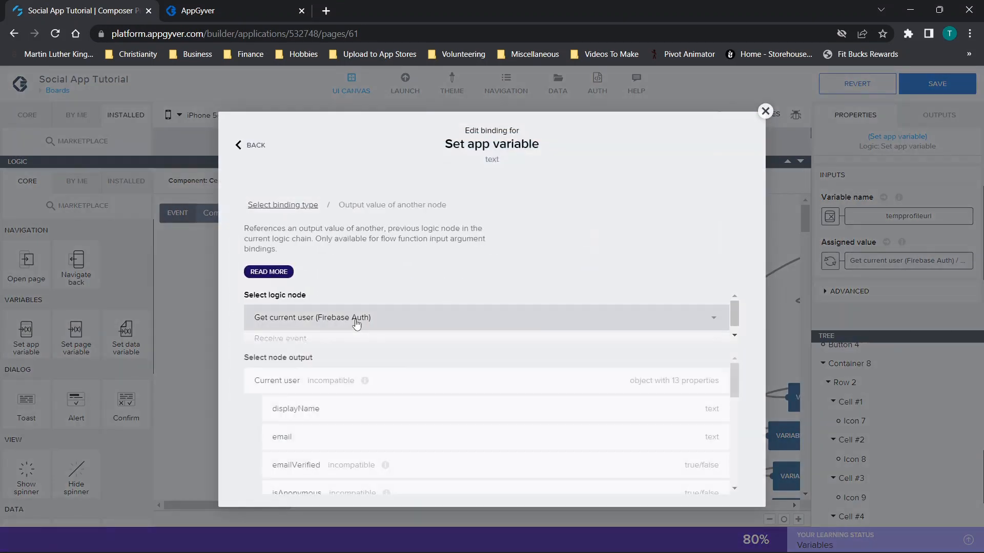
scroll(406, 411, "down", 5)
scroll(407, 413, "down", 1)
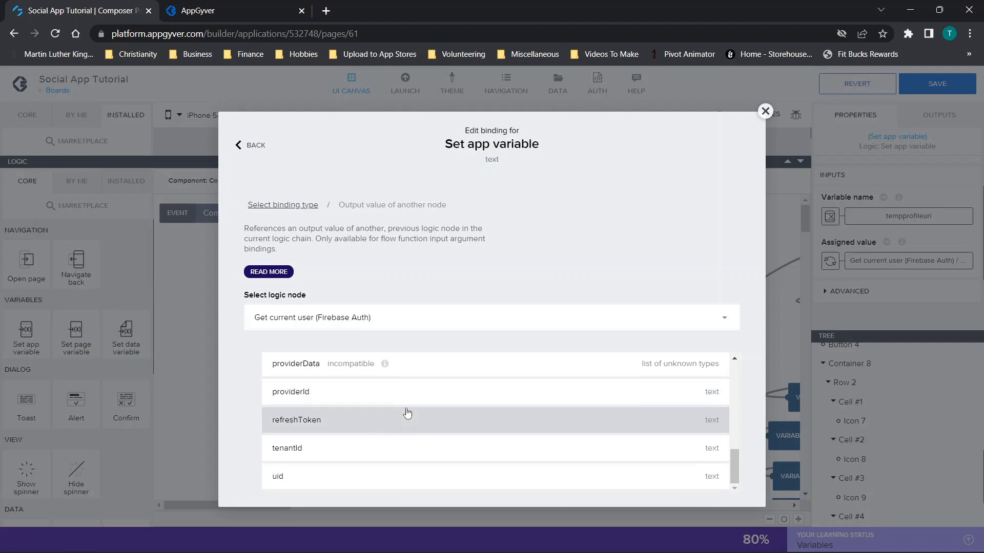
left_click(345, 537)
left_click(711, 433)
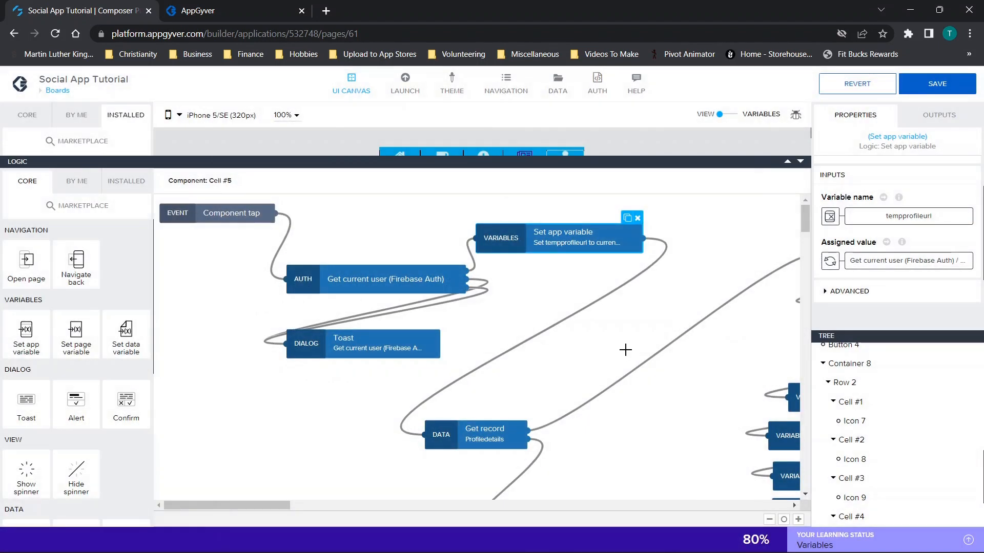
Select the Profiledetails Get record node, find its function among the core data functions, and review its resource and id inputs.
scroll(592, 316, "right", 1)
left_click(410, 433)
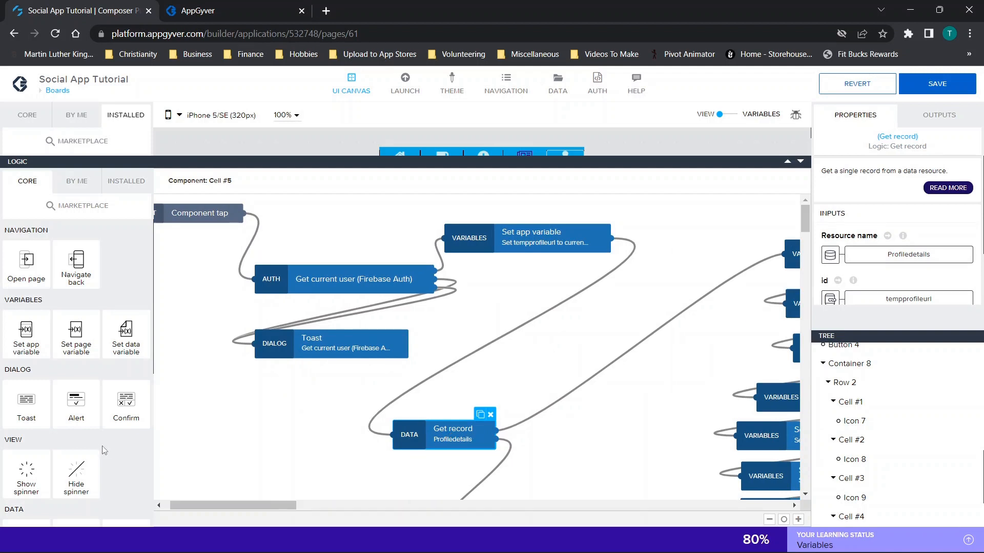
left_click(34, 185)
scroll(83, 313, "down", 5)
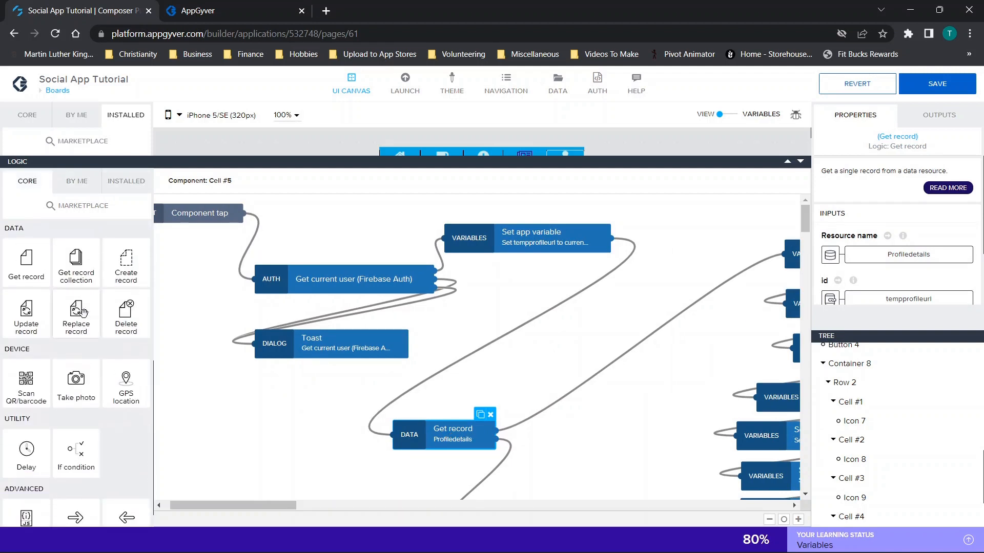
scroll(84, 313, "down", 1)
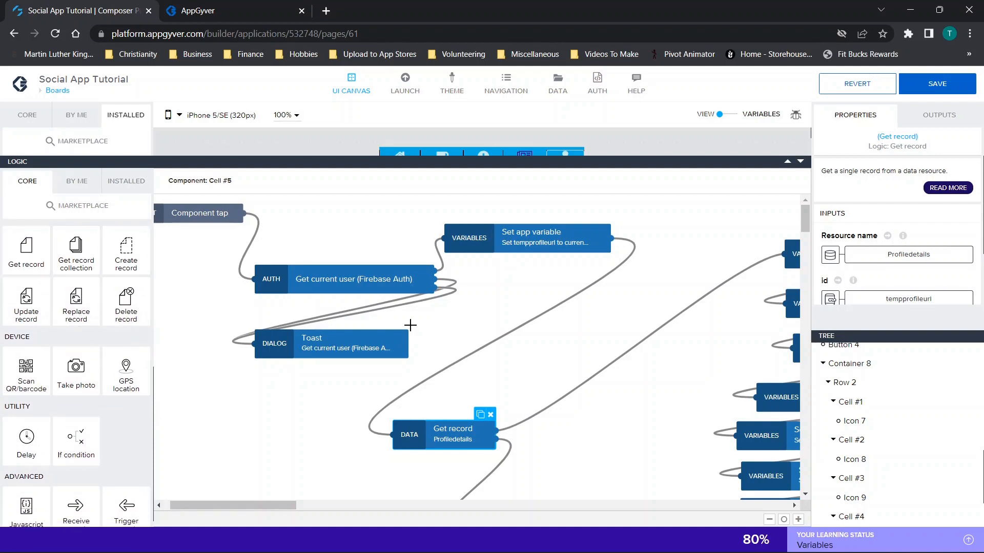
scroll(577, 320, "down", 3)
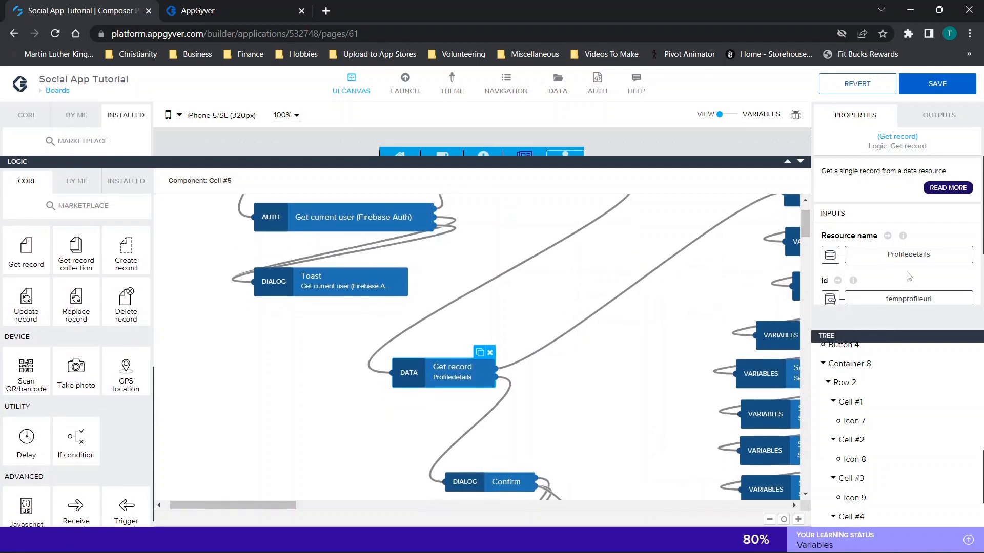
scroll(908, 276, "down", 1)
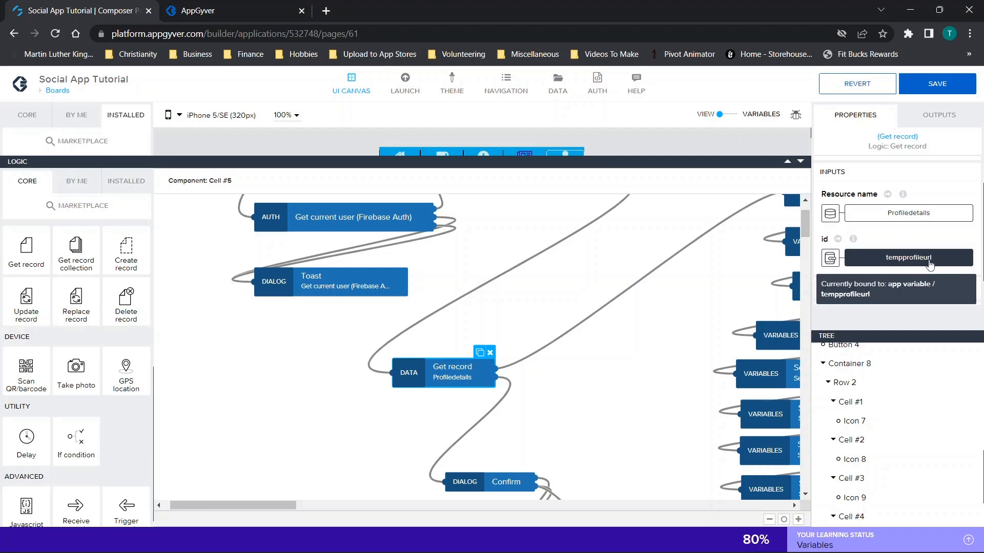
Inspect the Get record node's id binding and the app variables available for it without saving a change.
left_click(883, 261)
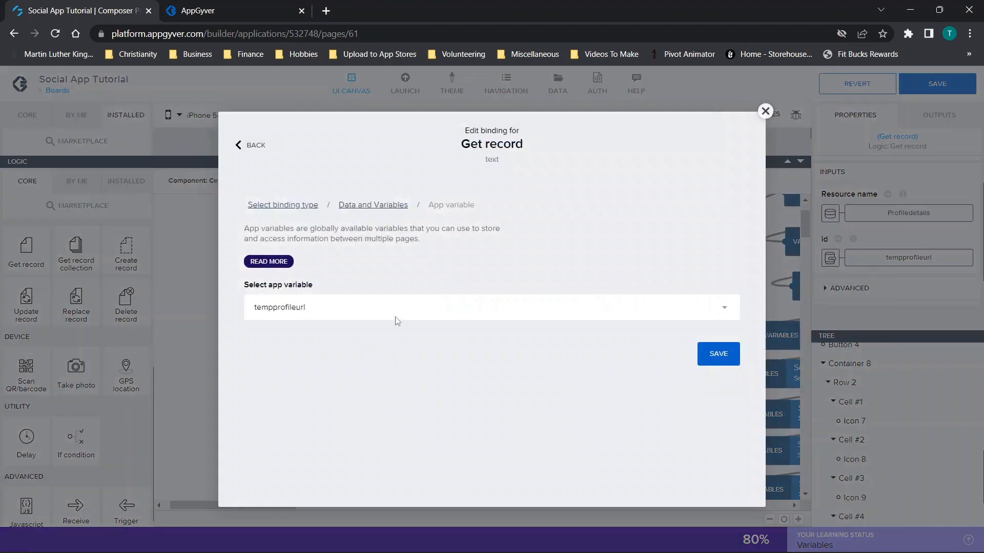
left_click(765, 111)
left_click(830, 257)
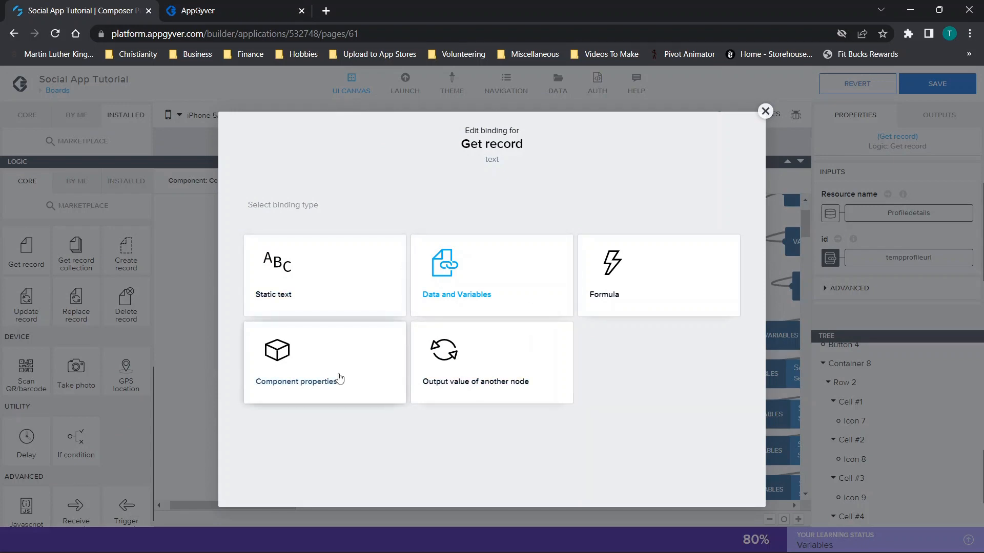
left_click(450, 277)
left_click(402, 291)
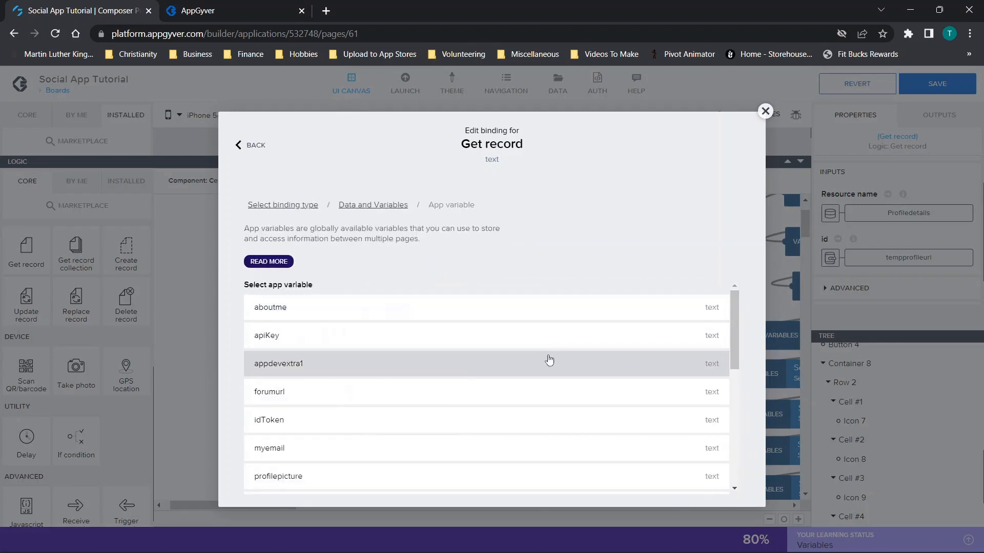
left_click(765, 111)
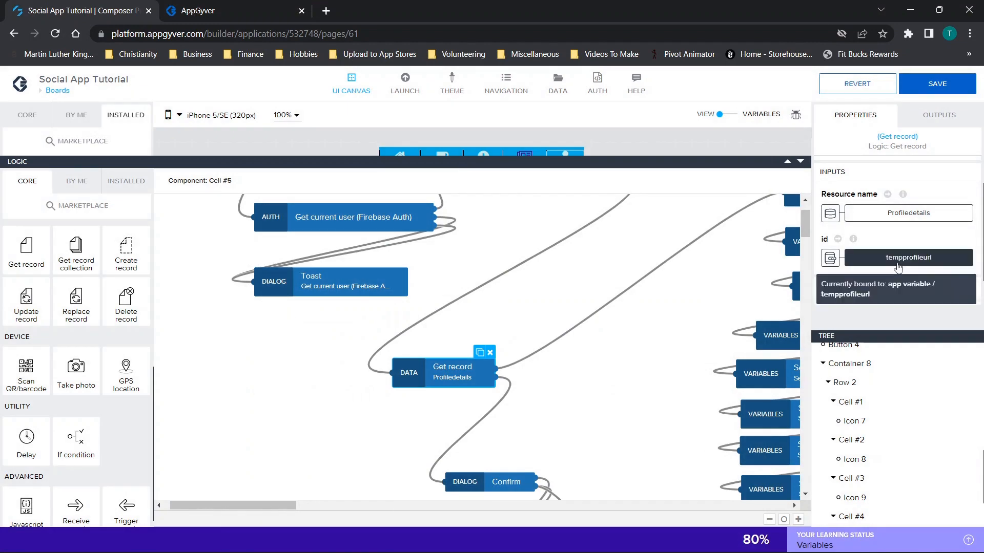
Follow the Set app variable chain from Get record to its end and move the Open page (My Account) node slightly lower.
scroll(625, 306, "down", 5)
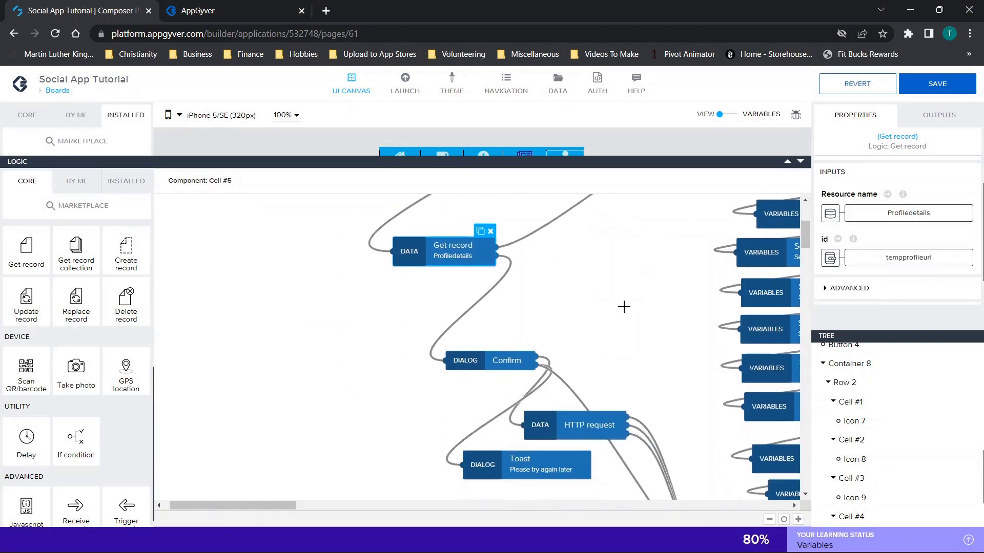
scroll(624, 307, "up", 6)
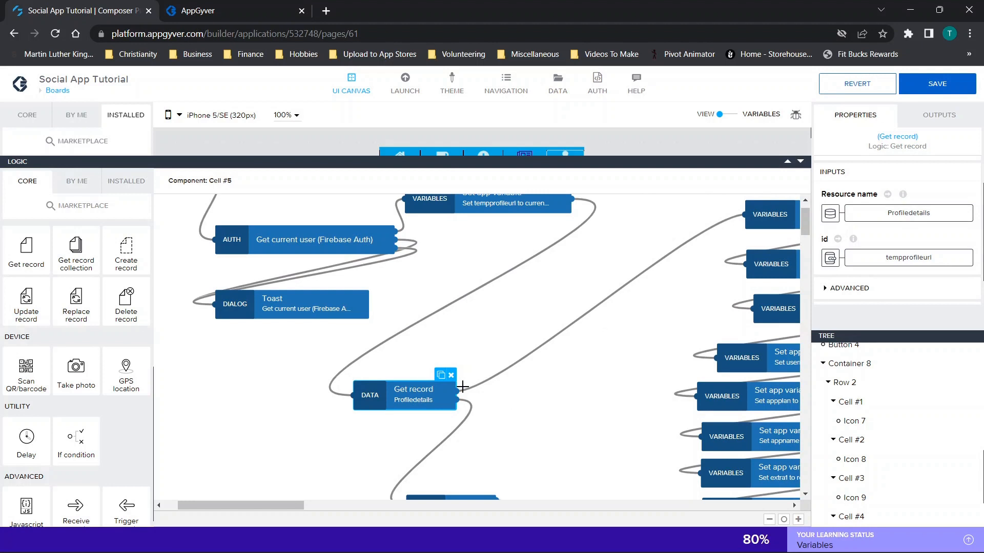
scroll(589, 358, "right", 3)
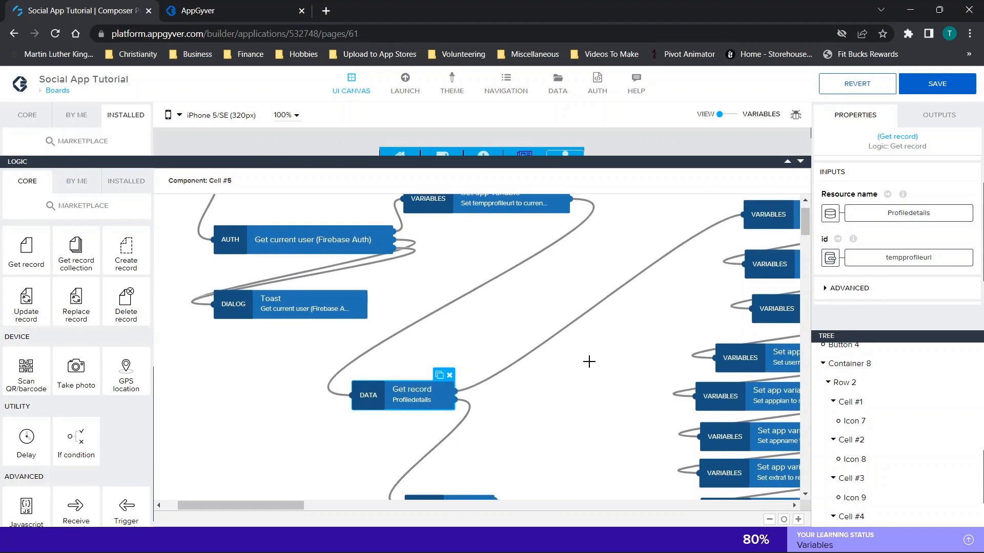
scroll(601, 264, "right", 4)
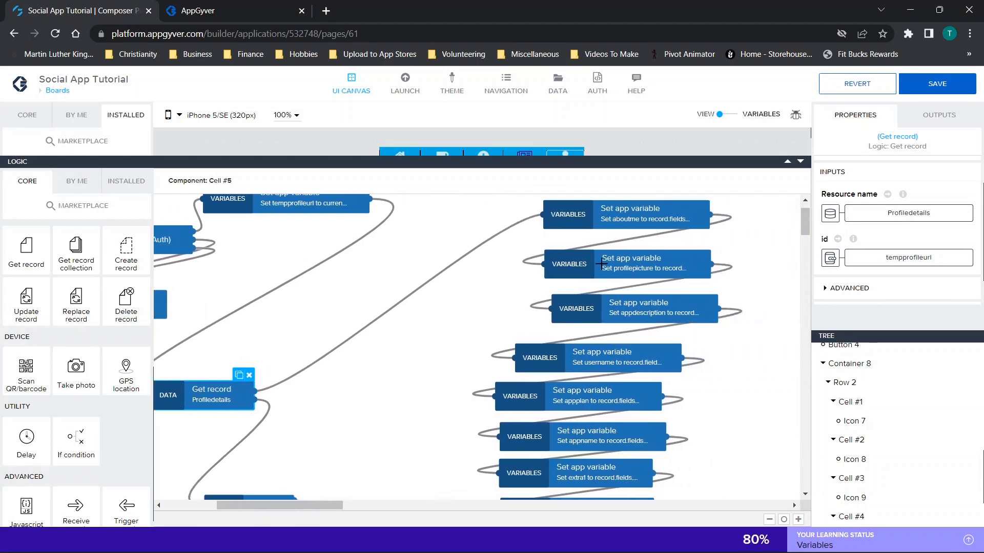
scroll(601, 264, "down", 1)
scroll(601, 263, "down", 9)
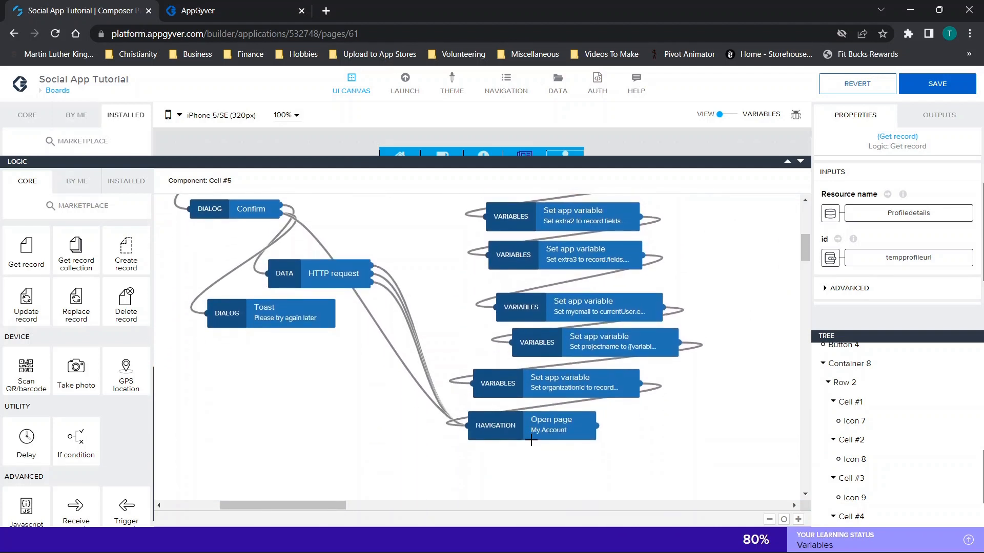
left_click_drag(538, 425, 543, 453)
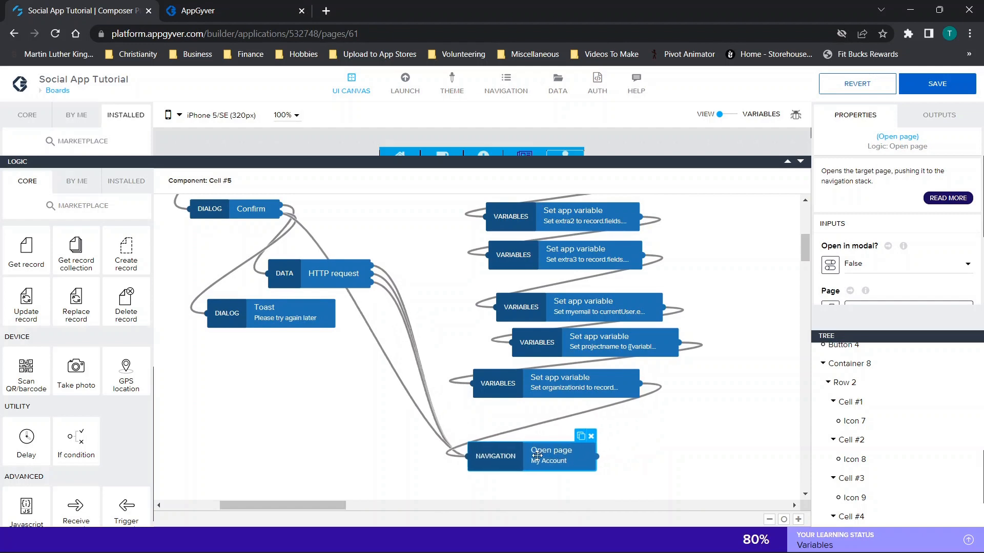
Review the Set app variable chain that follows Get record and select its first node, aboutme, to view its inputs.
scroll(618, 395, "up", 2)
scroll(618, 395, "up", 9)
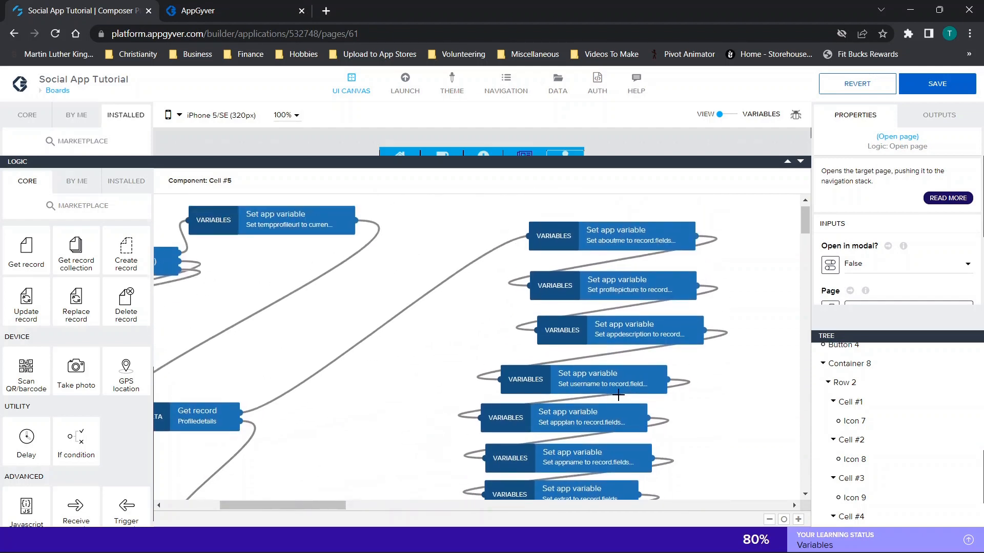
scroll(589, 228, "down", 1)
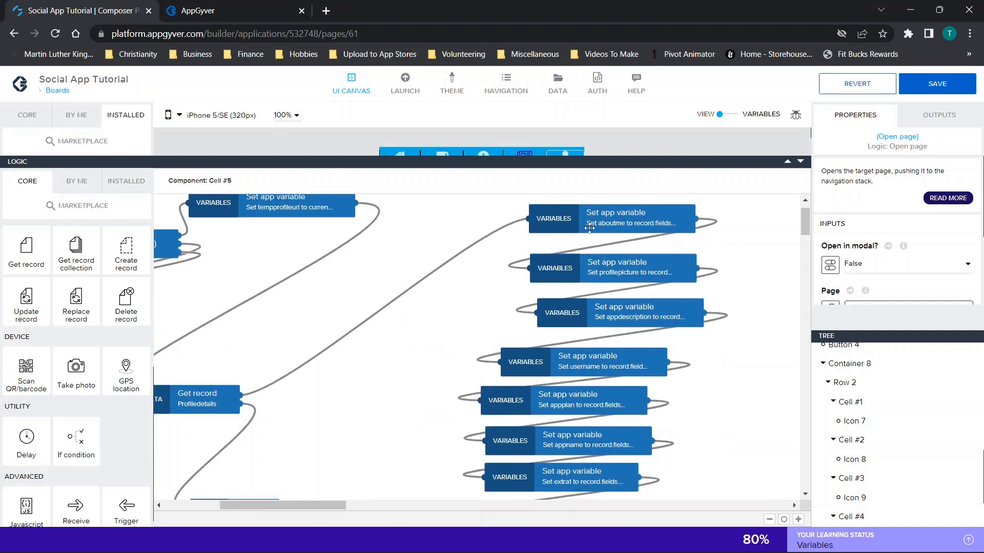
scroll(607, 291, "down", 4)
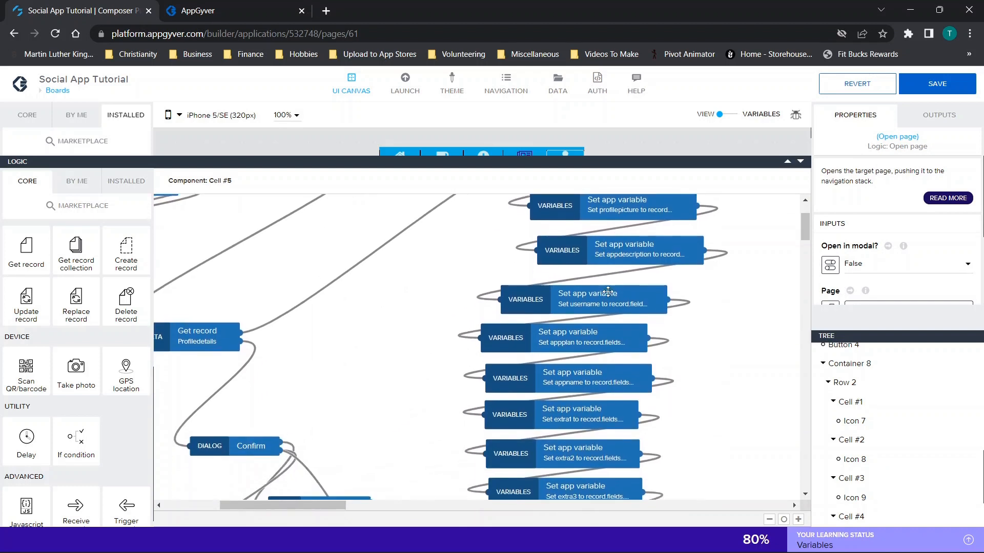
scroll(608, 291, "down", 3)
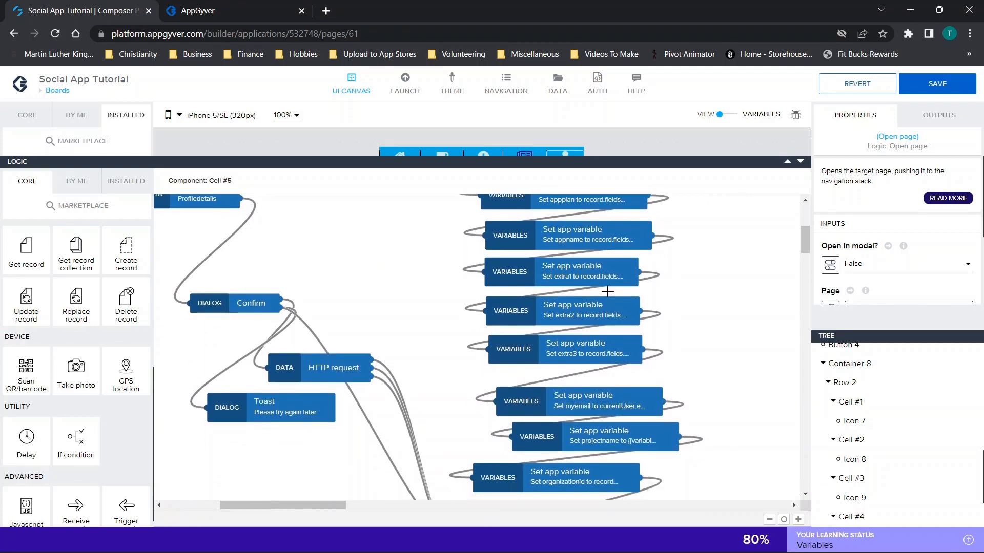
scroll(646, 315, "up", 8)
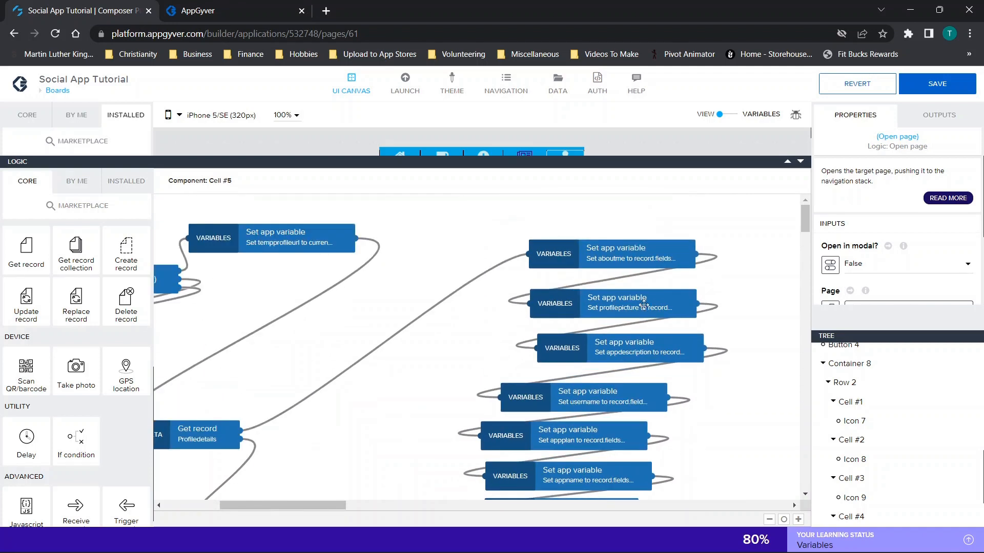
left_click(607, 258)
scroll(907, 240, "down", 2)
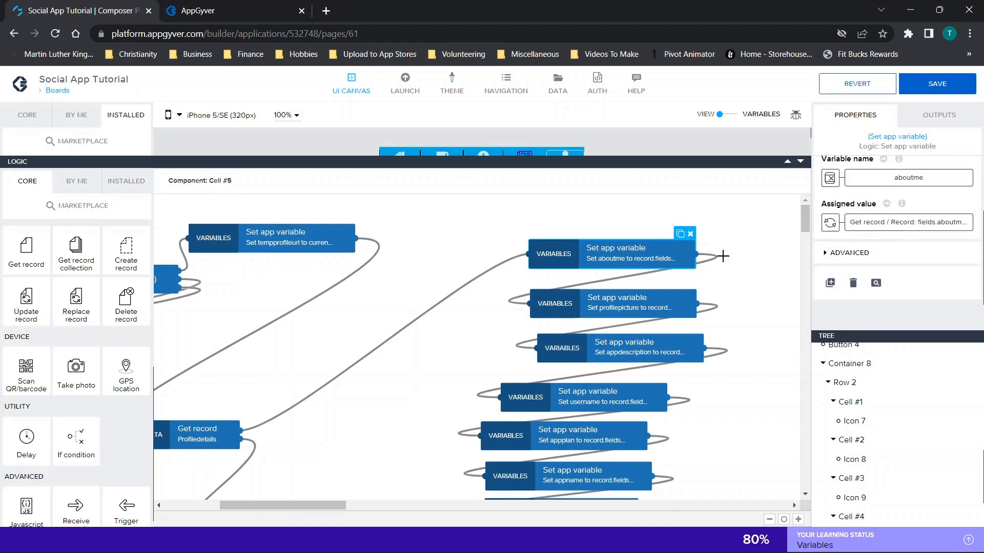
Trace the remaining Set app variable nodes from profilepicture through organizationid to the Open page (My Account) node.
scroll(641, 315, "down", 1)
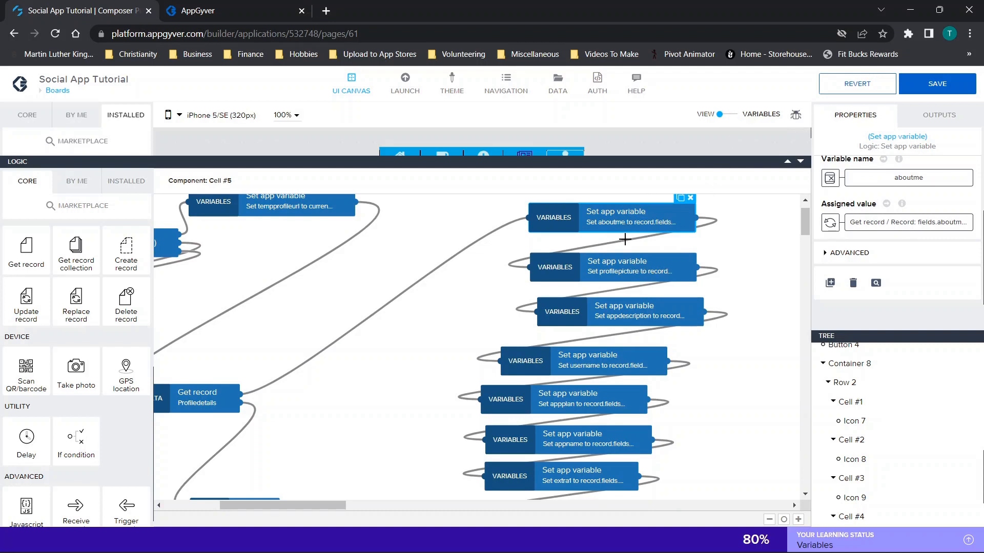
scroll(621, 254, "down", 1)
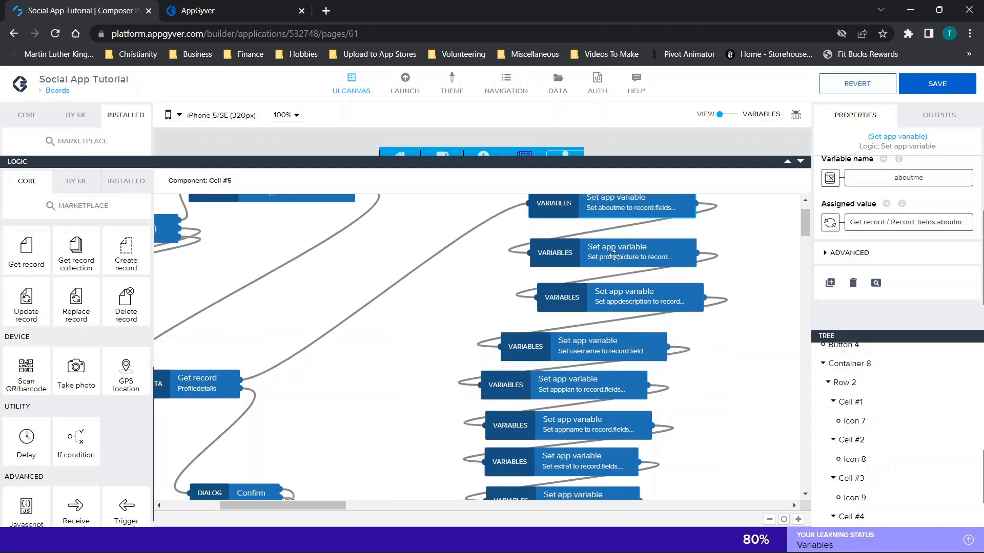
scroll(626, 257, "down", 2)
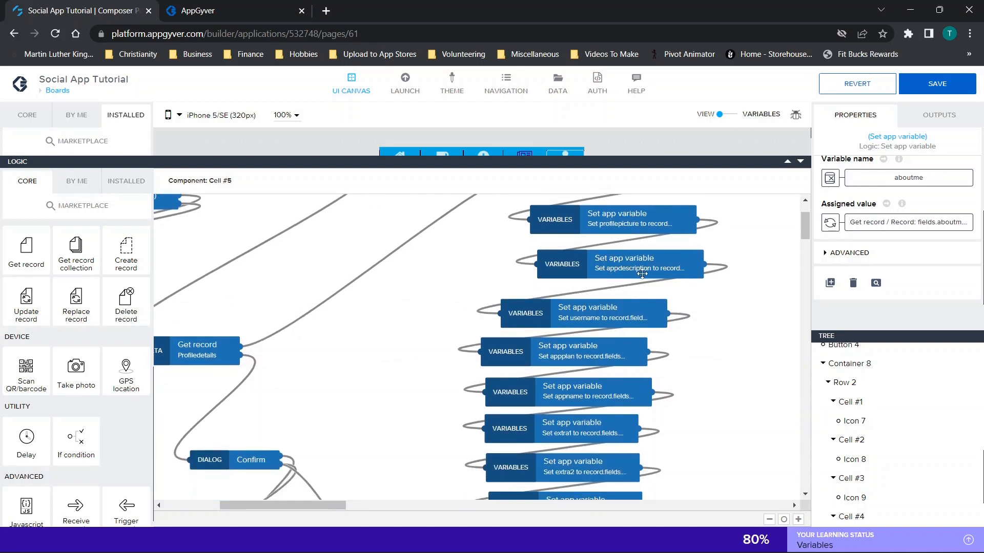
scroll(642, 274, "down", 3)
scroll(589, 281, "down", 3)
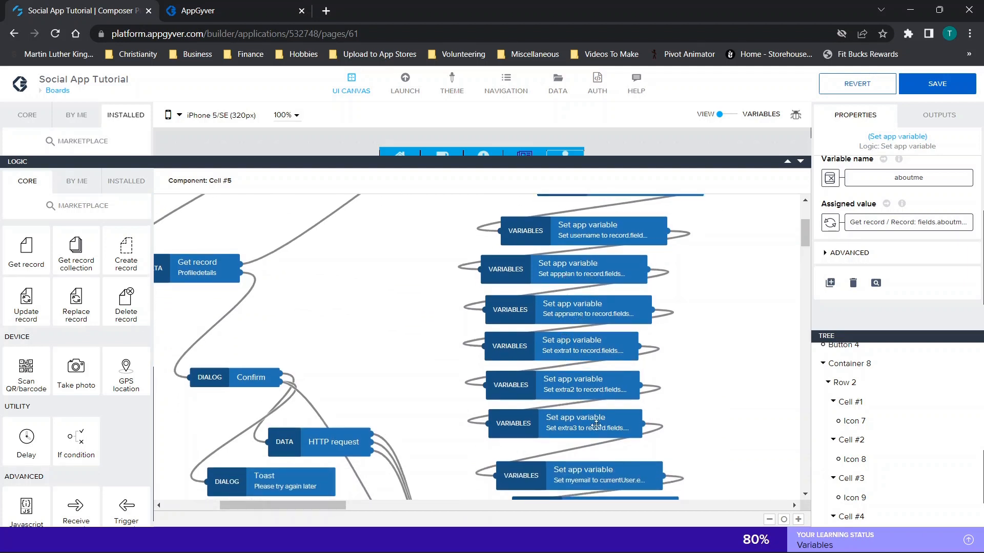
scroll(596, 423, "down", 3)
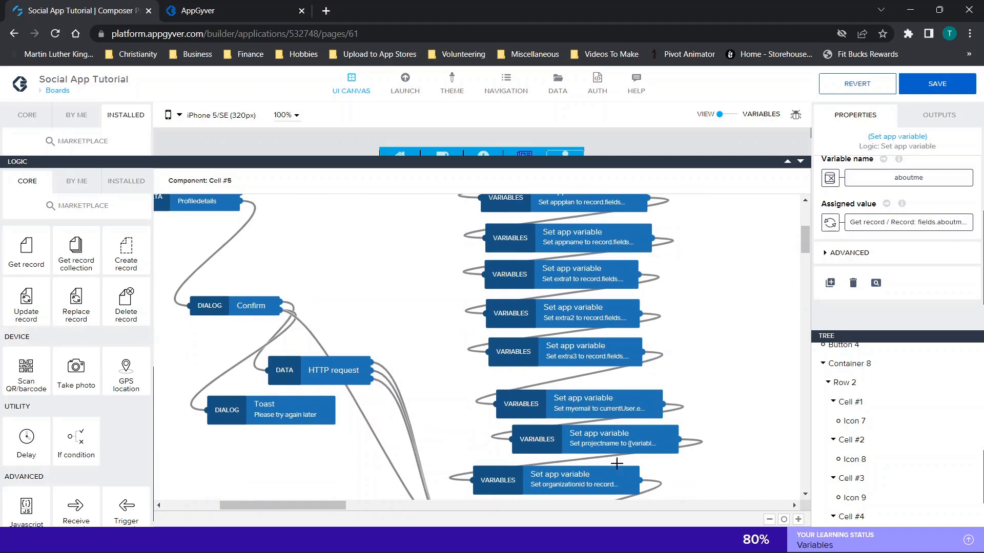
scroll(618, 445, "down", 4)
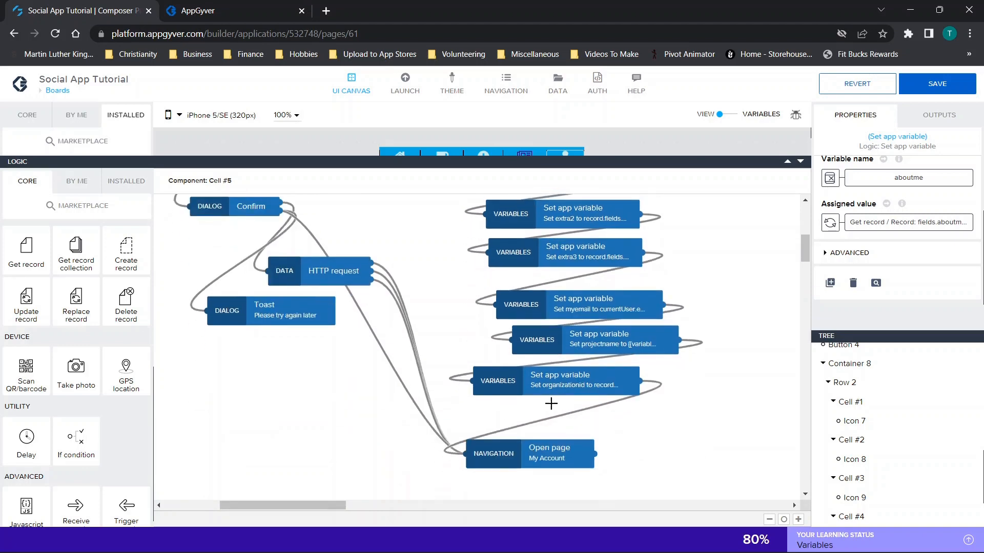
scroll(578, 387, "up", 6)
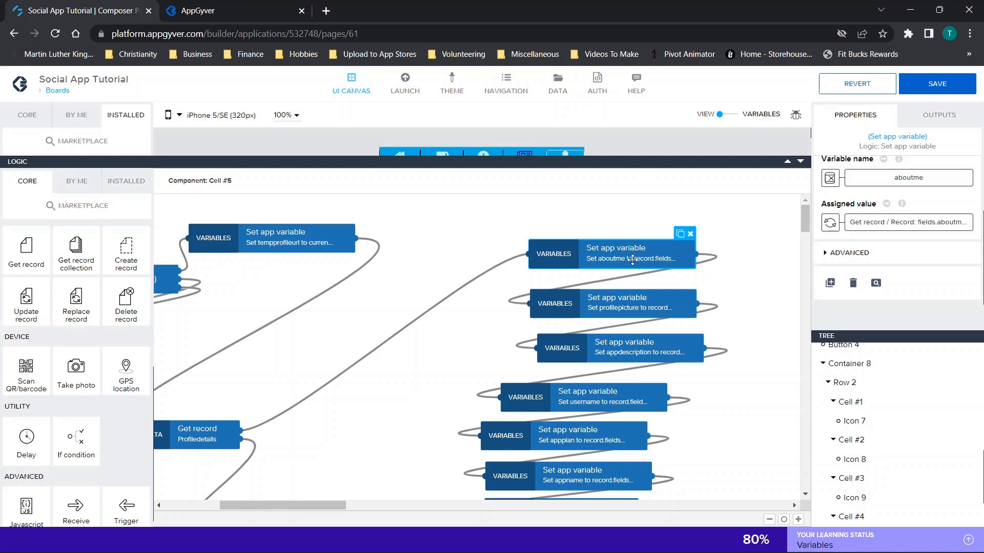
Examine the Get record outputs available for the aboutme node's assigned value without saving a change.
left_click(869, 225)
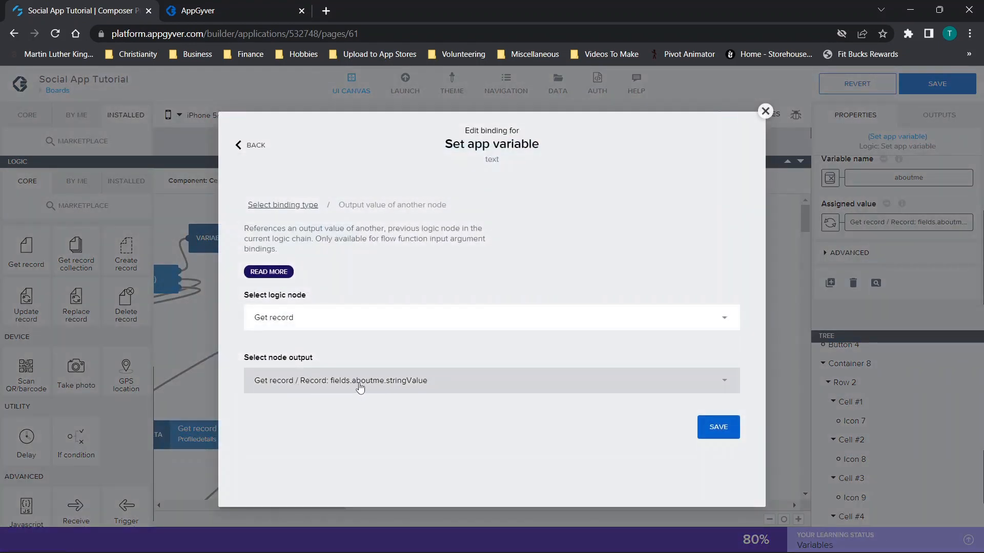
left_click(431, 380)
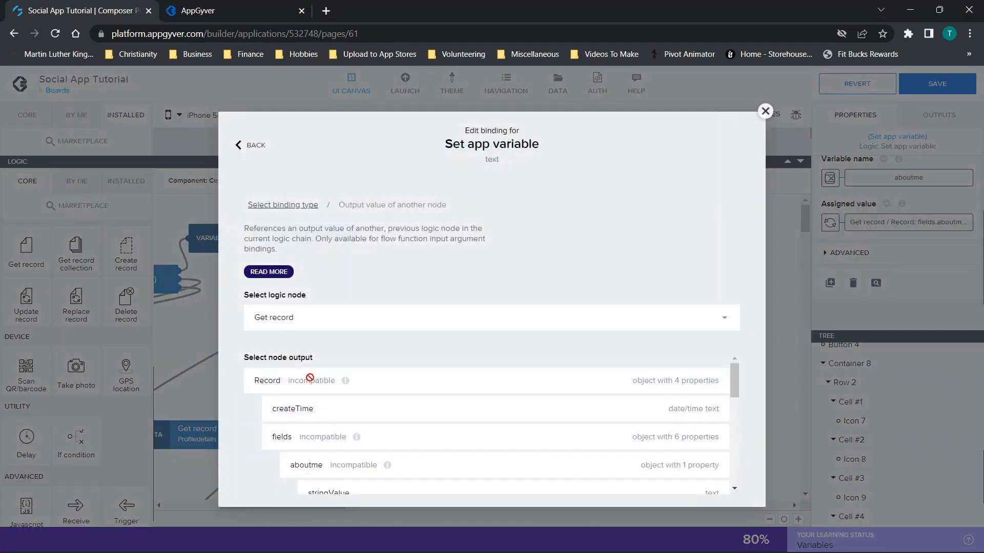
scroll(468, 368, "down", 2)
scroll(467, 369, "down", 5)
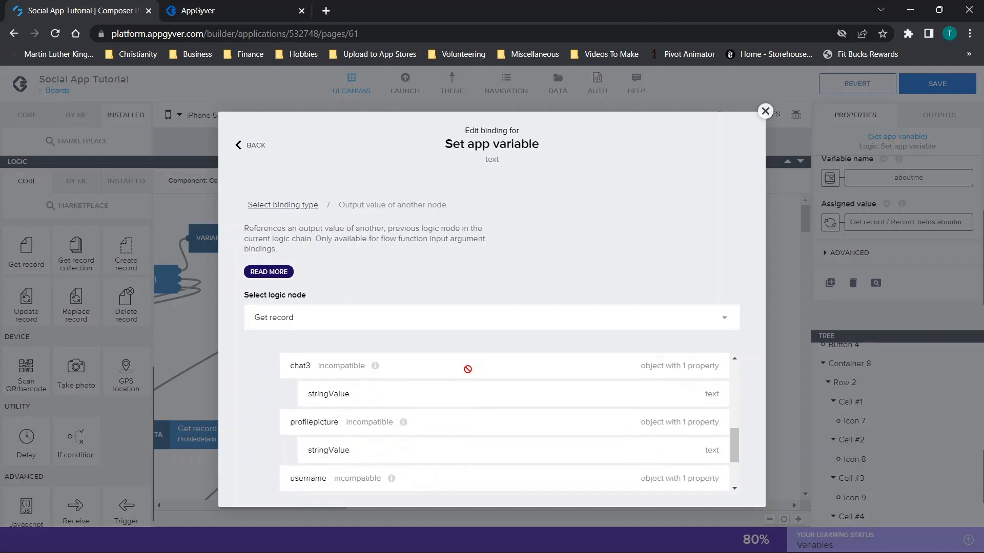
scroll(433, 416, "up", 6)
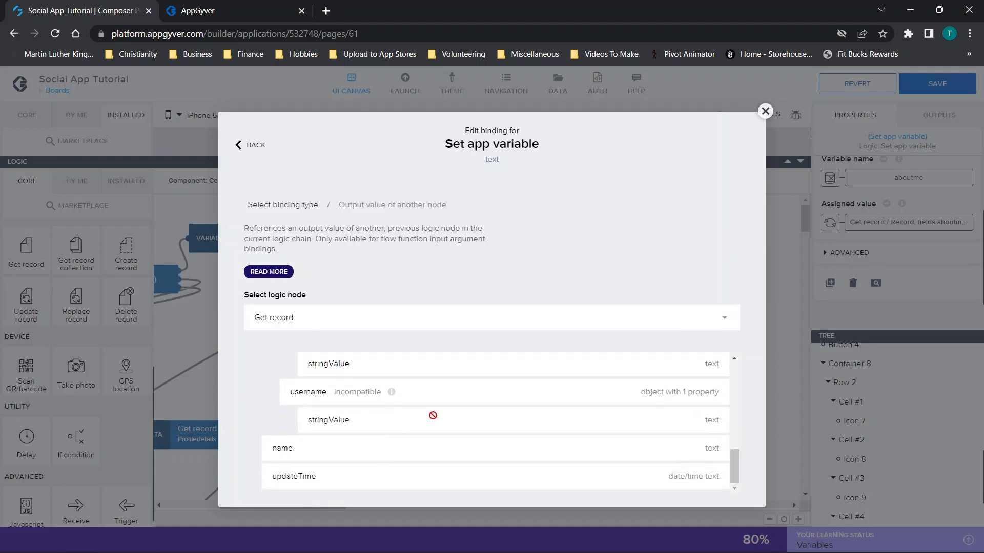
scroll(433, 417, "up", 1)
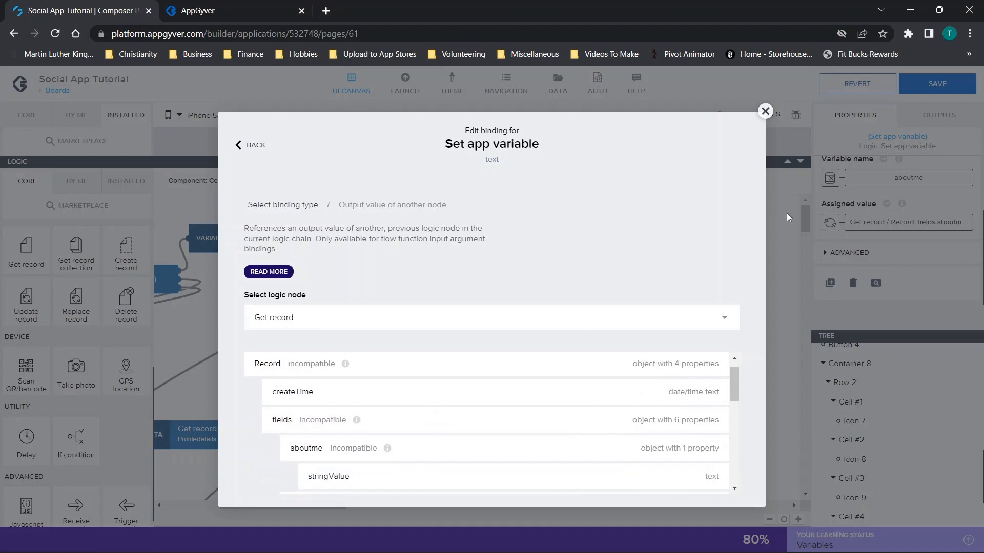
left_click(765, 111)
scroll(588, 389, "down", 3)
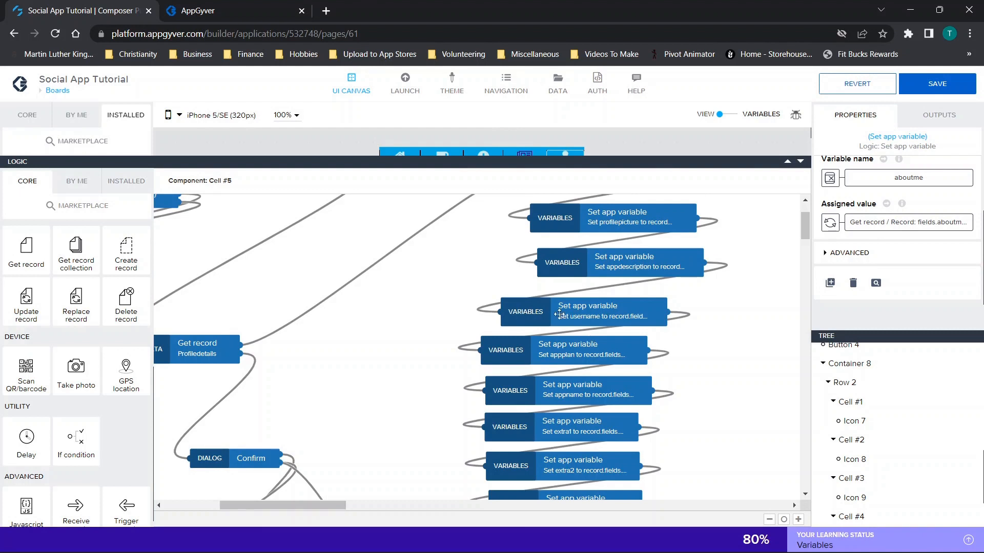
scroll(560, 315, "up", 3)
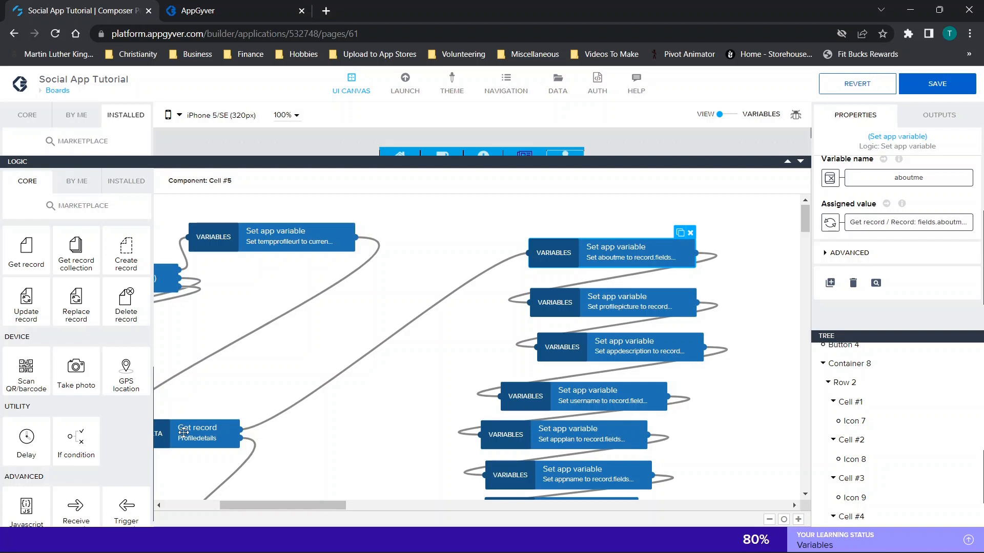
Reopen the aboutme node's assigned value binding with Get record as the logic node and review its stringValue fields without saving.
left_click(606, 248)
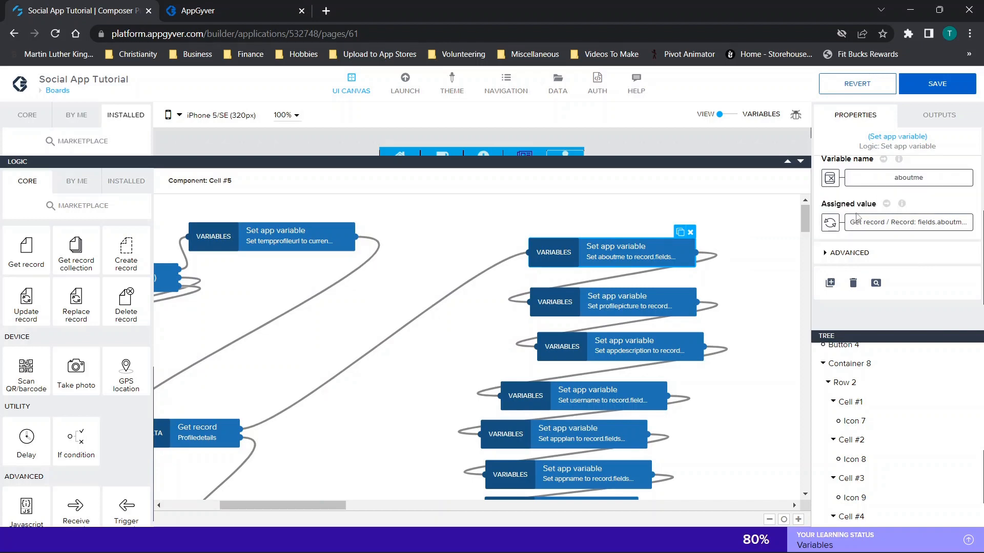
left_click(901, 221)
left_click(494, 373)
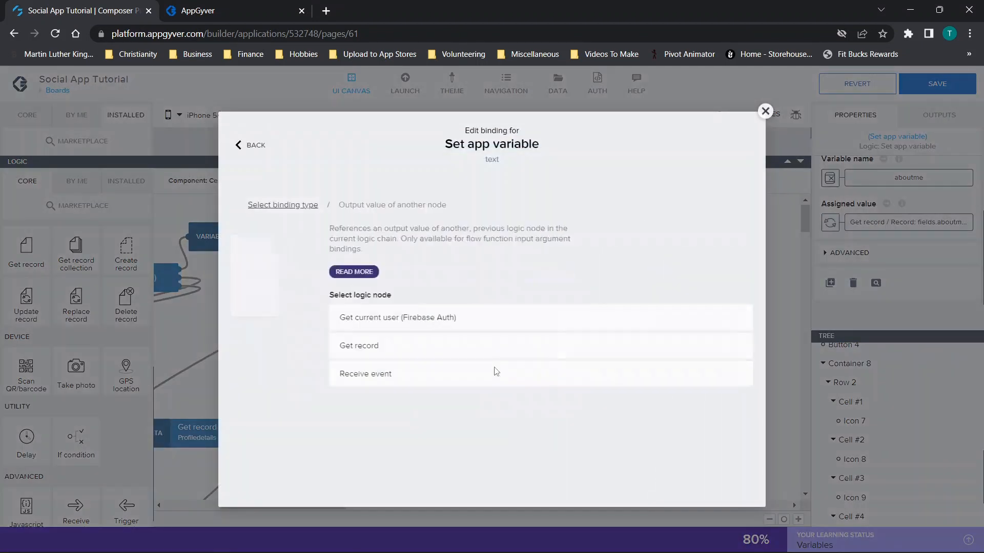
left_click(343, 352)
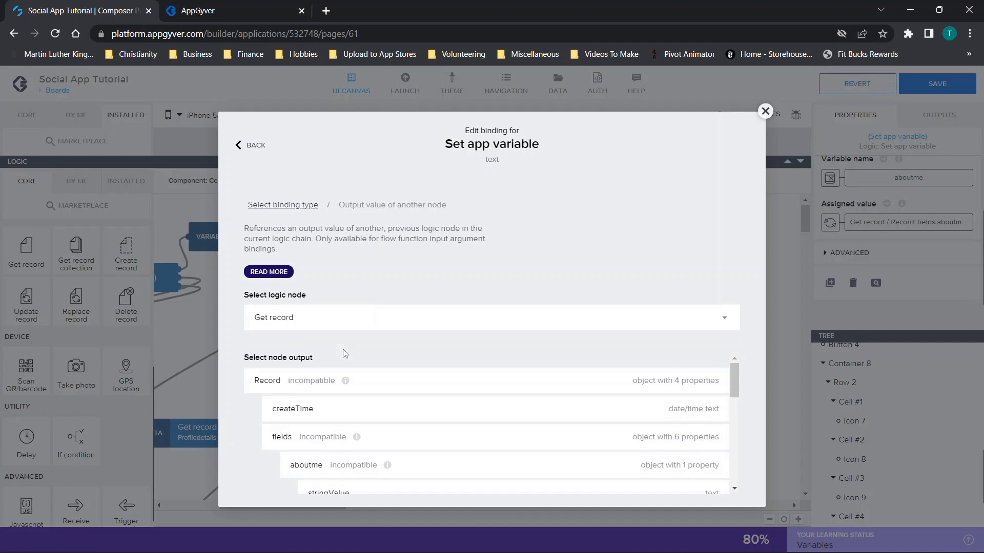
scroll(447, 385, "down", 3)
scroll(447, 388, "down", 5)
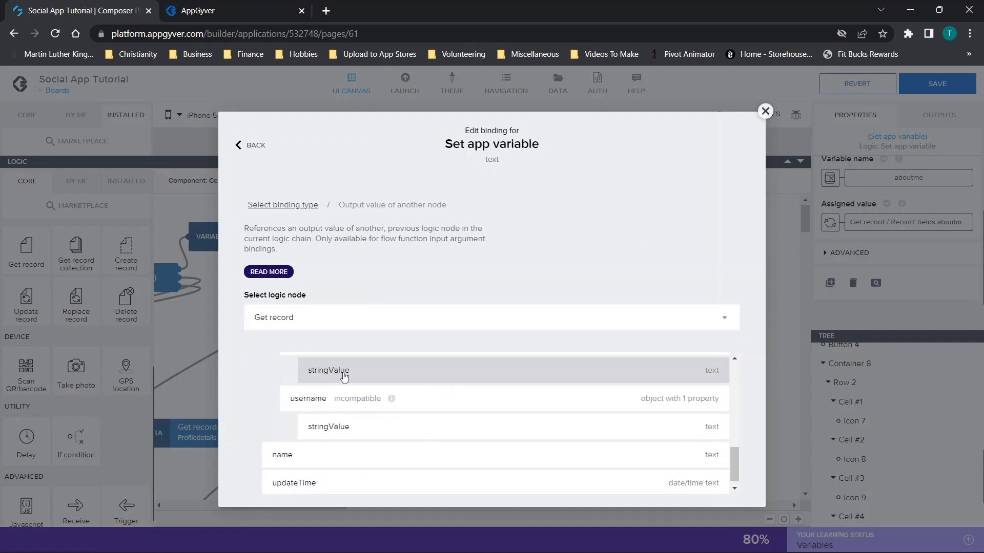
scroll(343, 379, "up", 4)
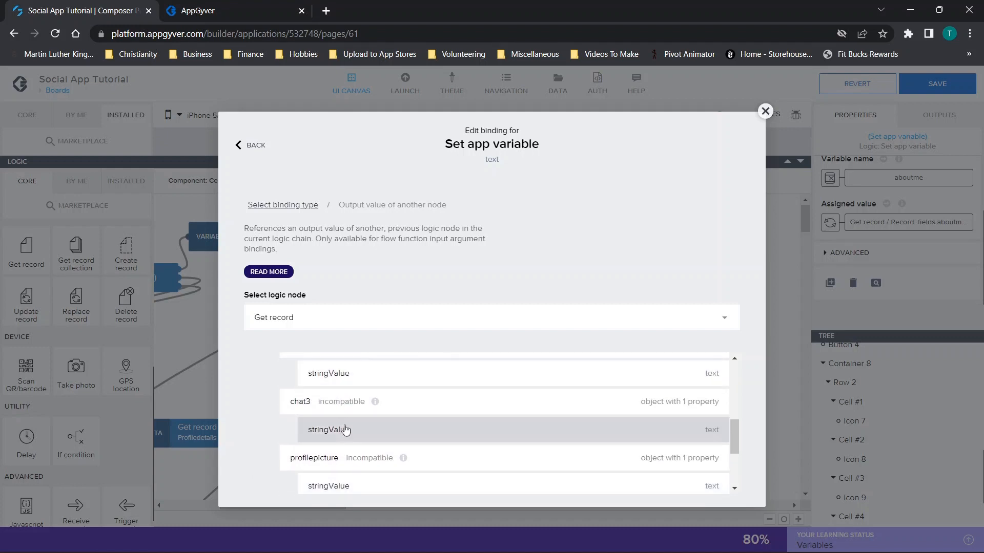
scroll(343, 436, "up", 2)
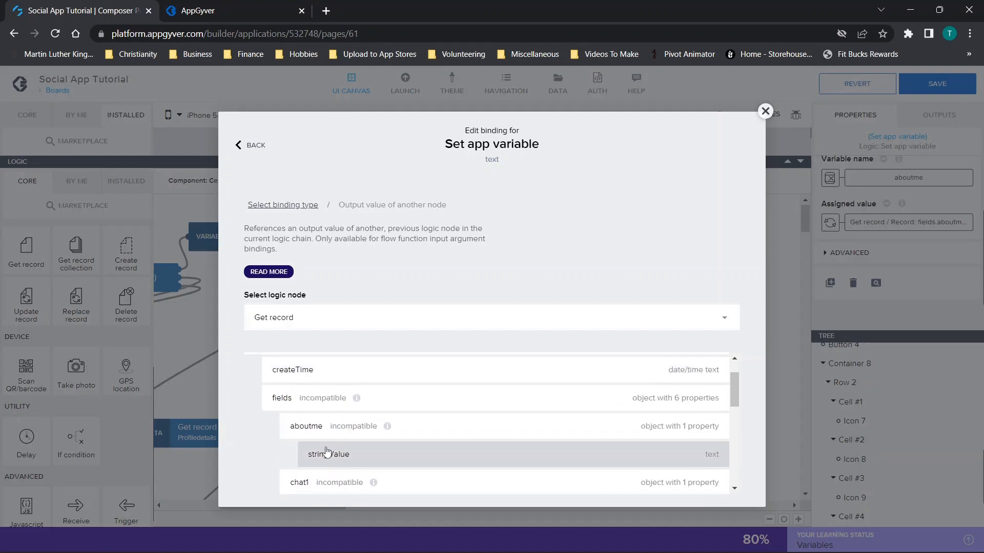
scroll(371, 466, "down", 2)
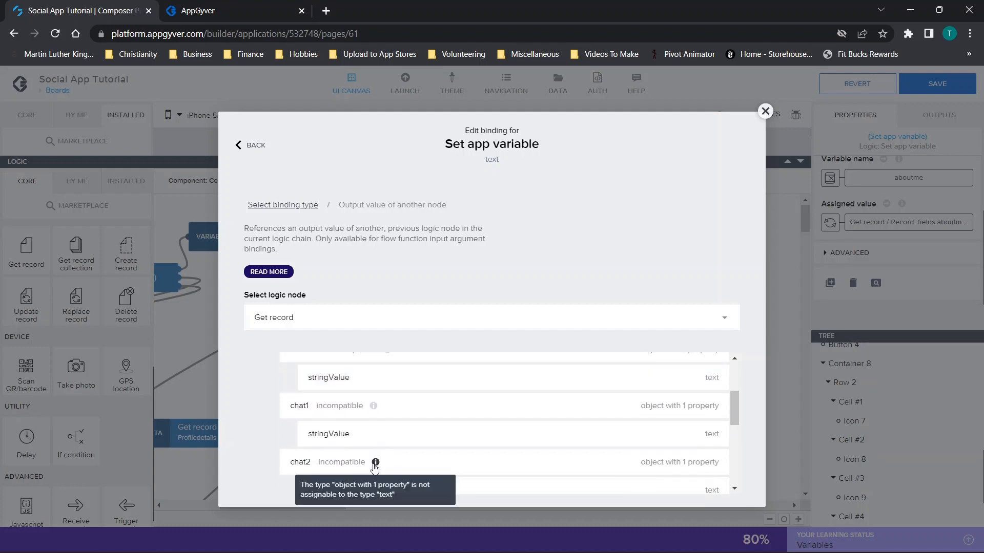
scroll(365, 442, "down", 3)
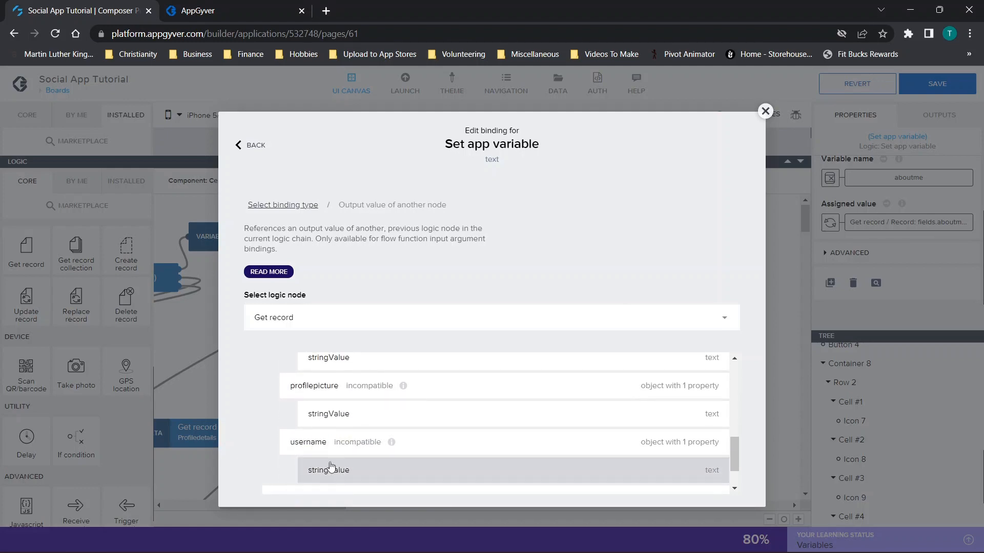
left_click(765, 111)
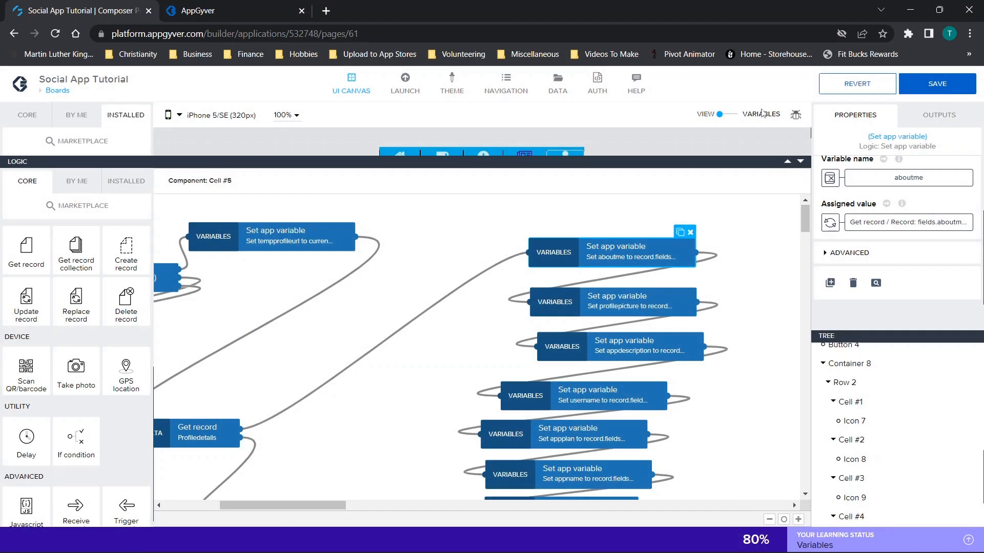
Delete the projectname Set app variable node and connect the myemail node directly to the organizationid node.
scroll(618, 322, "down", 3)
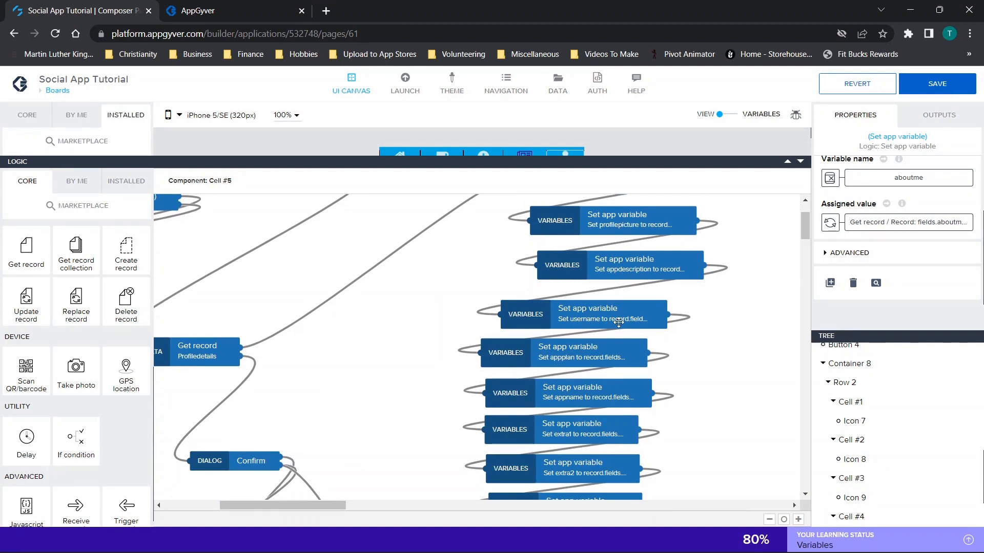
scroll(618, 322, "down", 5)
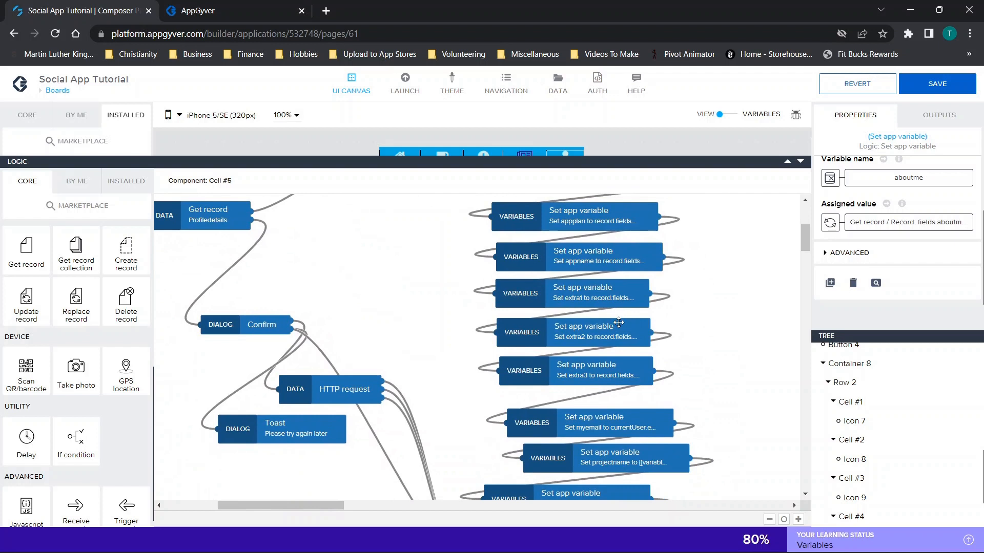
scroll(618, 321, "down", 2)
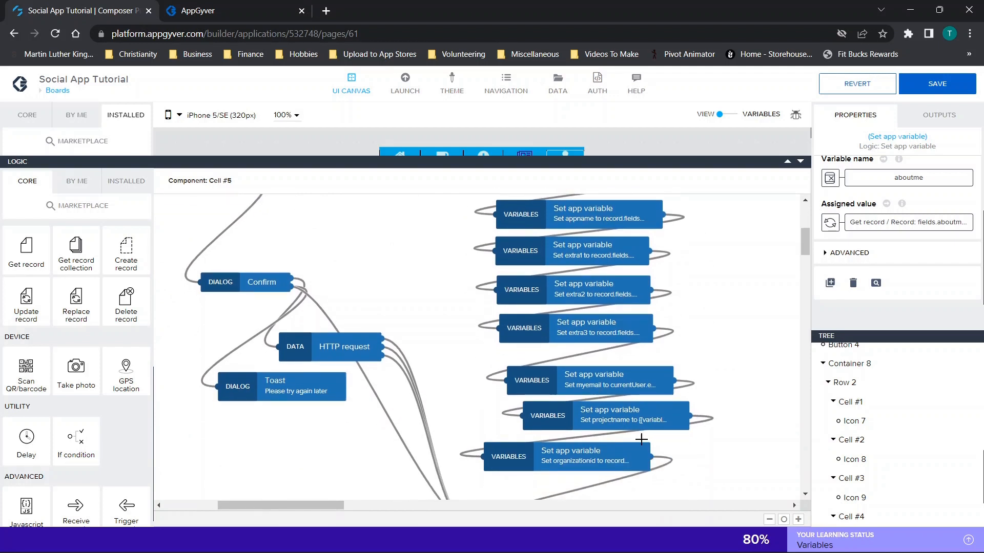
left_click(614, 410)
scroll(874, 274, "down", 1)
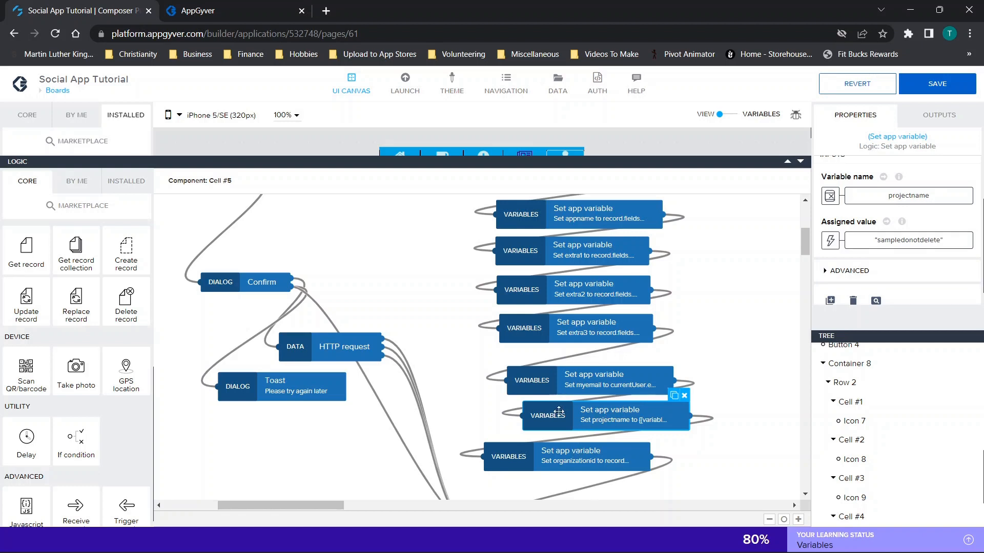
left_click(684, 395)
left_click_drag(674, 382, 484, 457)
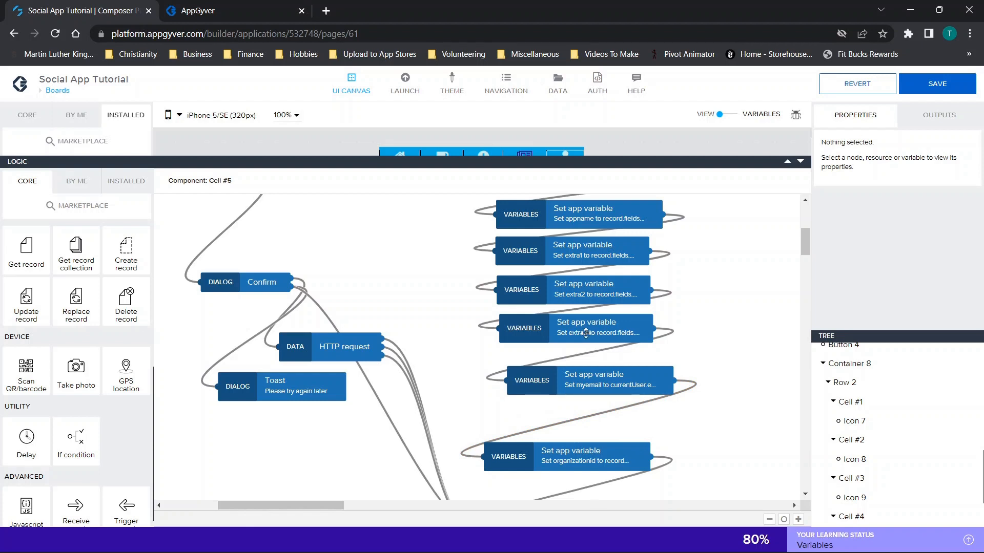
scroll(624, 350, "down", 3)
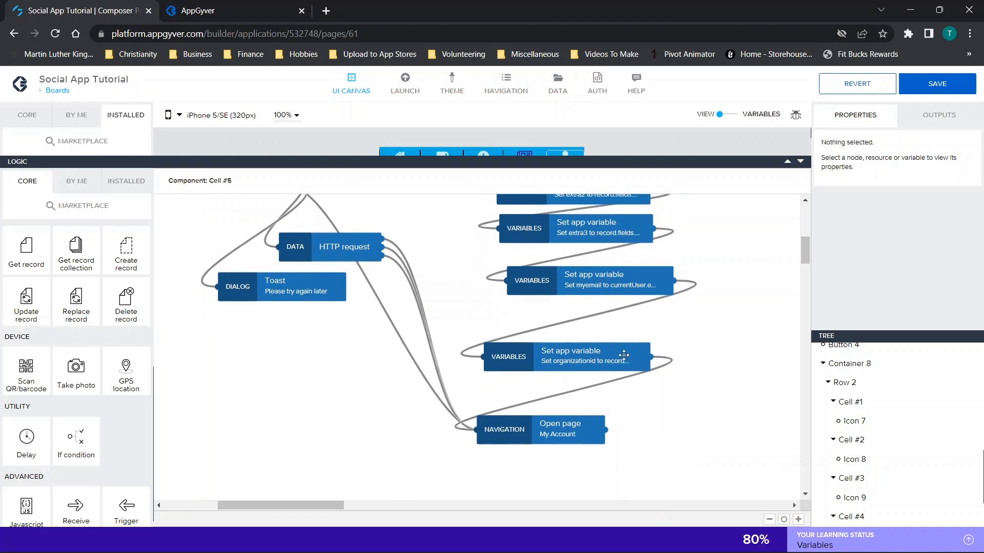
Review the page, modal and parameter inputs of the Open page node that leads to My Account.
left_click(558, 431)
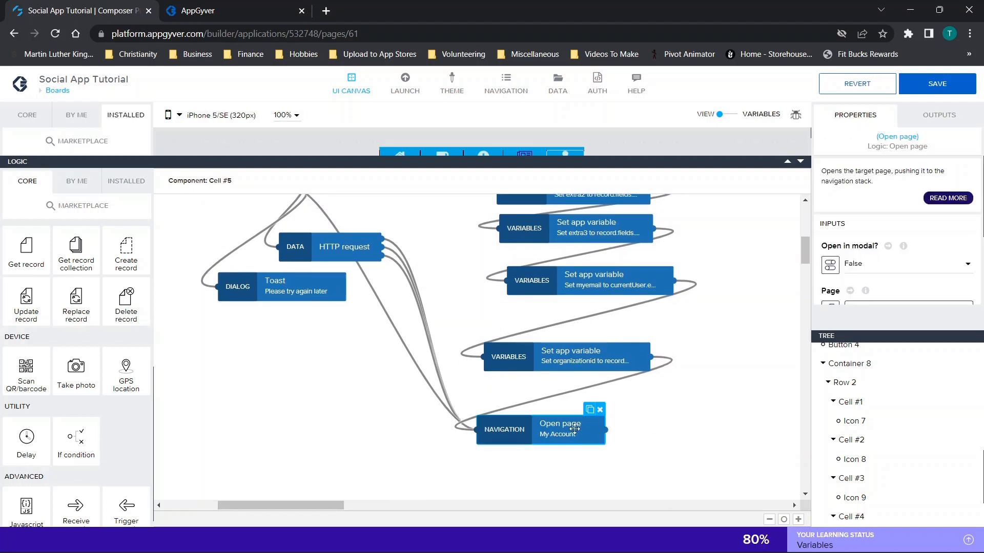
scroll(833, 251, "down", 2)
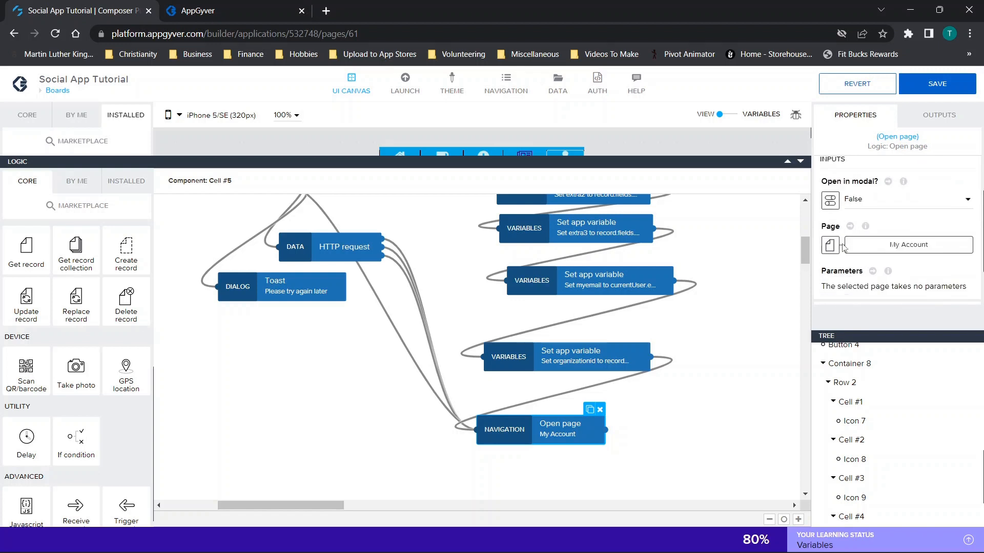
scroll(843, 244, "down", 1)
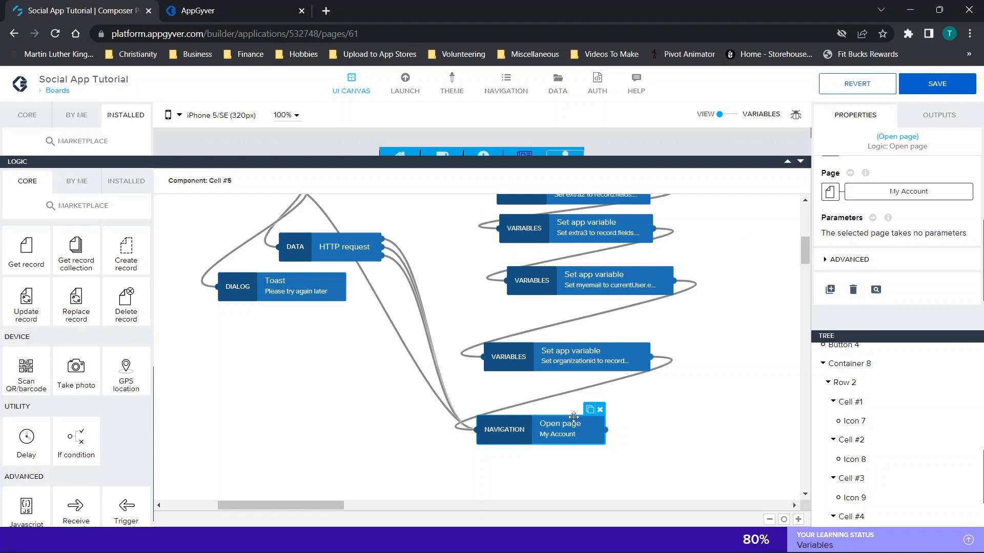
Inspect the Profiledetails Get record node's inputs and the Confirm node connected to its second output.
scroll(522, 393, "up", 10)
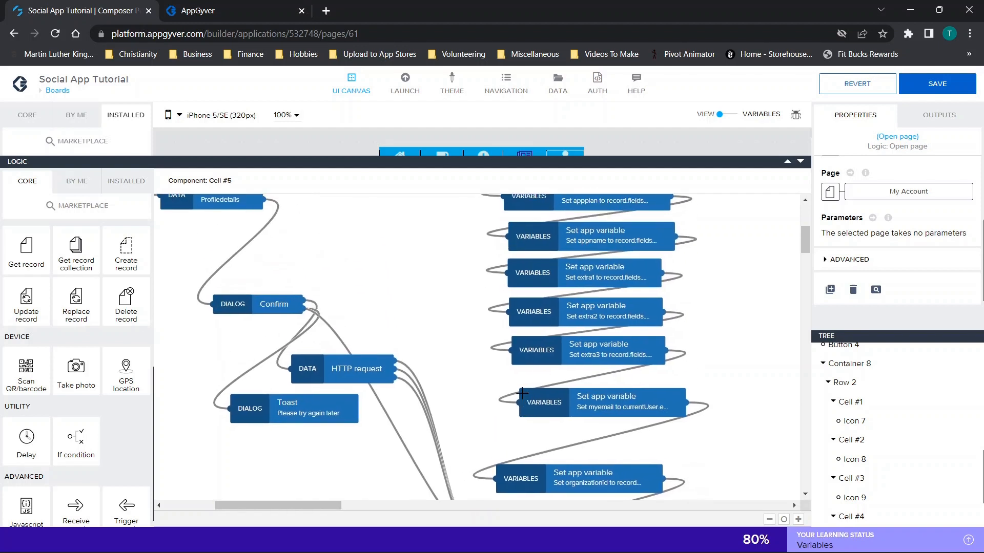
scroll(526, 365, "left", 5)
scroll(526, 364, "up", 1)
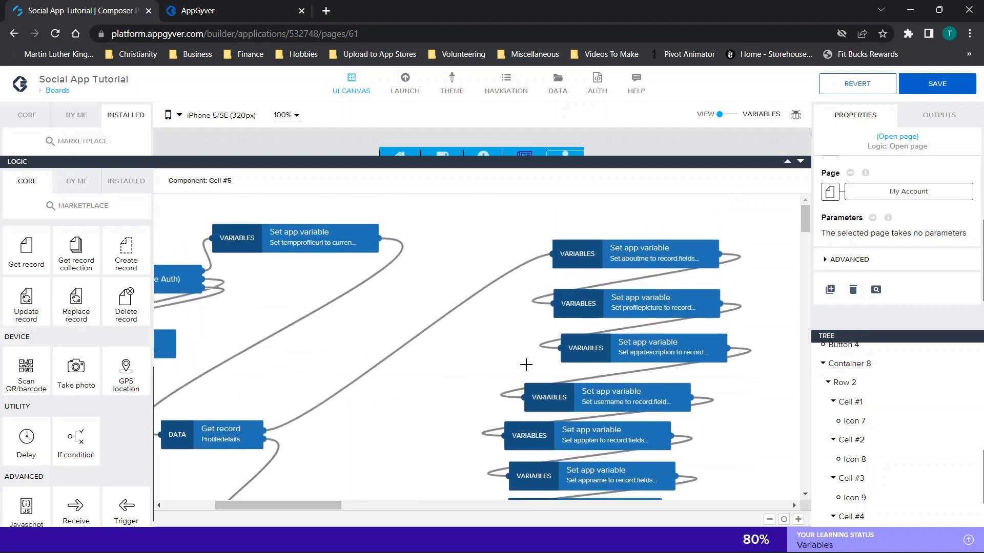
scroll(526, 364, "down", 3)
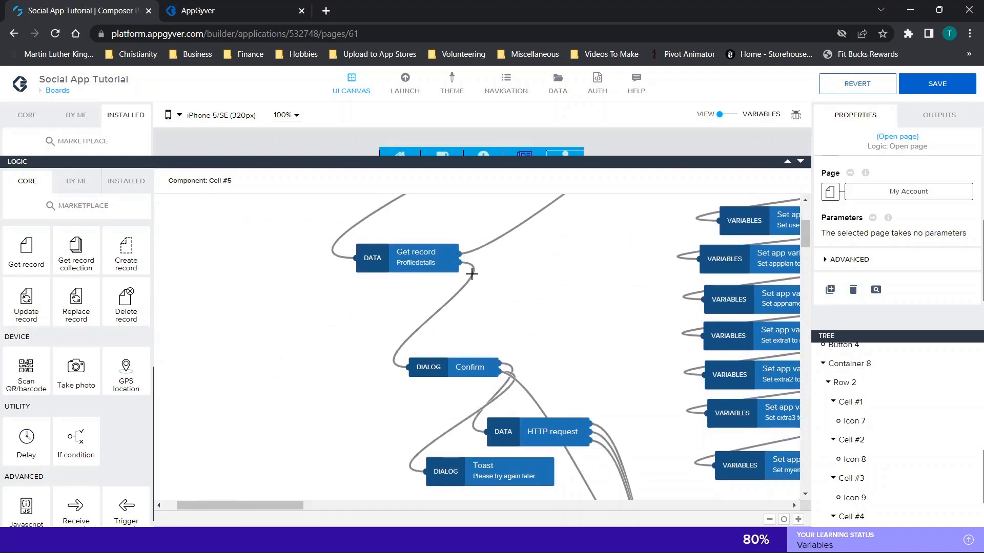
left_click(404, 263)
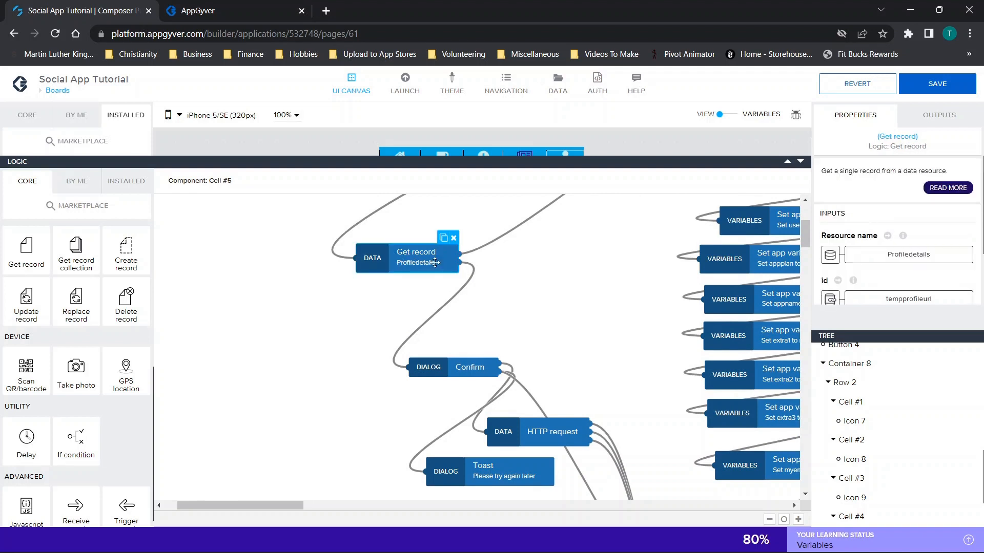
scroll(500, 290, "down", 2)
scroll(500, 290, "right", 1)
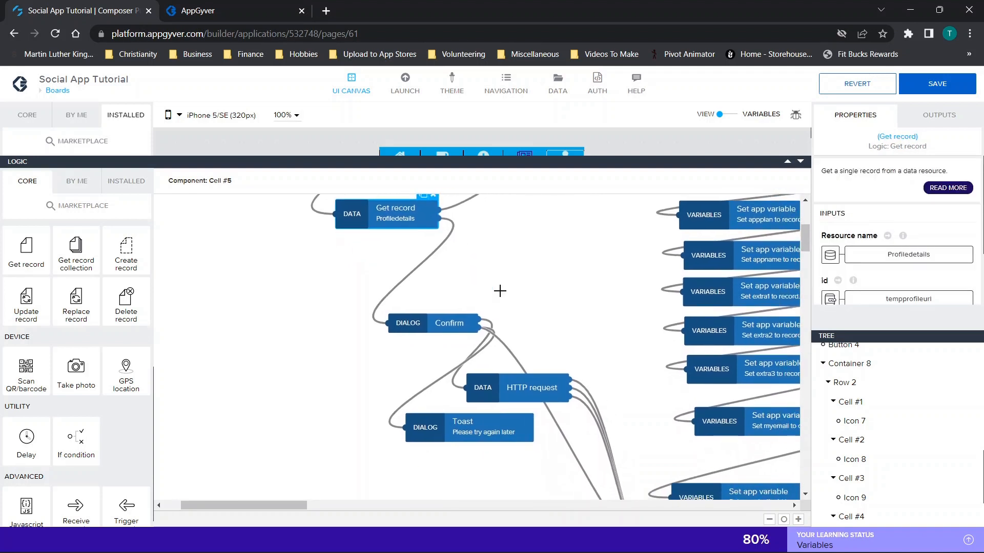
left_click(442, 325)
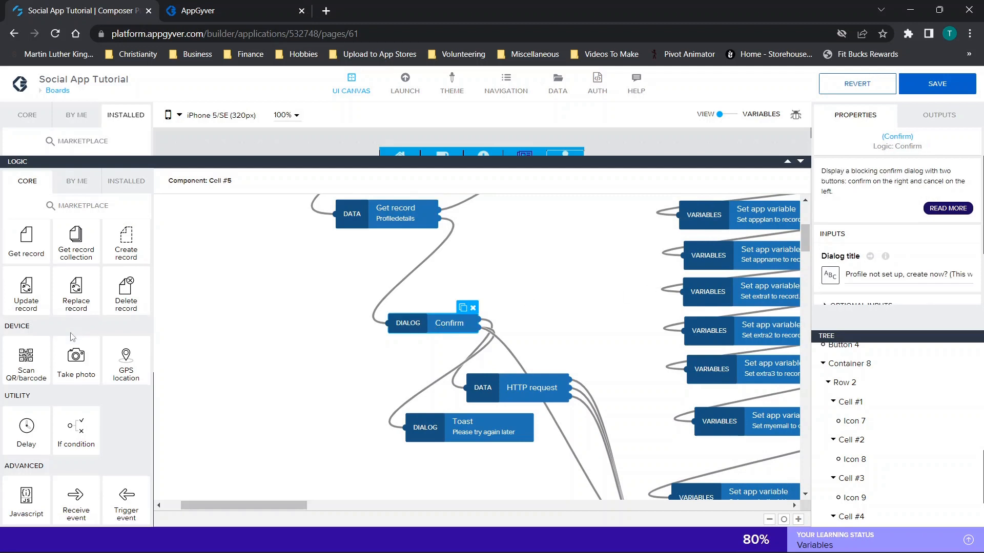
scroll(44, 374, "up", 4)
scroll(44, 377, "up", 2)
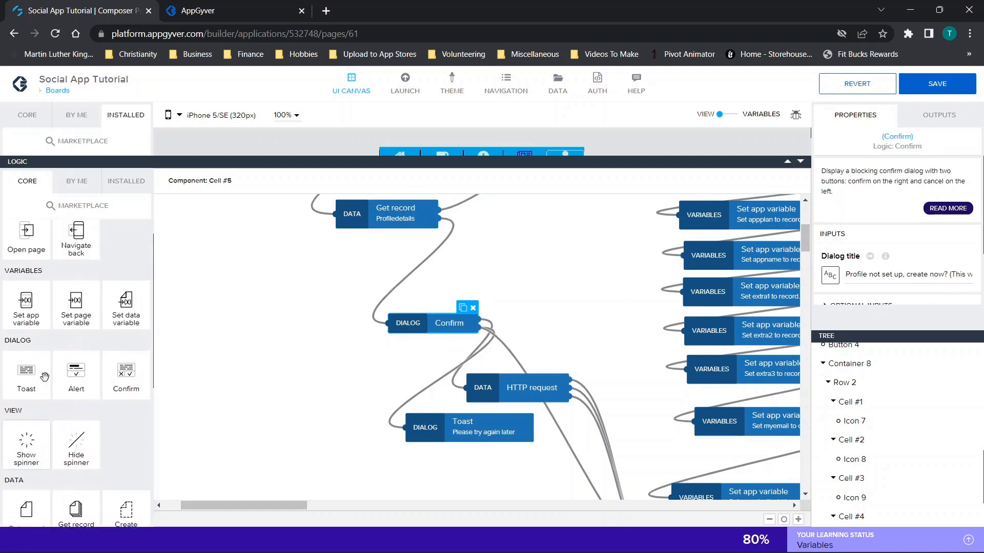
left_click_drag(126, 384, 276, 374)
scroll(904, 293, "down", 2)
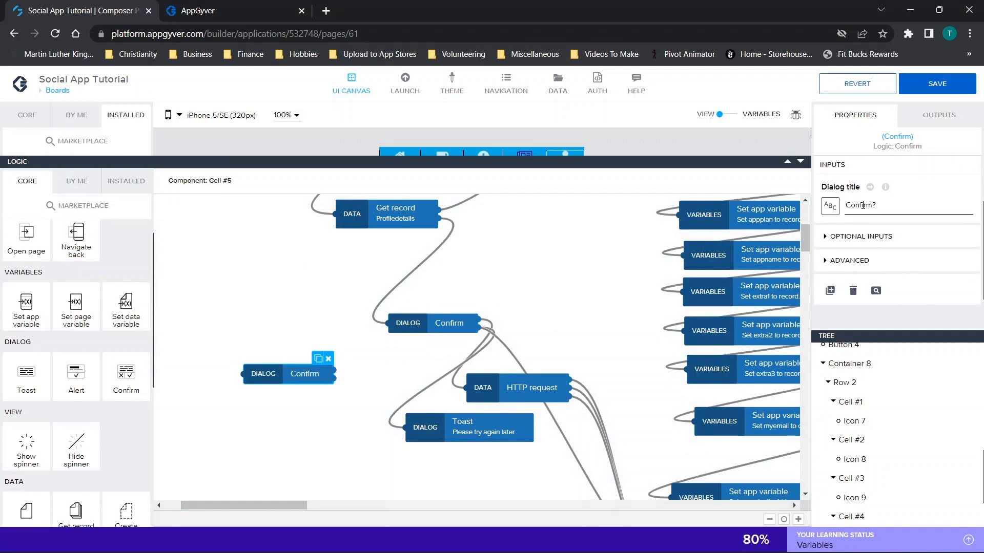
left_click(939, 116)
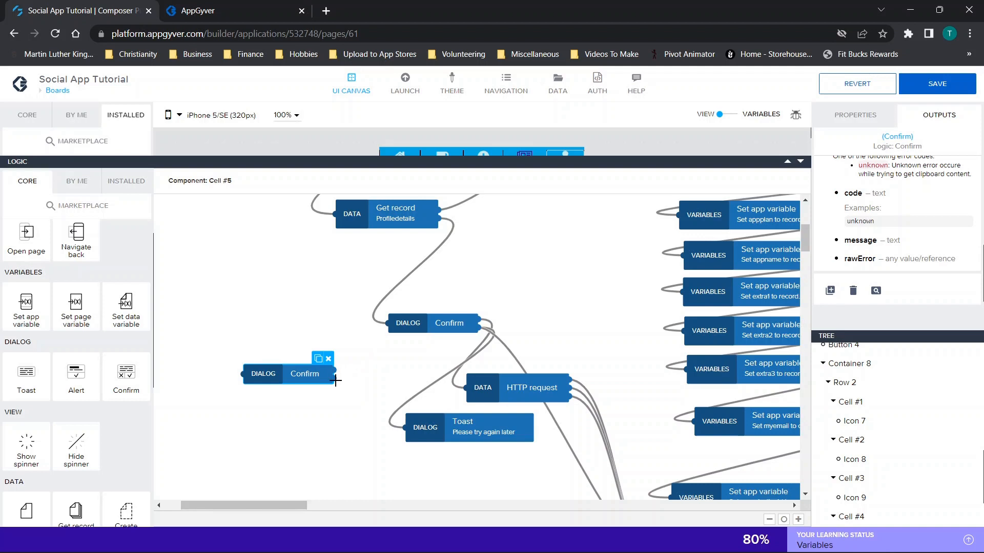
scroll(890, 218, "up", 3)
scroll(890, 218, "down", 3)
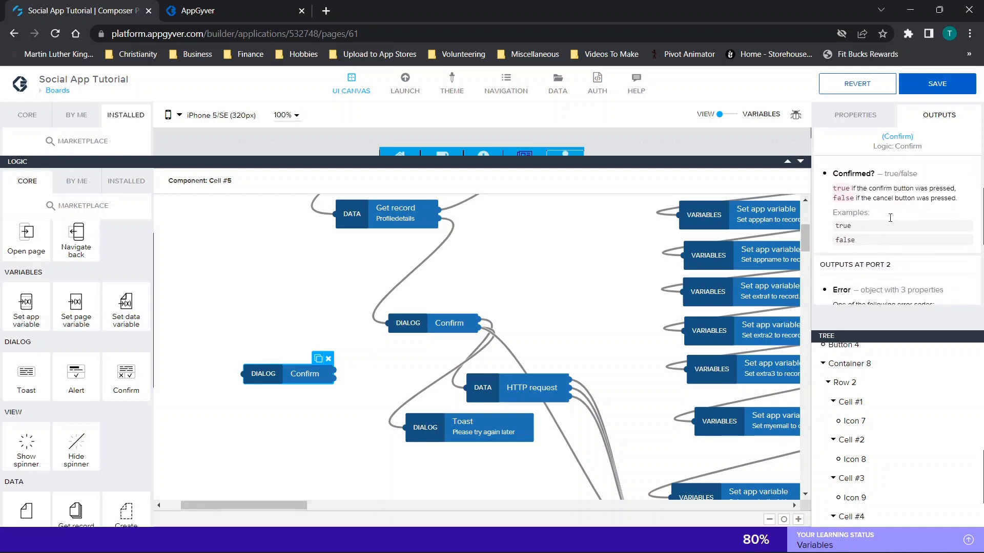
left_click(329, 360)
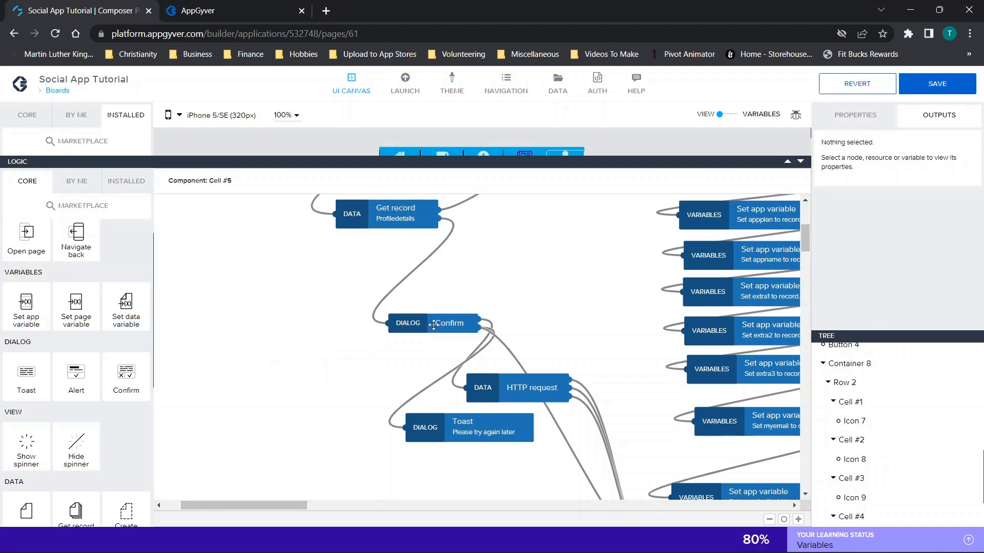
Copy the connected Confirm node's dialog title into the browser address bar to read the full text without searching for it.
left_click(438, 323)
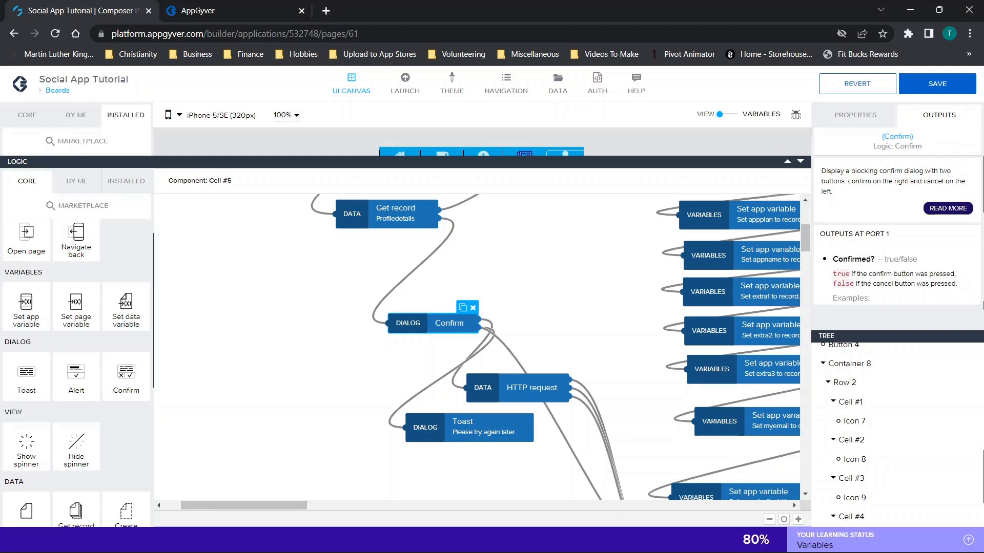
left_click(857, 116)
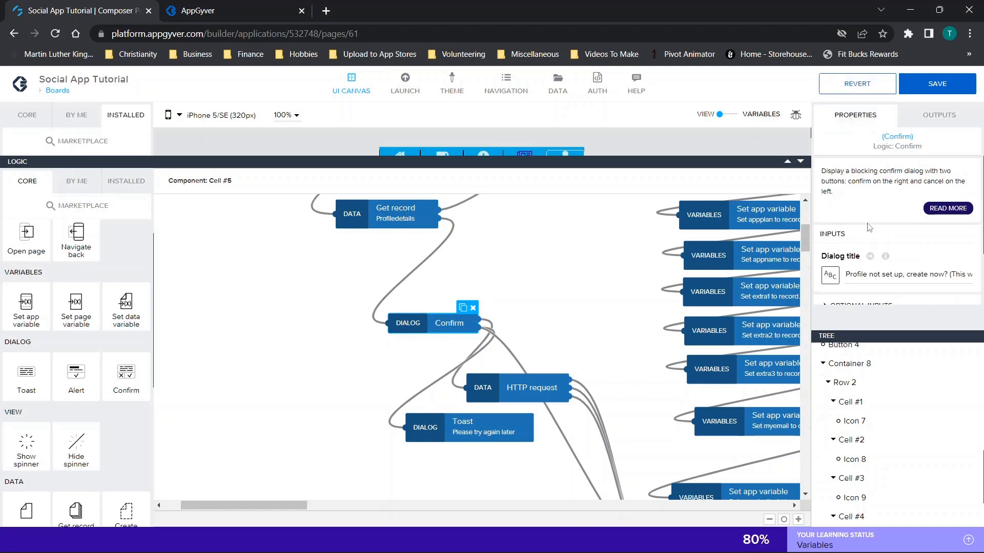
scroll(869, 228, "down", 1)
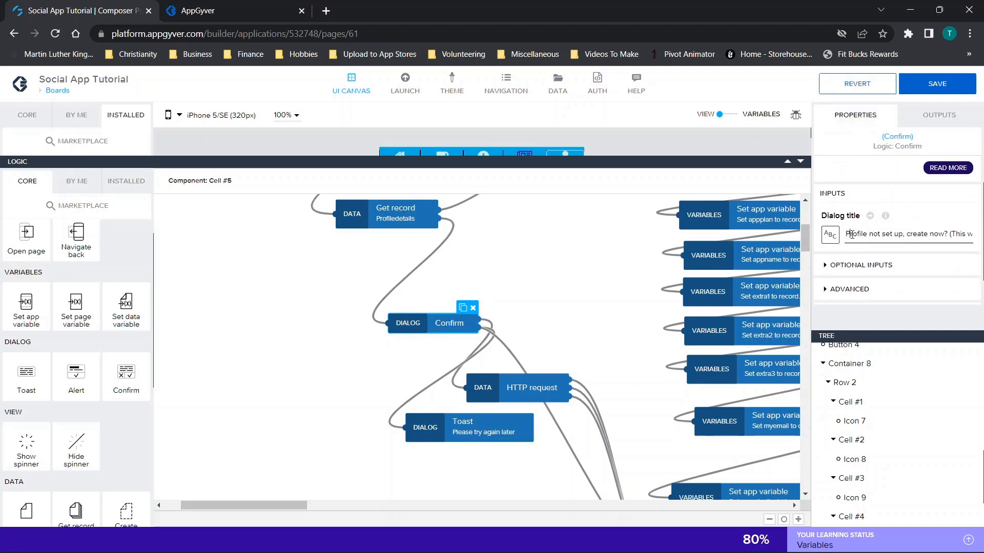
triple_click(852, 235)
key("ctrl+c")
left_click(267, 33)
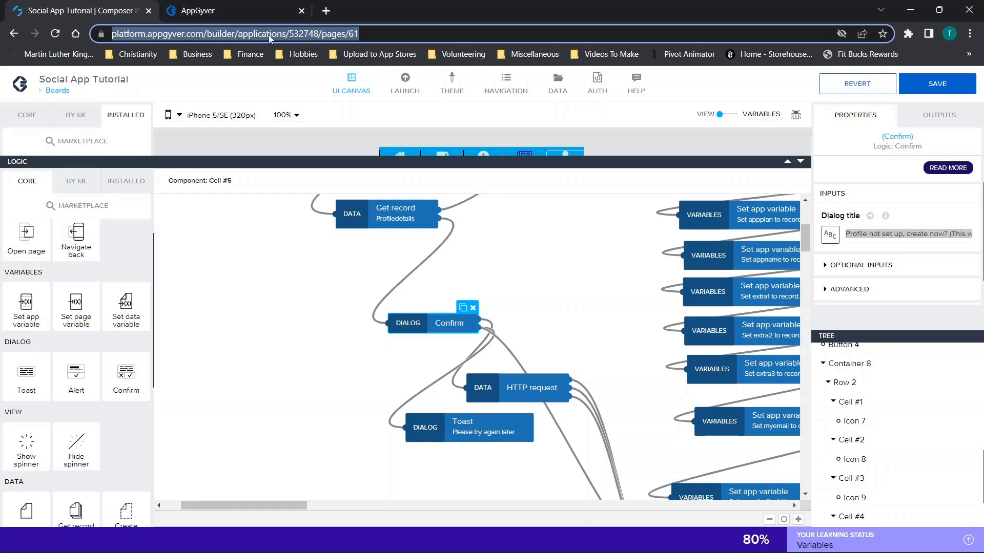
key("ctrl+v")
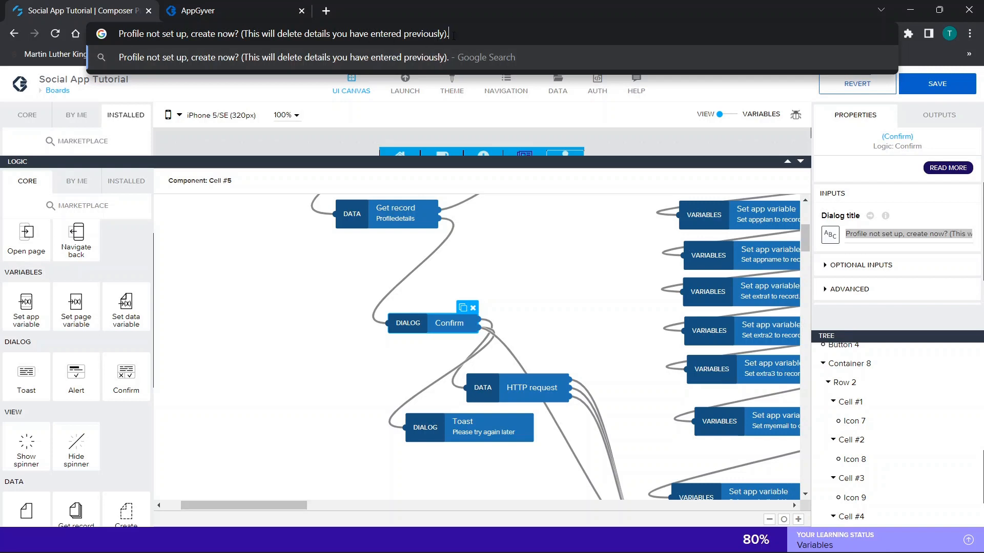
left_click(314, 340)
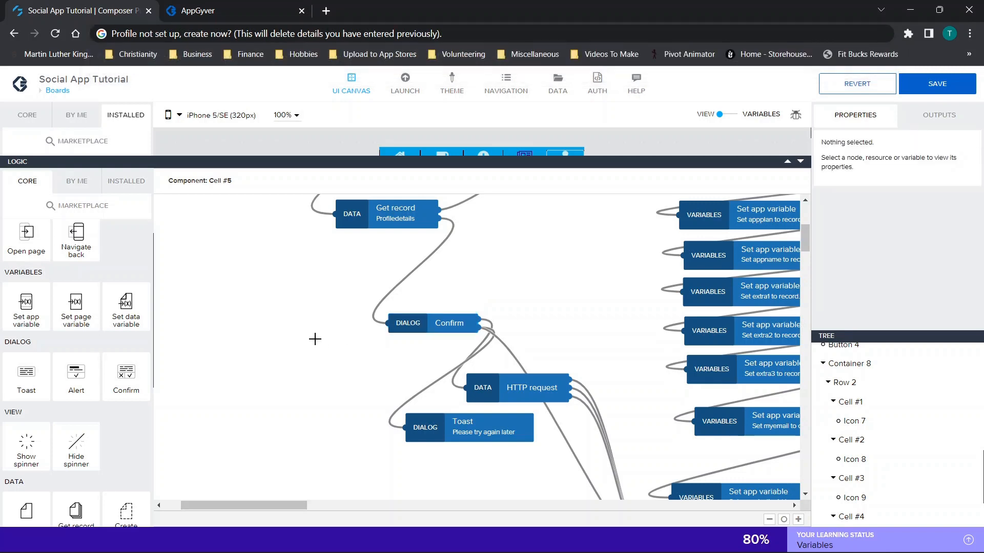
Spread out the nodes after Confirm by moving HTTP request up and to the right and Toast farther left.
left_click(423, 322)
left_click_drag(486, 386, 564, 282)
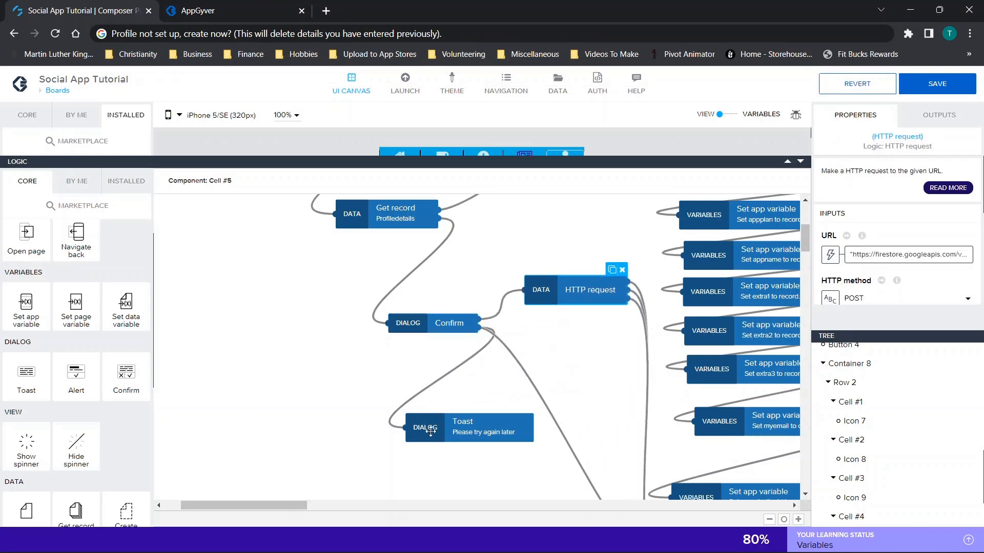
left_click(445, 423)
left_click_drag(444, 423, 375, 420)
scroll(551, 367, "down", 2)
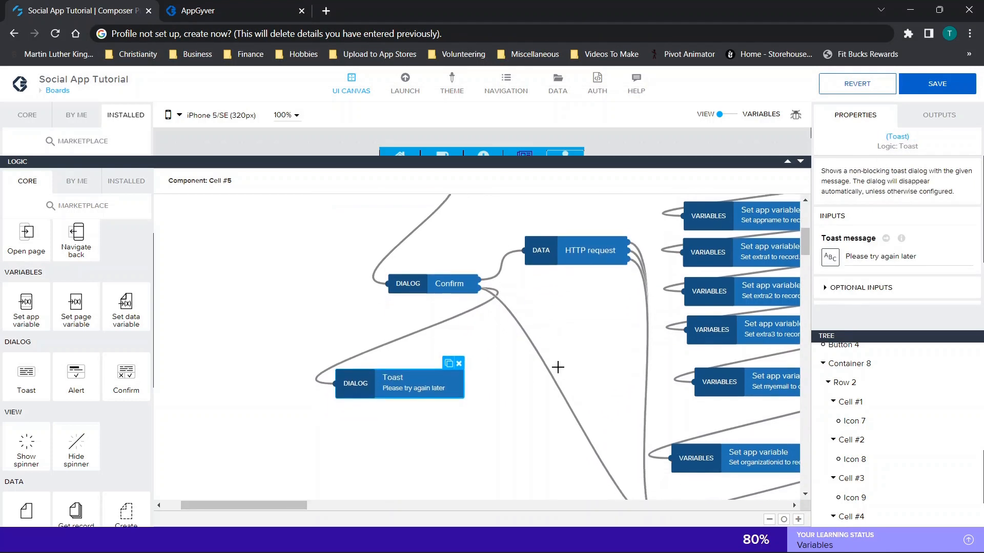
Trace the Confirm node's second output to the Toast node and the Open page (My Account) node.
left_click(444, 264)
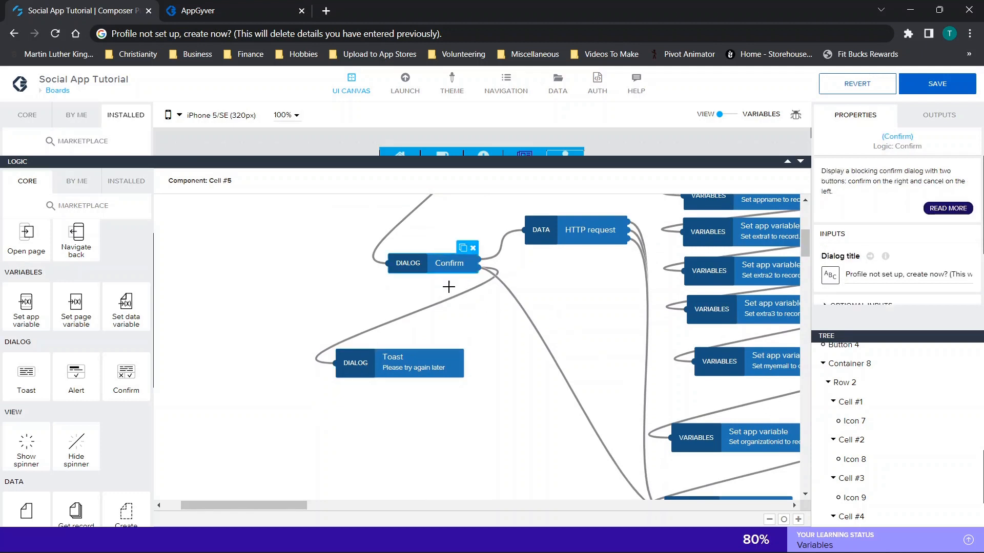
left_click(454, 299)
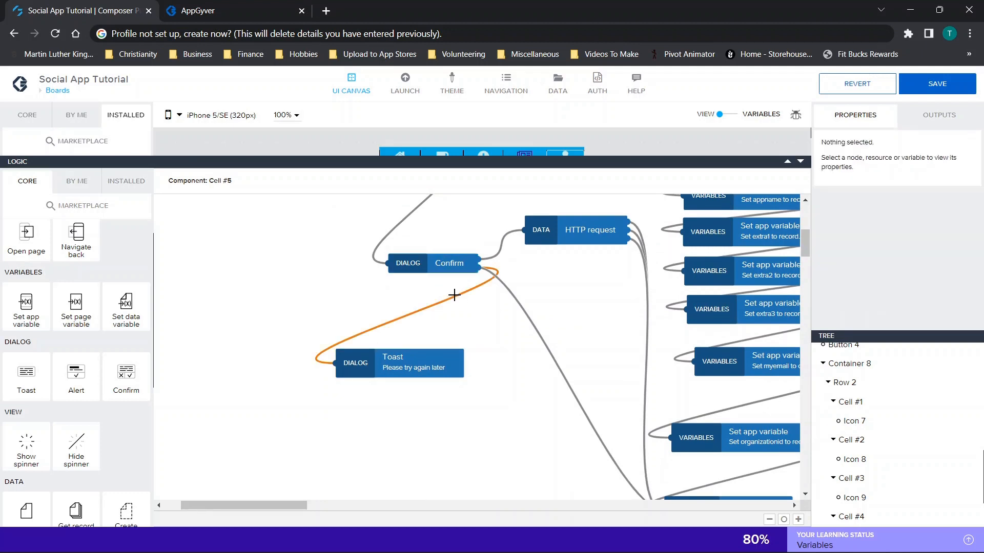
left_click(432, 364)
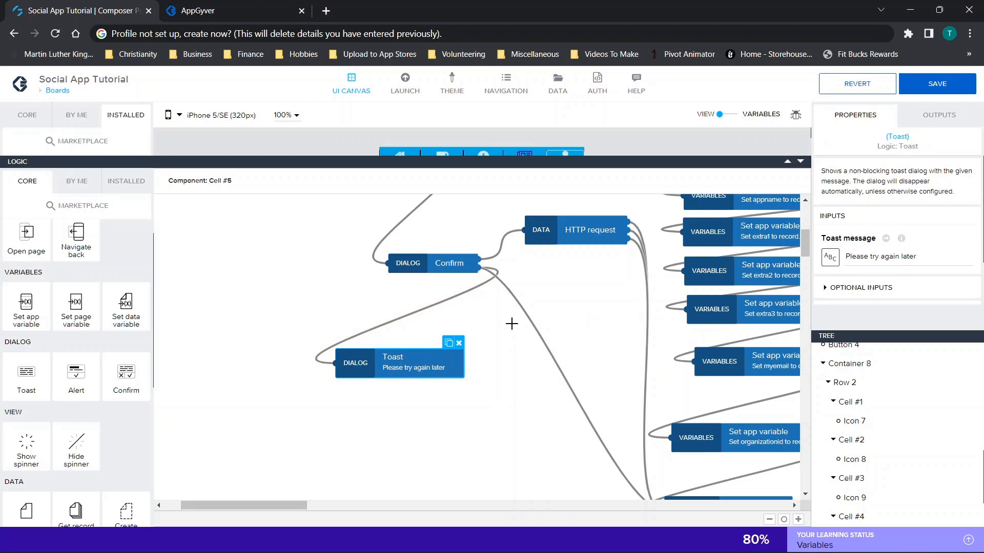
scroll(507, 323, "down", 1)
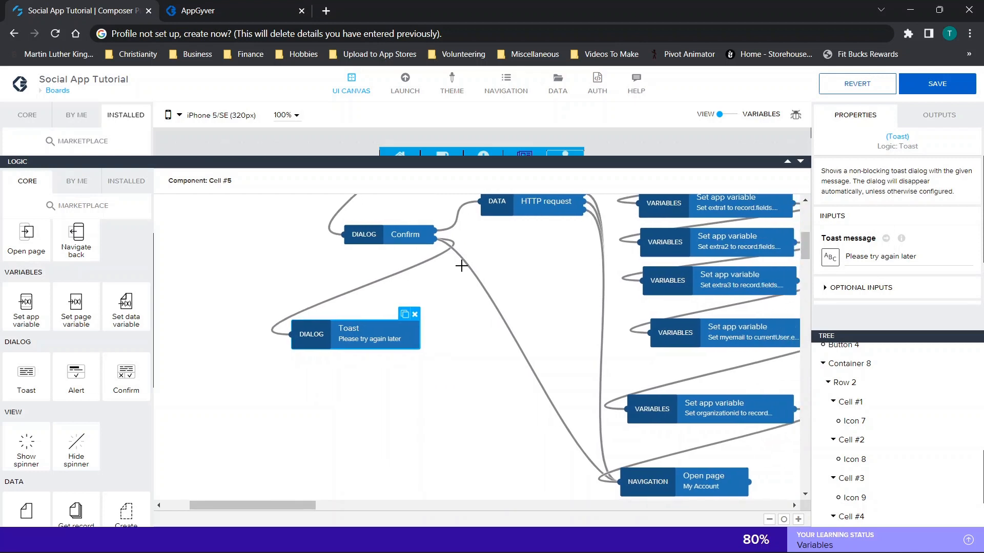
left_click(686, 484)
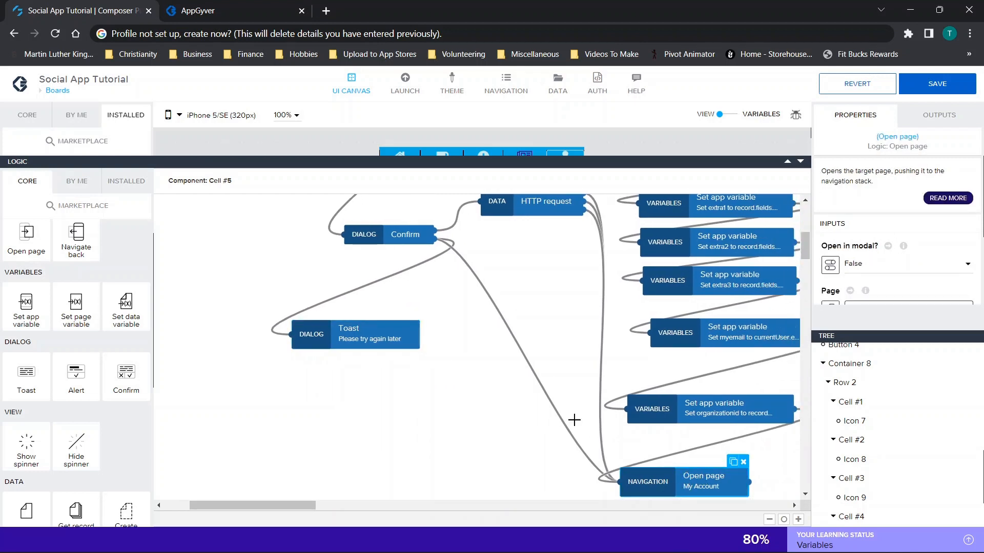
scroll(505, 281, "up", 2)
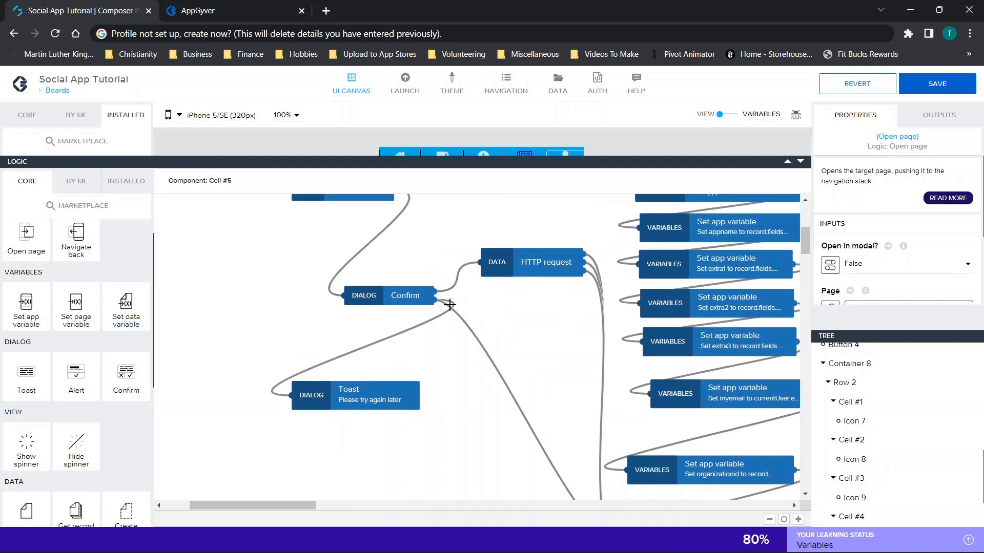
Examine the HTTP request node's URL, method and optional inputs, and show the installed logic components.
left_click(542, 265)
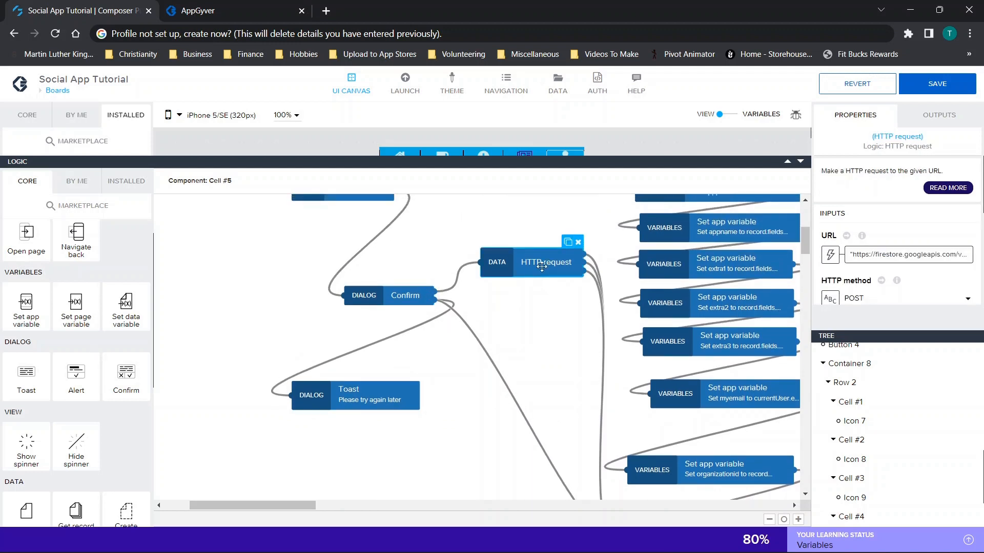
left_click(119, 186)
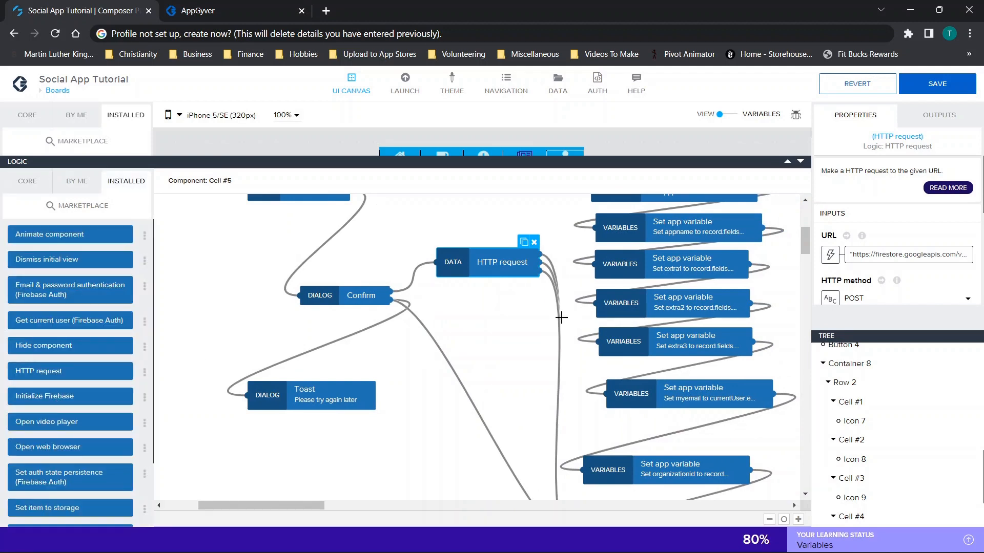
scroll(561, 316, "down", 1)
scroll(928, 253, "down", 1)
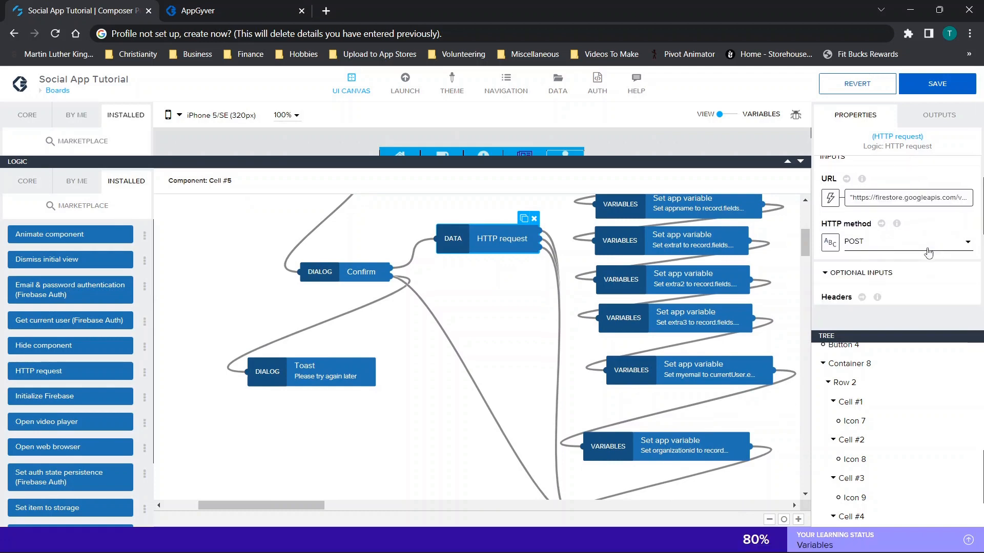
scroll(883, 243, "down", 3)
scroll(884, 244, "up", 3)
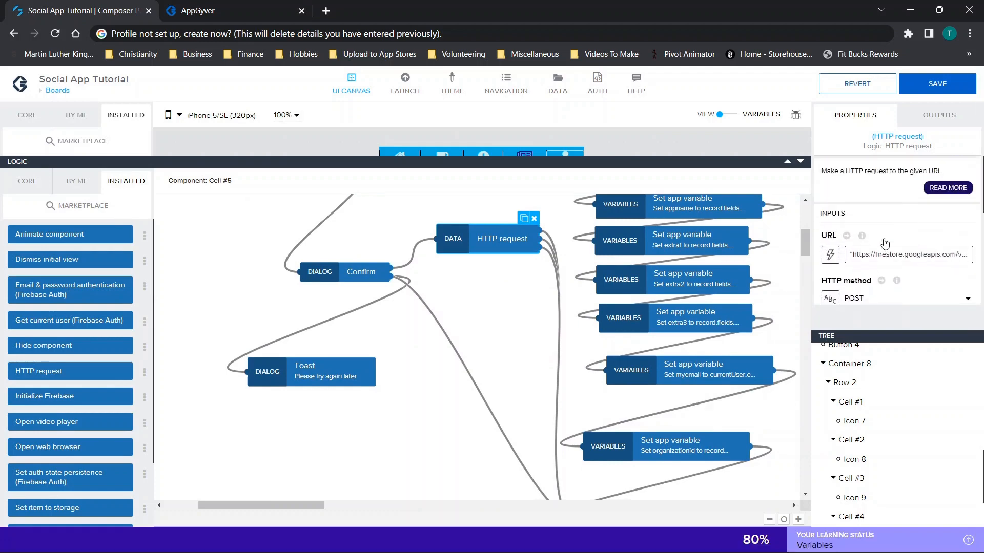
Open the HTTP request's URL formula, highlight the Firestore project name in it, and close the binding editor without saving.
left_click(885, 244)
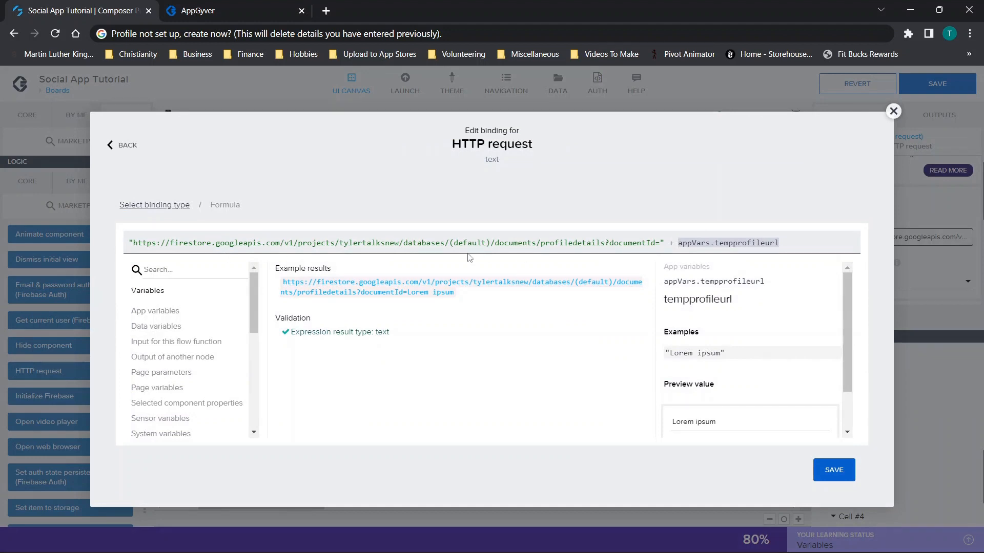
left_click_drag(401, 244, 368, 240)
left_click_drag(367, 239, 341, 238)
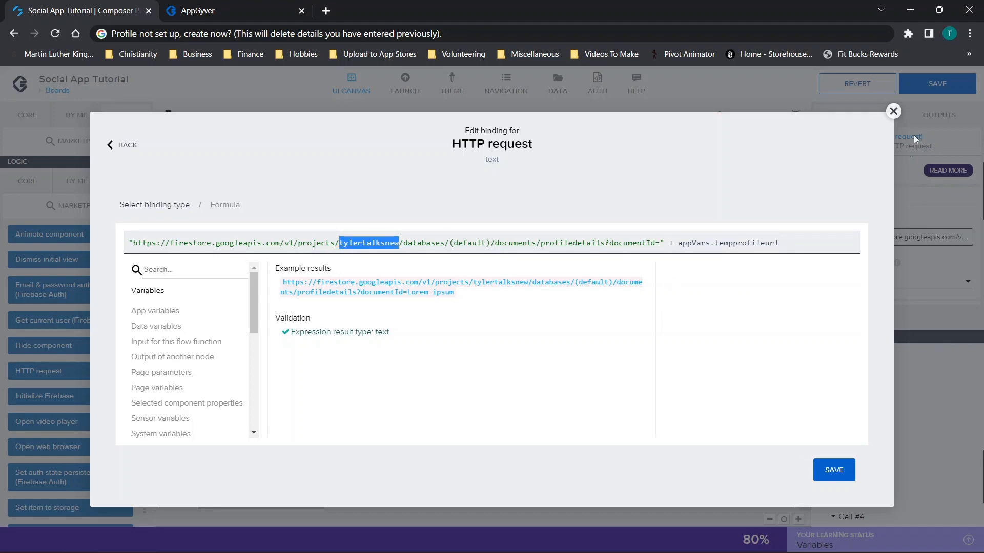
left_click(893, 111)
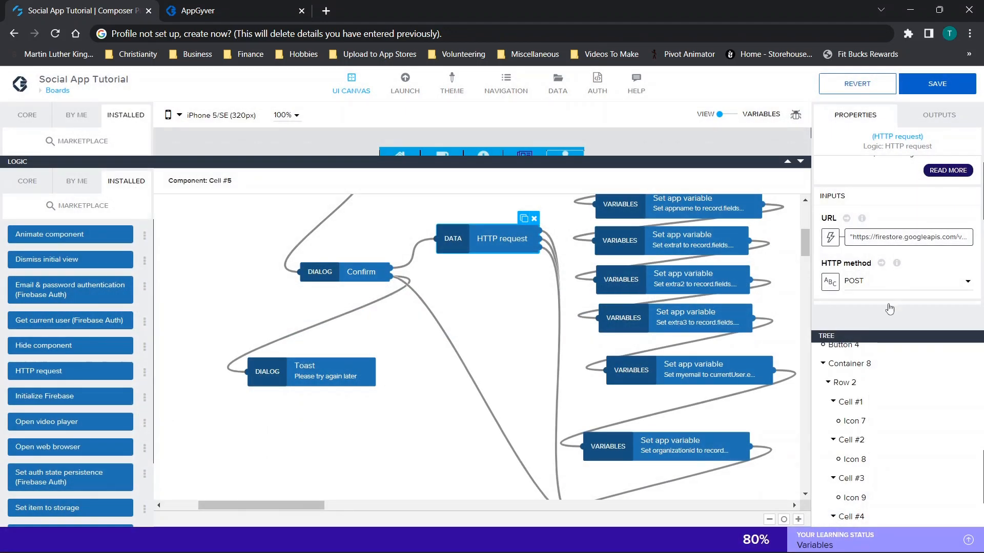
Open the HTTP request's request body formula and highlight its full JSON text.
scroll(889, 306, "down", 2)
scroll(893, 274, "down", 1)
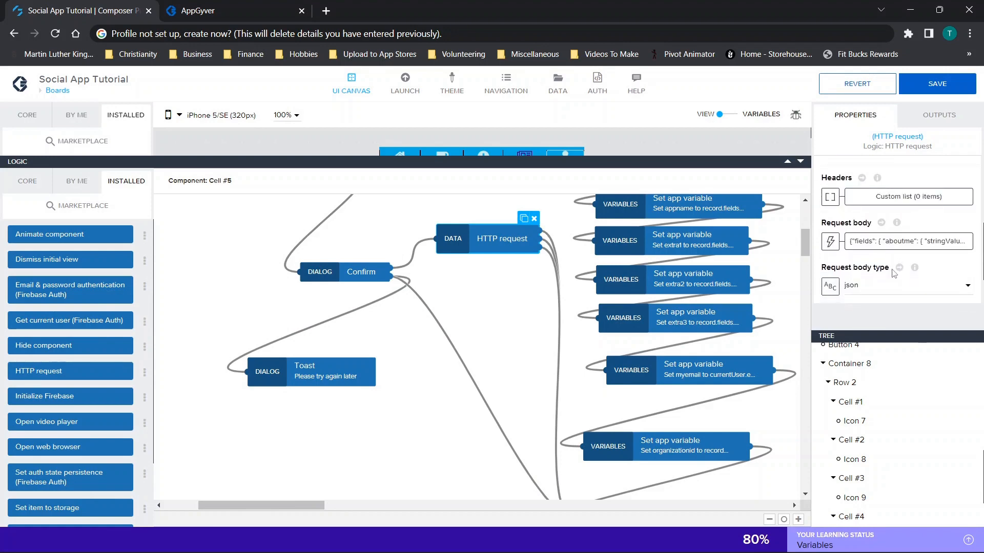
left_click(882, 245)
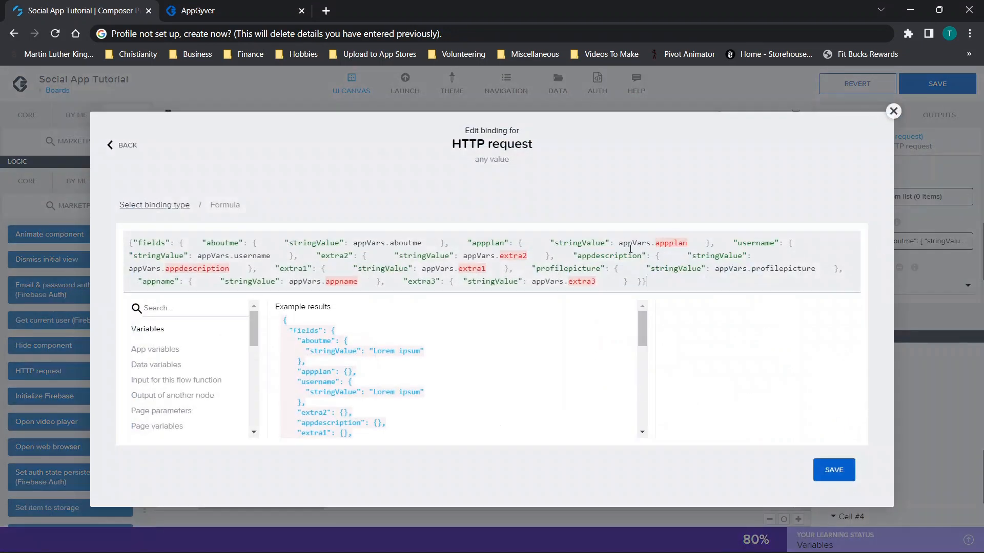
left_click_drag(133, 241, 748, 283)
right_click(748, 283)
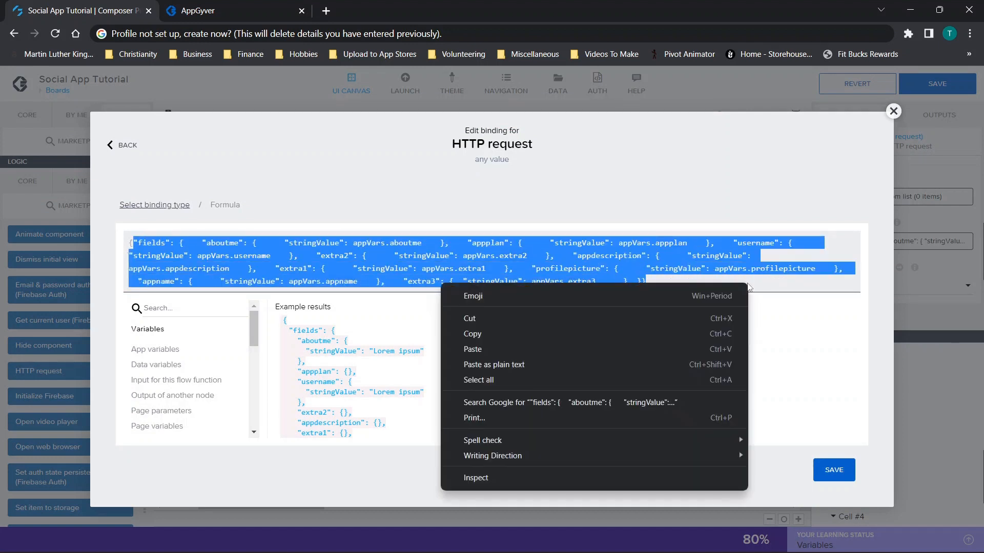
left_click(760, 282)
left_click(751, 286)
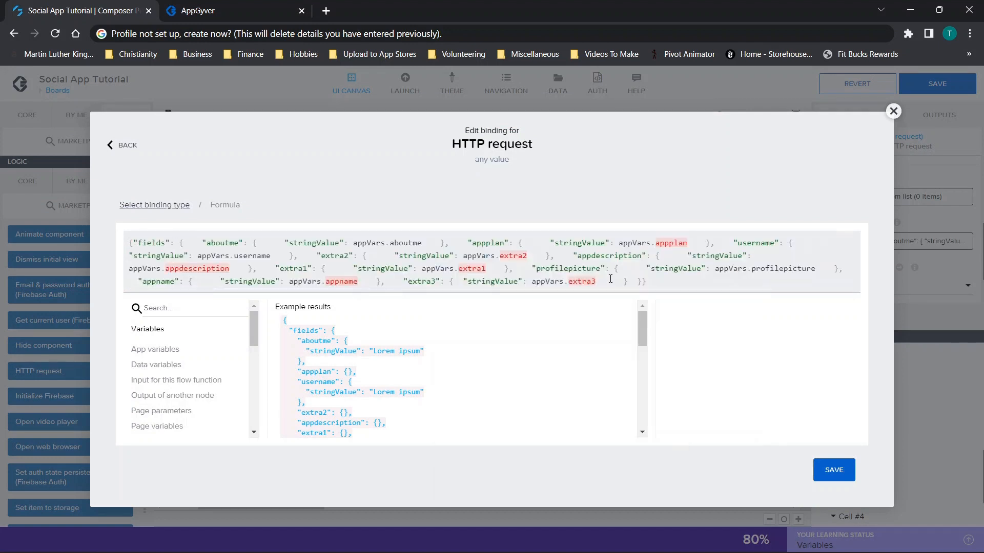
Highlight example field names and app variables in the request body, including extra2, extra1, aboutme and appplan, and close the binding editor without saving.
left_click_drag(596, 282, 463, 255)
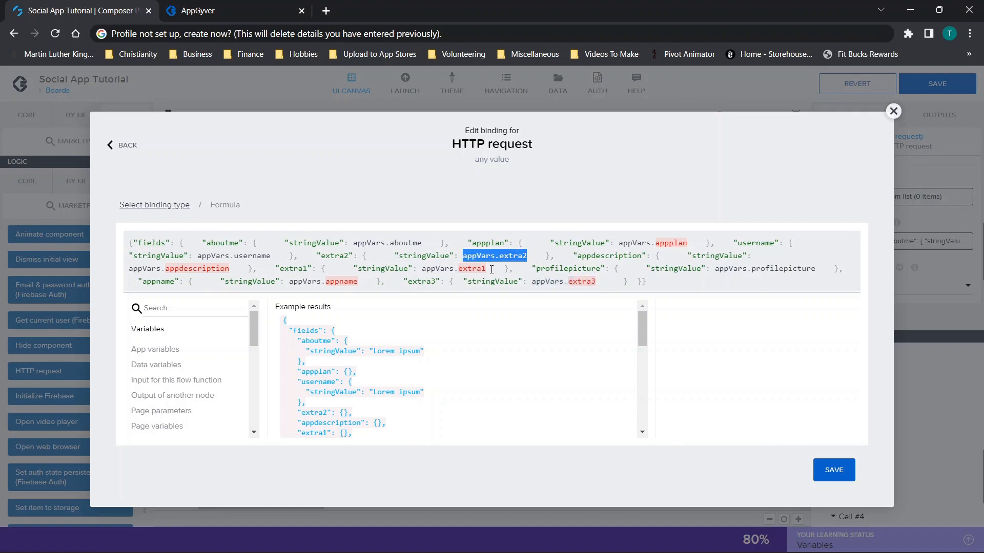
double_click(483, 268)
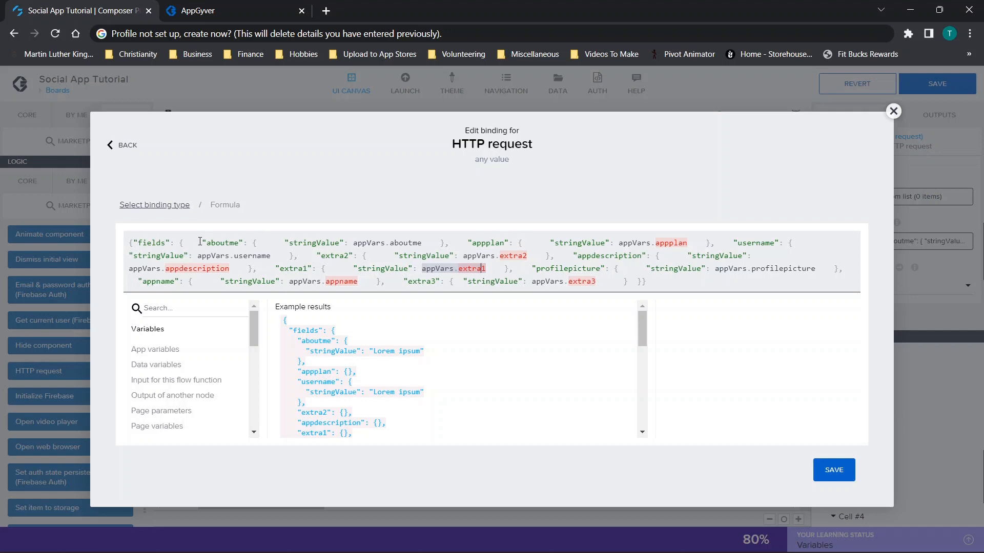
left_click_drag(203, 242, 241, 237)
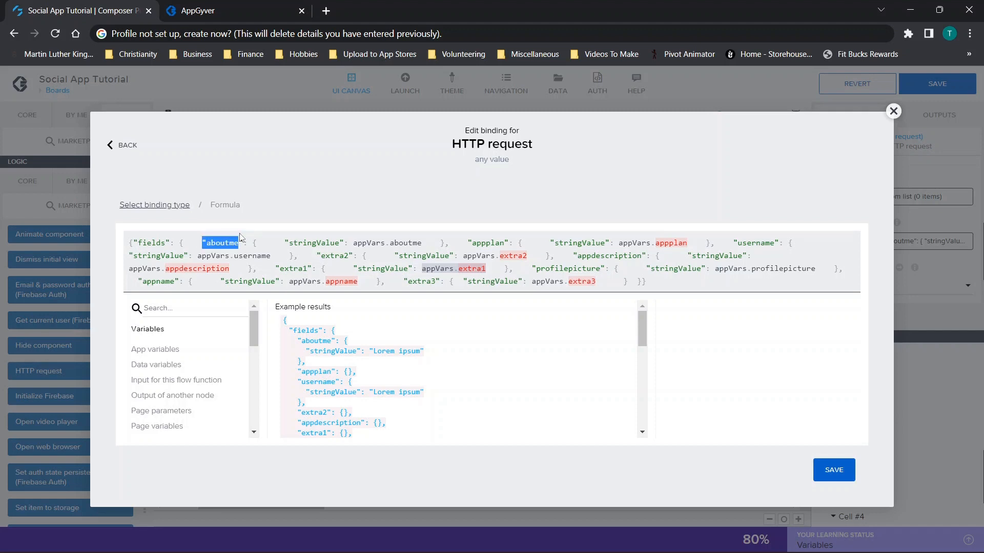
left_click_drag(357, 242, 514, 241)
left_click_drag(618, 242, 689, 242)
left_click(893, 111)
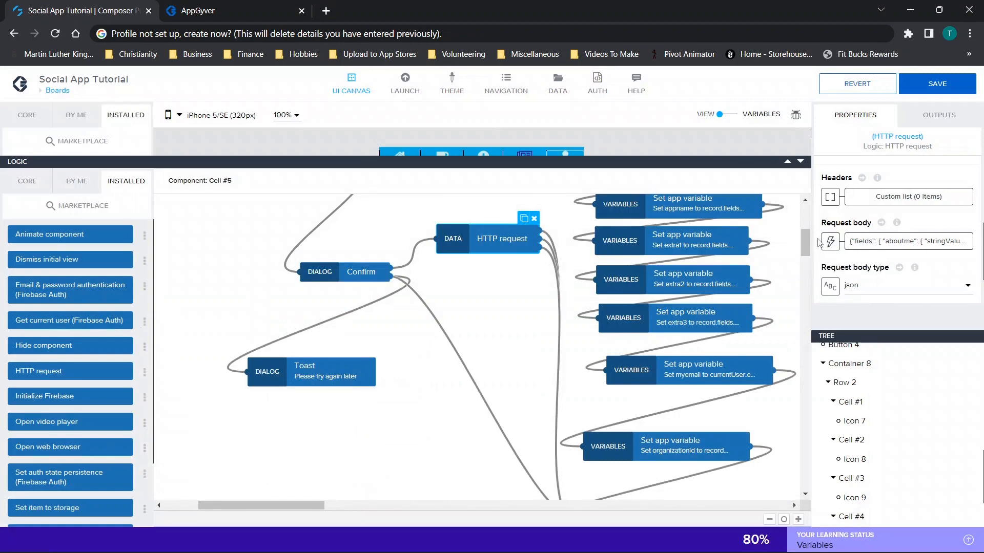
Review the HTTP request's method and optional inputs, and trace its outputs to the Open page (My Account) node.
scroll(881, 231, "up", 2)
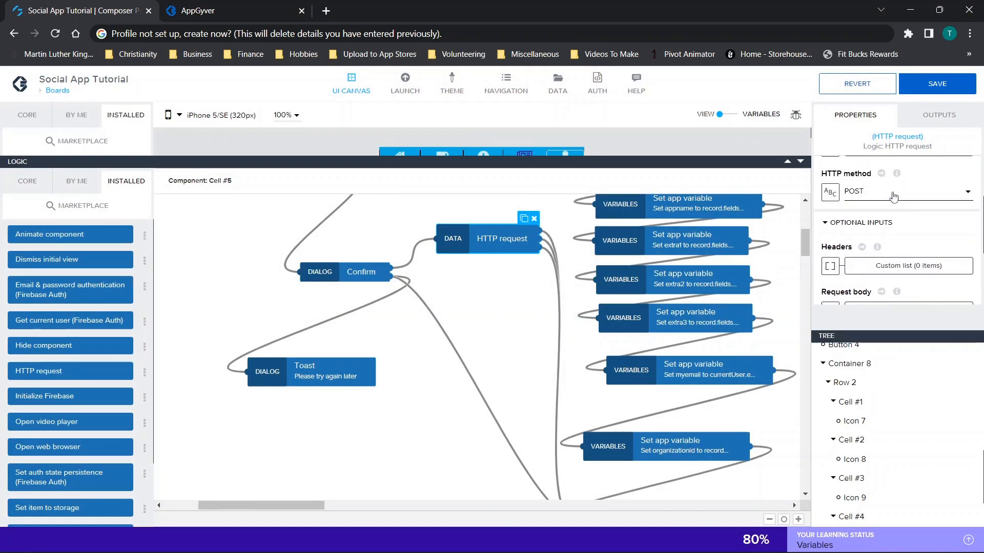
scroll(856, 308, "down", 1)
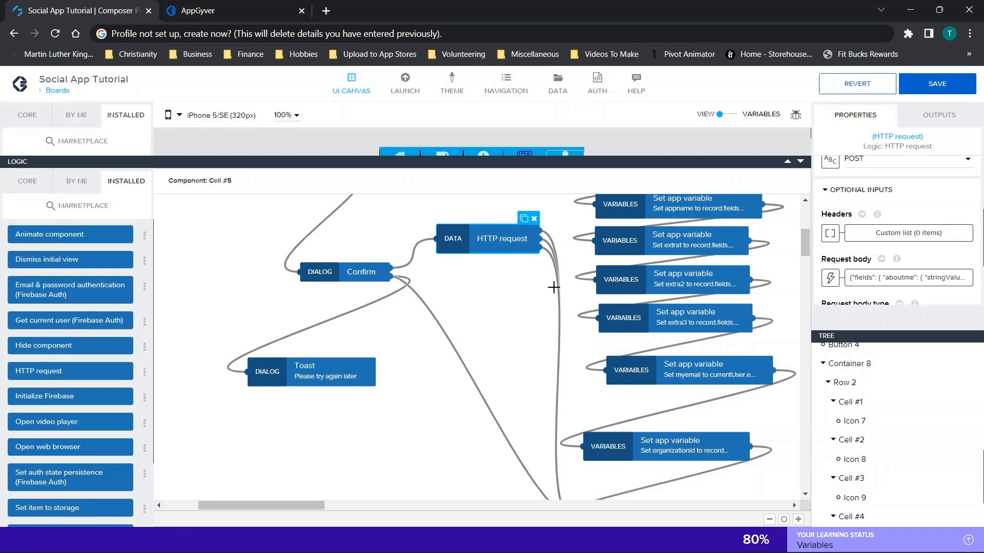
scroll(554, 286, "down", 3)
left_click(644, 371)
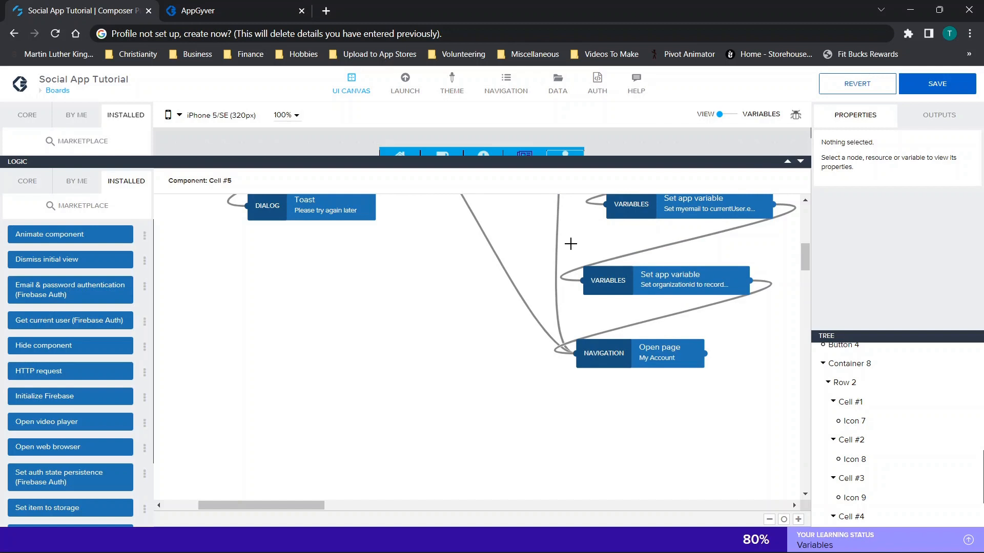
scroll(546, 244, "up", 3)
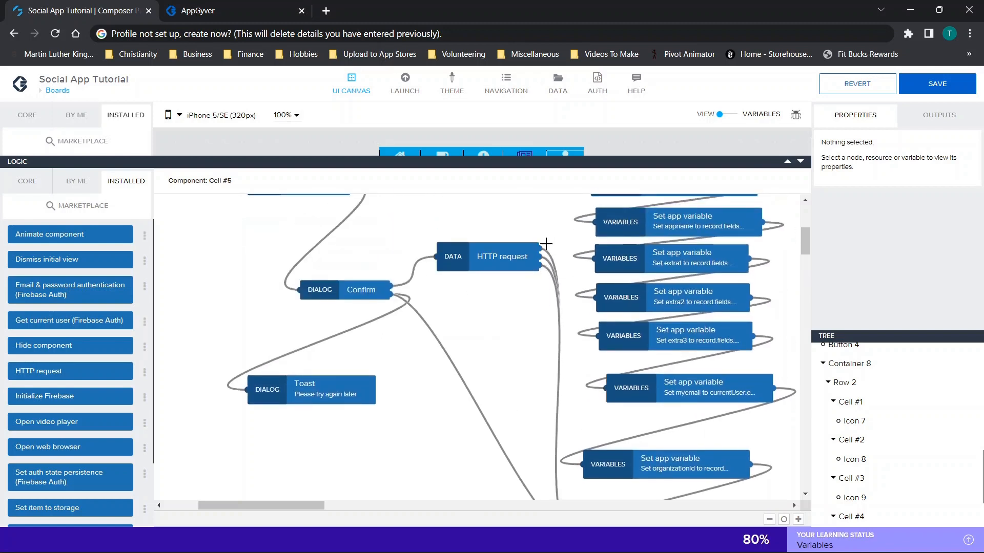
left_click(475, 256)
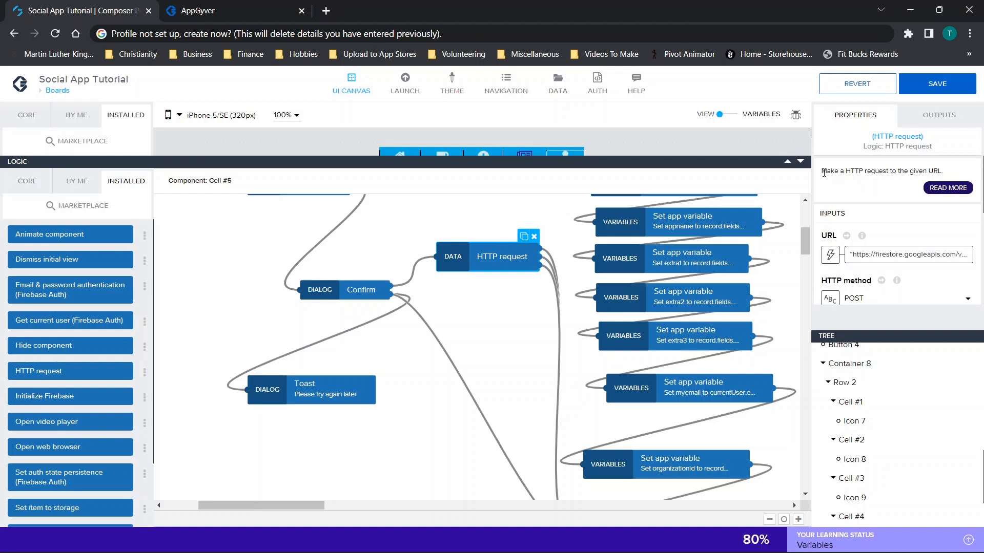
Close Cell #5's logic editor and view the Boards page down to the star icon bar.
left_click(800, 161)
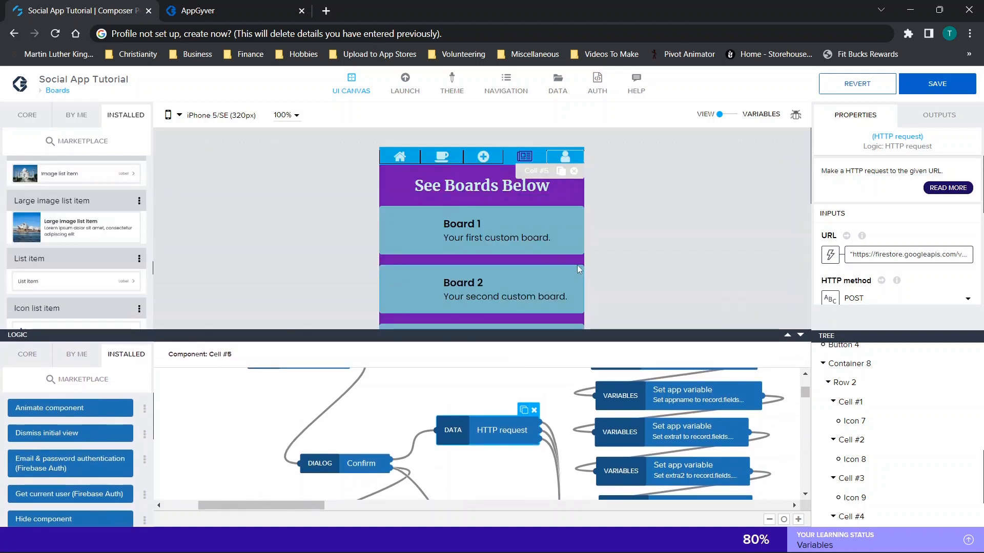
left_click(800, 335)
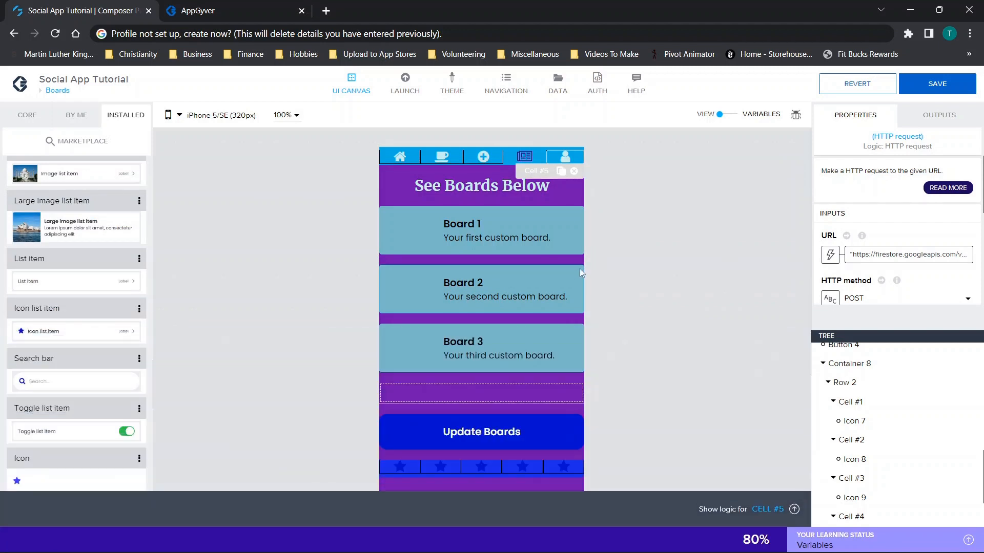
scroll(579, 268, "down", 1)
scroll(579, 258, "up", 1)
scroll(588, 170, "down", 2)
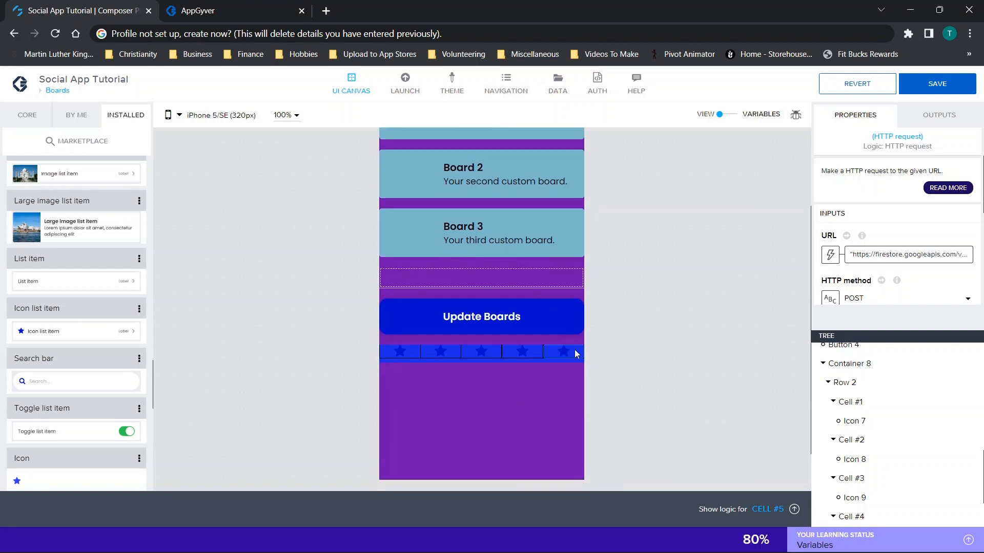
Select Cell #5 in the star icon bar, open and close its logic, and compare the bar with the finished navigation bar.
left_click(575, 351)
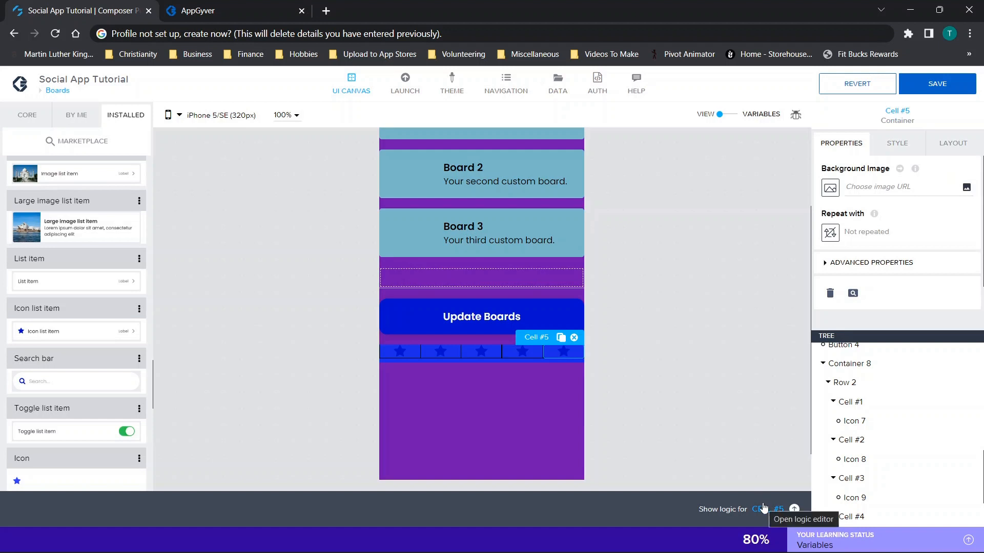
left_click(763, 508)
left_click(795, 334)
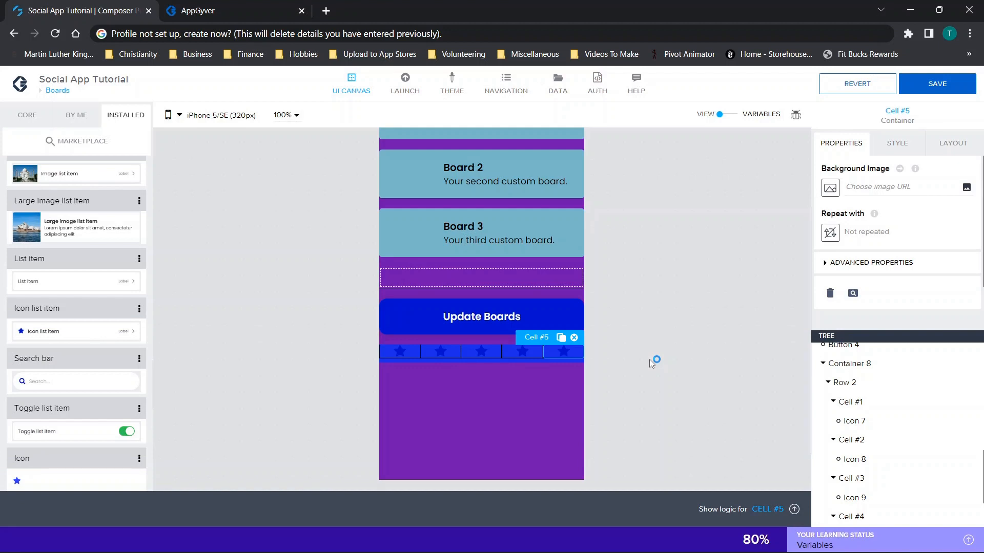
scroll(515, 341, "up", 3)
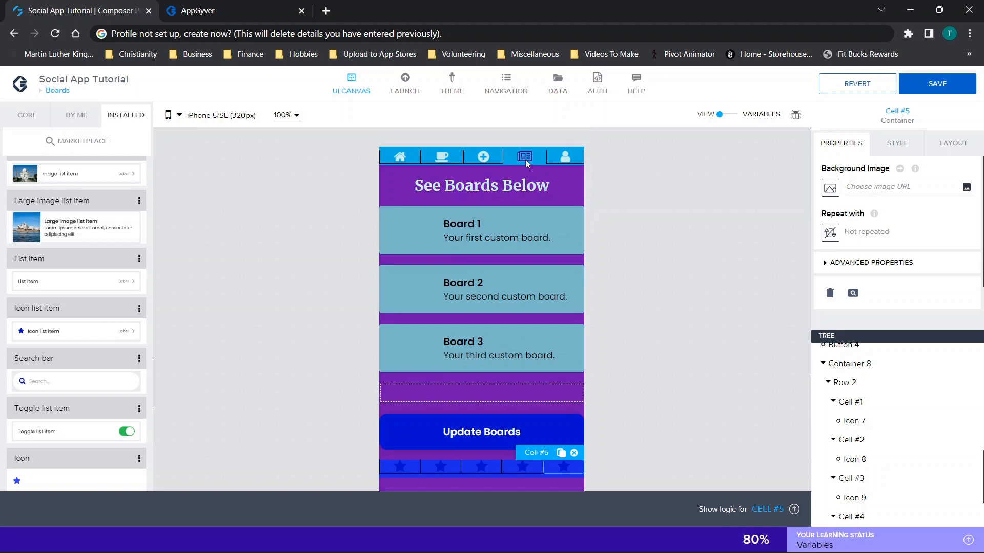
scroll(530, 204, "down", 4)
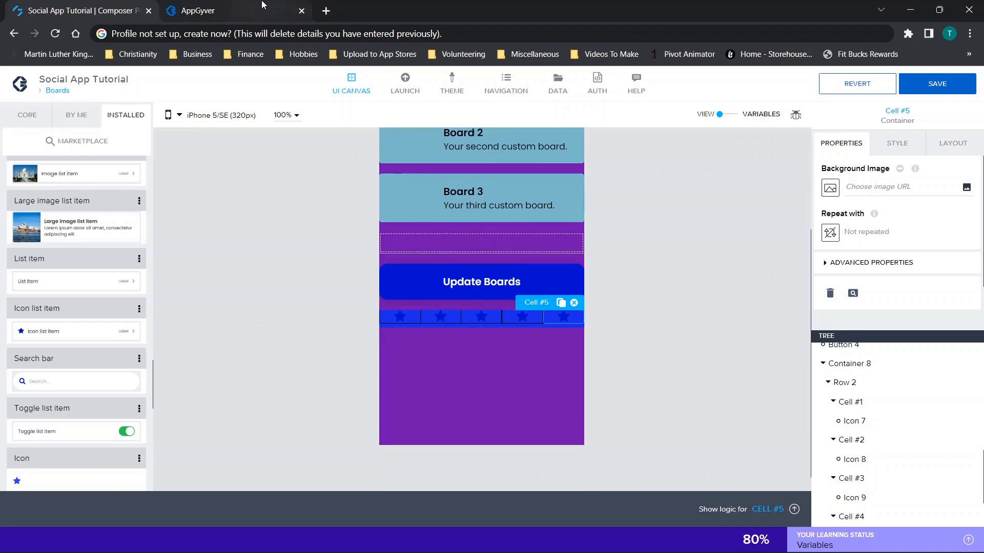
Switch to the app preview, open the Boards page to view both icon bars, and return to the composer.
left_click(241, 10)
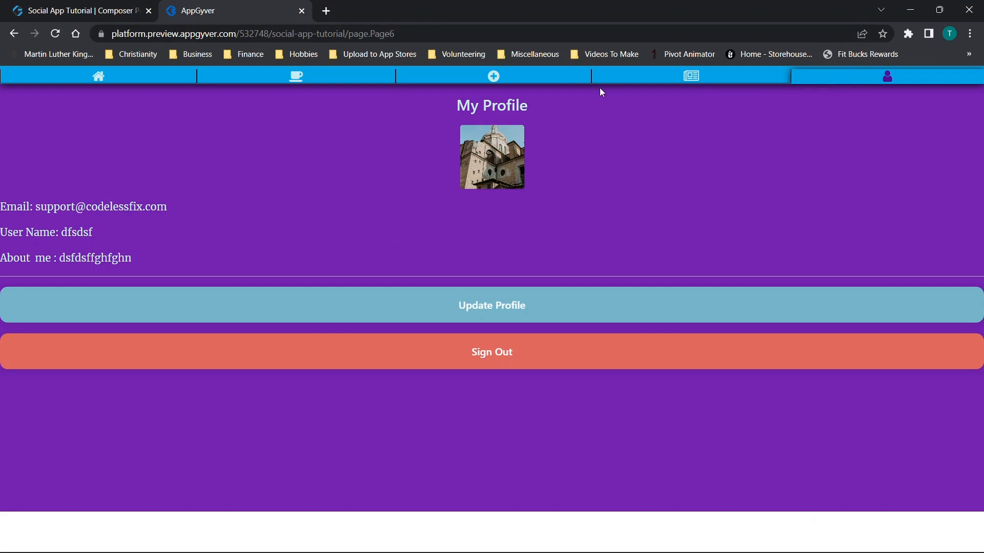
left_click(623, 79)
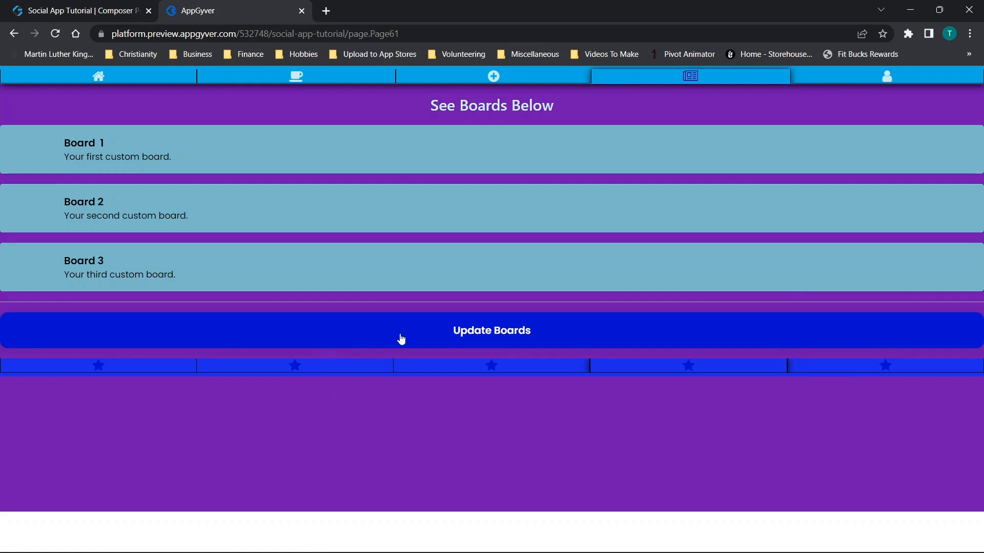
left_click(72, 6)
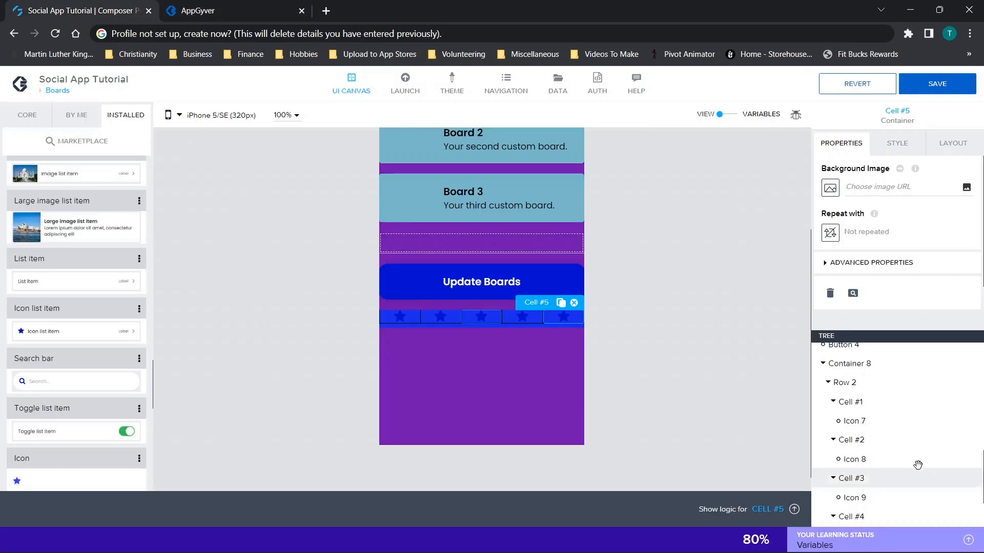
Move Container 8, which holds the star icon bar, to between the Board 2 and Board 3 list items.
scroll(917, 466, "down", 2)
scroll(853, 394, "up", 2)
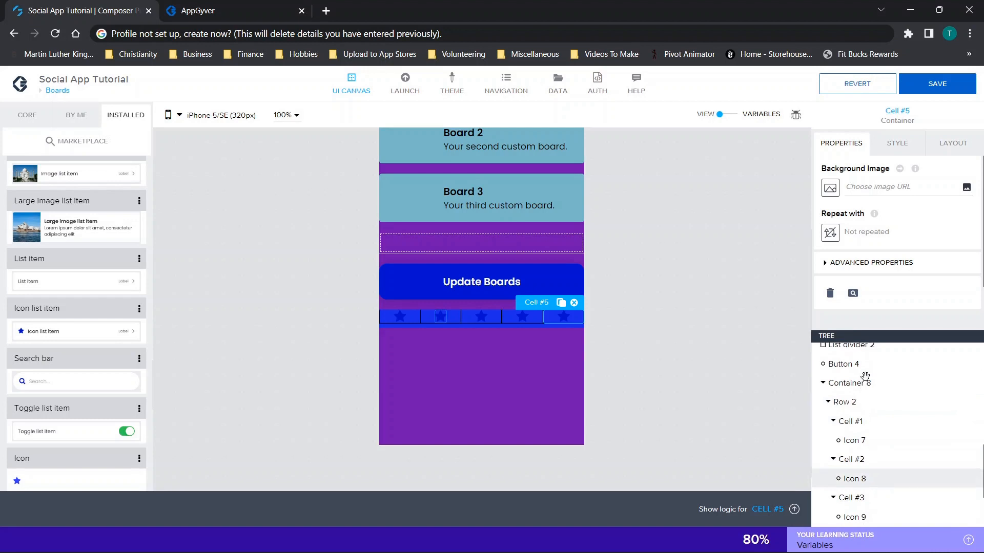
left_click(847, 391)
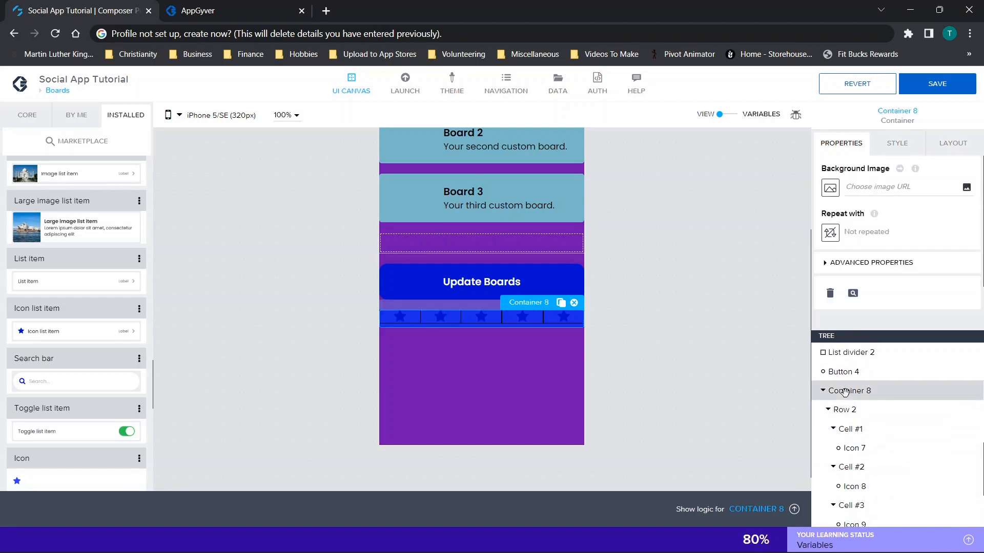
left_click_drag(845, 391, 898, 433)
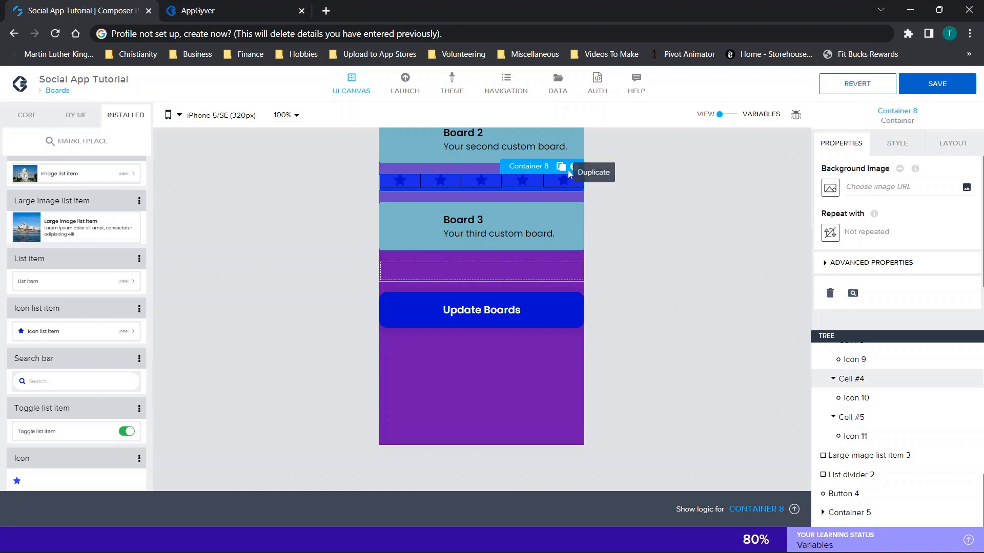